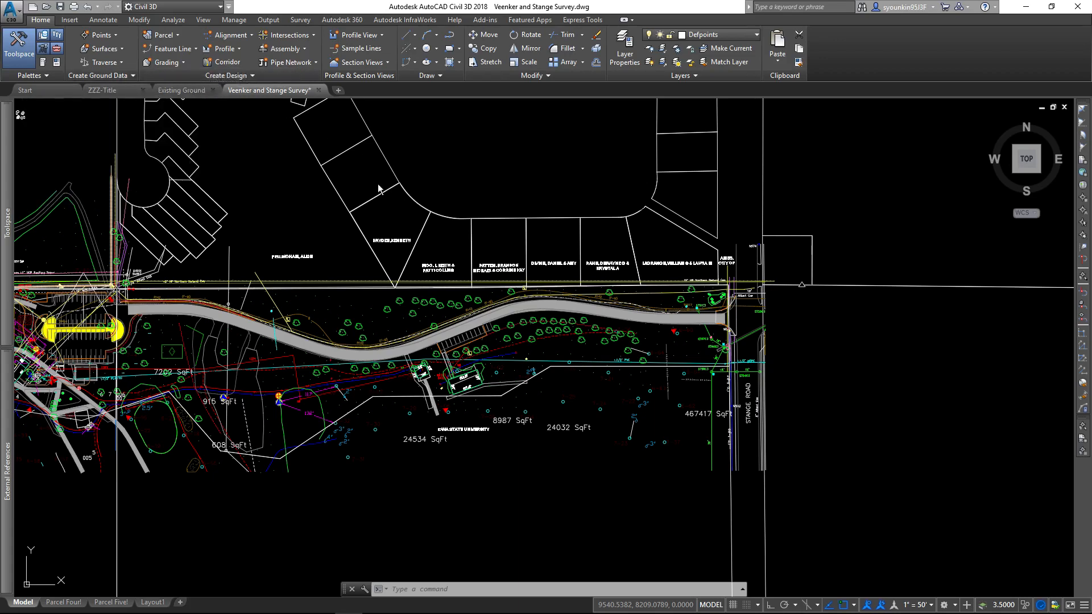
- Switch to the ZZZ-Title drawing and examine its county text, graphic scale, north arrow and title block
{"action": "mouse_move", "coordinate": [169, 95]}
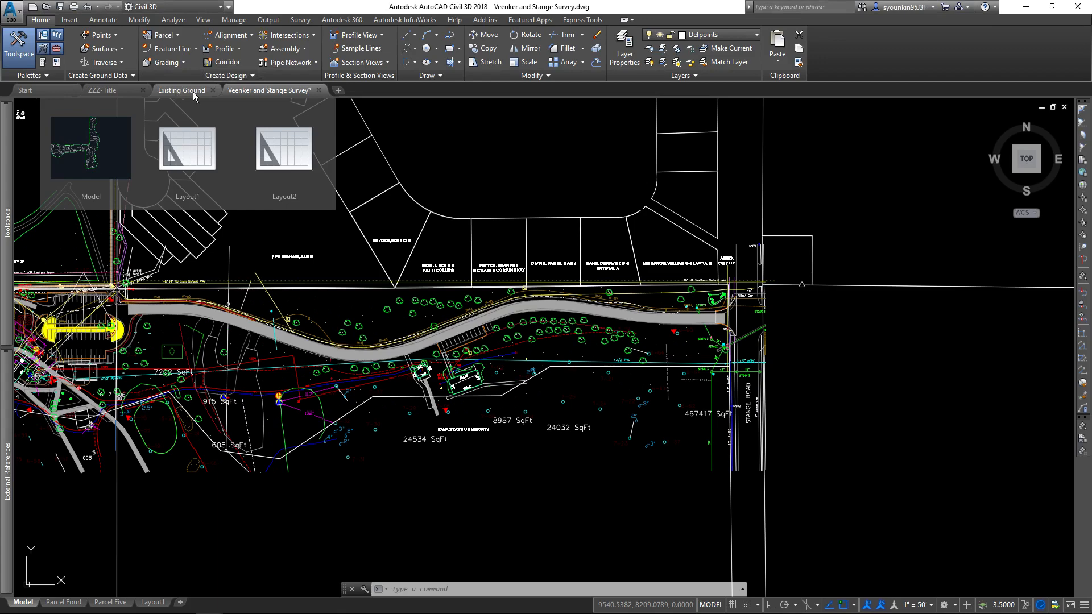
{"action": "mouse_move", "coordinate": [262, 95]}
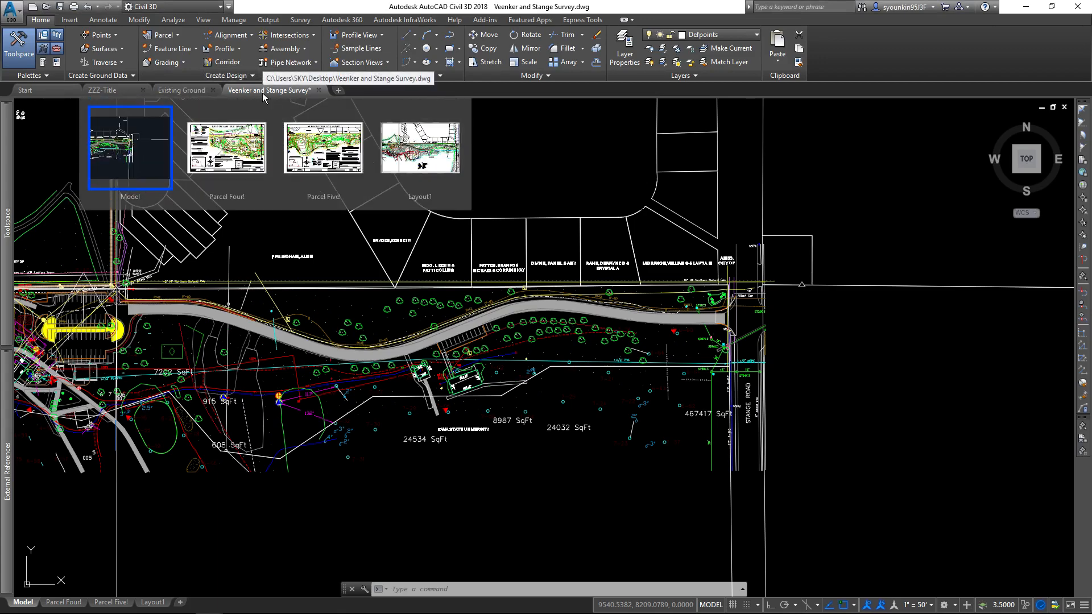
{"action": "left_click", "coordinate": [111, 89]}
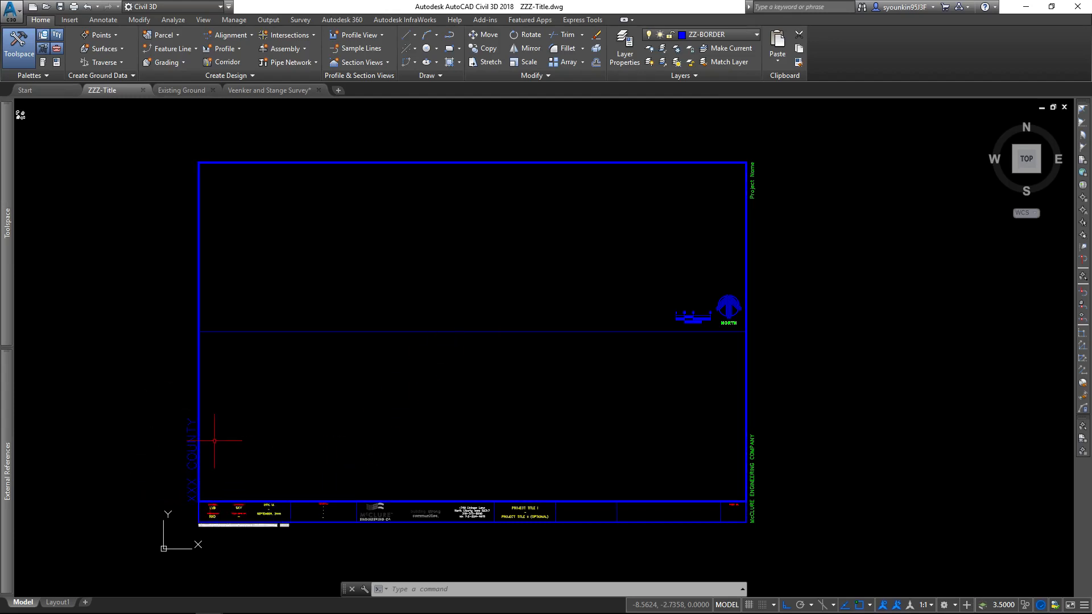
{"action": "double_click", "coordinate": [192, 445]}
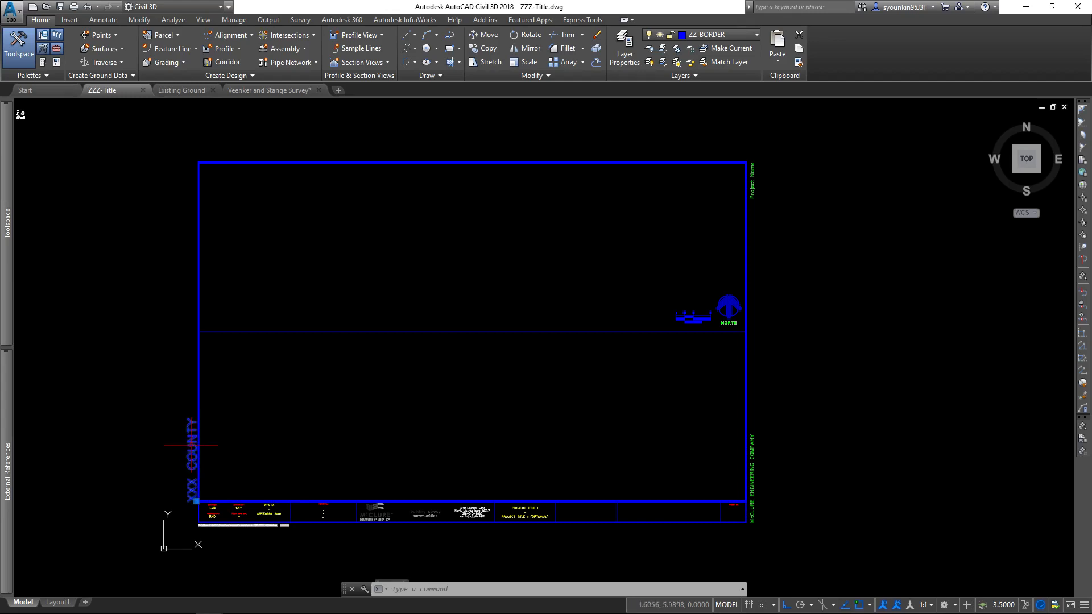
{"action": "double_click", "coordinate": [219, 495]}
{"action": "key", "text": "Escape"}
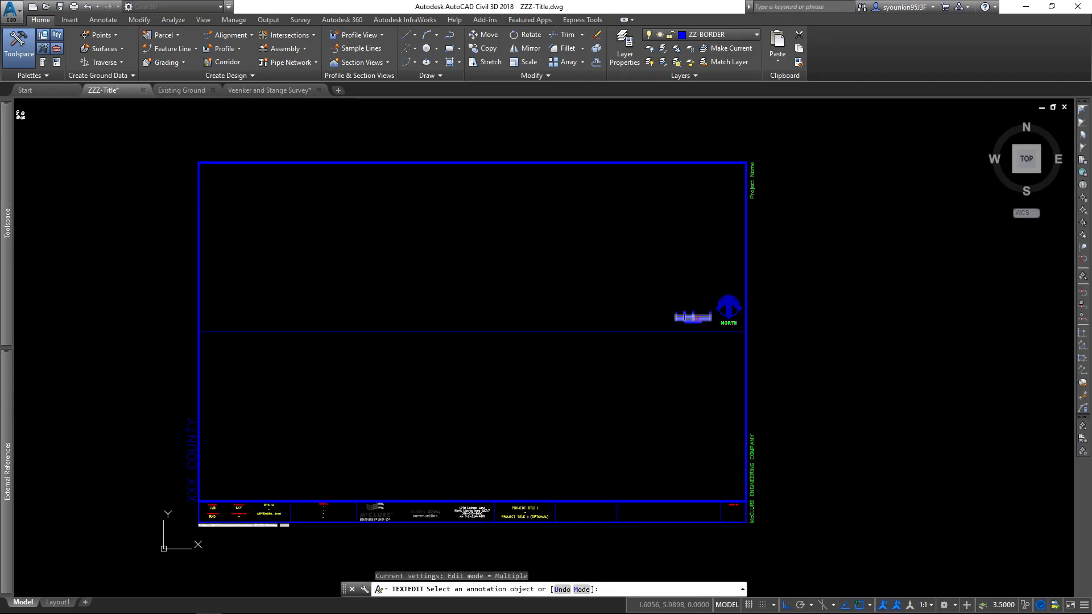
{"action": "scroll", "coordinate": [695, 318], "scroll_direction": "up", "scroll_amount": 10}
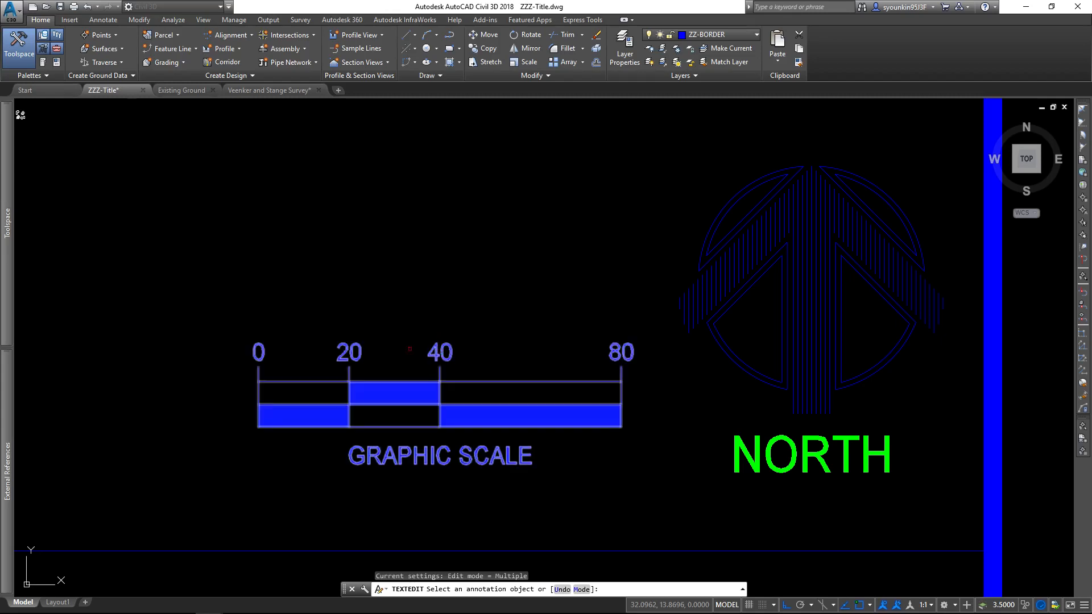
{"action": "scroll", "coordinate": [433, 315], "scroll_direction": "down", "scroll_amount": 5}
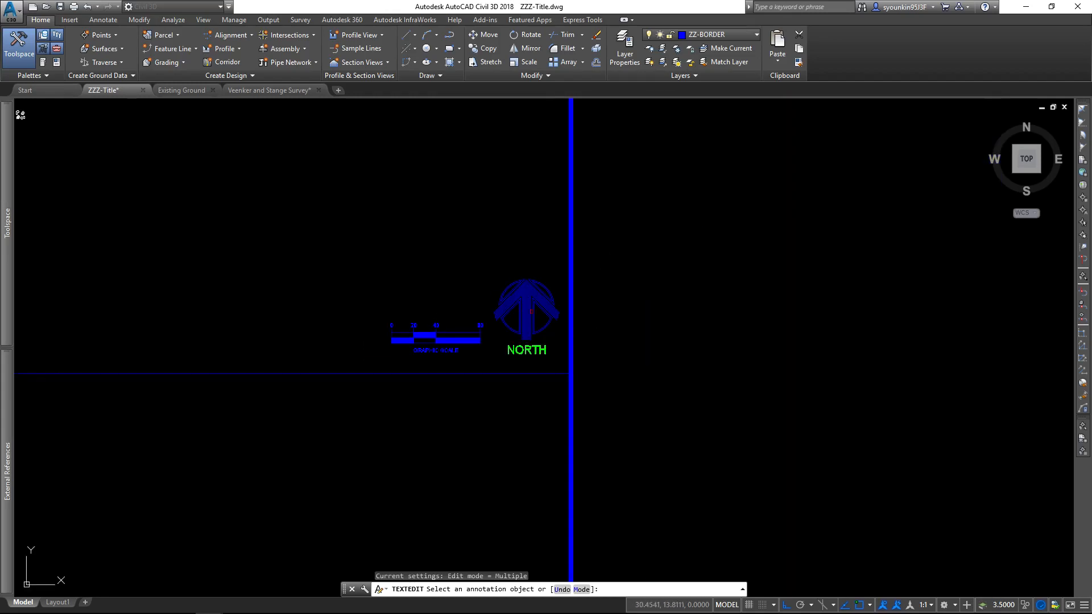
{"action": "scroll", "coordinate": [547, 366], "scroll_direction": "down", "scroll_amount": 5}
{"action": "scroll", "coordinate": [508, 424], "scroll_direction": "up", "scroll_amount": 6}
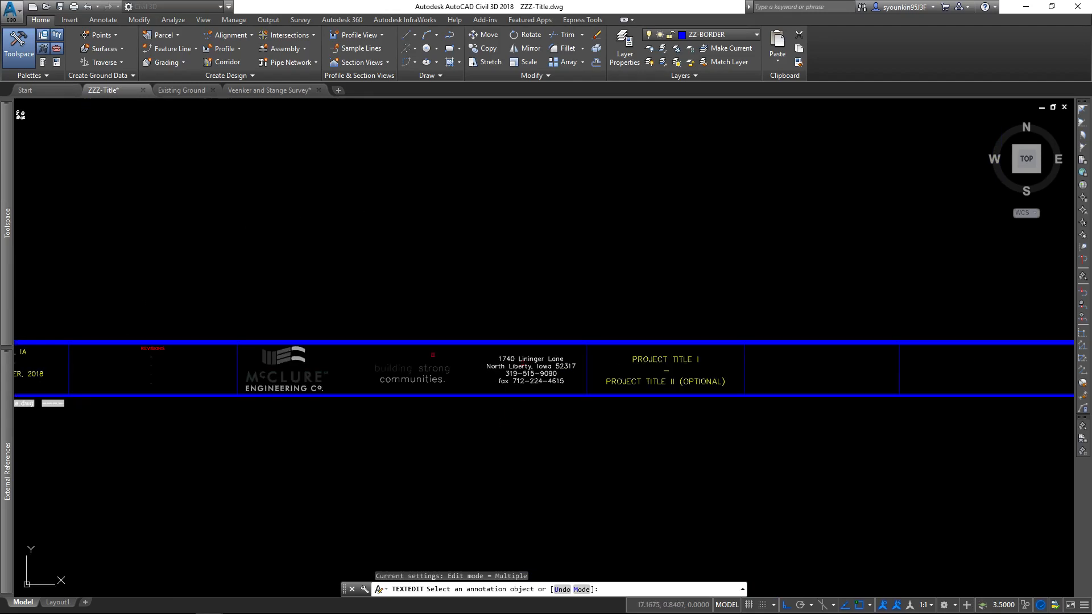
{"action": "scroll", "coordinate": [432, 356], "scroll_direction": "down", "scroll_amount": 6}
{"action": "middle_click_drag", "start_coordinate": [444, 322], "coordinate": [453, 358]}
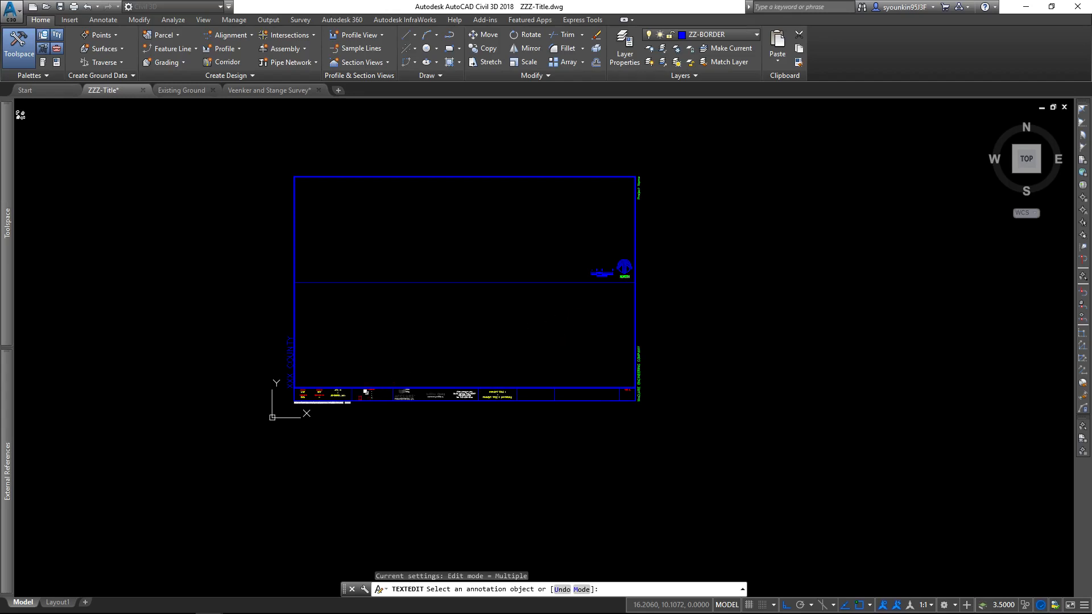
- Close the ZZZ-Title drawing and switch to the Veenker and Stange Survey drawing
{"action": "left_click", "coordinate": [143, 90]}
{"action": "left_click", "coordinate": [528, 337]}
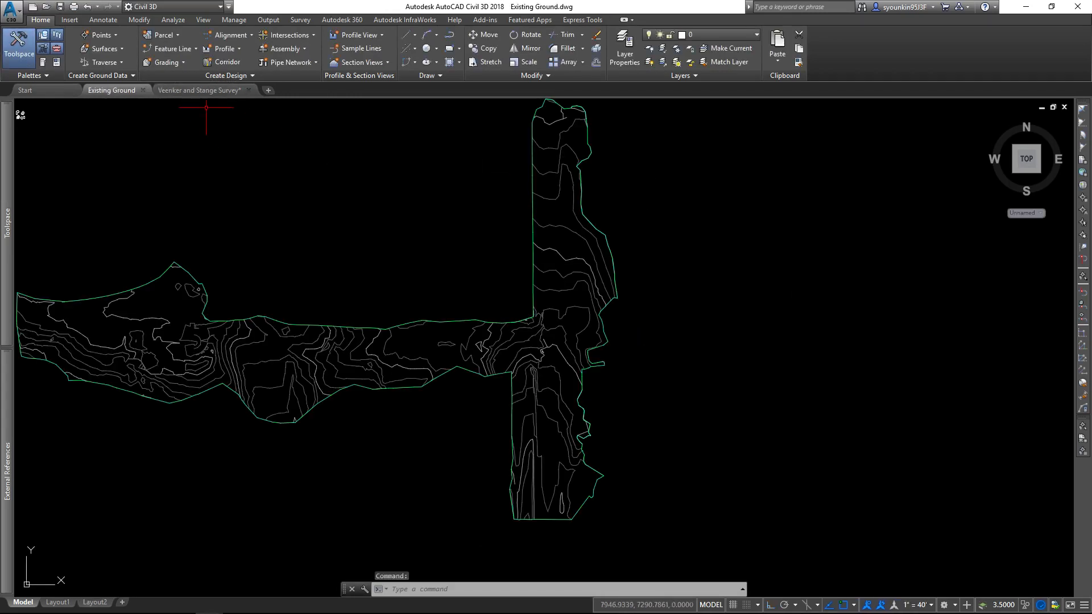
{"action": "left_click", "coordinate": [199, 90]}
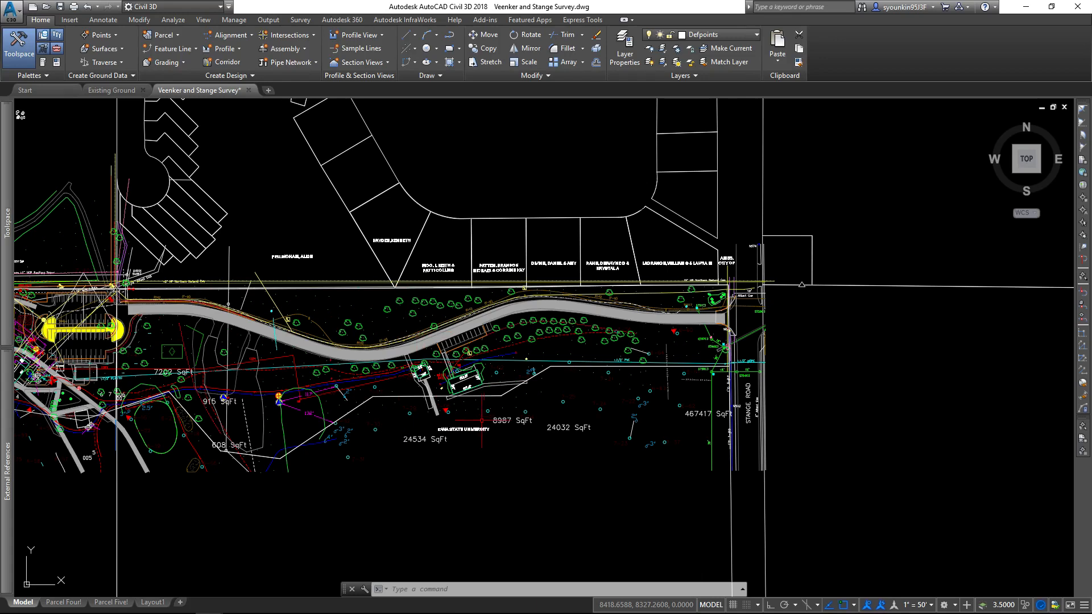
- Create a new blank drawing and bring up its external references list with the XREF command
{"action": "left_click", "coordinate": [267, 93]}
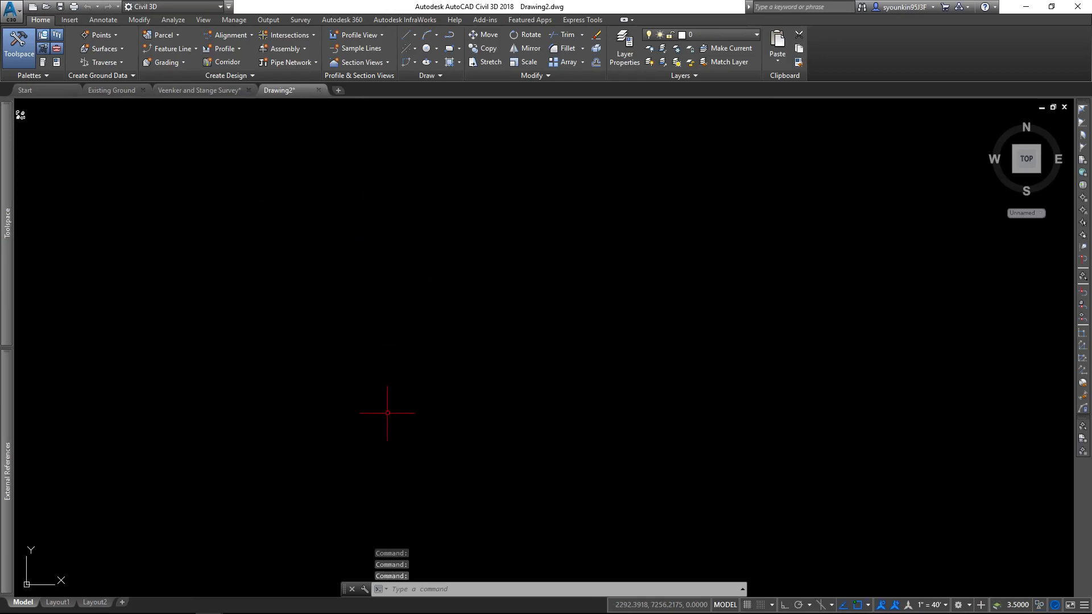
{"action": "type", "text": "xr"}
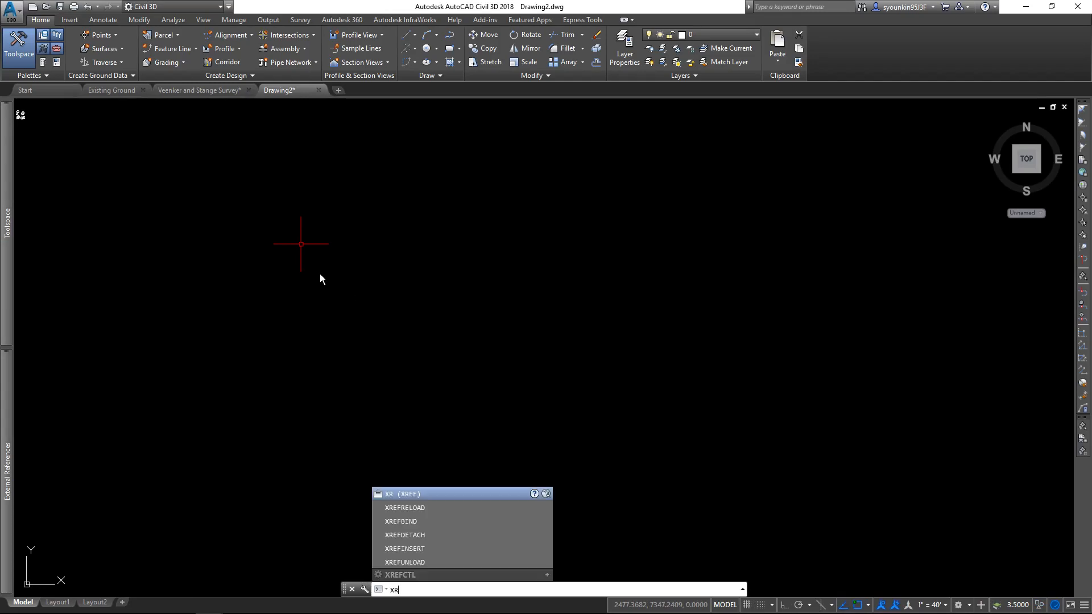
{"action": "key", "text": "Return"}
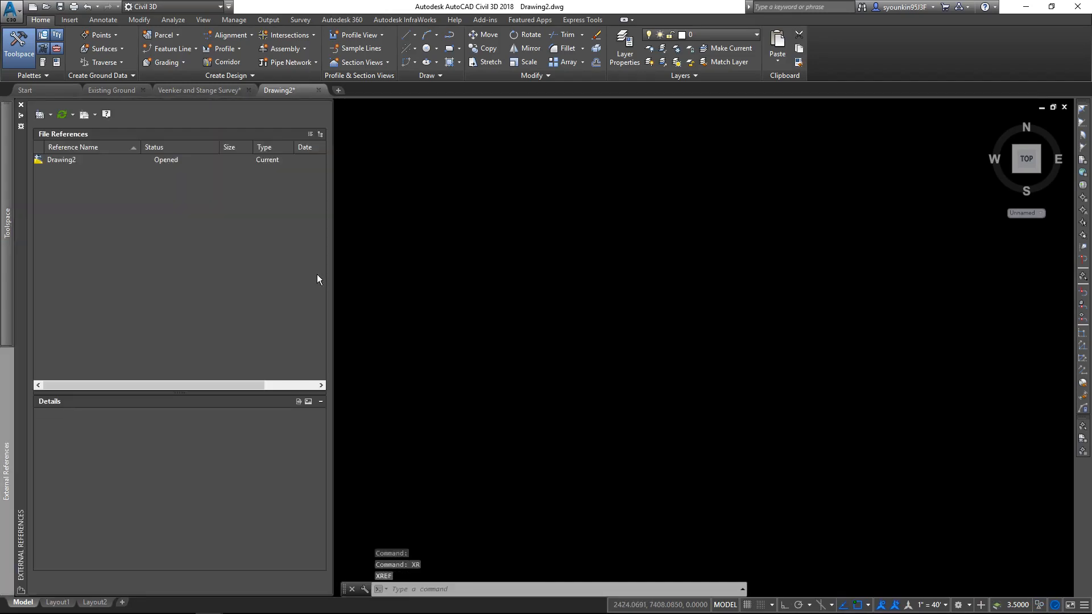
- Attach Veenker and Stange Survey.dwg from the Desktop as a relative-path external reference at 0,0,0 with scale 1 and rotation 0
{"action": "left_click", "coordinate": [43, 115]}
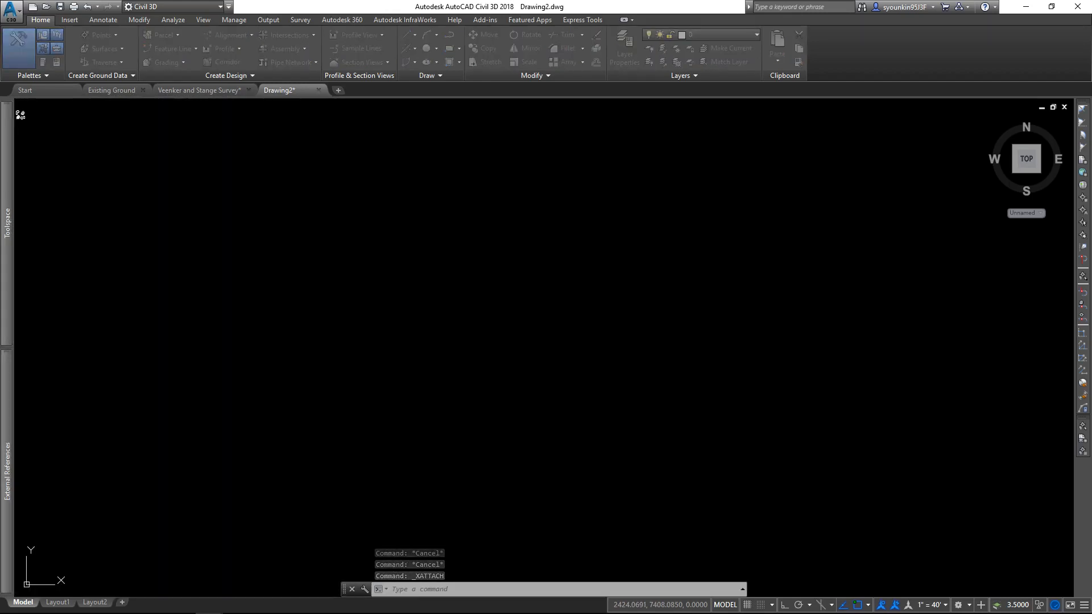
{"action": "left_click_drag", "start_coordinate": [260, 68], "coordinate": [291, 112]}
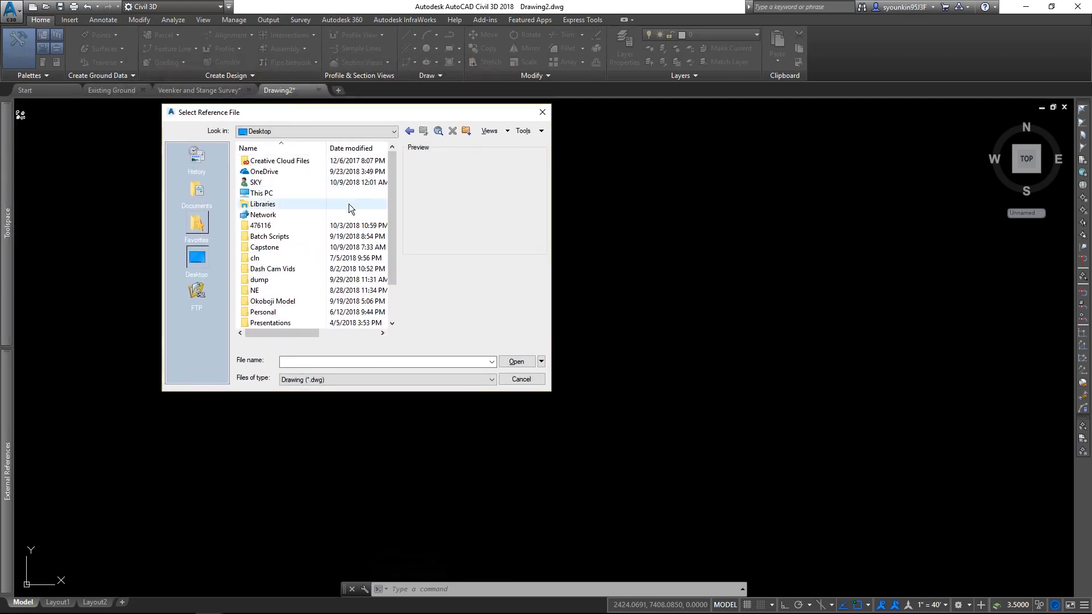
{"action": "left_click_drag", "start_coordinate": [391, 217], "coordinate": [397, 300]}
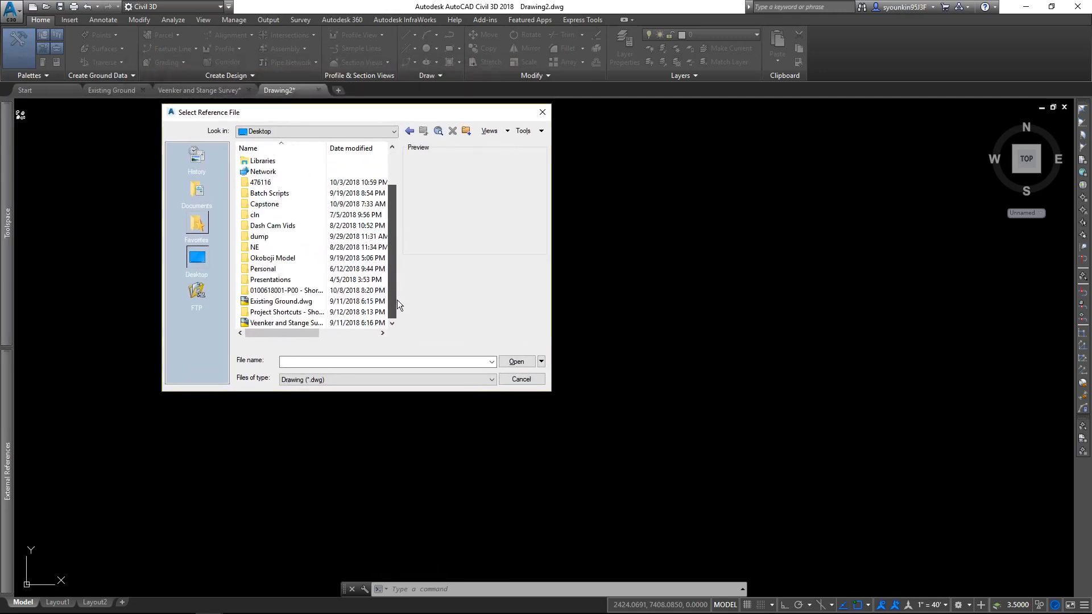
{"action": "double_click", "coordinate": [291, 323]}
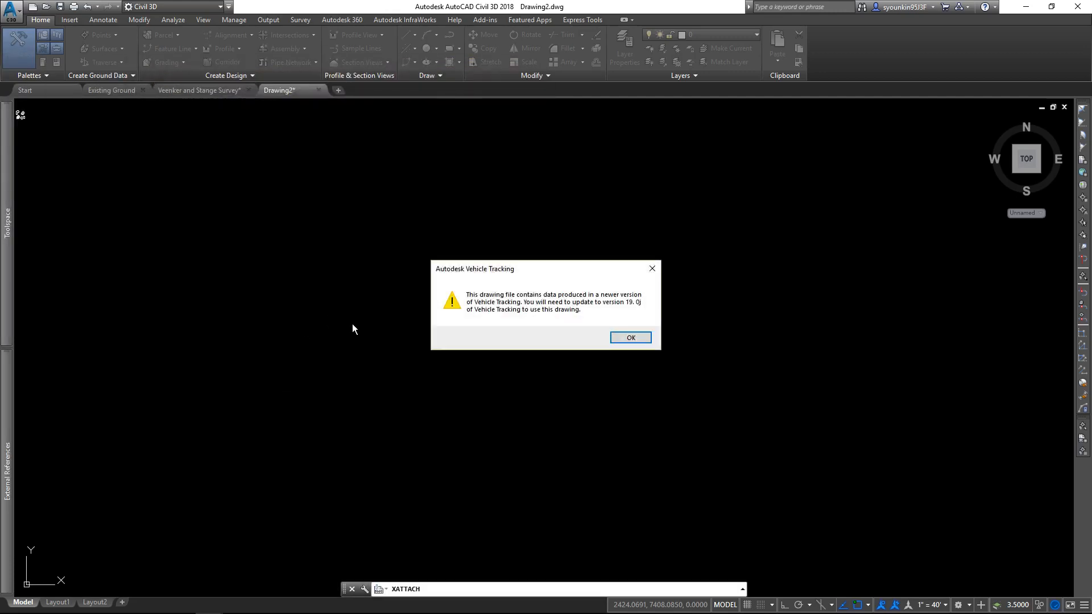
{"action": "left_click", "coordinate": [629, 338]}
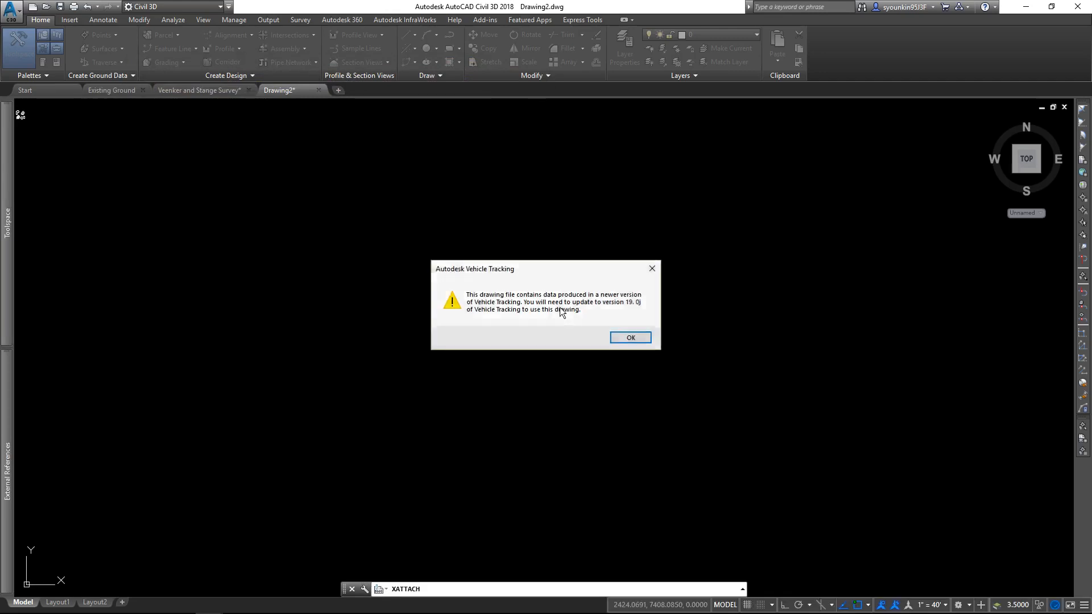
{"action": "left_click", "coordinate": [621, 333]}
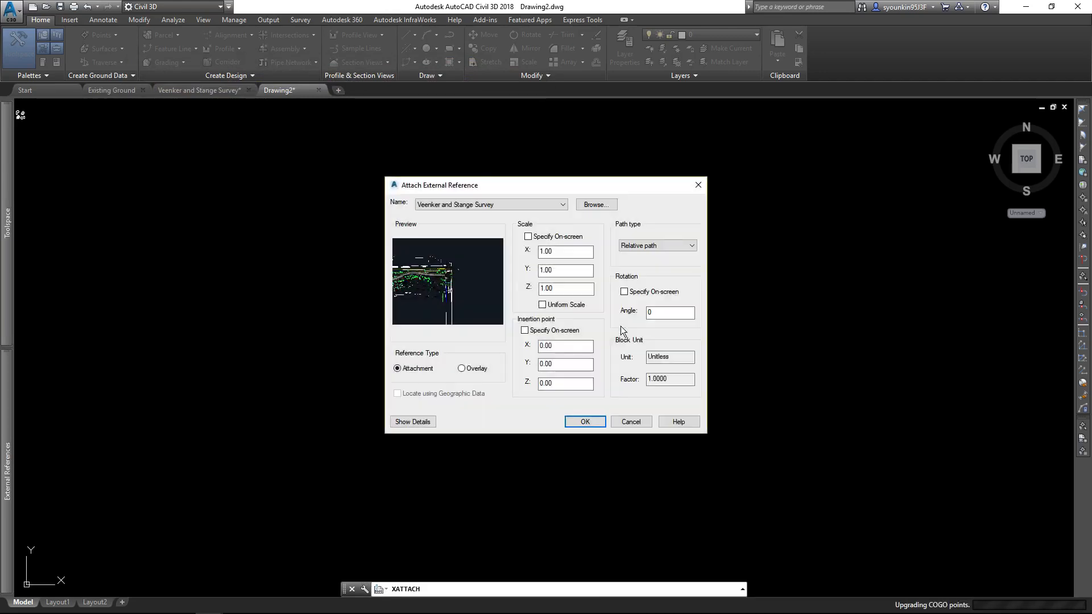
{"action": "left_click", "coordinate": [591, 419]}
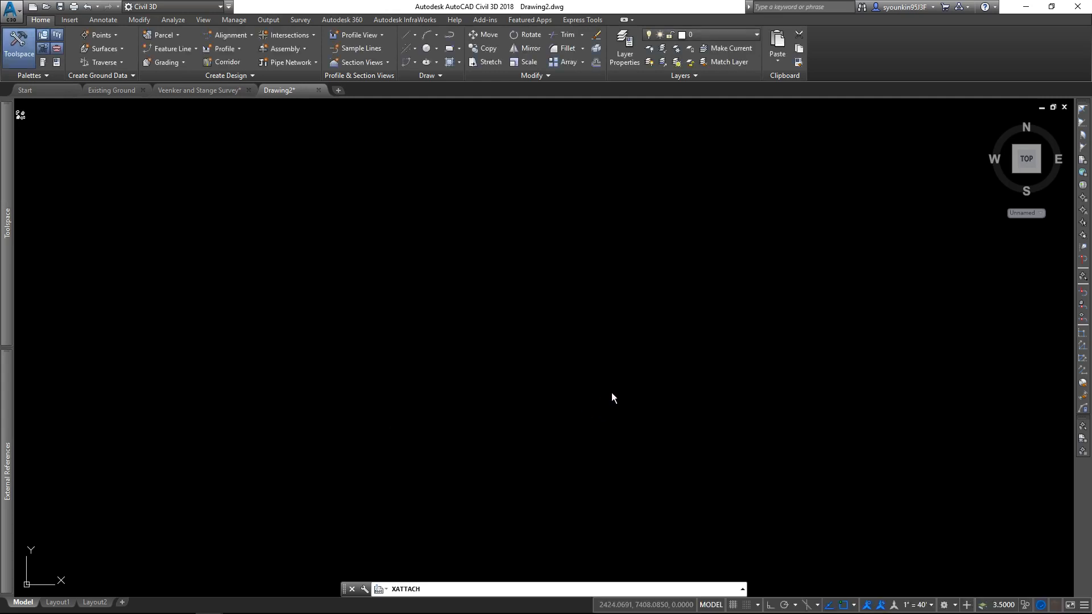
{"action": "key", "text": "Return"}
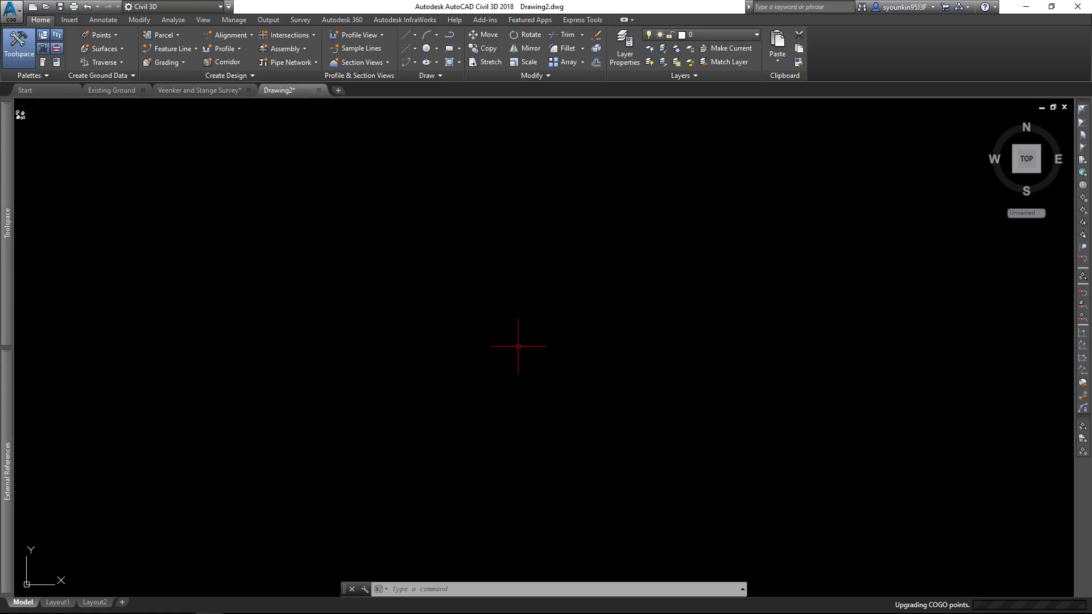
{"action": "middle_click", "coordinate": [546, 370]}
{"action": "middle_click", "coordinate": [546, 370]}
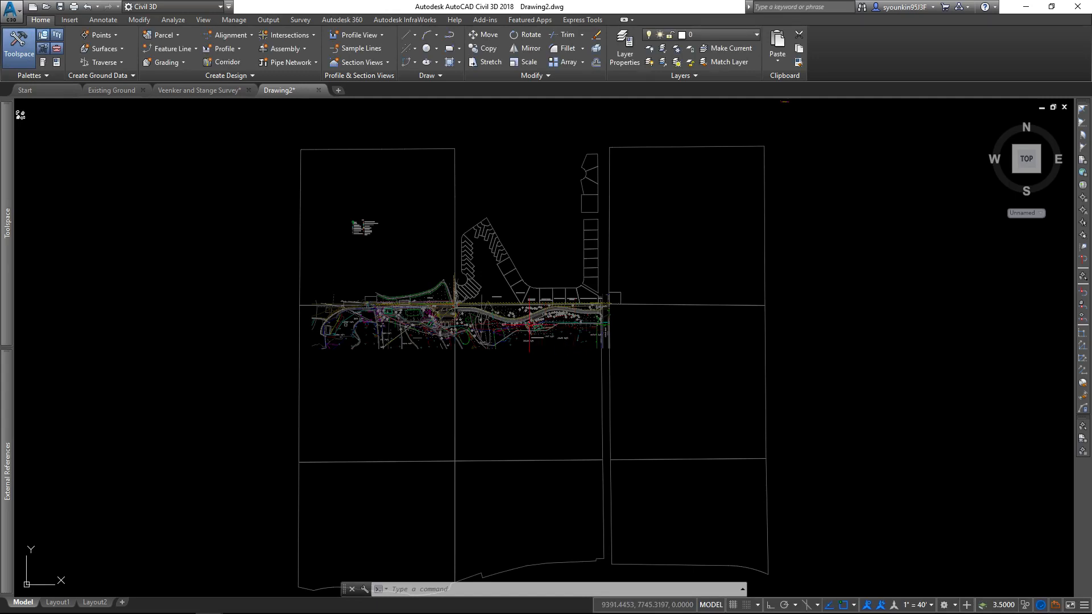
{"action": "scroll", "coordinate": [509, 323], "scroll_direction": "up", "scroll_amount": 6}
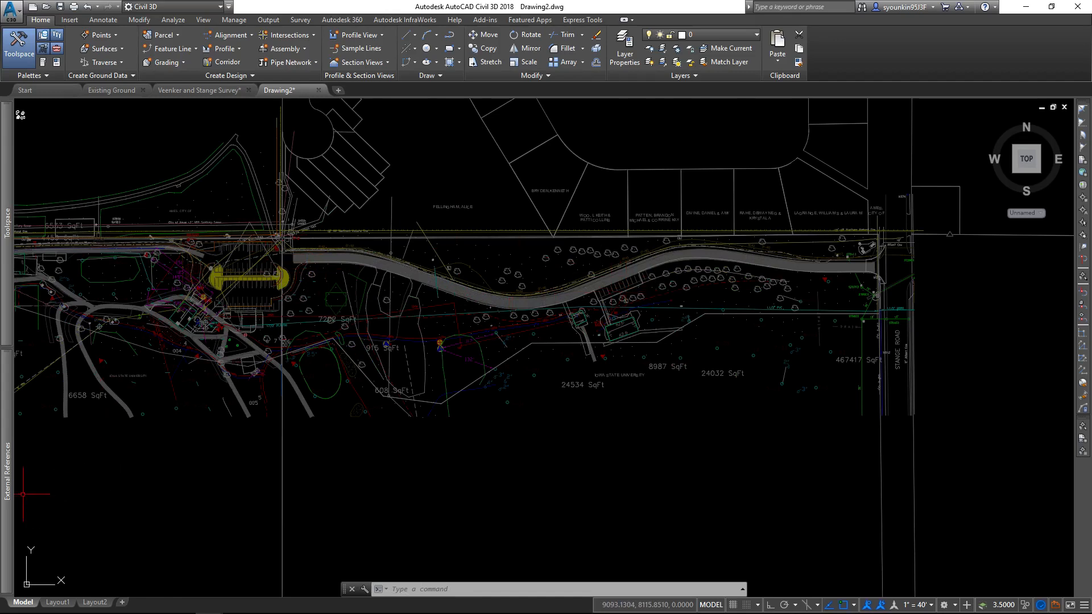
- Create a surface reference from the Existing Ground data shortcut on layer C-TOPO, using the Contours 2' and 10' (Background) style
{"action": "mouse_move", "coordinate": [9, 500]}
{"action": "mouse_move", "coordinate": [8, 320]}
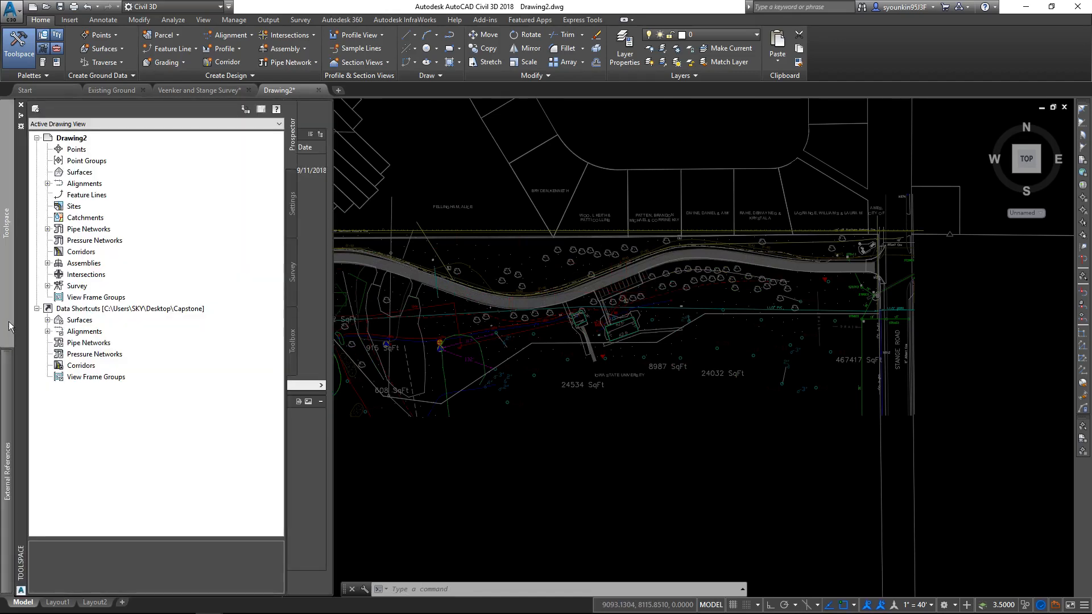
{"action": "left_click", "coordinate": [47, 320]}
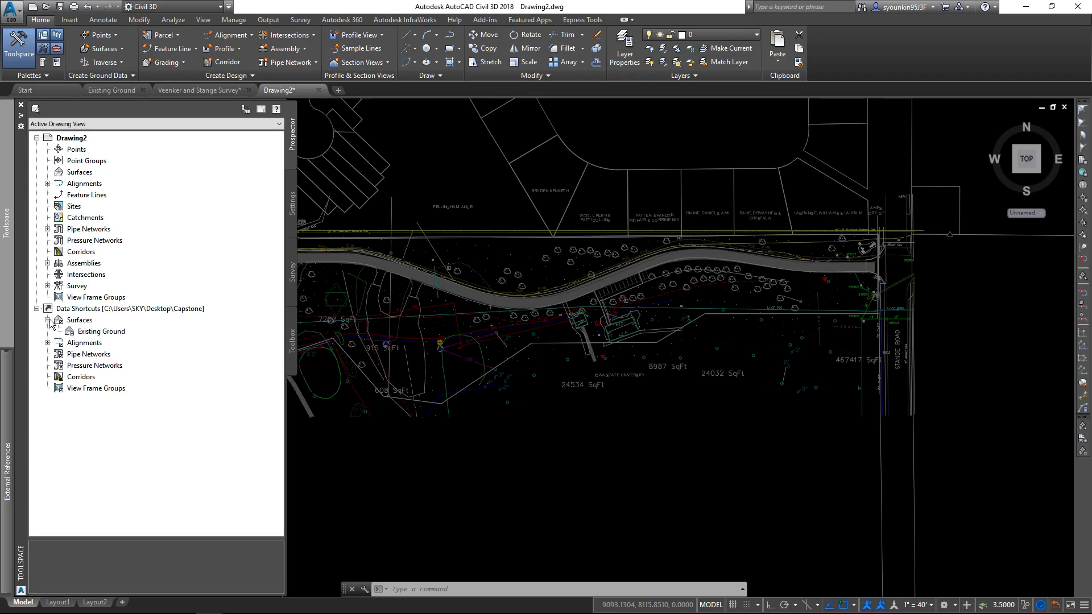
{"action": "left_click", "coordinate": [102, 333]}
{"action": "right_click", "coordinate": [108, 335]}
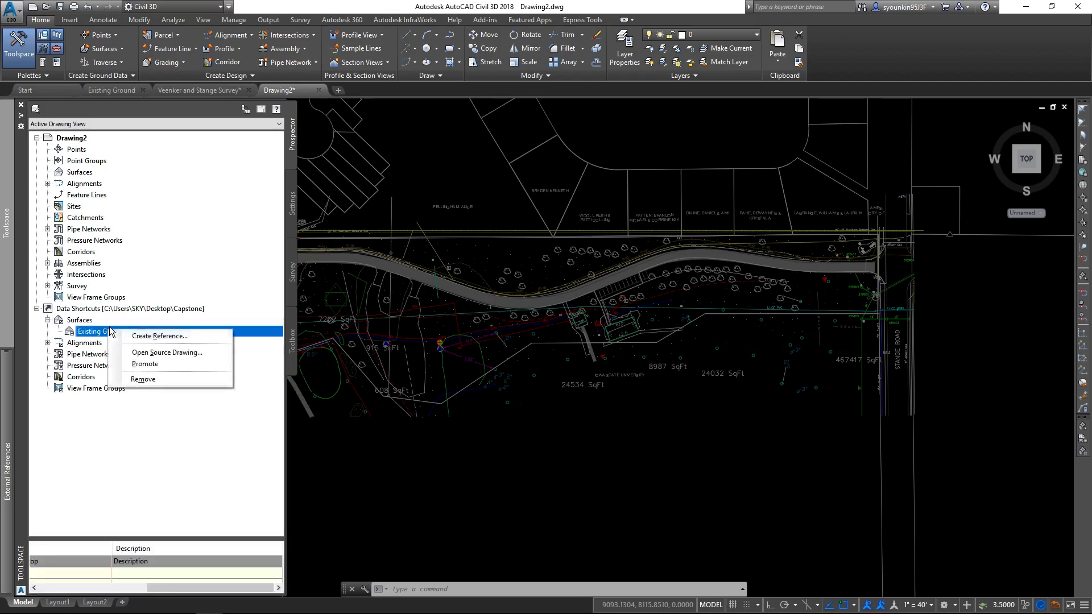
{"action": "left_click", "coordinate": [143, 333]}
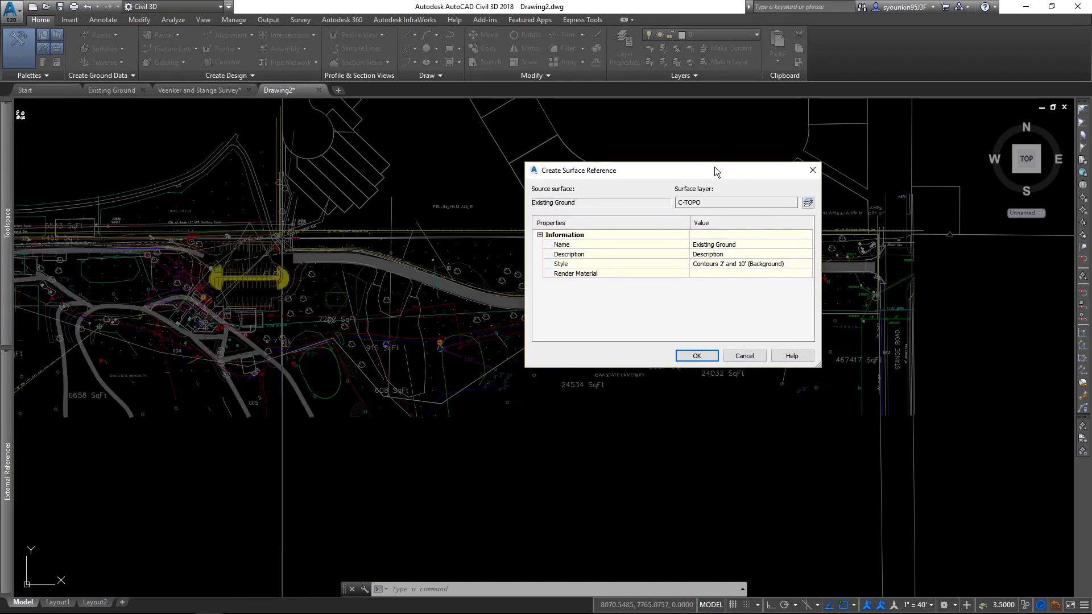
{"action": "left_click", "coordinate": [698, 357]}
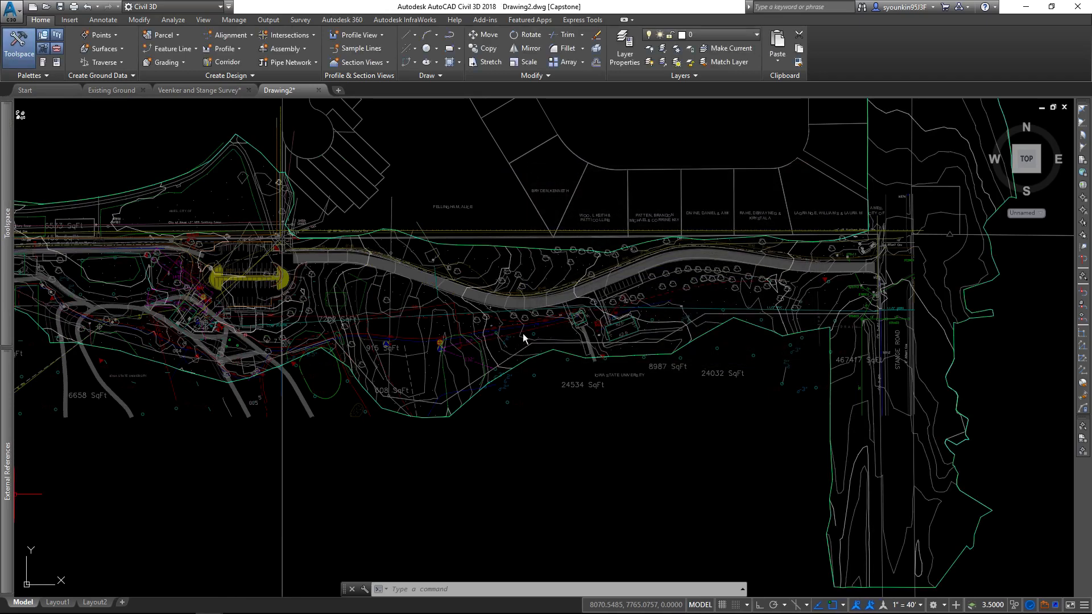
- Lay out a straight centerline alignment about 1,422 ft long from the western paths to Stange Road, with Proposed style and All Labels
{"action": "left_click", "coordinate": [239, 35]}
{"action": "left_click", "coordinate": [246, 55]}
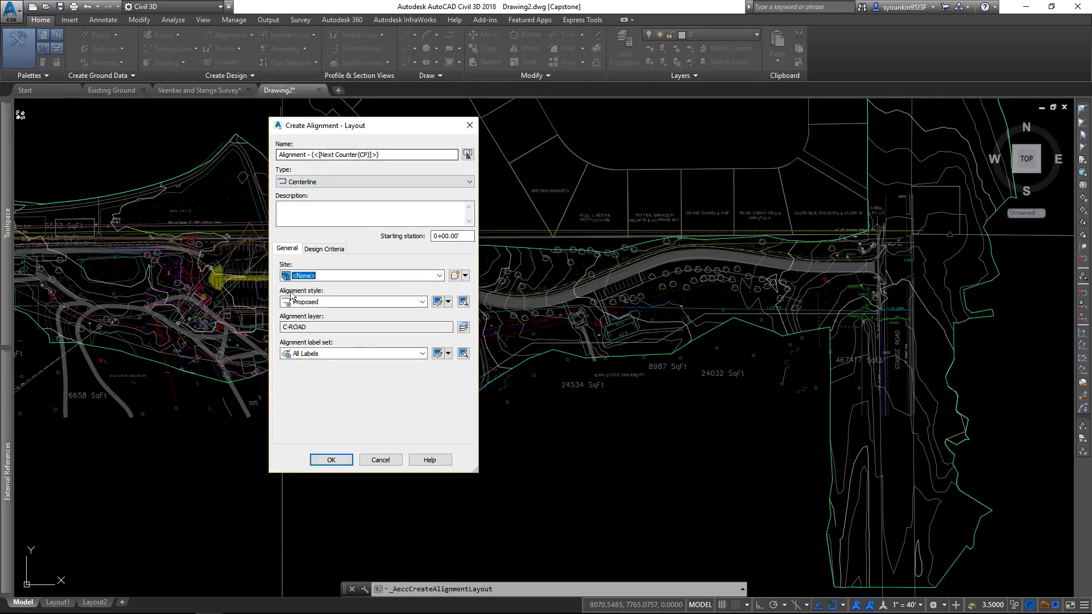
{"action": "left_click", "coordinate": [331, 460]}
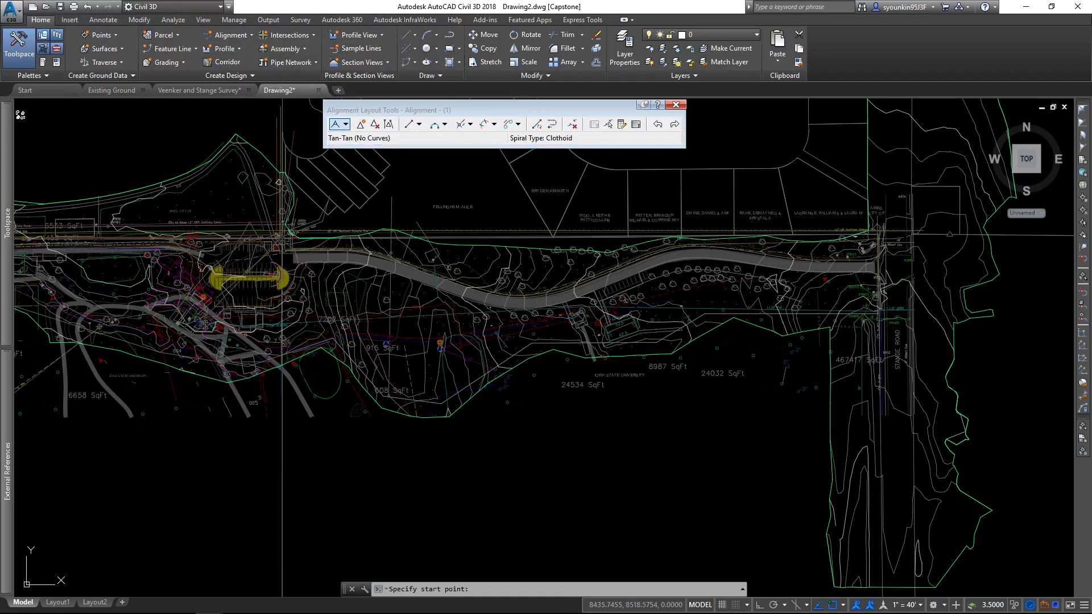
{"action": "left_click", "coordinate": [202, 297]}
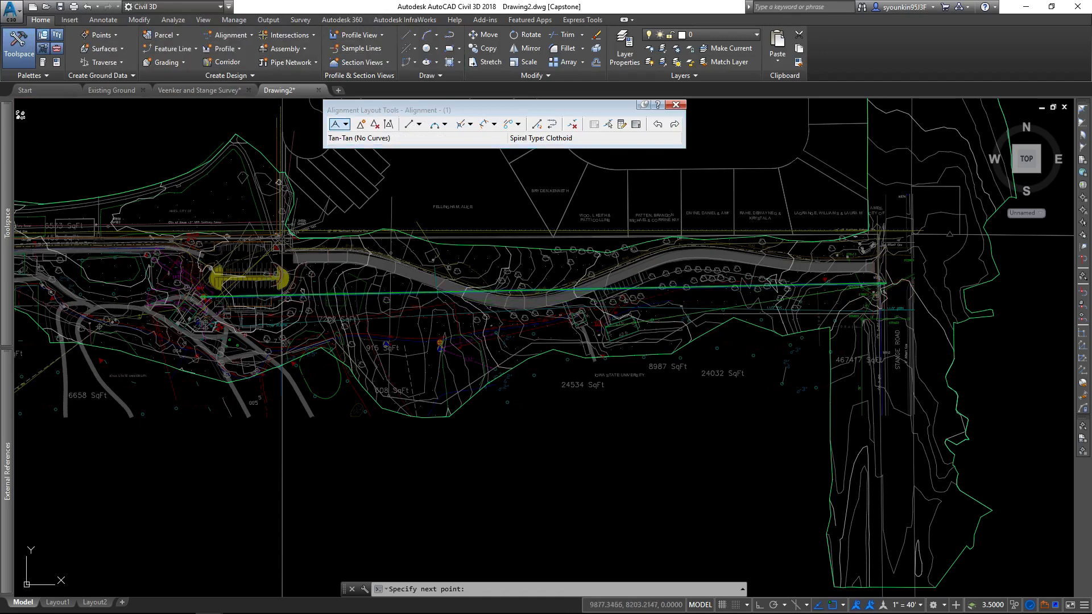
{"action": "left_click", "coordinate": [885, 283]}
{"action": "key", "text": "Return"}
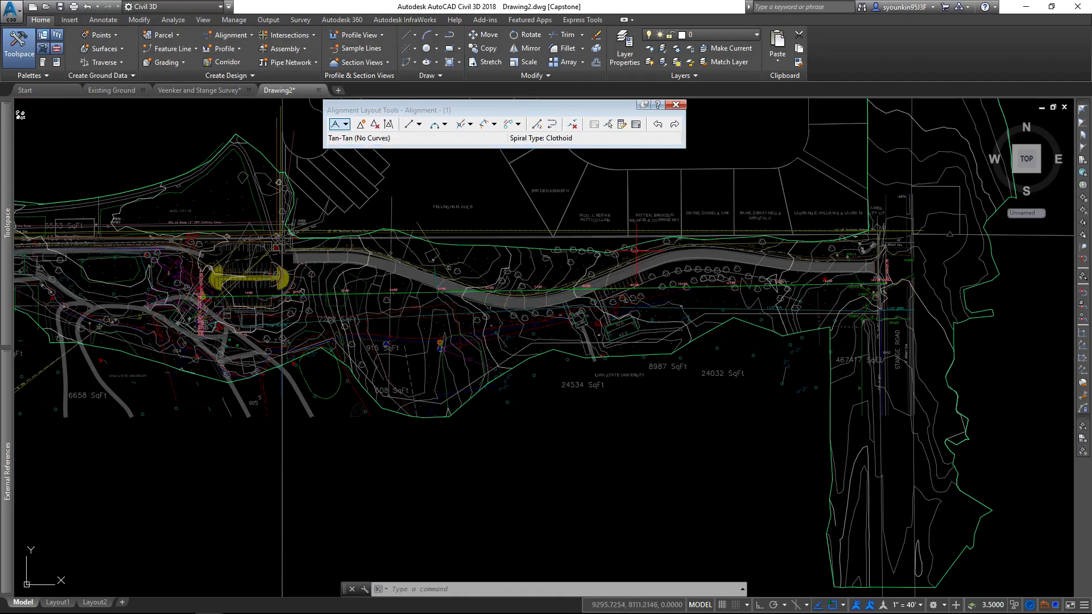
{"action": "left_click", "coordinate": [675, 105]}
- Create a surface profile of Existing Ground along Alignment - (1) and place its Major Grids and HGP profile view northeast of the site plan
{"action": "left_click", "coordinate": [239, 49]}
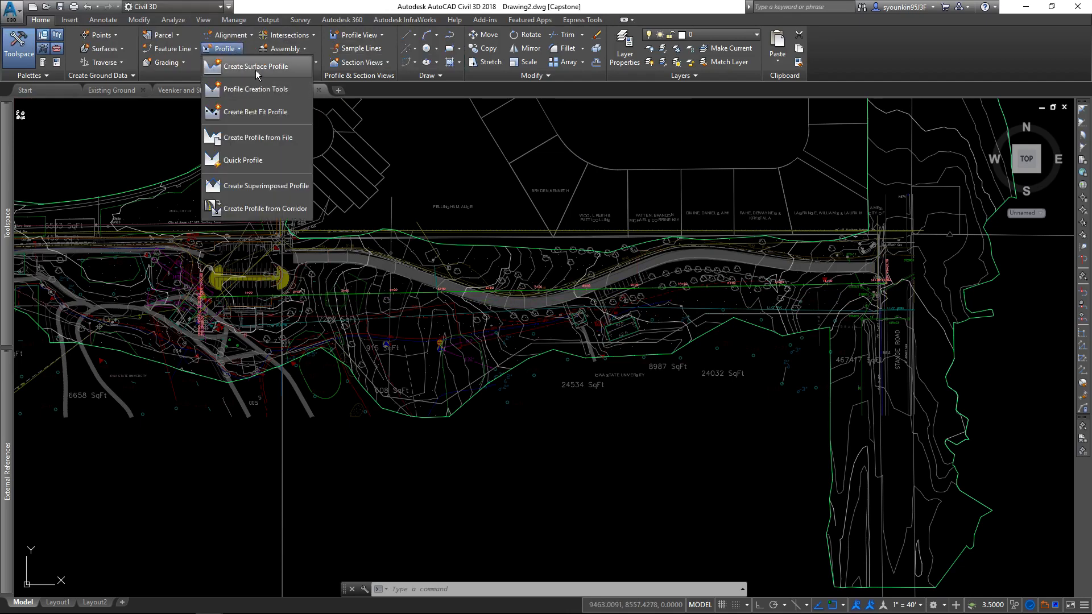
{"action": "left_click", "coordinate": [256, 67]}
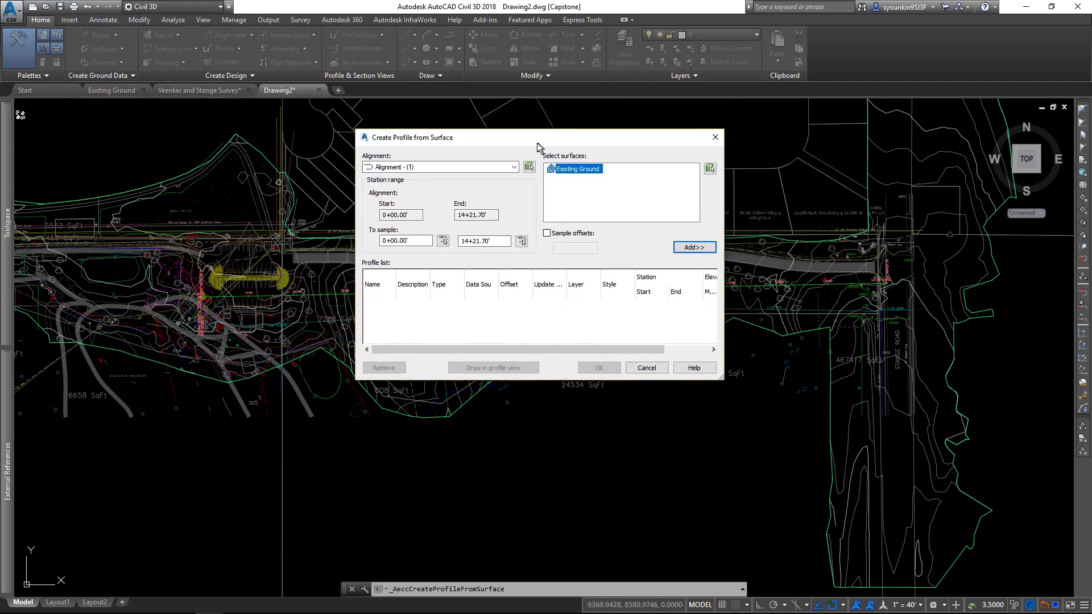
{"action": "left_click", "coordinate": [683, 254]}
{"action": "left_click", "coordinate": [506, 373]}
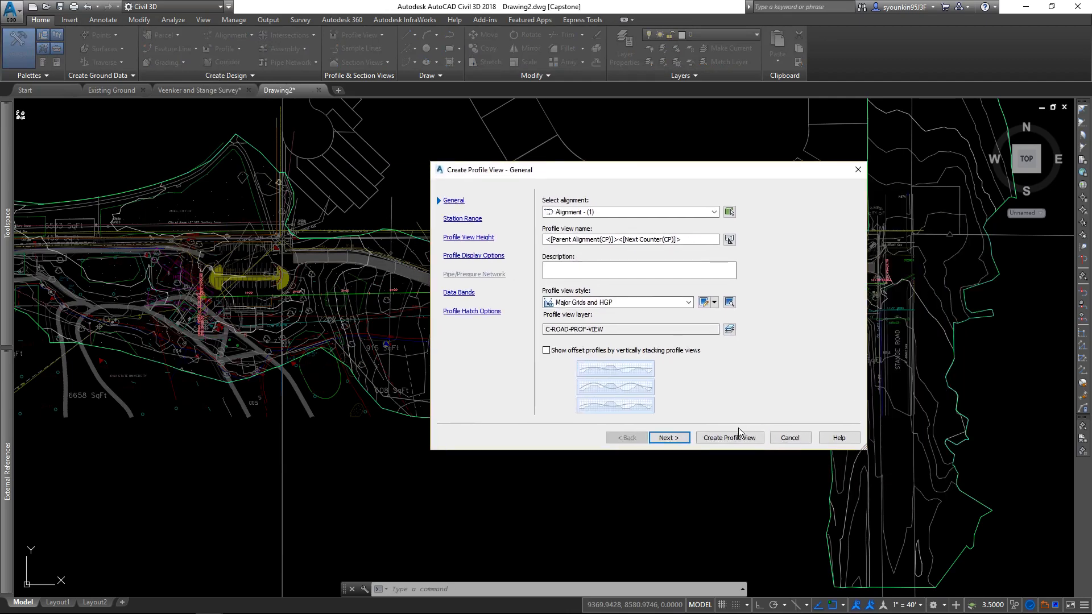
{"action": "left_click", "coordinate": [730, 438]}
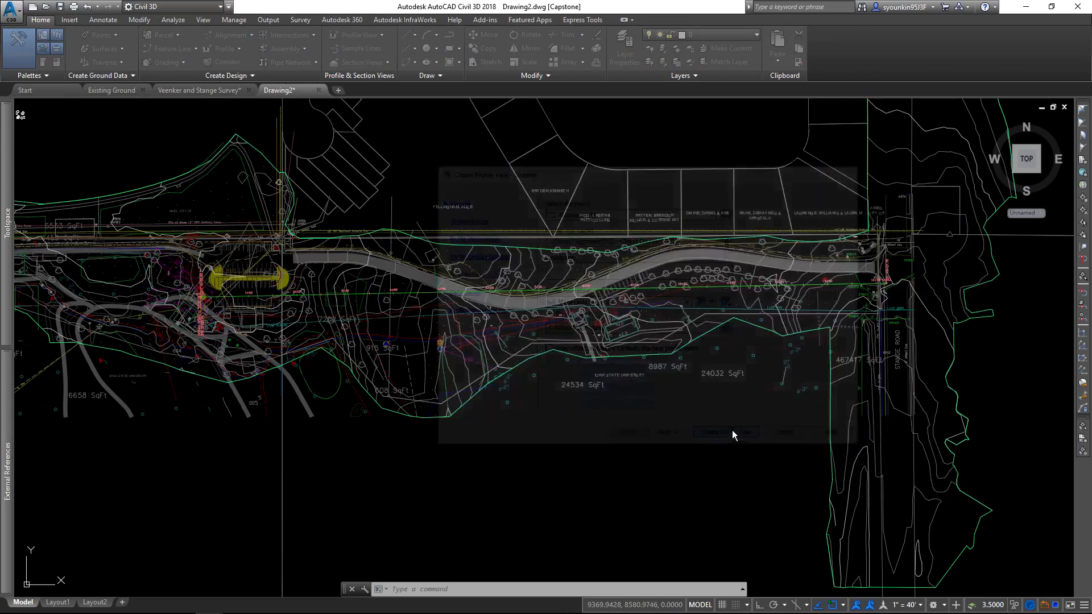
{"action": "scroll", "coordinate": [728, 239], "scroll_direction": "down", "scroll_amount": 10}
{"action": "scroll", "coordinate": [582, 303], "scroll_direction": "up", "scroll_amount": 3}
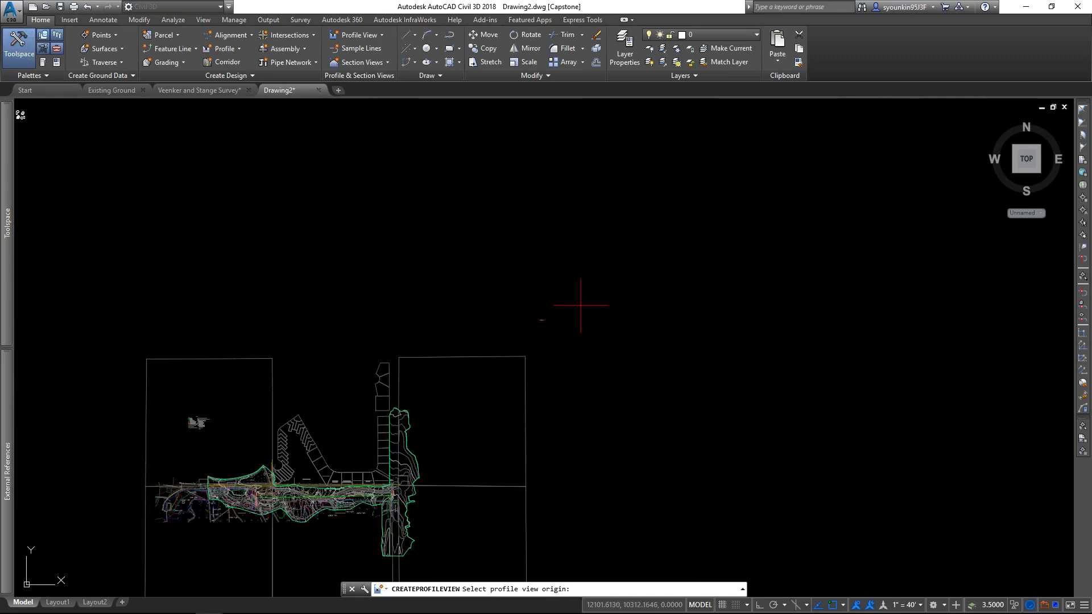
{"action": "left_click", "coordinate": [582, 260]}
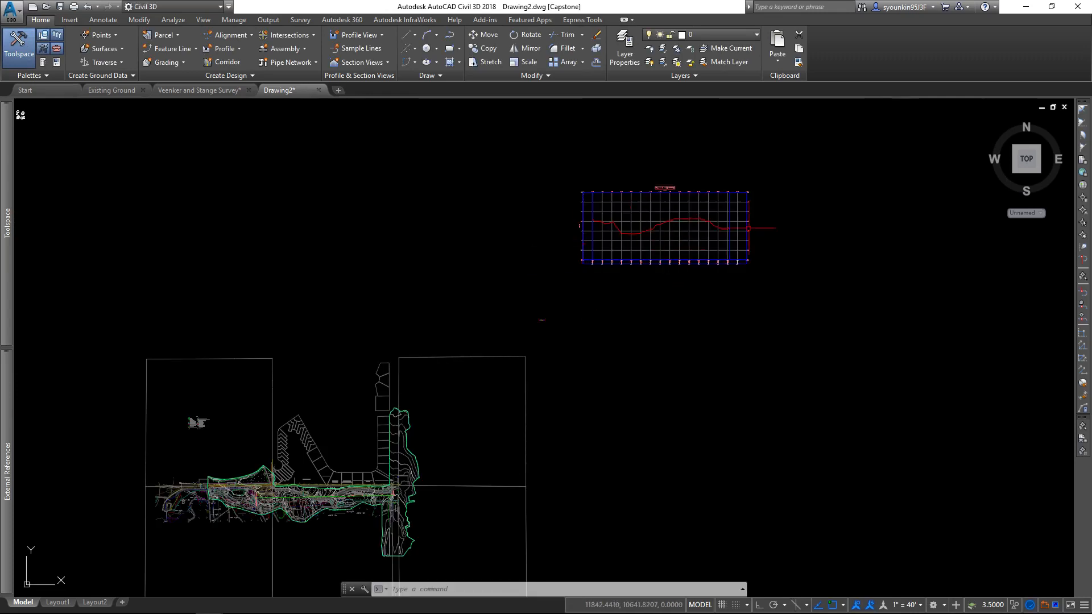
- Examine the alignment across the site plan and the location of the profile view relative to the site in model space
{"action": "scroll", "coordinate": [409, 506], "scroll_direction": "up", "scroll_amount": 2}
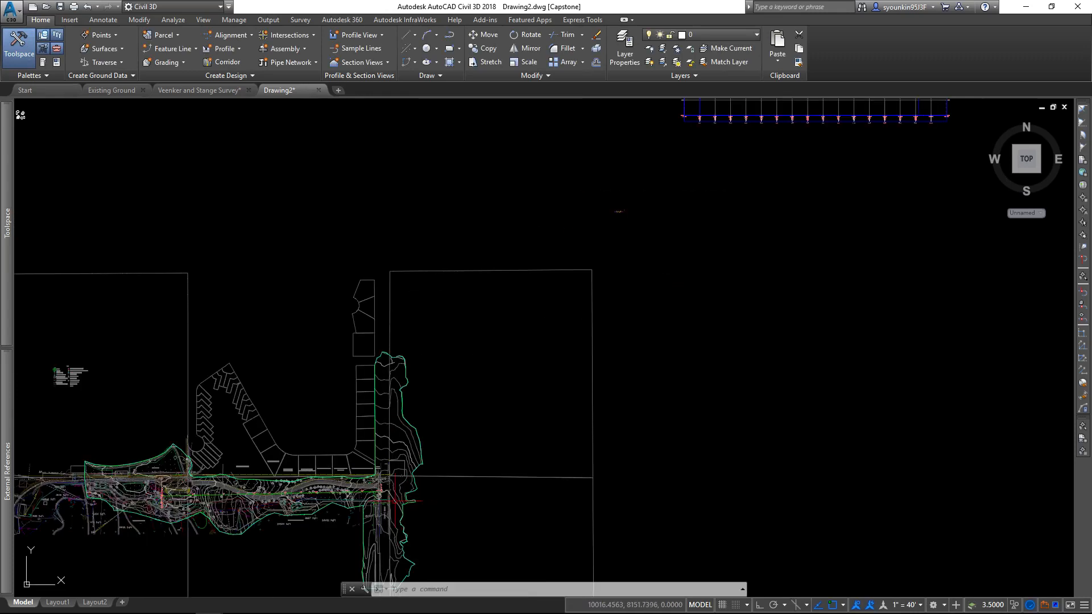
{"action": "middle_click_drag", "start_coordinate": [442, 405], "coordinate": [631, 250]}
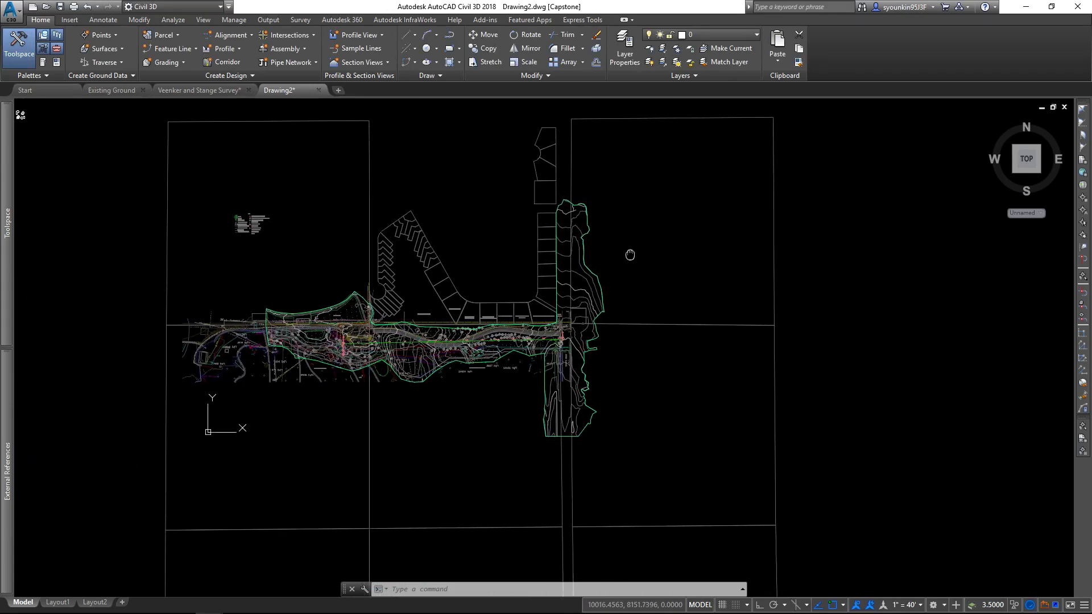
{"action": "scroll", "coordinate": [631, 251], "scroll_direction": "up", "scroll_amount": 2}
{"action": "scroll", "coordinate": [420, 353], "scroll_direction": "up", "scroll_amount": 4}
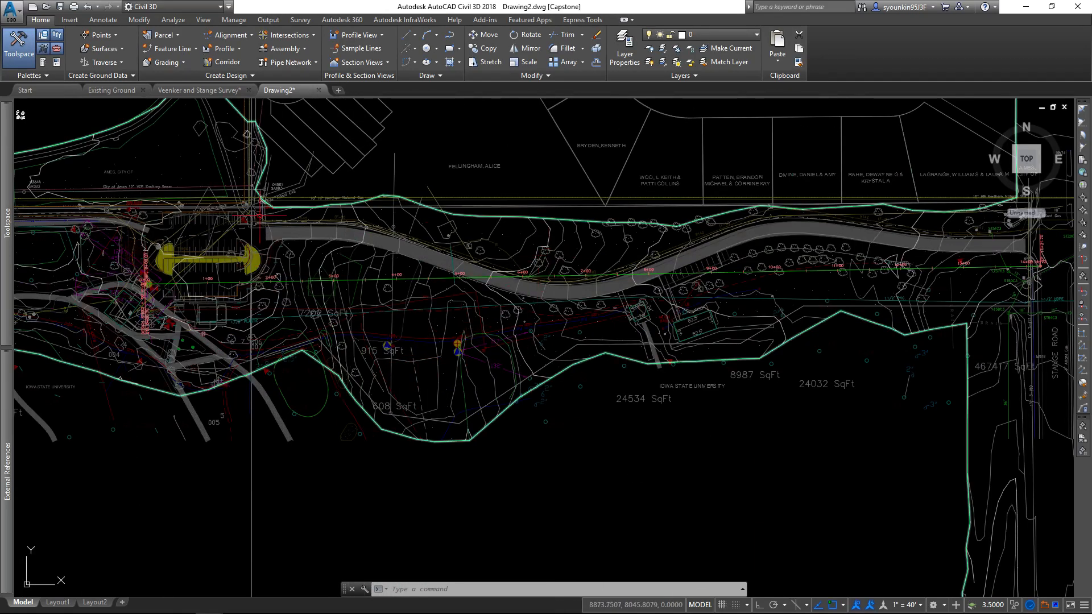
{"action": "middle_click_drag", "start_coordinate": [503, 257], "coordinate": [501, 370]}
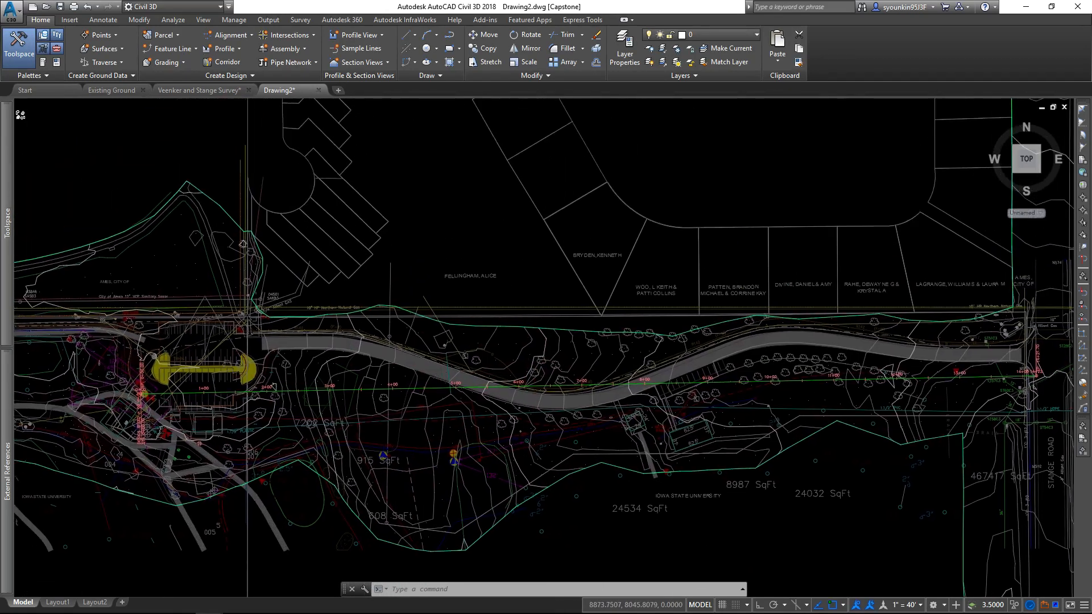
{"action": "scroll", "coordinate": [438, 354], "scroll_direction": "down", "scroll_amount": 5}
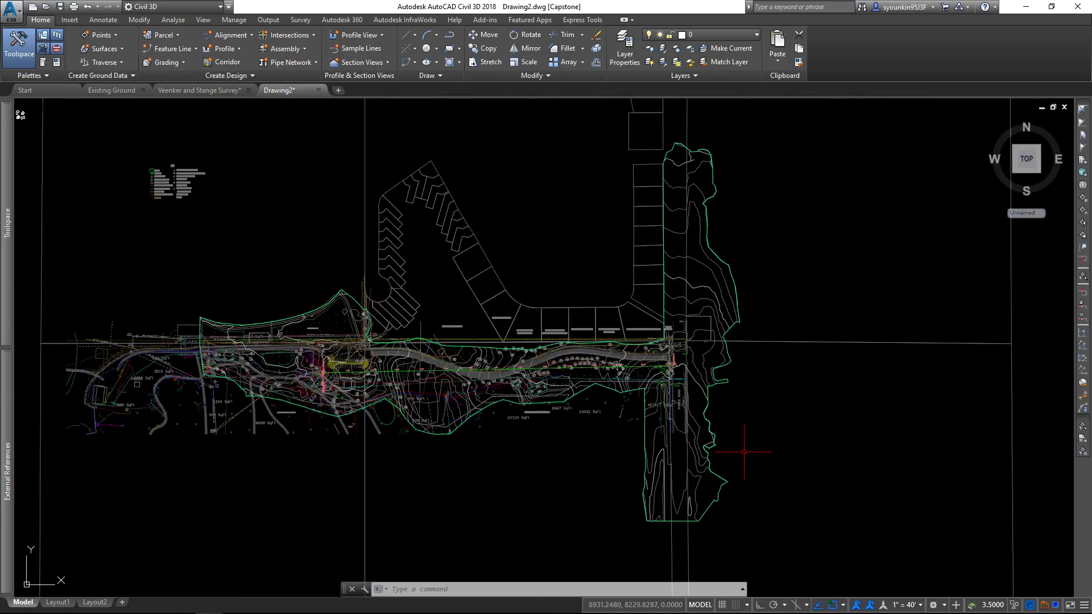
{"action": "scroll", "coordinate": [502, 329], "scroll_direction": "down", "scroll_amount": 5}
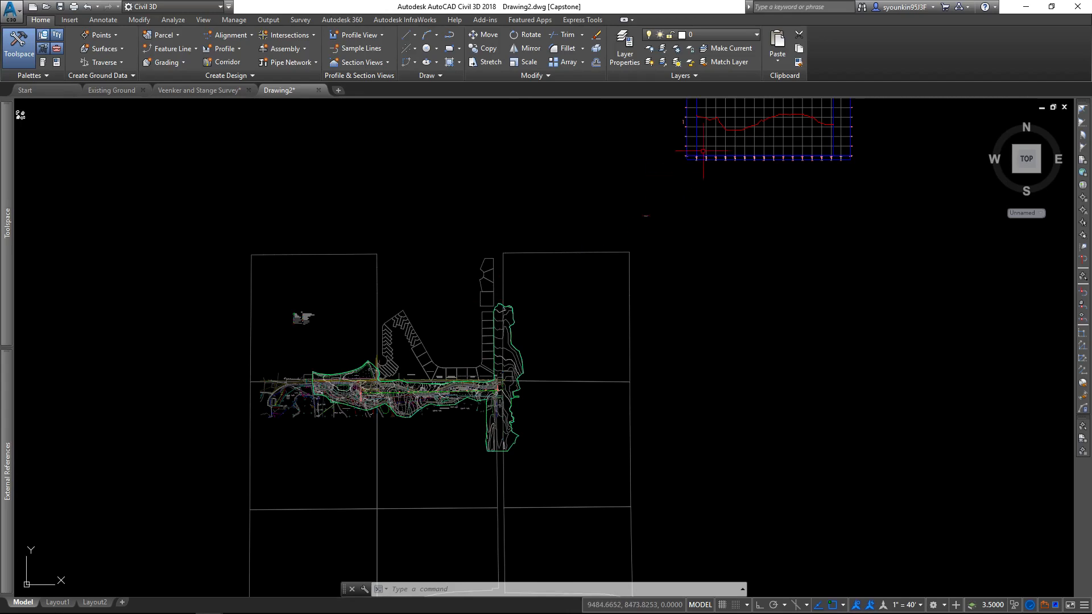
{"action": "middle_click_drag", "start_coordinate": [710, 141], "coordinate": [639, 212]}
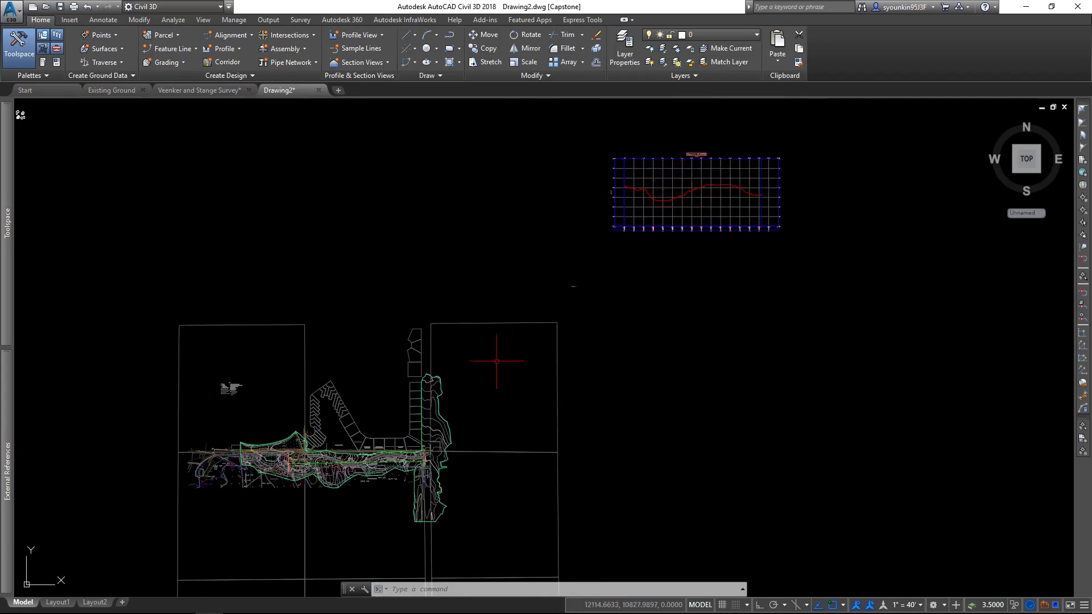
{"action": "mouse_move", "coordinate": [496, 361]}
{"action": "middle_mouse_down"}
{"action": "mouse_move", "coordinate": [553, 312]}
{"action": "mouse_move", "coordinate": [579, 307]}
{"action": "middle_mouse_up"}
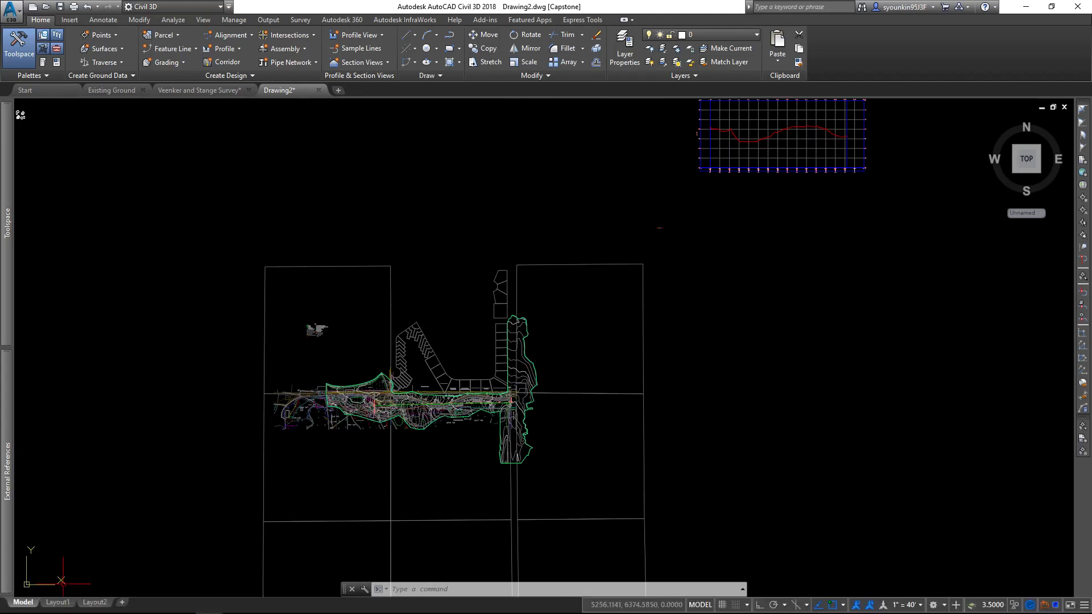
- Switch to Layout1 and modify its page setup to use the DWG To PDF.pc3 plotter
{"action": "left_click", "coordinate": [60, 603]}
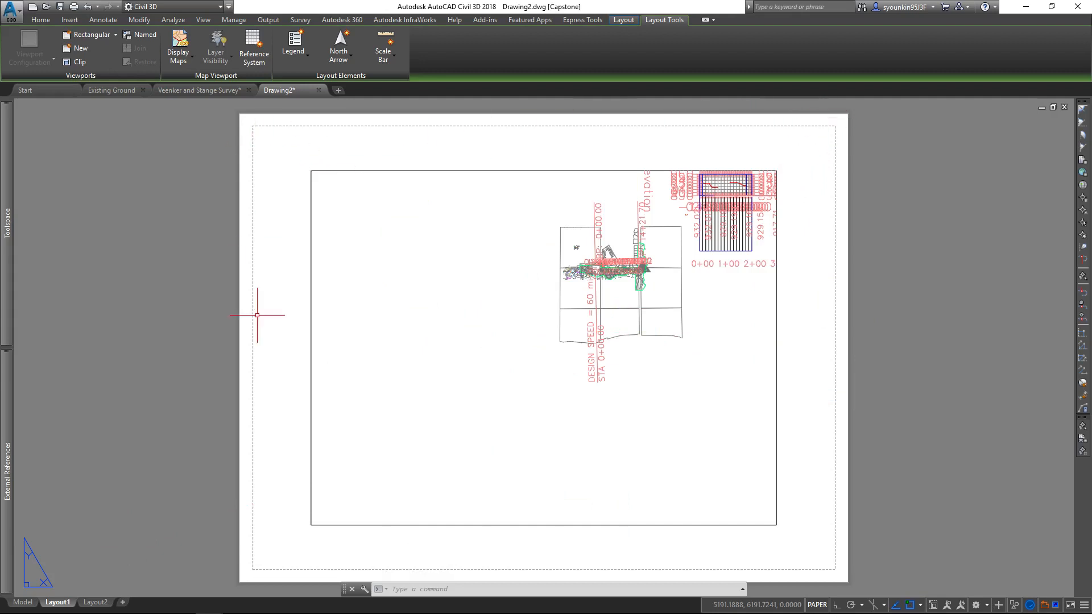
{"action": "right_click", "coordinate": [64, 603]}
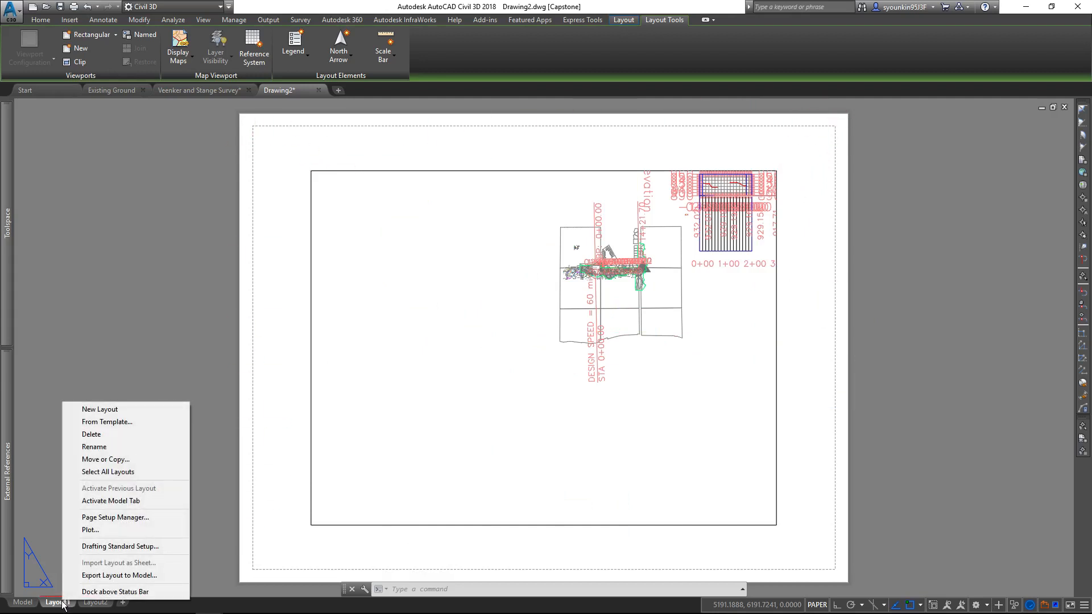
{"action": "left_click", "coordinate": [130, 519]}
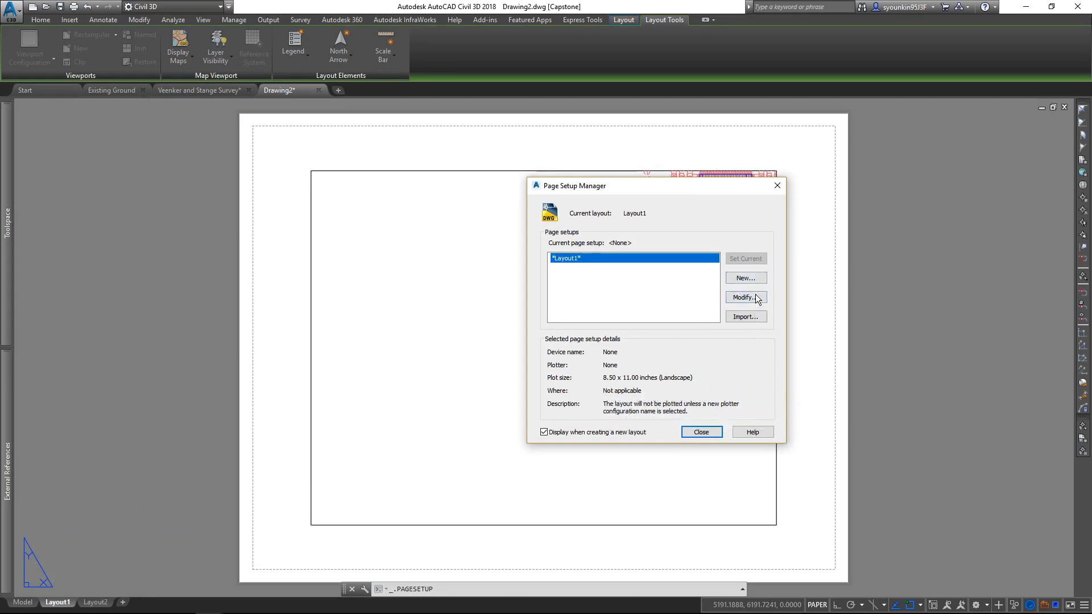
{"action": "left_click", "coordinate": [745, 298]}
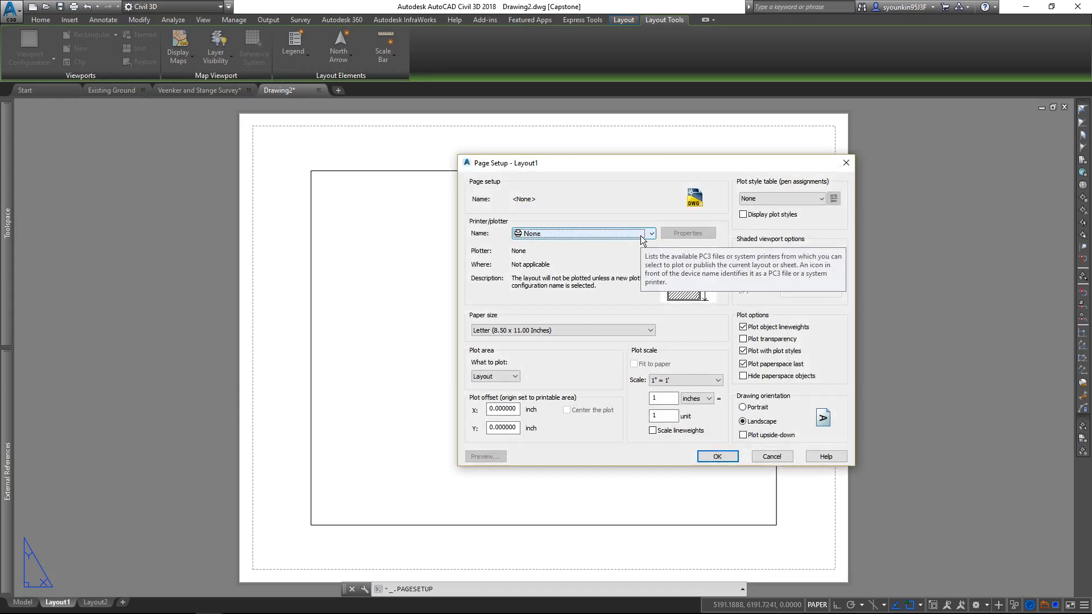
{"action": "left_click", "coordinate": [641, 237]}
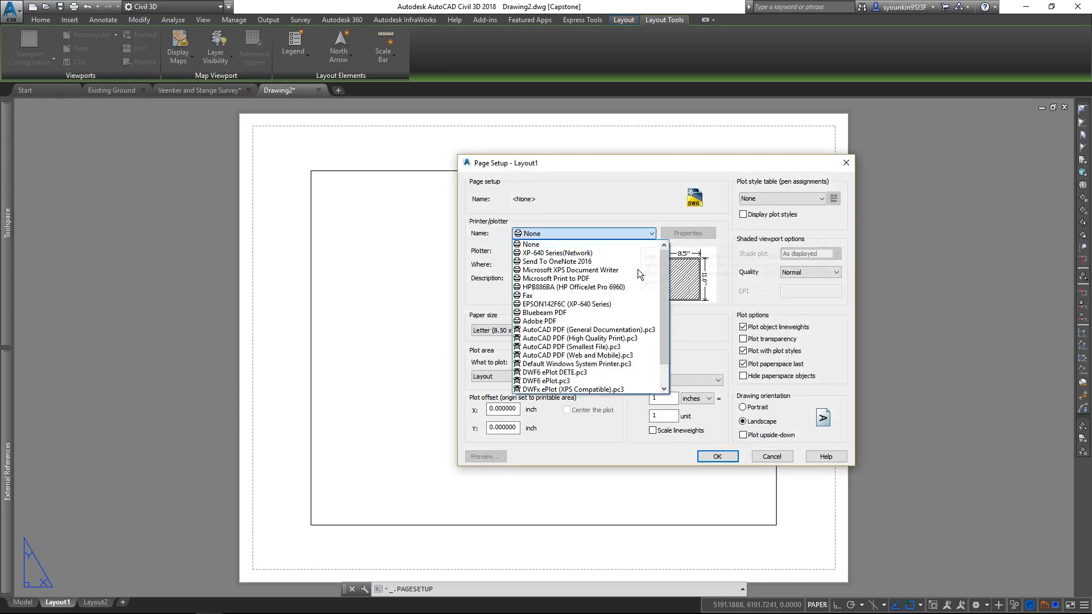
{"action": "scroll", "coordinate": [634, 285], "scroll_direction": "down", "scroll_amount": 1}
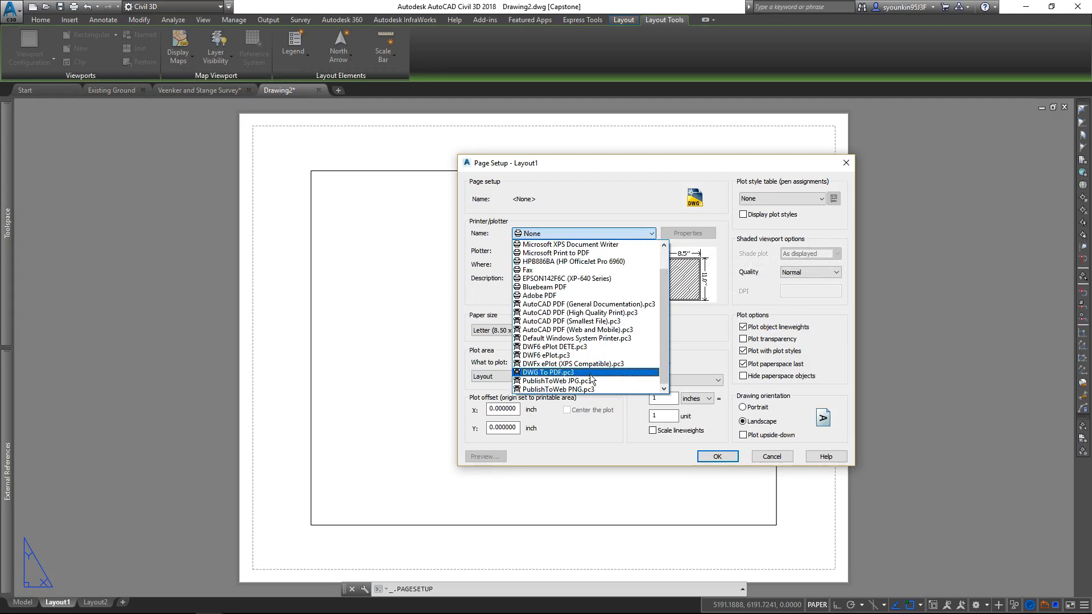
{"action": "left_click", "coordinate": [590, 372]}
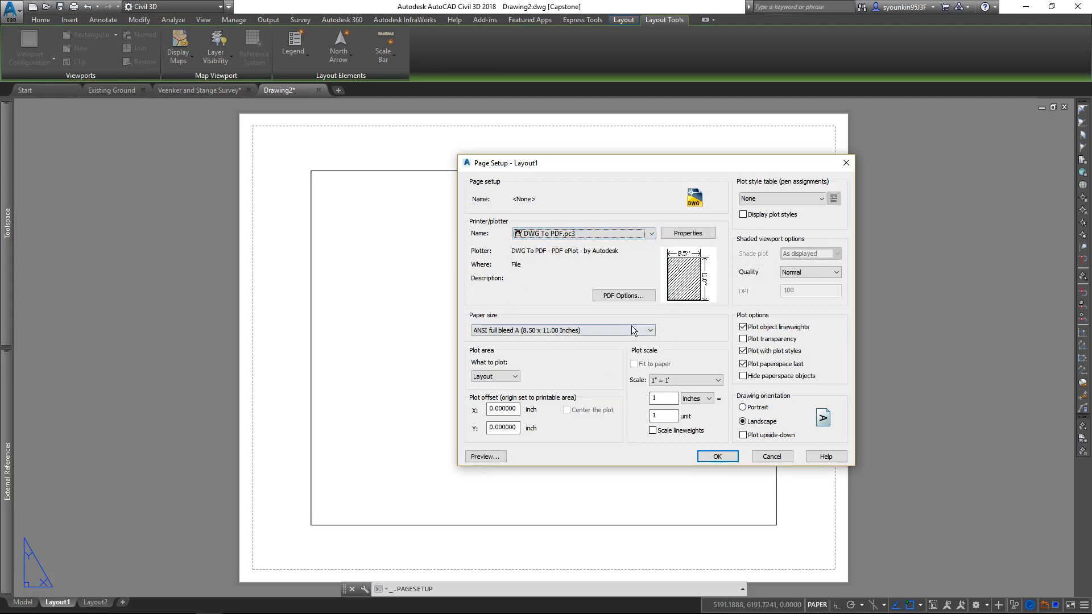
- Set Layout1's paper size to ANSI full bleed D (22.00 x 34.00 Inches) and apply the page setup
{"action": "left_click", "coordinate": [618, 330]}
{"action": "scroll", "coordinate": [612, 353], "scroll_direction": "up", "scroll_amount": 6}
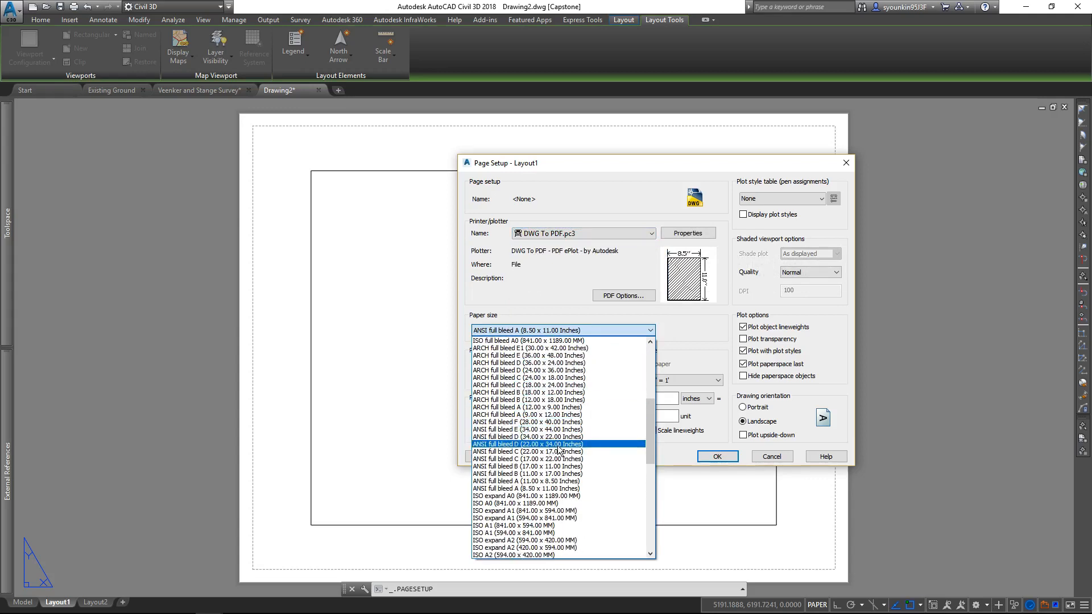
{"action": "left_click", "coordinate": [511, 444]}
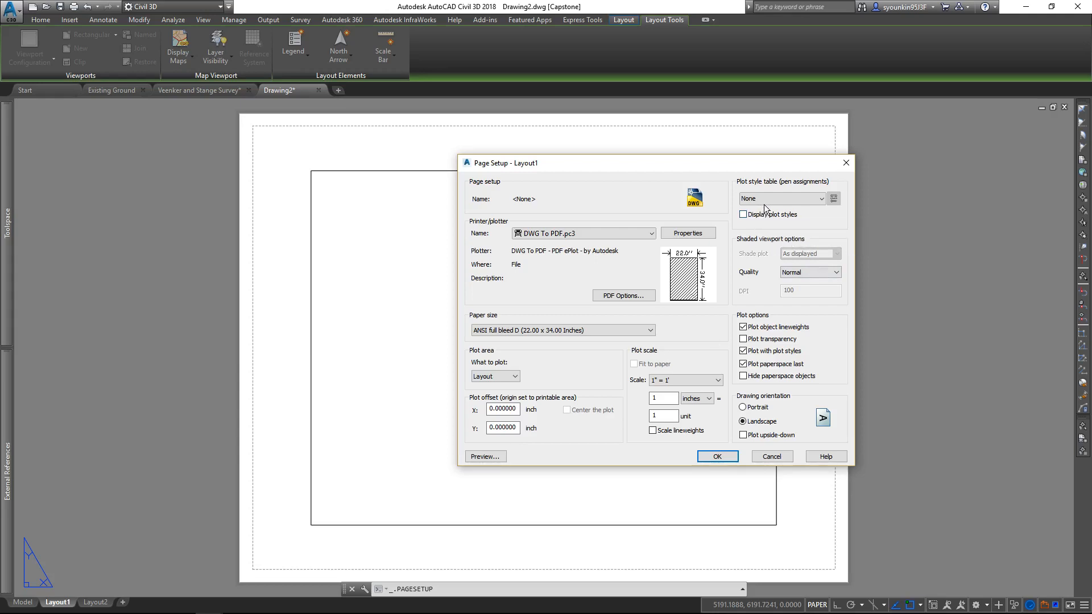
{"action": "left_click", "coordinate": [717, 455]}
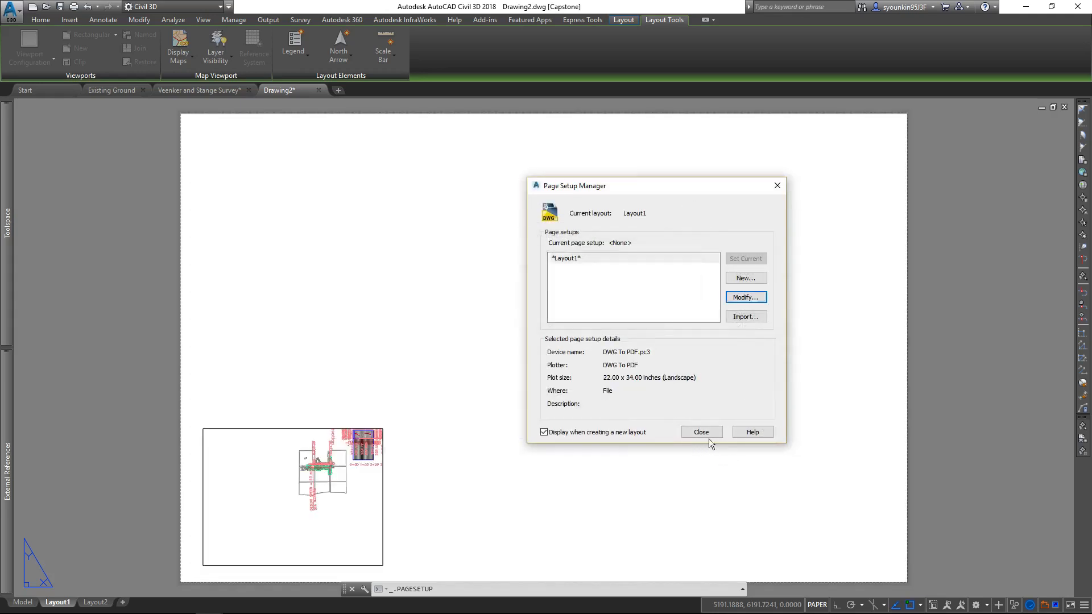
{"action": "left_click", "coordinate": [700, 432]}
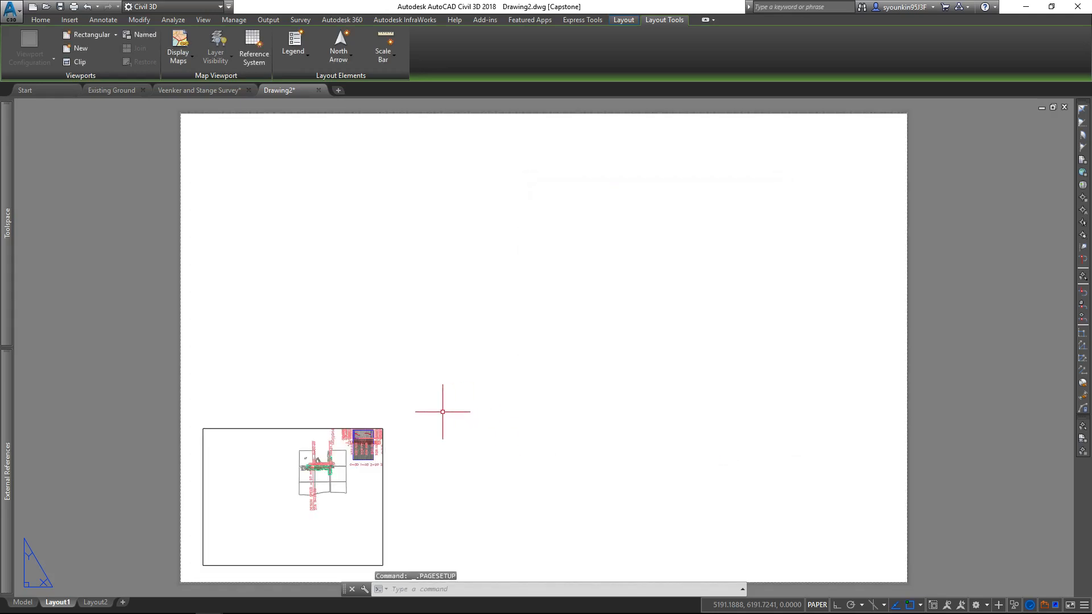
- Delete the default viewport from Layout1
{"action": "left_click", "coordinate": [383, 486]}
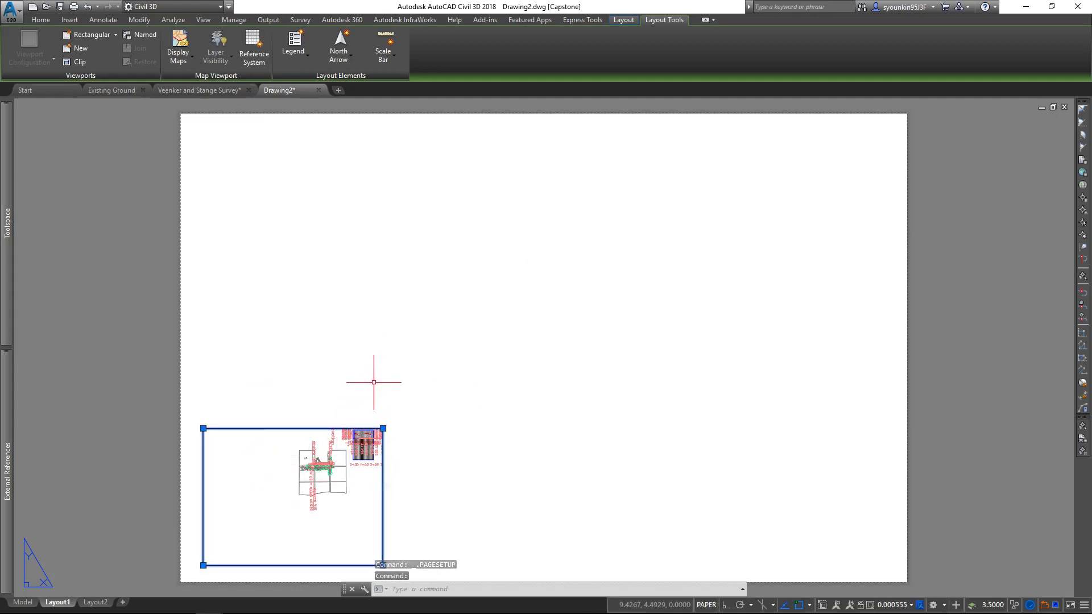
{"action": "key", "text": "Delete"}
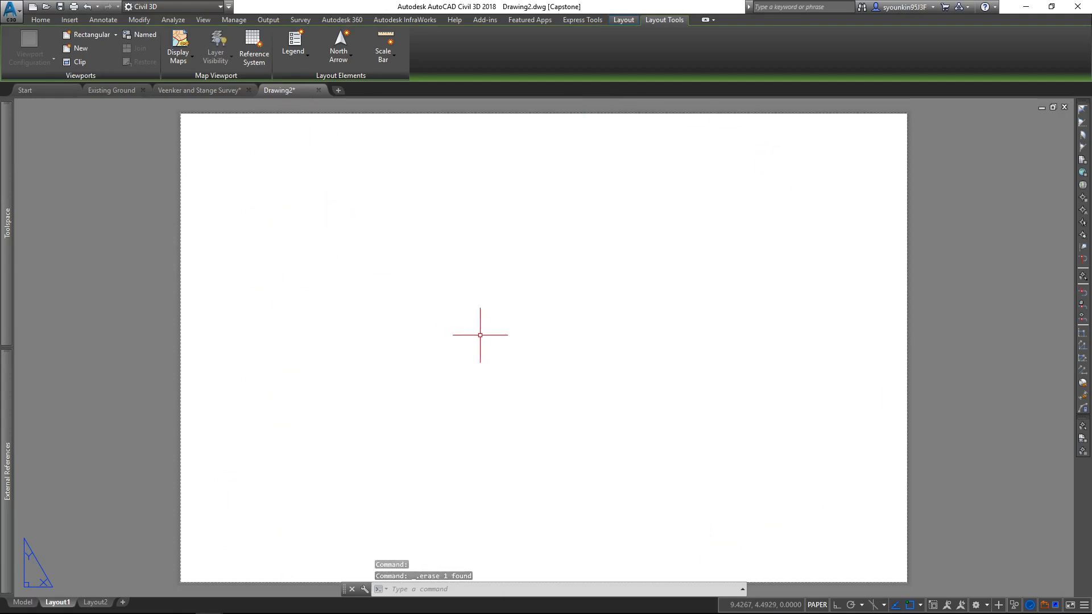
- Attach ZZZ-Title.dwg from the capstone 18 folder inside dump to Layout1 as a relative-path external reference at 0,0,0, scale 1, rotation 0
{"action": "type", "text": "xr"}
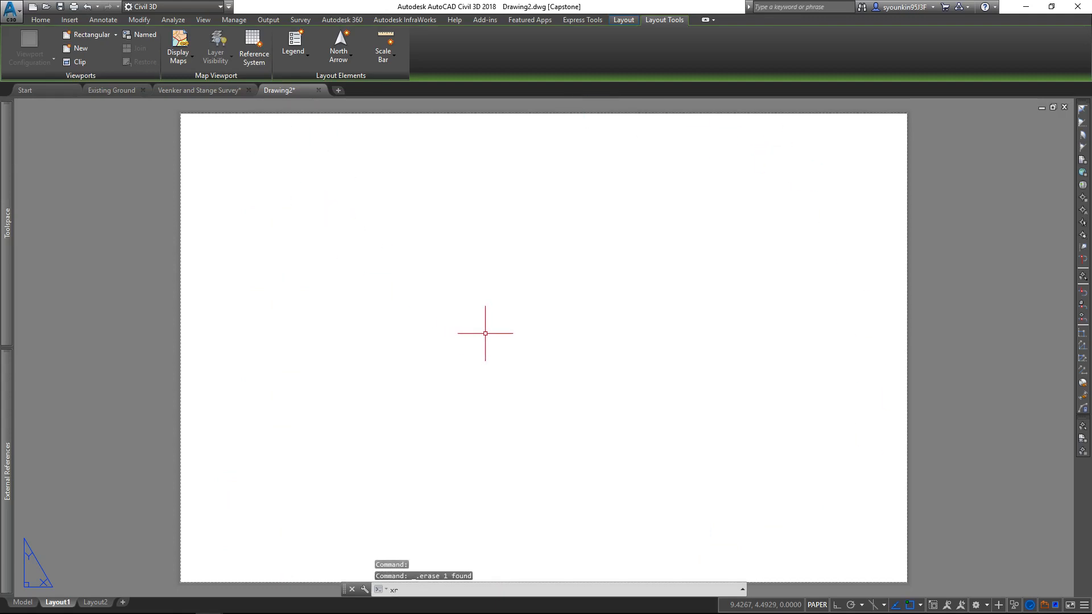
{"action": "key", "text": "Return"}
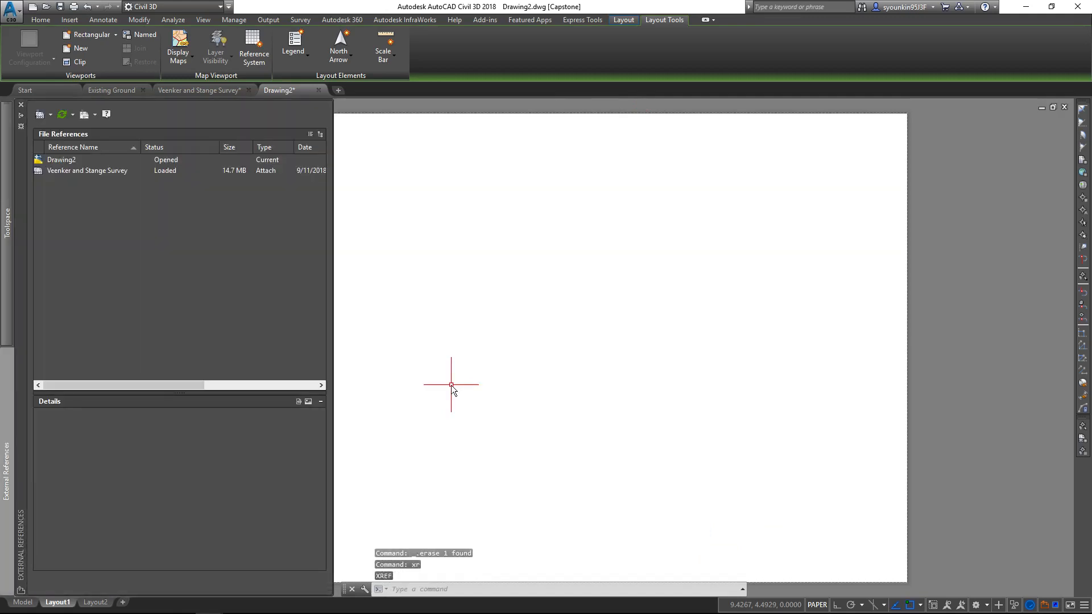
{"action": "left_click", "coordinate": [42, 114]}
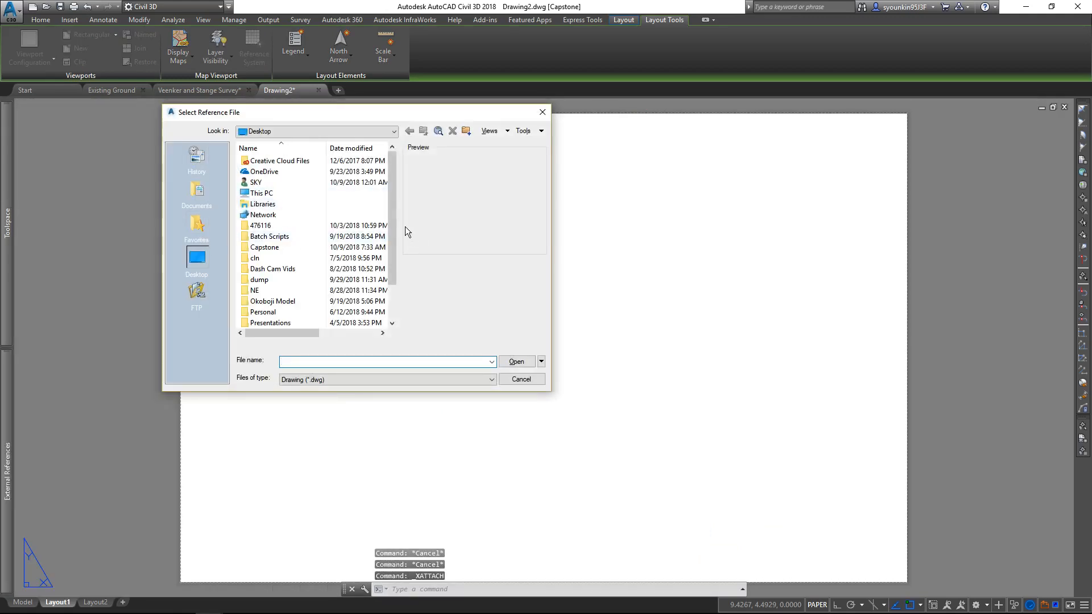
{"action": "left_click_drag", "start_coordinate": [392, 227], "coordinate": [391, 278]}
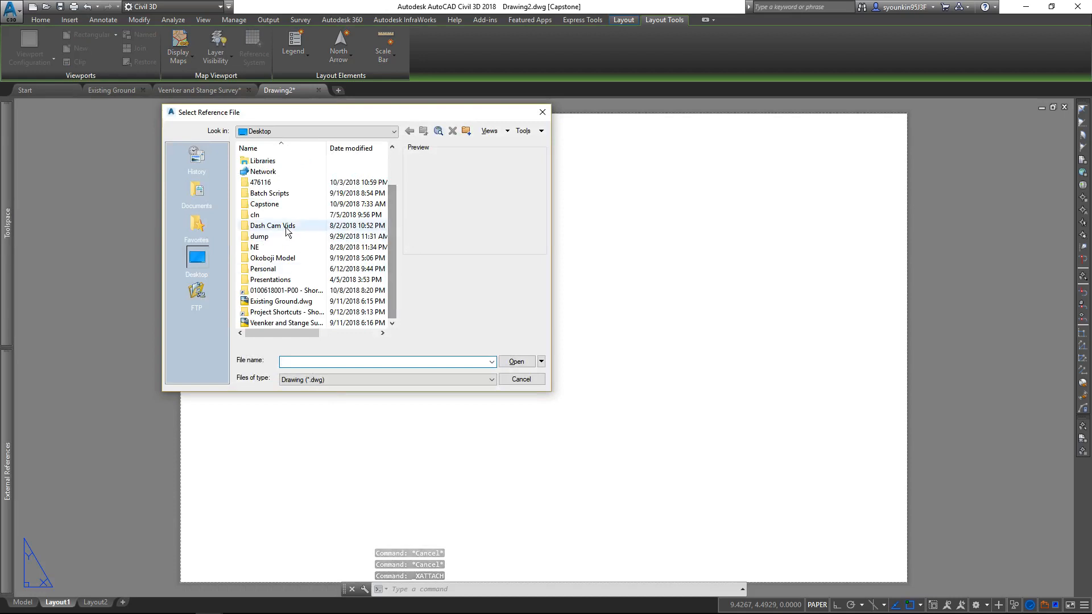
{"action": "left_click", "coordinate": [259, 206]}
{"action": "double_click", "coordinate": [259, 236]}
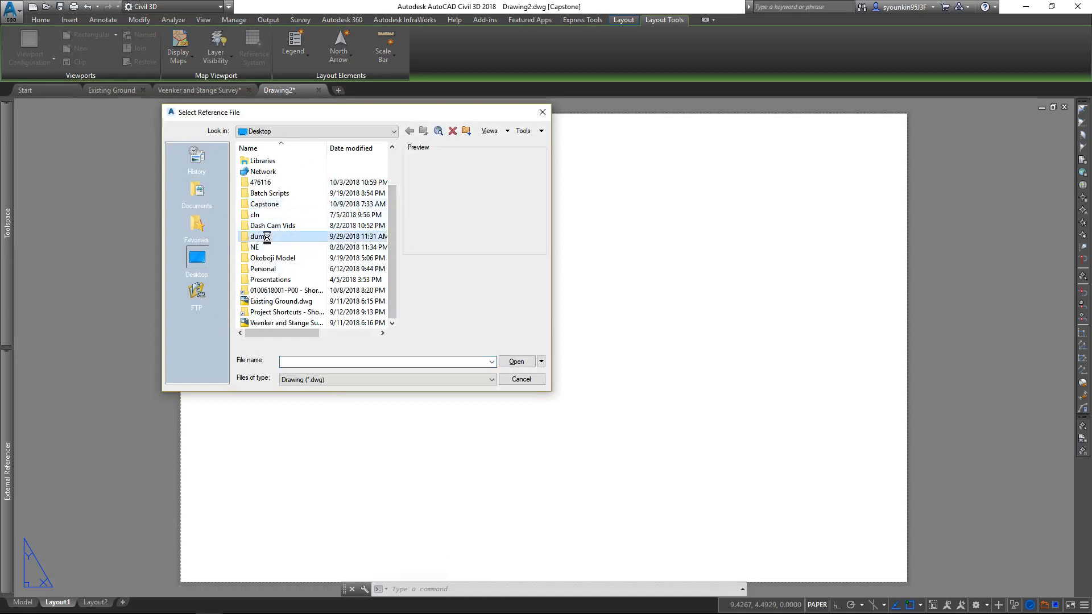
{"action": "double_click", "coordinate": [274, 228]}
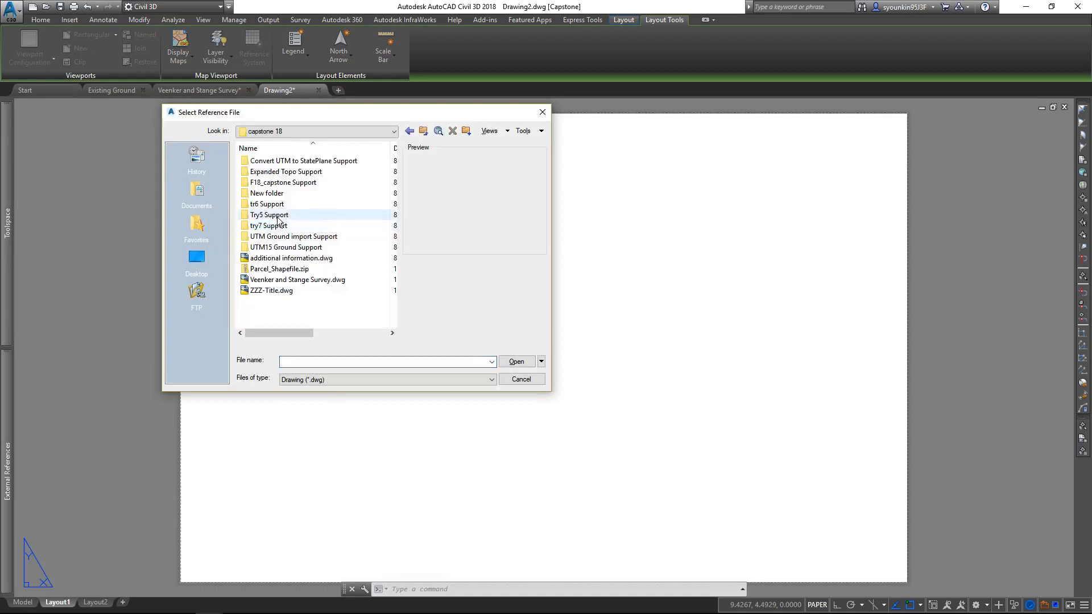
{"action": "left_click", "coordinate": [274, 290]}
{"action": "double_click", "coordinate": [275, 290]}
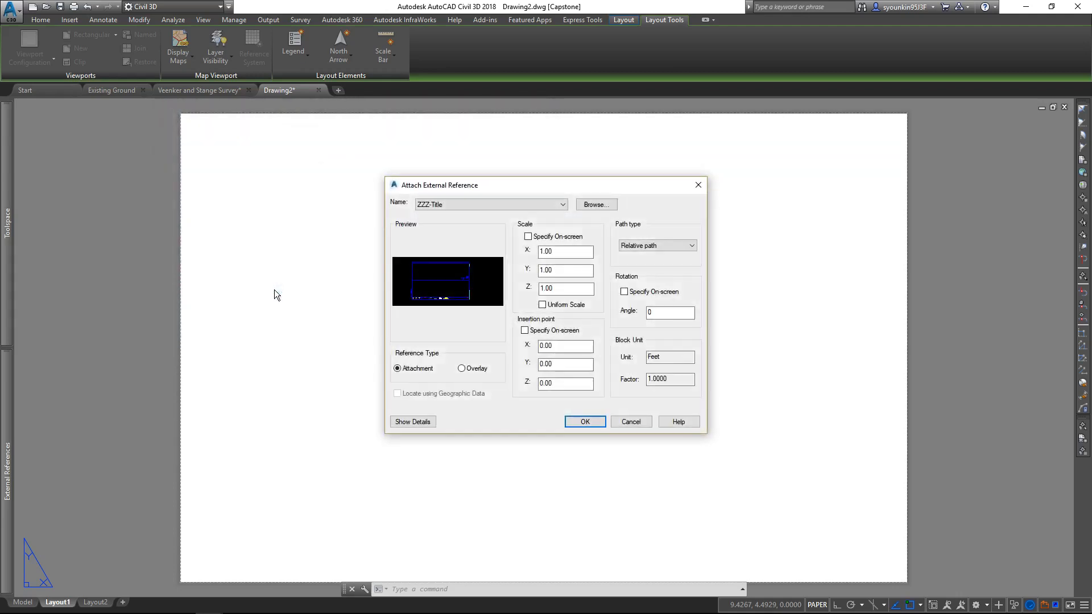
{"action": "key", "text": "Return"}
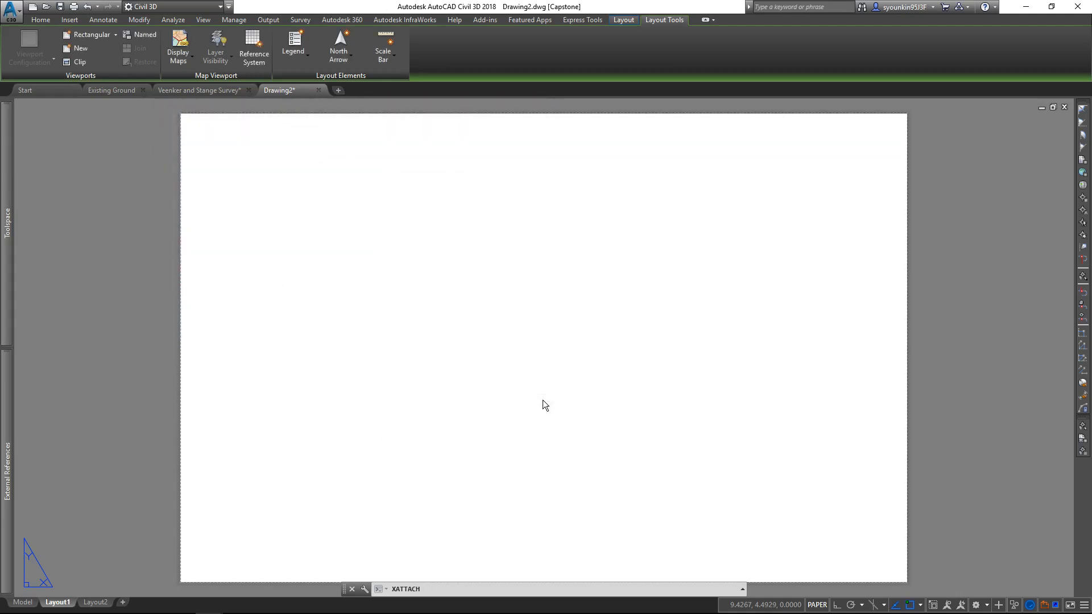
- Modify Layout1's page setup to plot a Window spanning the title block's outer border from lower-left to upper-right corner
{"action": "middle_click_drag", "start_coordinate": [641, 297], "coordinate": [605, 319]}
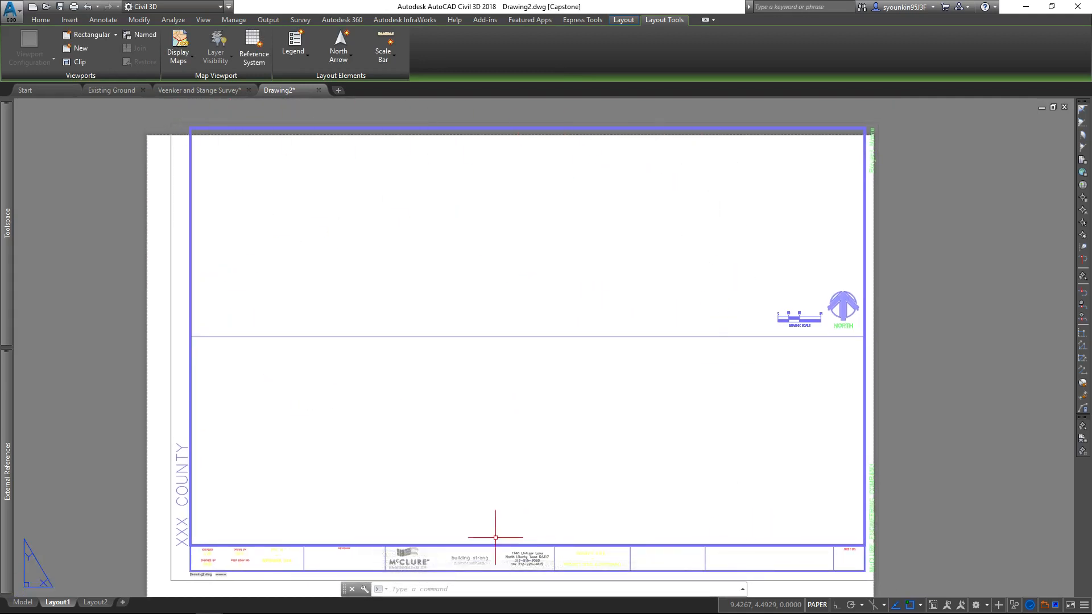
{"action": "middle_click_drag", "start_coordinate": [415, 380], "coordinate": [382, 331]}
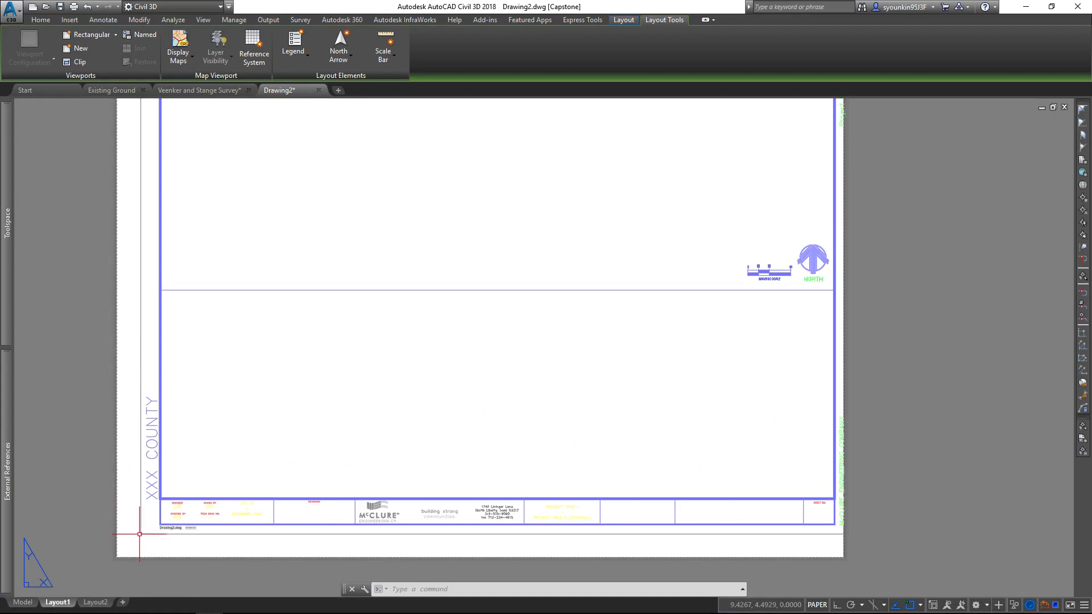
{"action": "right_click", "coordinate": [59, 607]}
{"action": "left_click", "coordinate": [124, 520]}
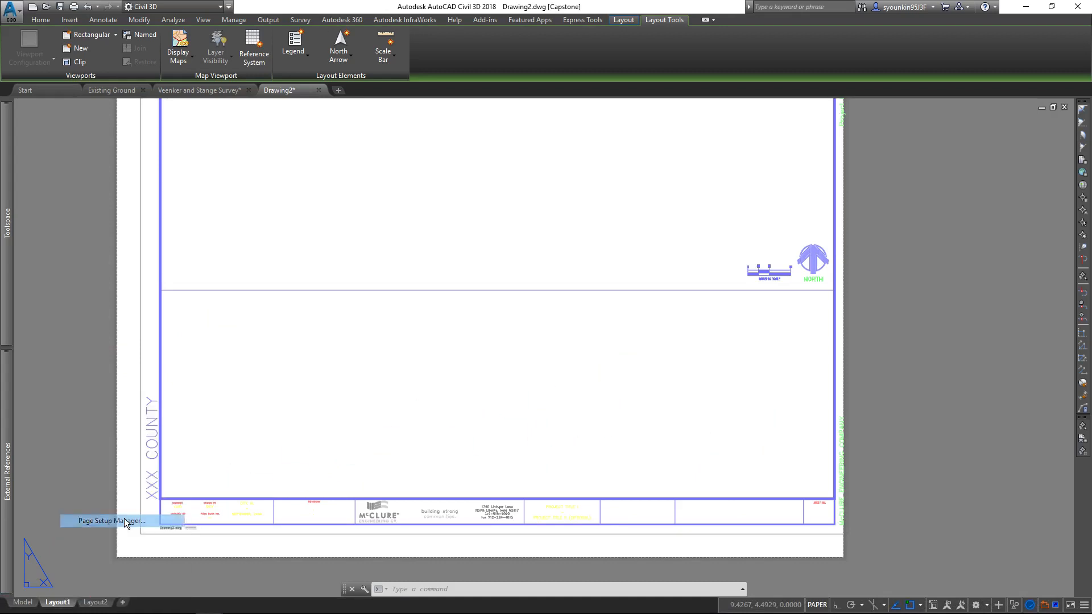
{"action": "left_click", "coordinate": [744, 296]}
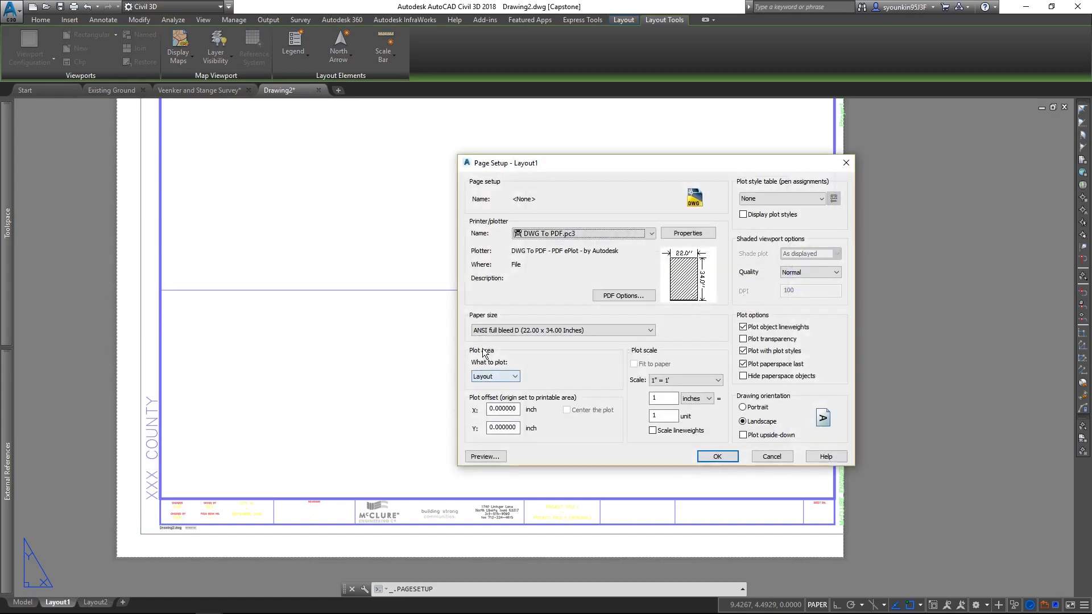
{"action": "left_click", "coordinate": [490, 376]}
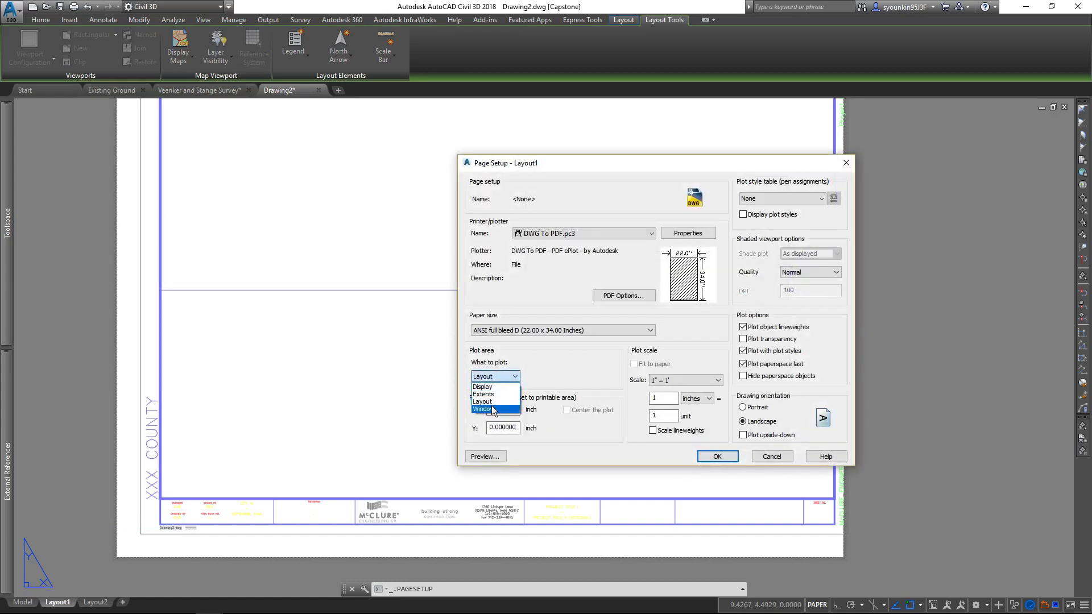
{"action": "left_click", "coordinate": [493, 408]}
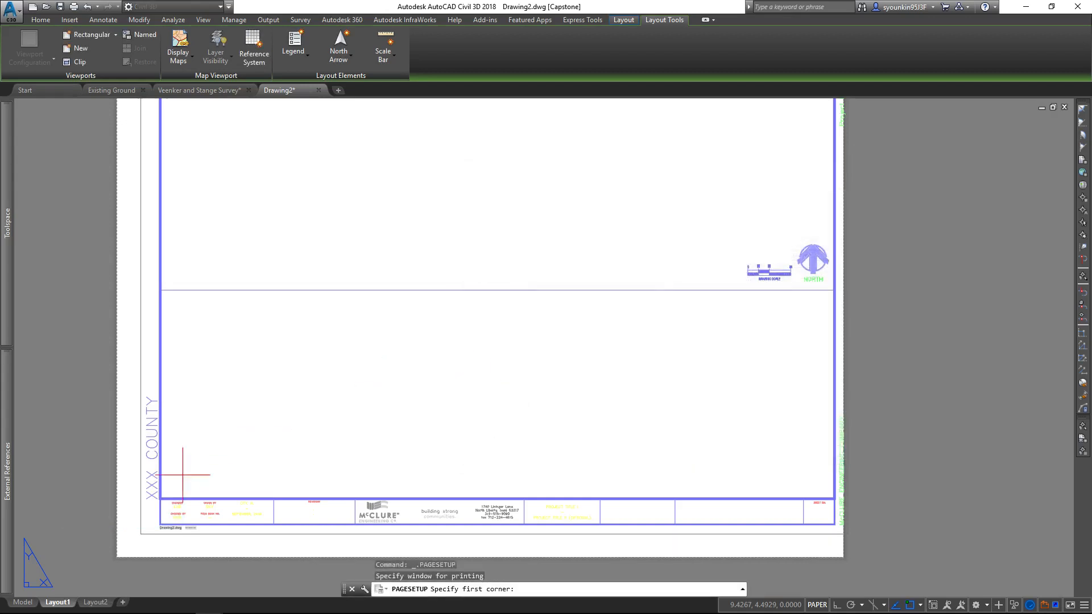
{"action": "left_click", "coordinate": [141, 534]}
{"action": "middle_click_drag", "start_coordinate": [454, 322], "coordinate": [373, 410]}
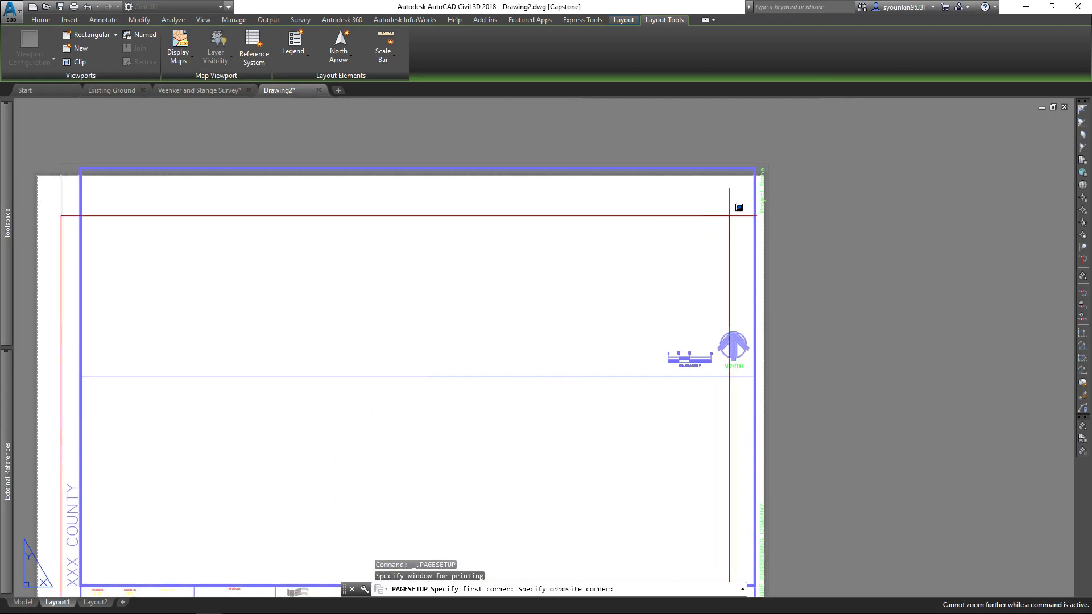
{"action": "scroll", "coordinate": [738, 207], "scroll_direction": "up", "scroll_amount": 5}
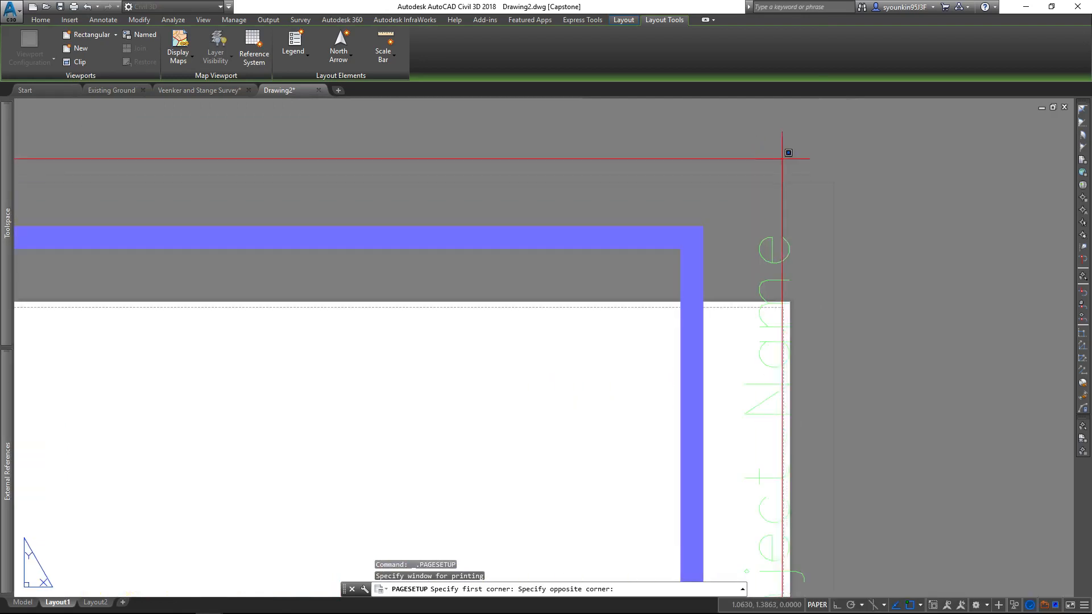
{"action": "left_click", "coordinate": [820, 184]}
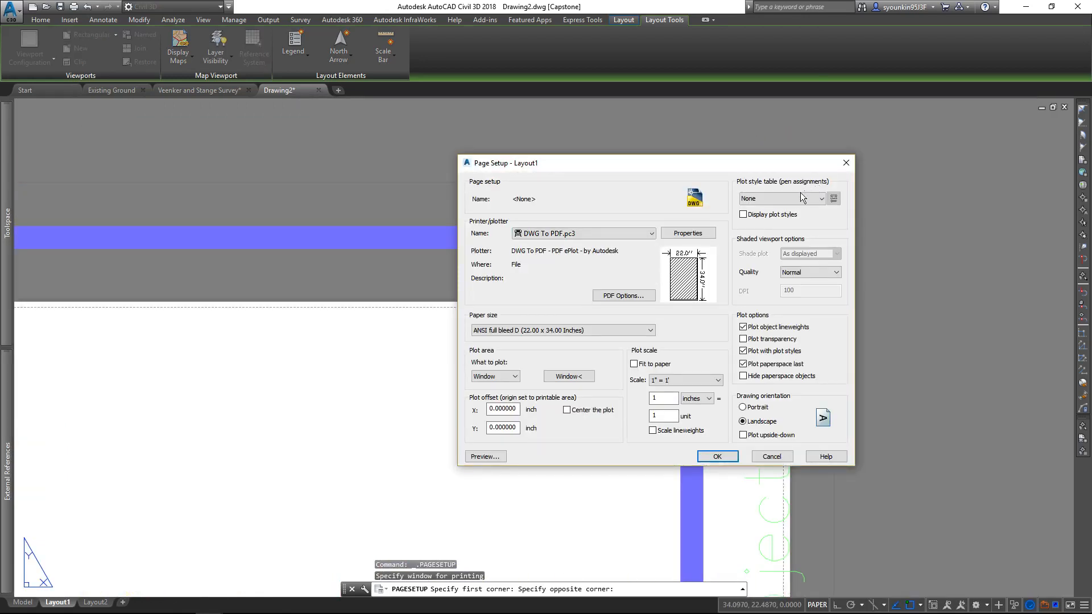
- Center the plot on the sheet and apply the page setup to Layout1
{"action": "left_click", "coordinate": [567, 410]}
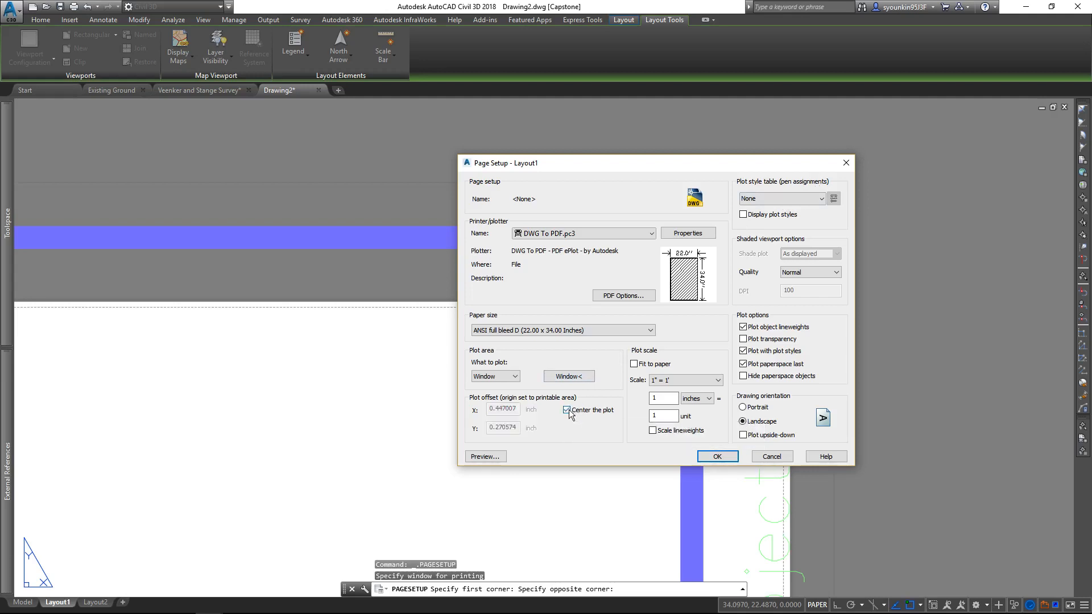
{"action": "left_click", "coordinate": [722, 456]}
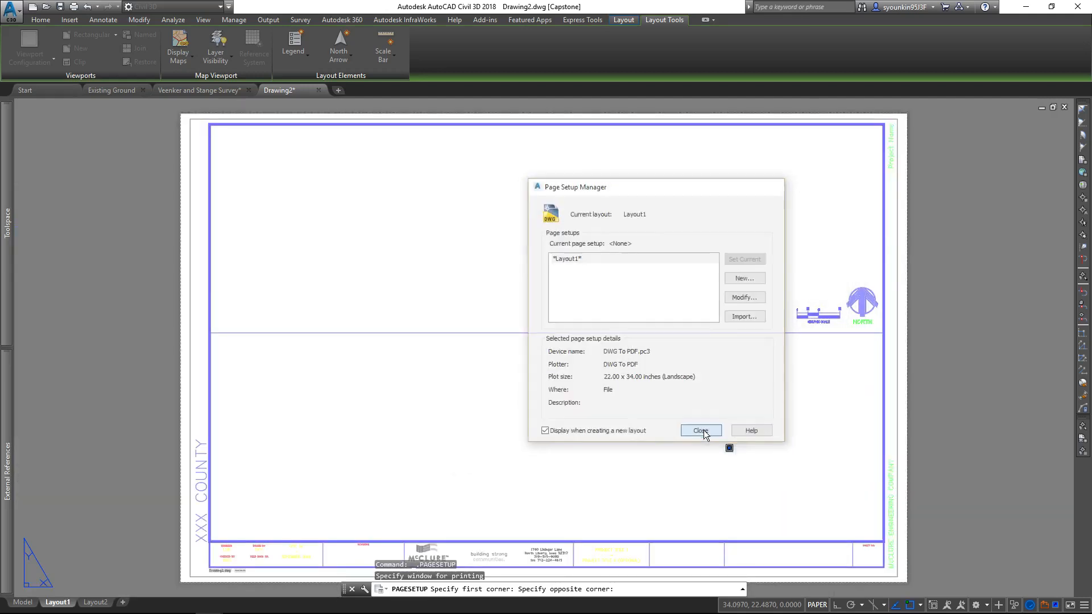
{"action": "left_click", "coordinate": [703, 431]}
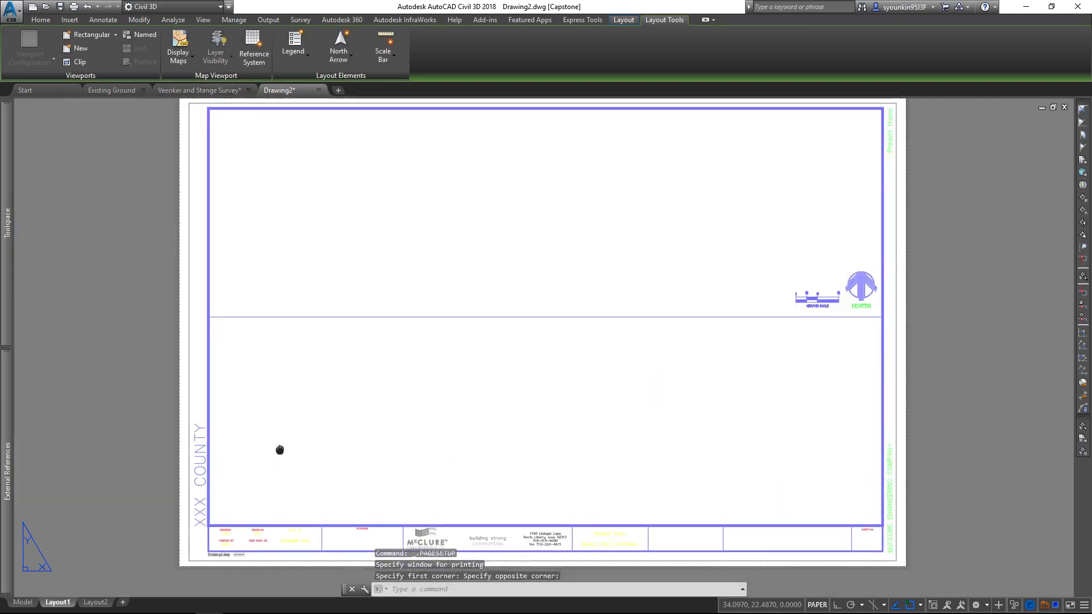
- Create a rectangular viewport filling the title block's upper half, from the dividing line's left end to the frame's upper-right corner
{"action": "scroll", "coordinate": [274, 422], "scroll_direction": "down", "scroll_amount": 2}
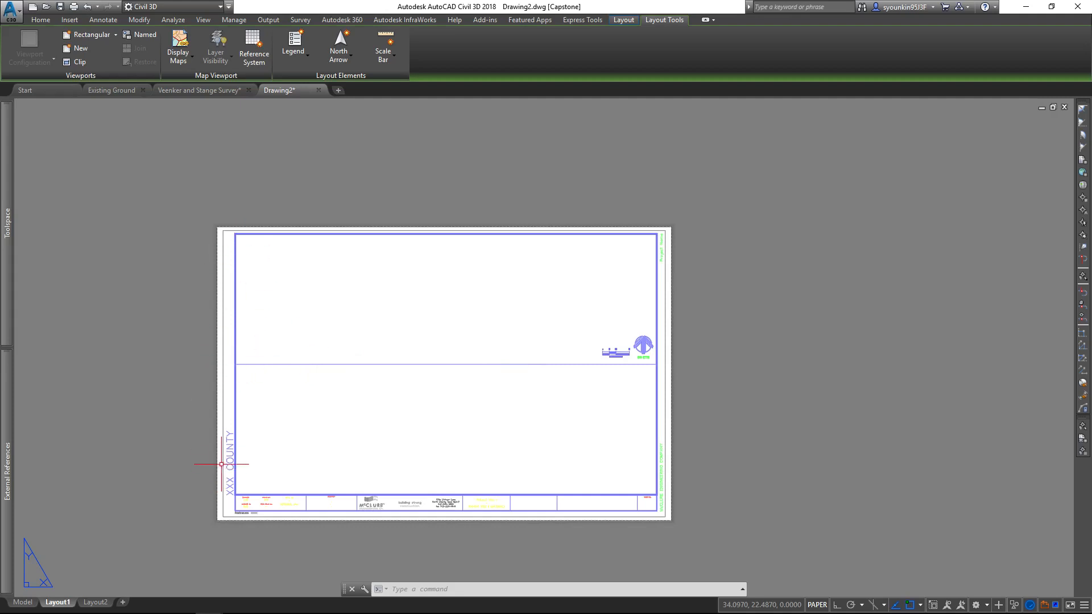
{"action": "scroll", "coordinate": [414, 356], "scroll_direction": "up", "scroll_amount": 5}
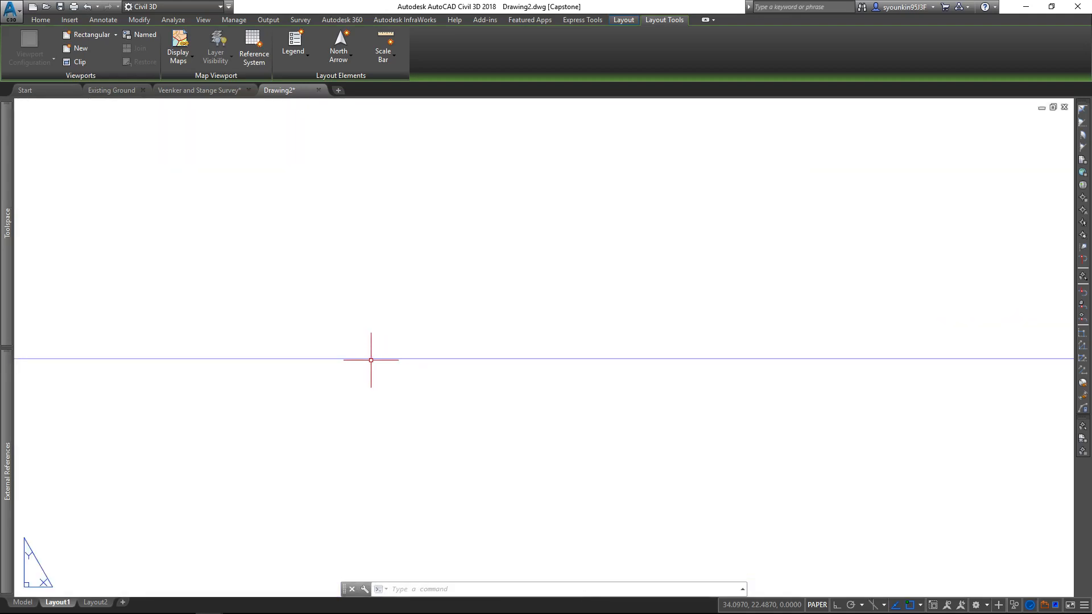
{"action": "scroll", "coordinate": [483, 382], "scroll_direction": "down", "scroll_amount": 3}
{"action": "scroll", "coordinate": [482, 383], "scroll_direction": "down", "scroll_amount": 2}
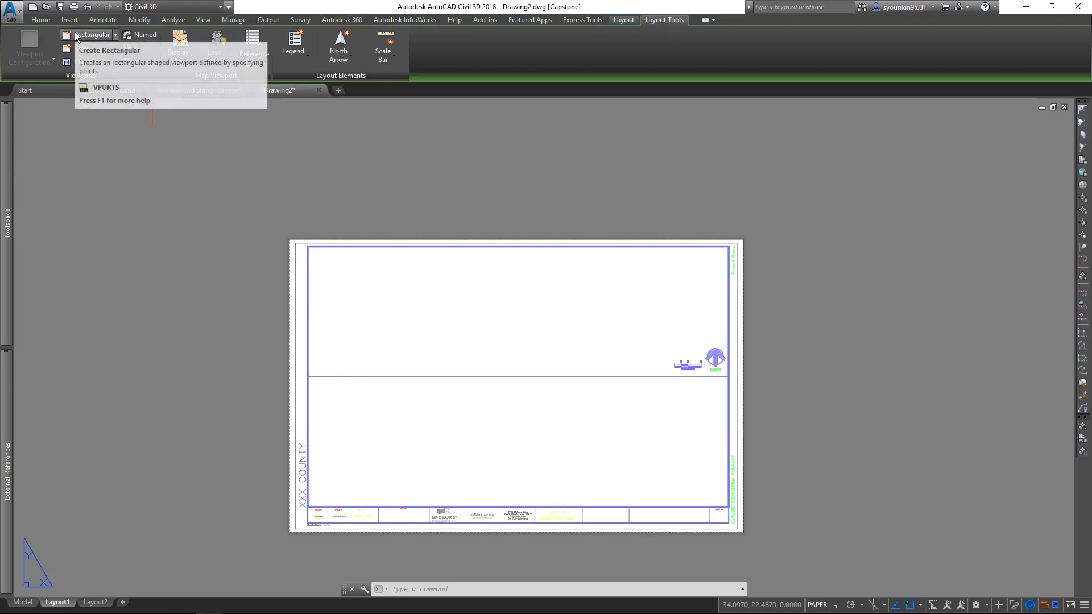
{"action": "left_click", "coordinate": [75, 37]}
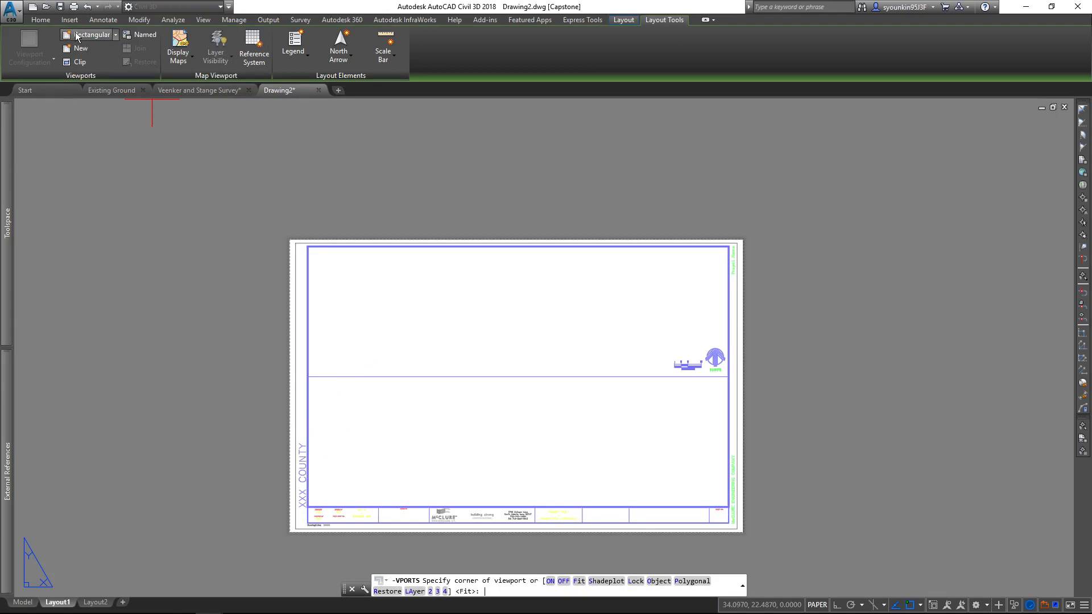
{"action": "left_click", "coordinate": [308, 376]}
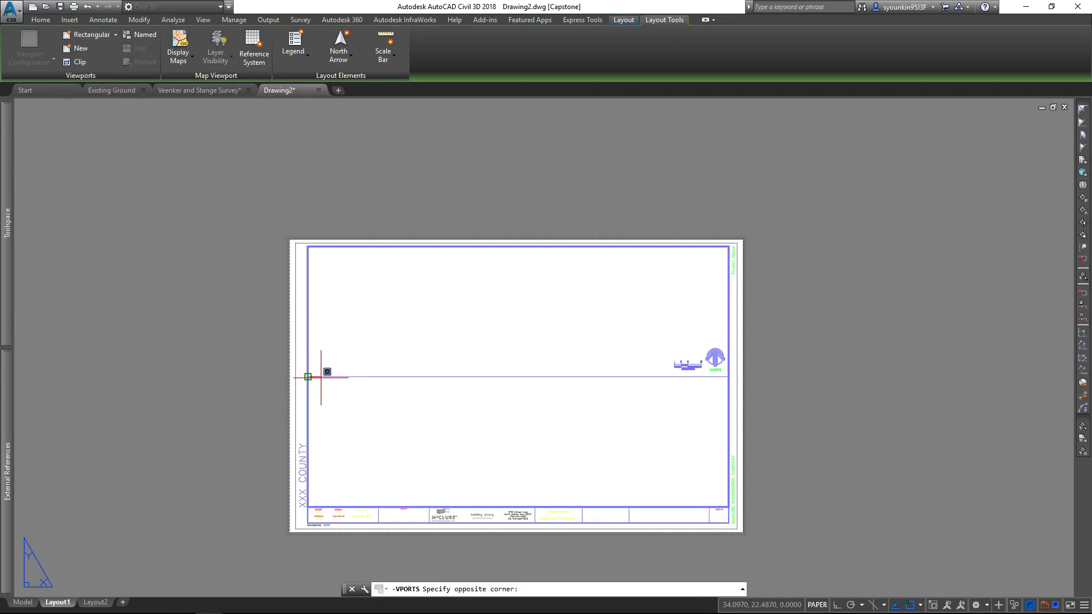
{"action": "left_click", "coordinate": [729, 249]}
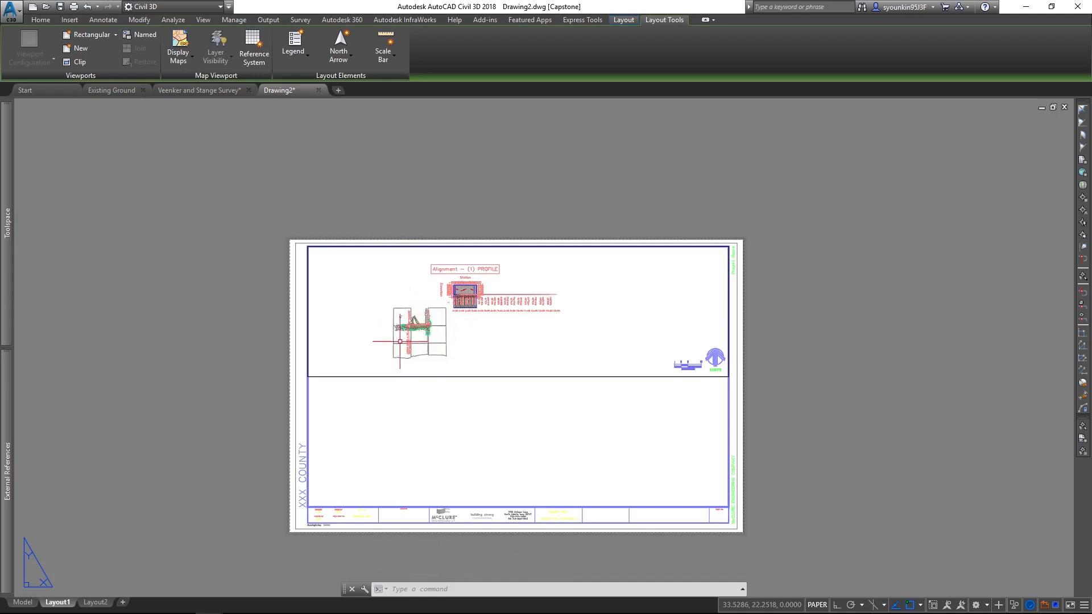
{"action": "key", "text": "Escape"}
- Select the new viewport and check its height and width in its properties
{"action": "left_click", "coordinate": [349, 375]}
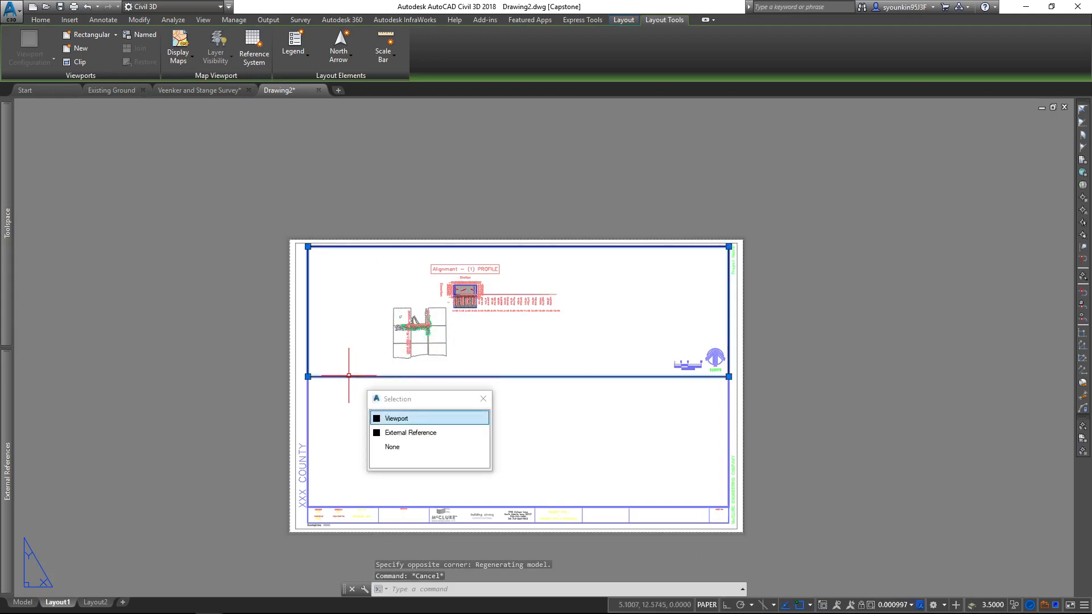
{"action": "left_click", "coordinate": [397, 420]}
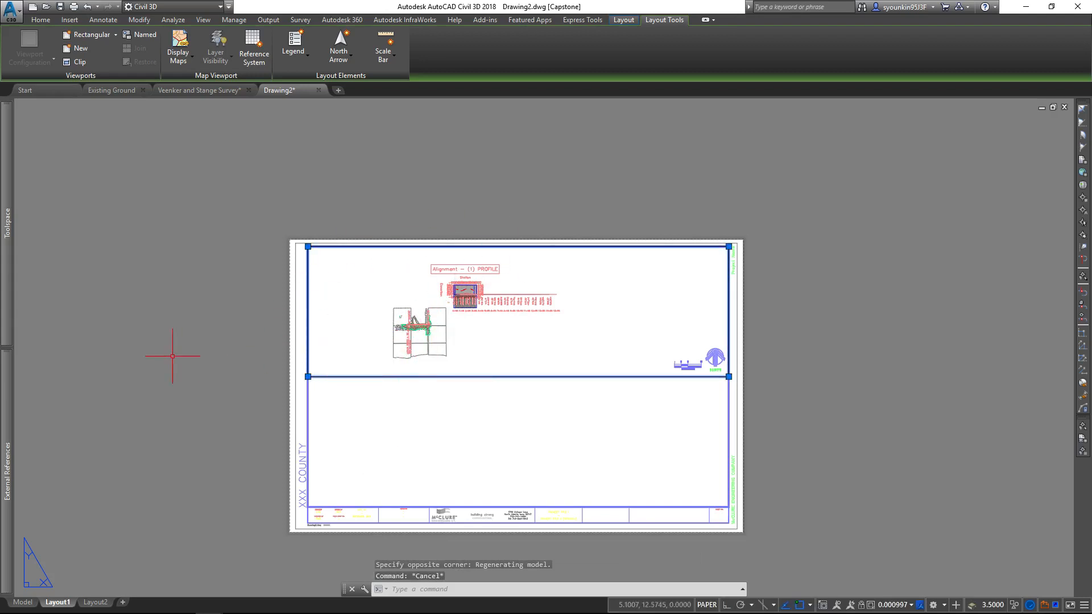
{"action": "mouse_move", "coordinate": [8, 266]}
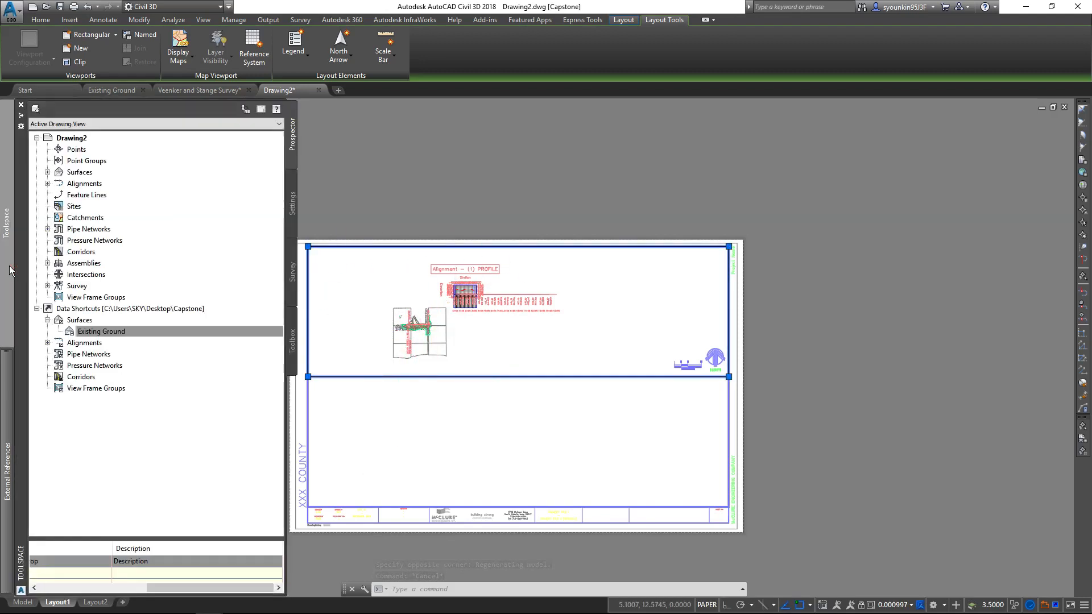
{"action": "right_click", "coordinate": [331, 347]}
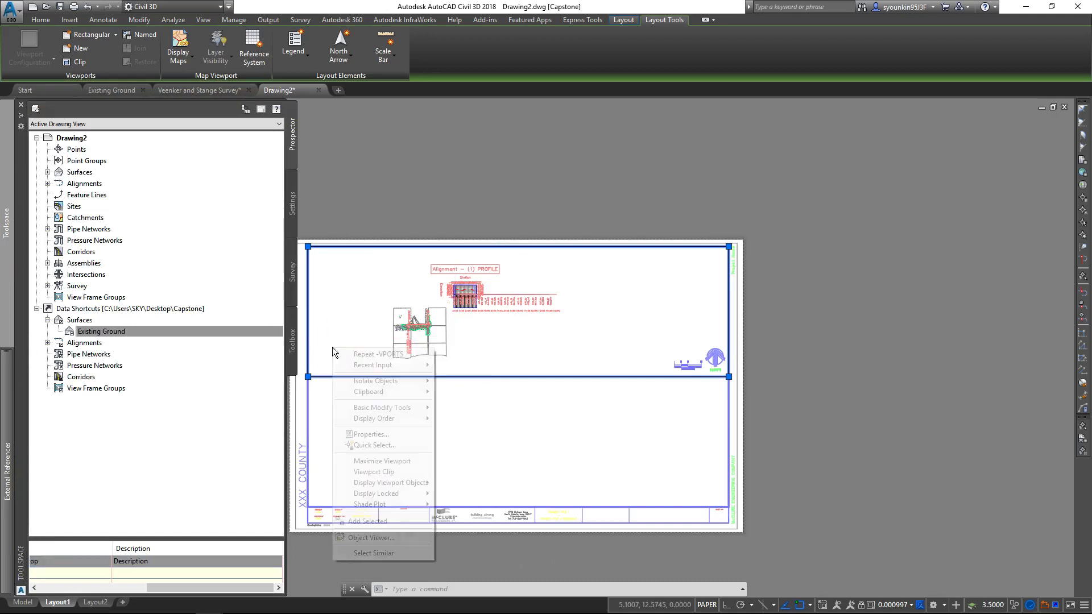
{"action": "left_click", "coordinate": [372, 439]}
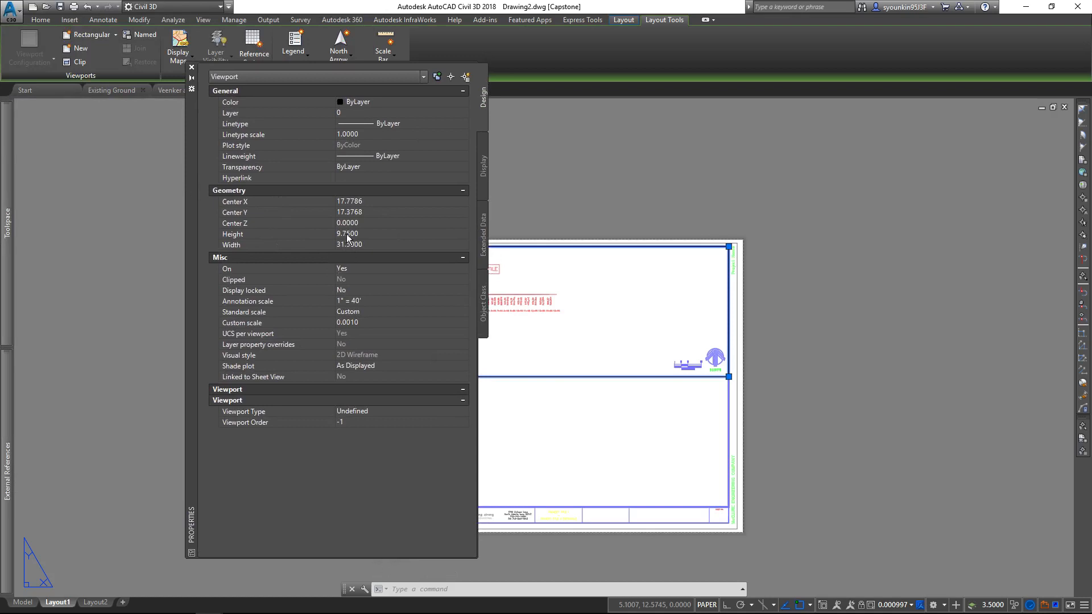
{"action": "left_click", "coordinate": [193, 68]}
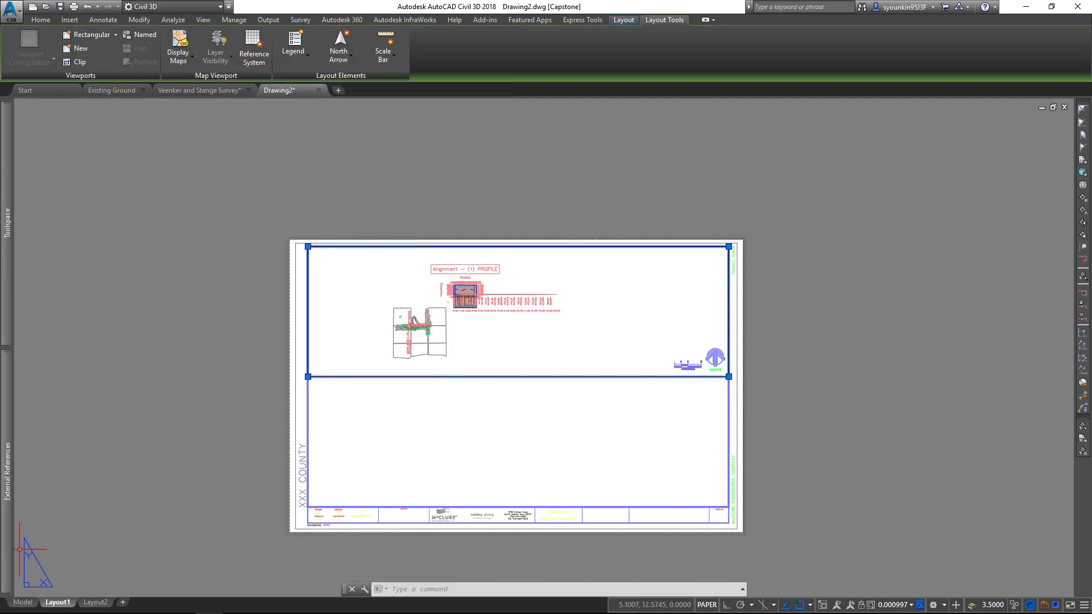
- In model space, draw a horizontal line 31.5 long with Ortho on, in the empty area beside the parcel boundaries
{"action": "left_click", "coordinate": [23, 602]}
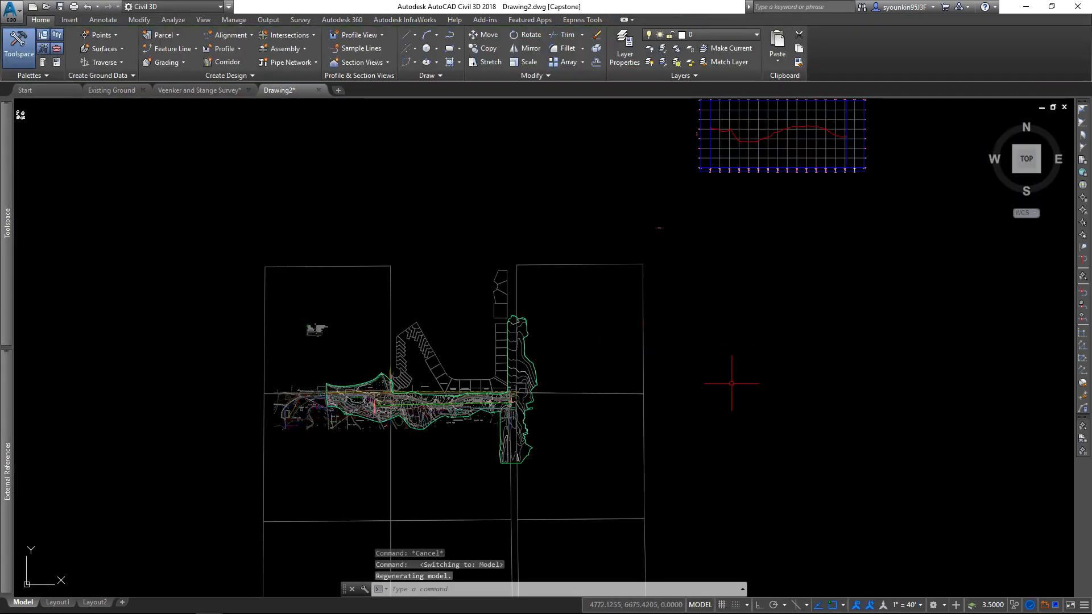
{"action": "scroll", "coordinate": [731, 383], "scroll_direction": "up", "scroll_amount": 2}
{"action": "type", "text": "l"}
{"action": "key", "text": "Return"}
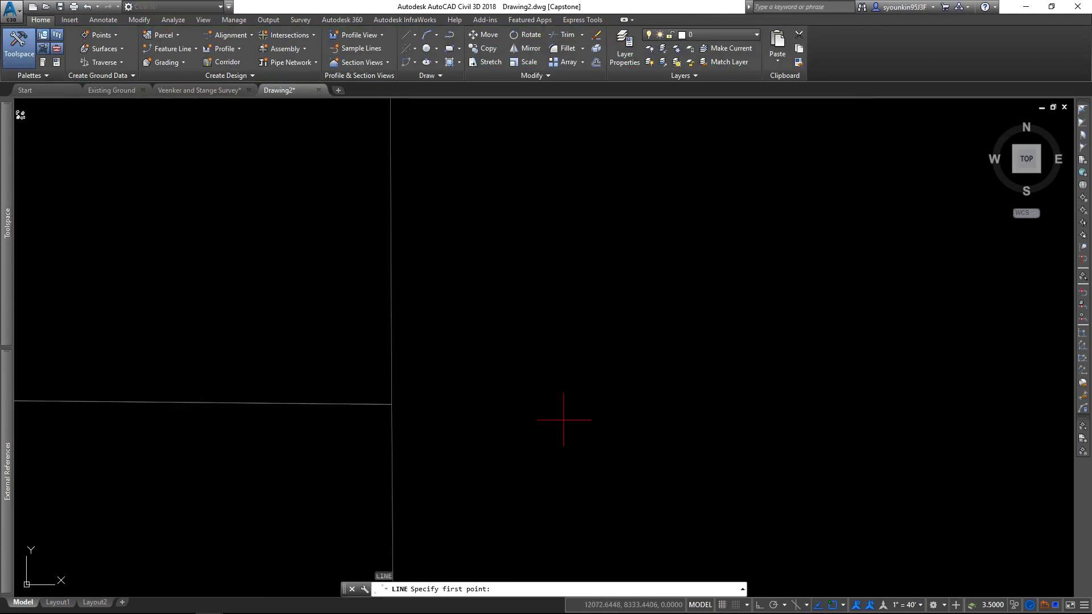
{"action": "left_click", "coordinate": [572, 422]}
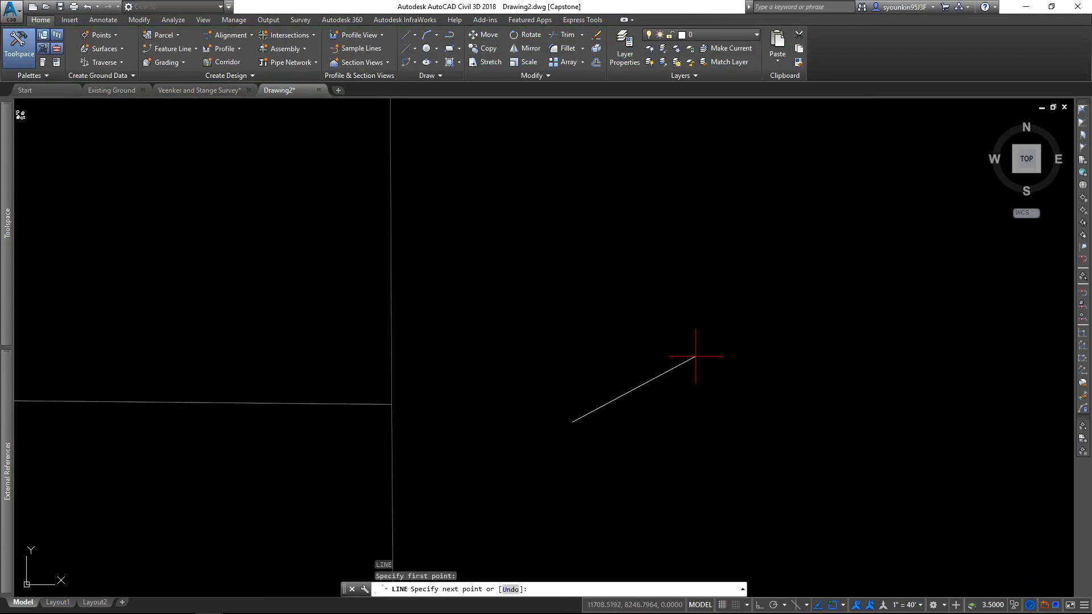
{"action": "key", "text": "F8"}
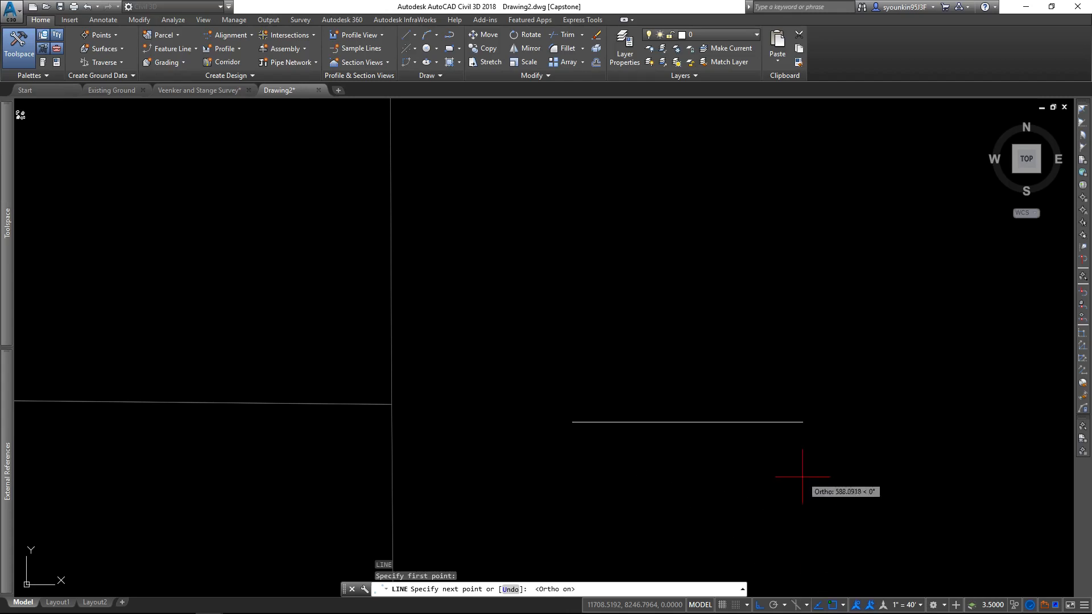
{"action": "left_click", "coordinate": [760, 604]}
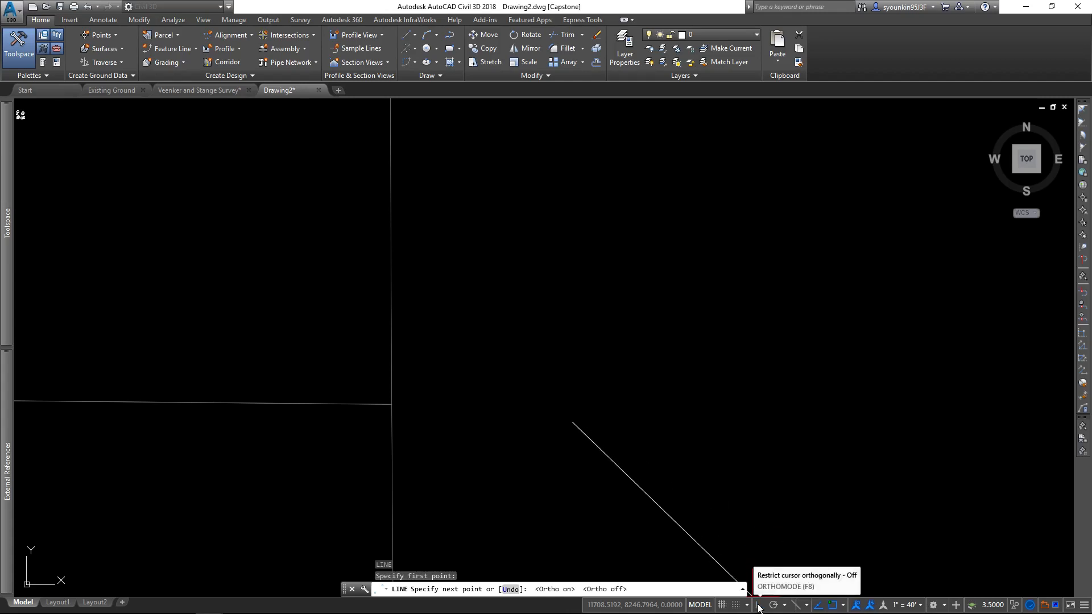
{"action": "left_click", "coordinate": [760, 604]}
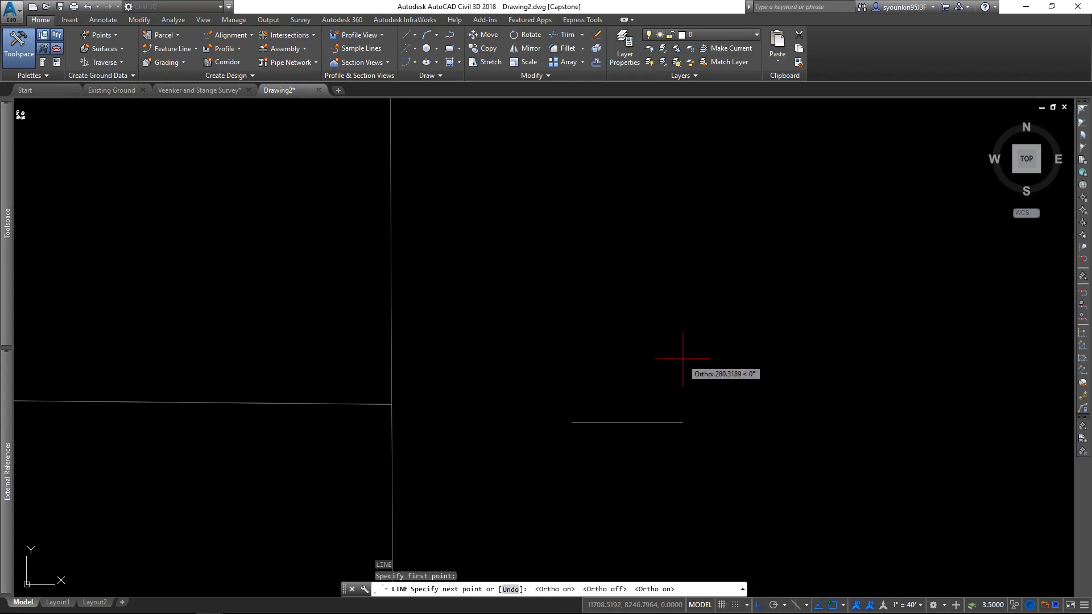
{"action": "type", "text": "31.5"}
{"action": "key", "text": "Return"}
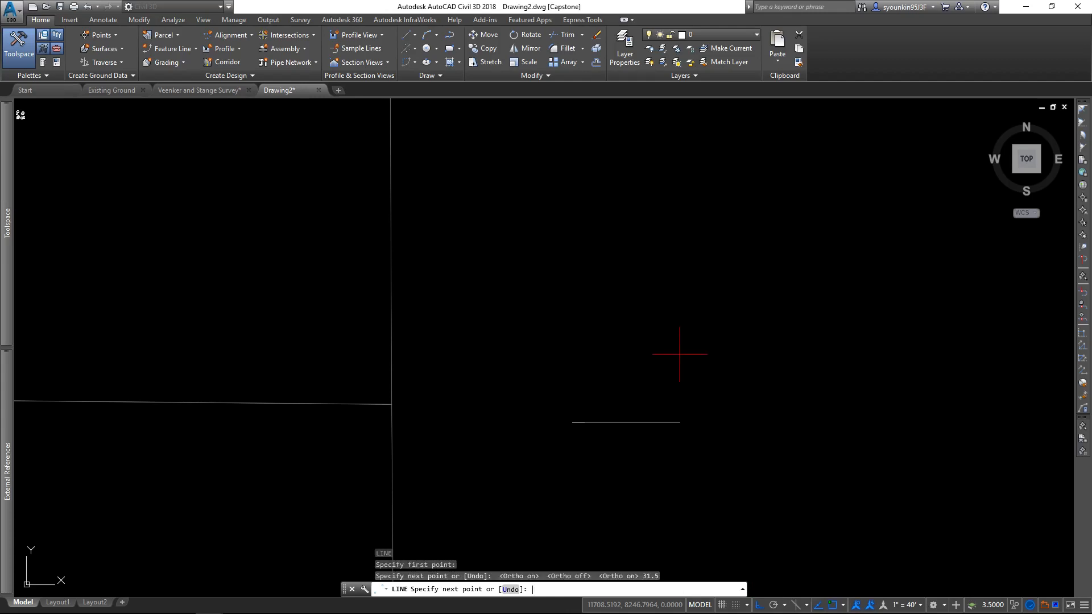
- Continue the line with a 9.75 vertical segment upward from its right end and finish the Line command
{"action": "scroll", "coordinate": [629, 342], "scroll_direction": "up", "scroll_amount": 4}
{"action": "type", "text": "9"}
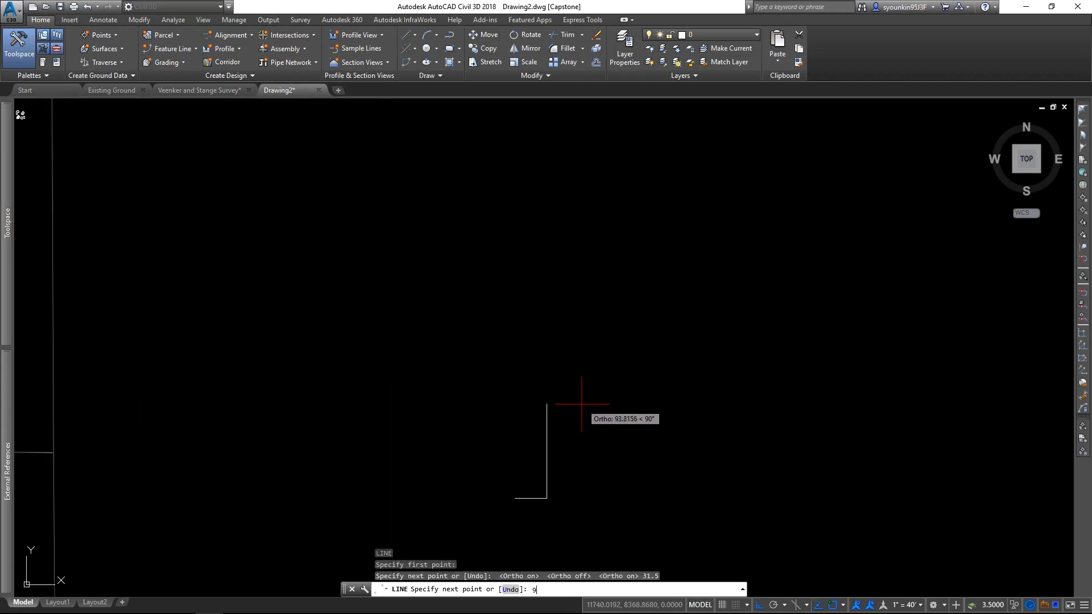
{"action": "type", "text": ".75"}
{"action": "key", "text": "Return"}
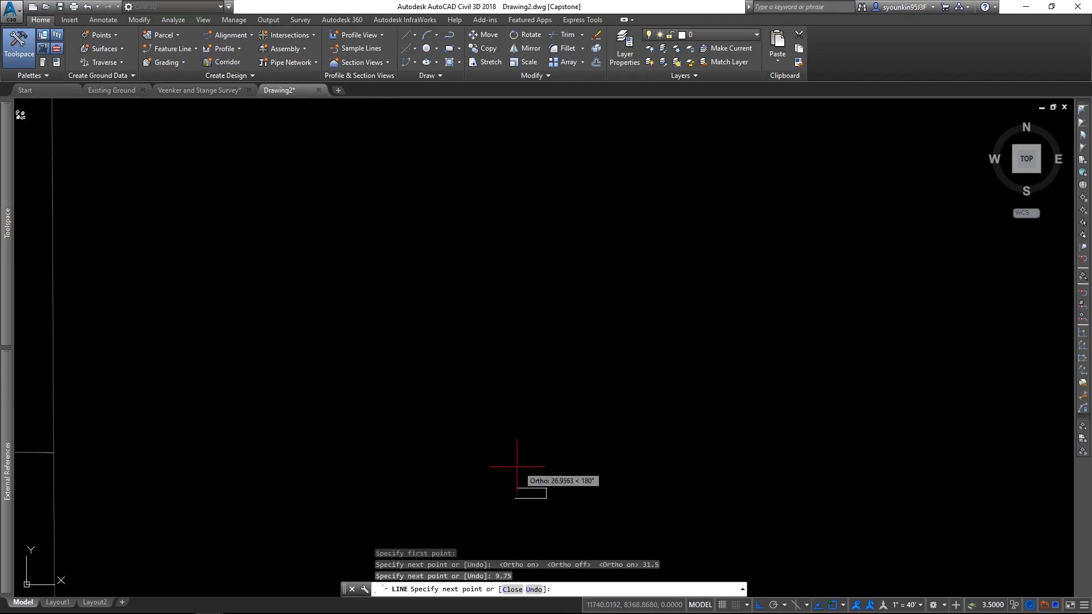
{"action": "key", "text": "Escape"}
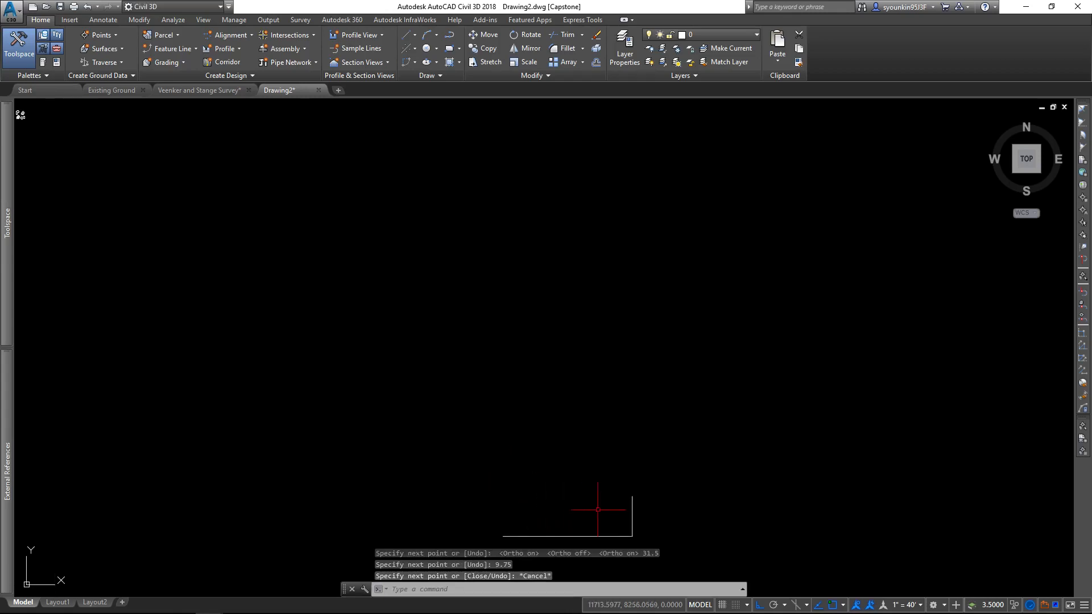
{"action": "key", "text": "Escape"}
{"action": "key", "text": "Escape"}
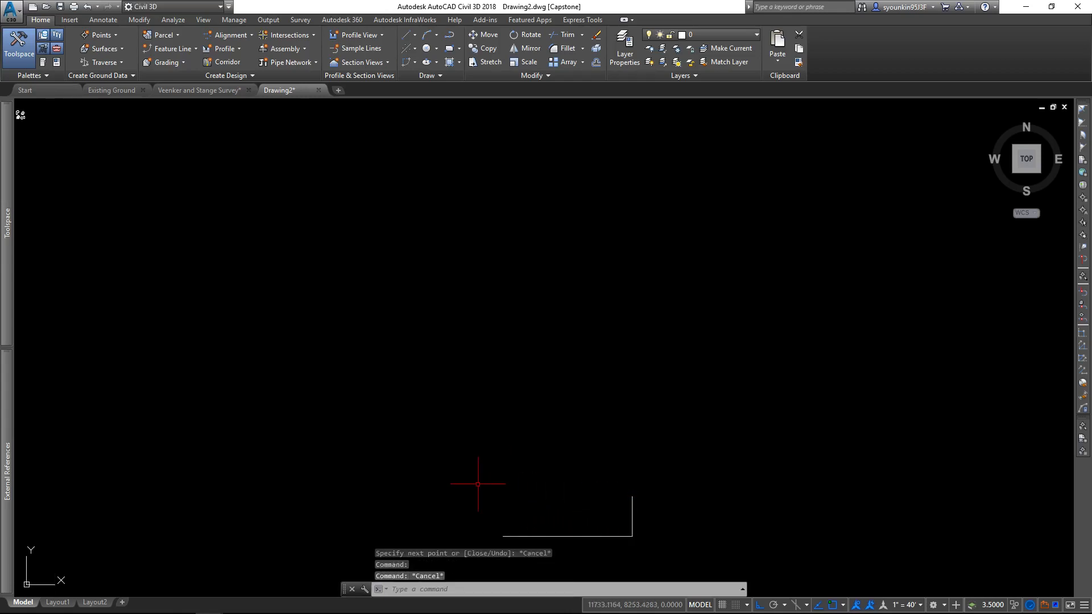
- Close the rectangle with a polyline drawn 9.75 up from the horizontal line's left end, then across to the right segment's upper end
{"action": "type", "text": "pl"}
{"action": "key", "text": "Return"}
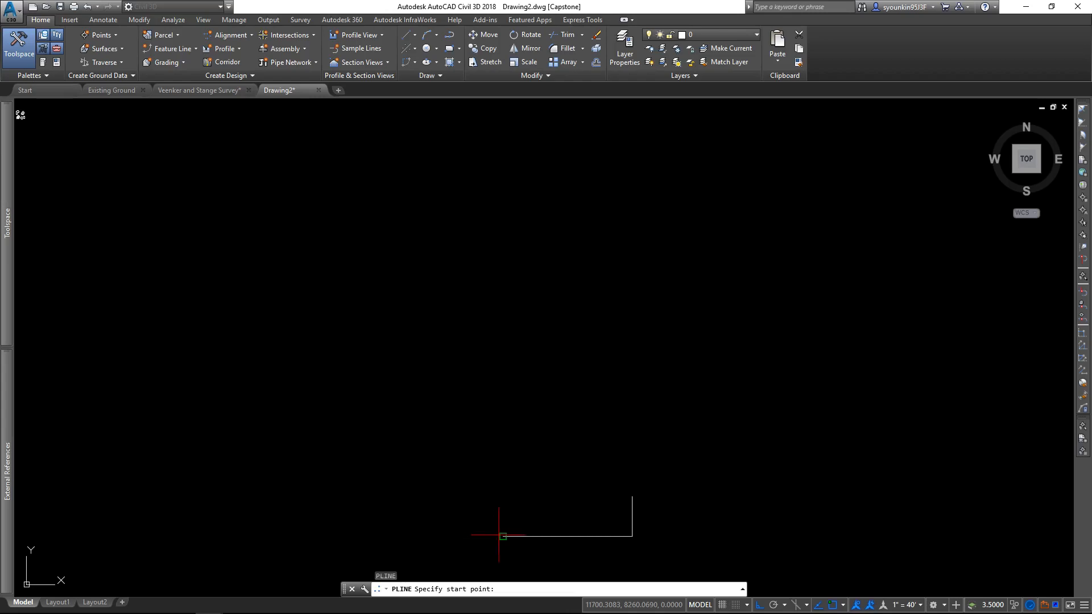
{"action": "left_click", "coordinate": [503, 536]}
{"action": "type", "text": "9.75"}
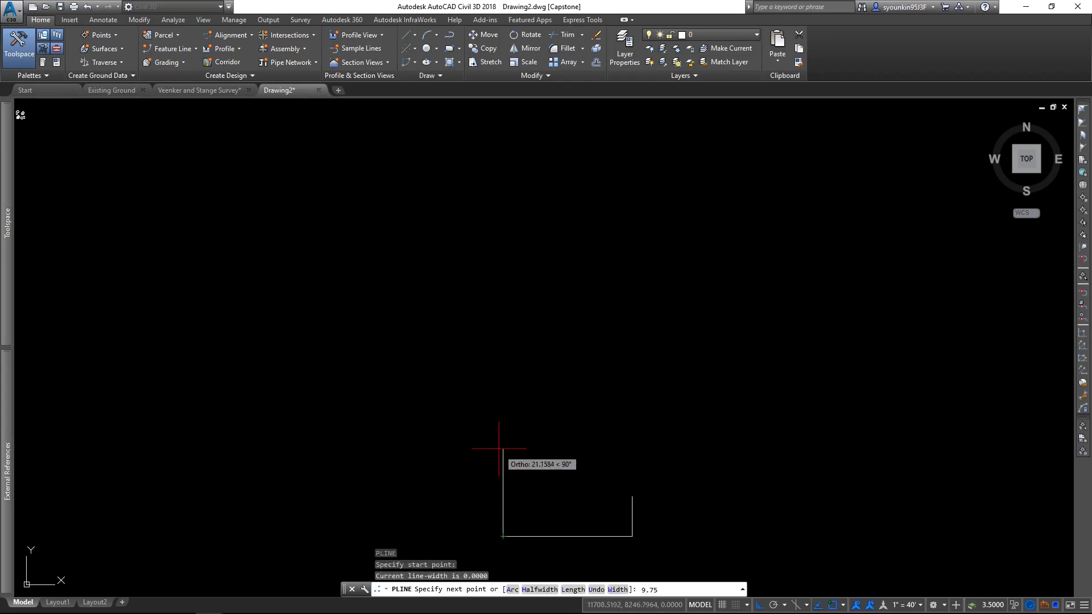
{"action": "key", "text": "Return"}
{"action": "left_click", "coordinate": [631, 496]}
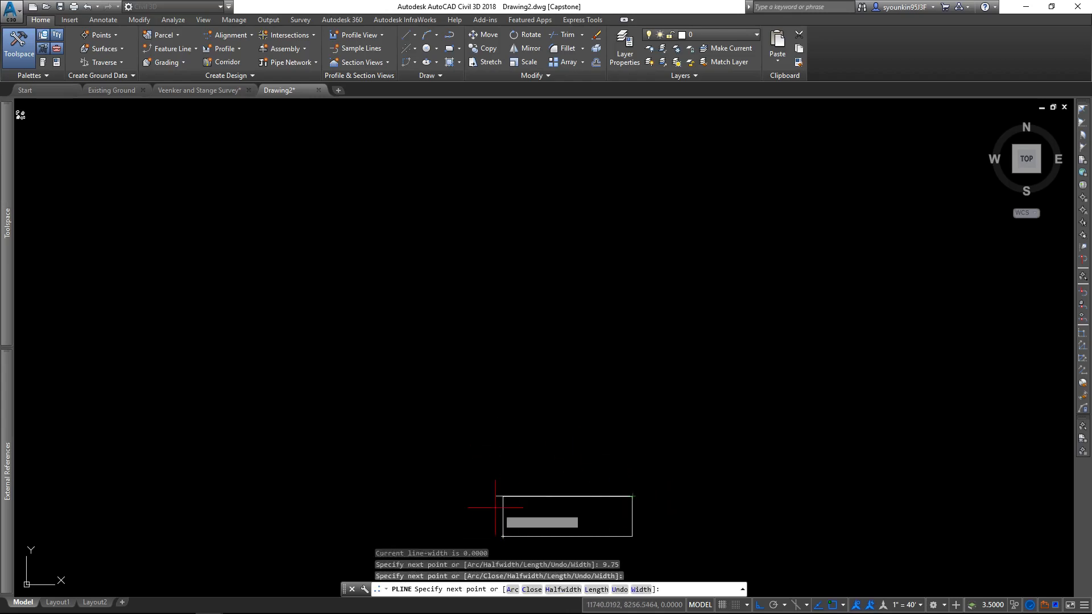
{"action": "key", "text": "Escape"}
- Select all the rectangle's segments and join them into a single polyline
{"action": "middle_click_drag", "start_coordinate": [630, 520], "coordinate": [643, 405]}
{"action": "scroll", "coordinate": [643, 405], "scroll_direction": "down", "scroll_amount": 2}
{"action": "left_click", "coordinate": [653, 439]}
{"action": "left_click", "coordinate": [564, 367]}
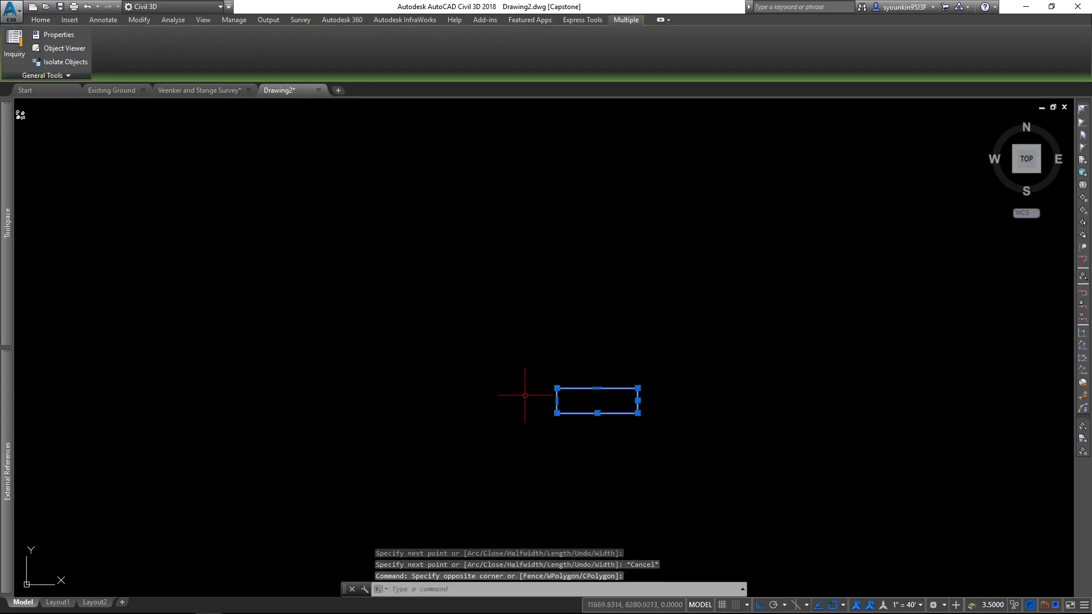
{"action": "type", "text": "join"}
{"action": "key", "text": "Return"}
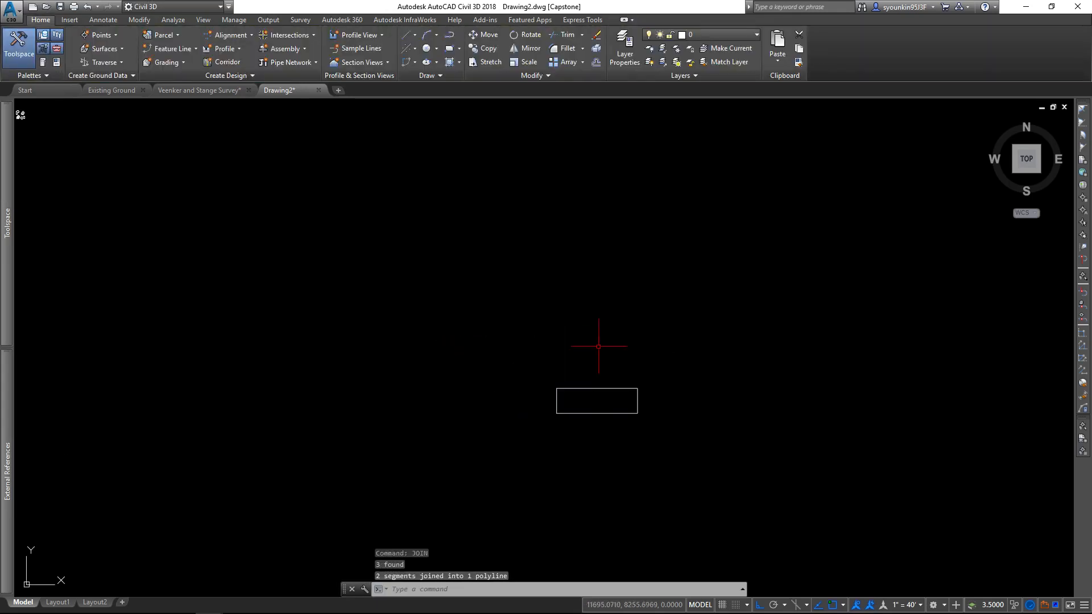
- Scale the joined rectangle by a factor of 40 from its lower-left corner
{"action": "left_click", "coordinate": [580, 388]}
{"action": "scroll", "coordinate": [468, 302], "scroll_direction": "down", "scroll_amount": 5}
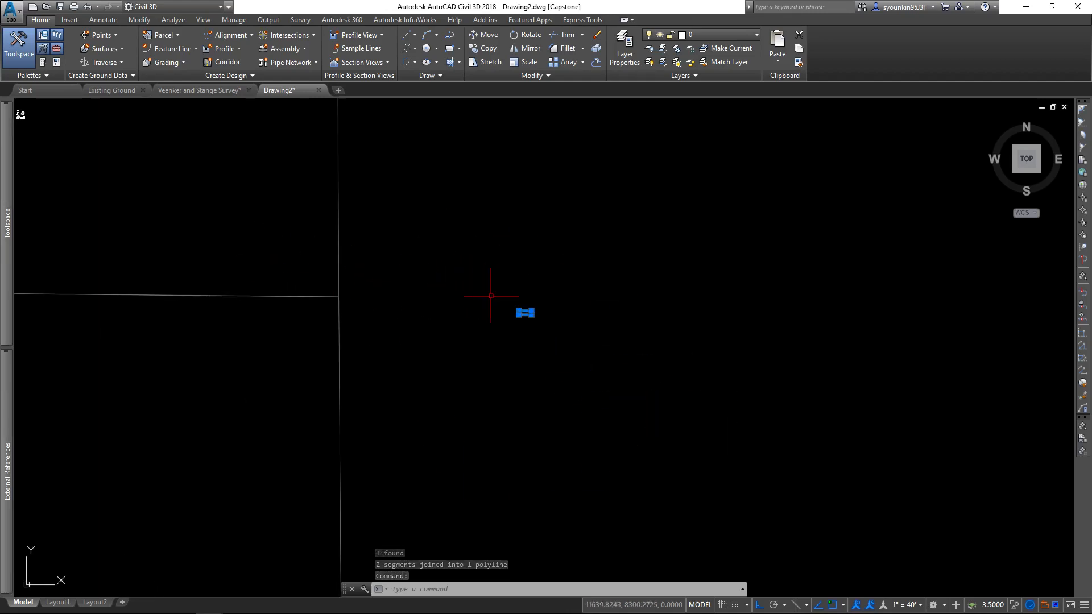
{"action": "scroll", "coordinate": [531, 297], "scroll_direction": "up", "scroll_amount": 5}
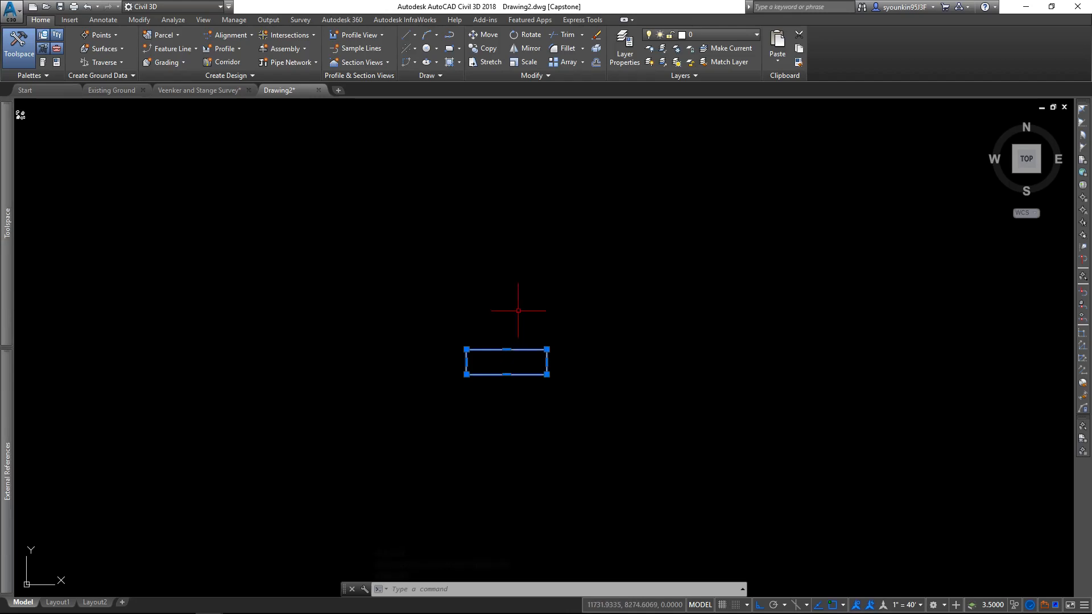
{"action": "type", "text": "cale"}
{"action": "key", "text": "Return"}
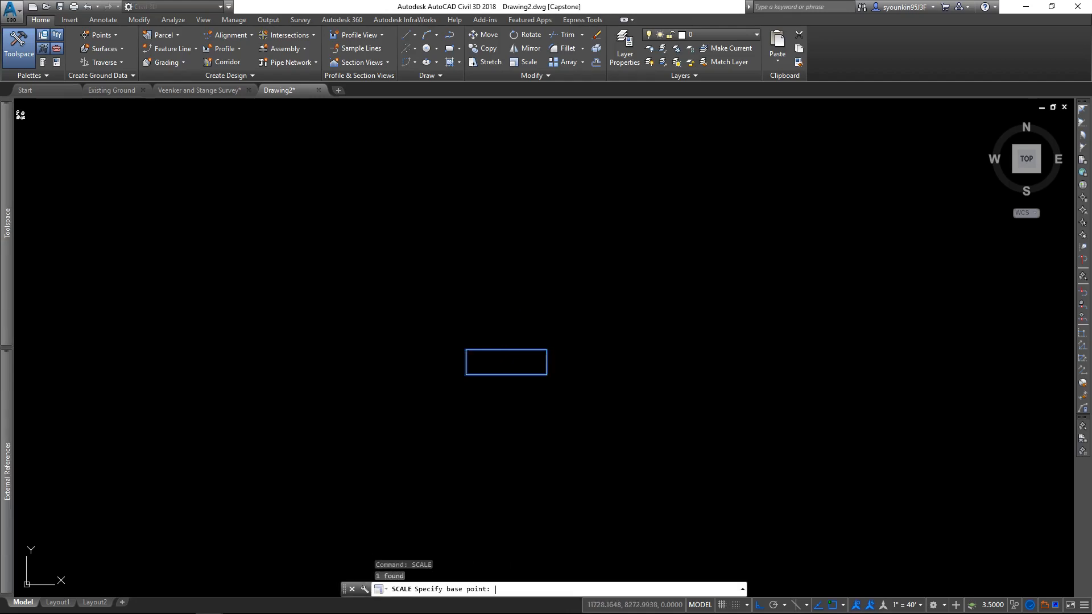
{"action": "left_click", "coordinate": [466, 374]}
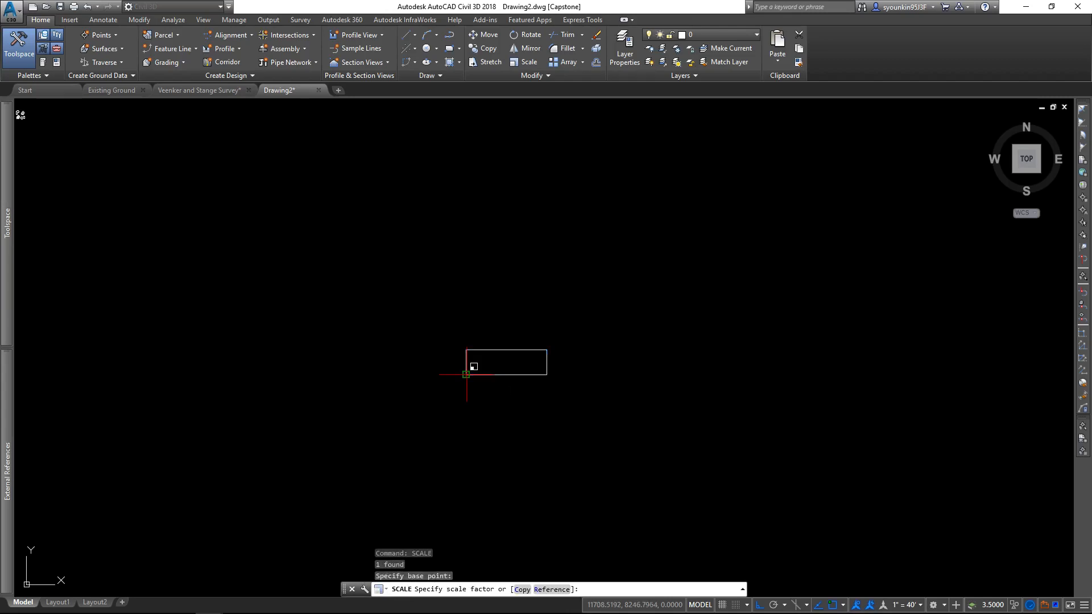
{"action": "type", "text": "4"}
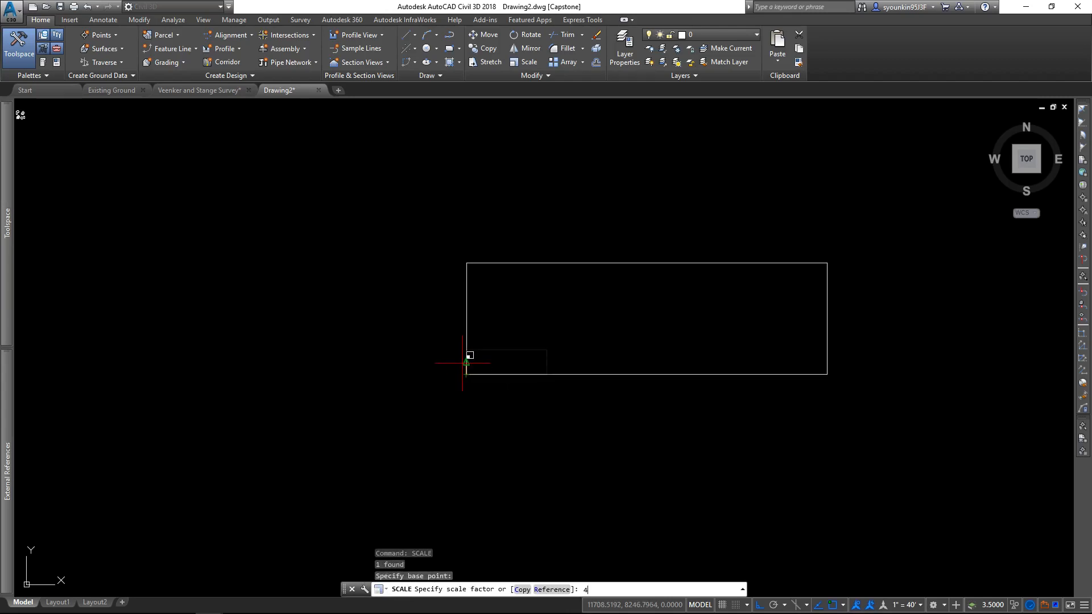
{"action": "type", "text": "0"}
{"action": "key", "text": "Return"}
{"action": "scroll", "coordinate": [466, 326], "scroll_direction": "down", "scroll_amount": 15}
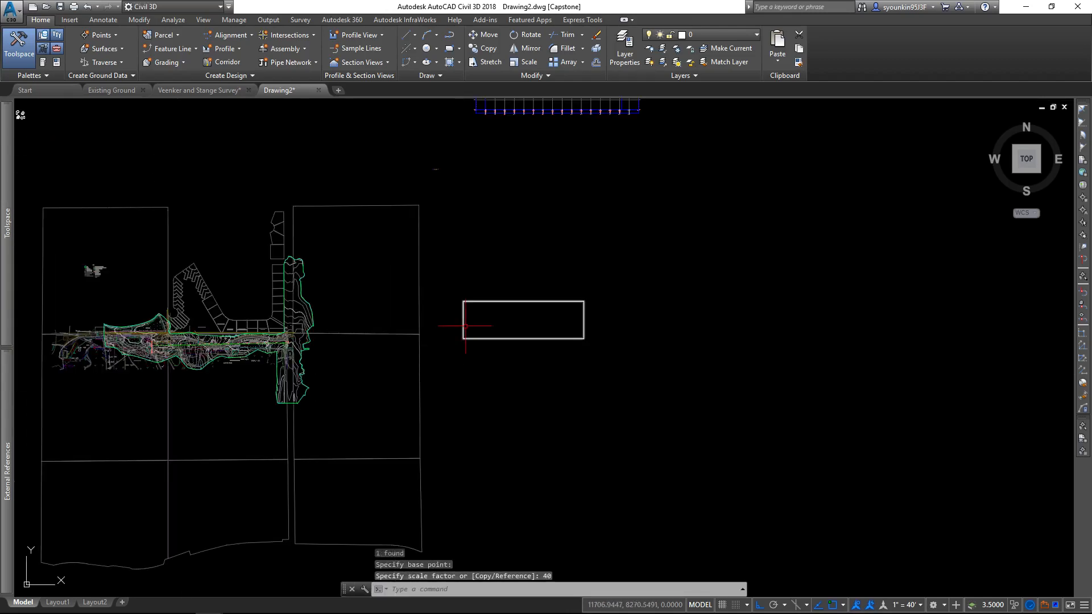
{"action": "key", "text": "Escape"}
- Move the scaled rectangle by its upper-right corner, with Ortho off, onto the surveyed corridor so it covers most of the alignment
{"action": "left_click", "coordinate": [464, 326]}
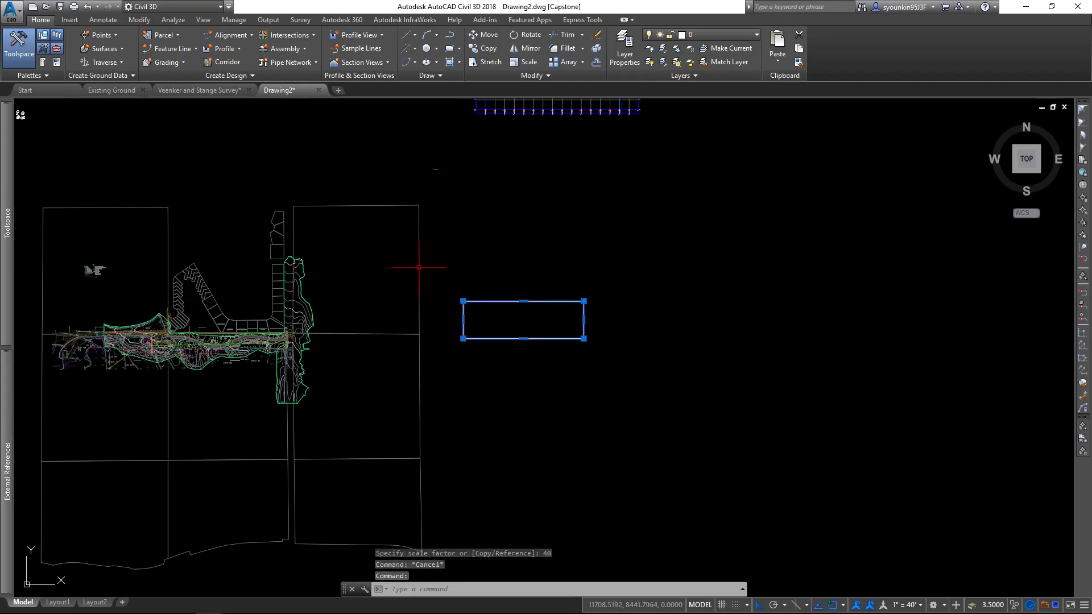
{"action": "type", "text": "m"}
{"action": "key", "text": "Return"}
{"action": "left_click", "coordinate": [583, 301]}
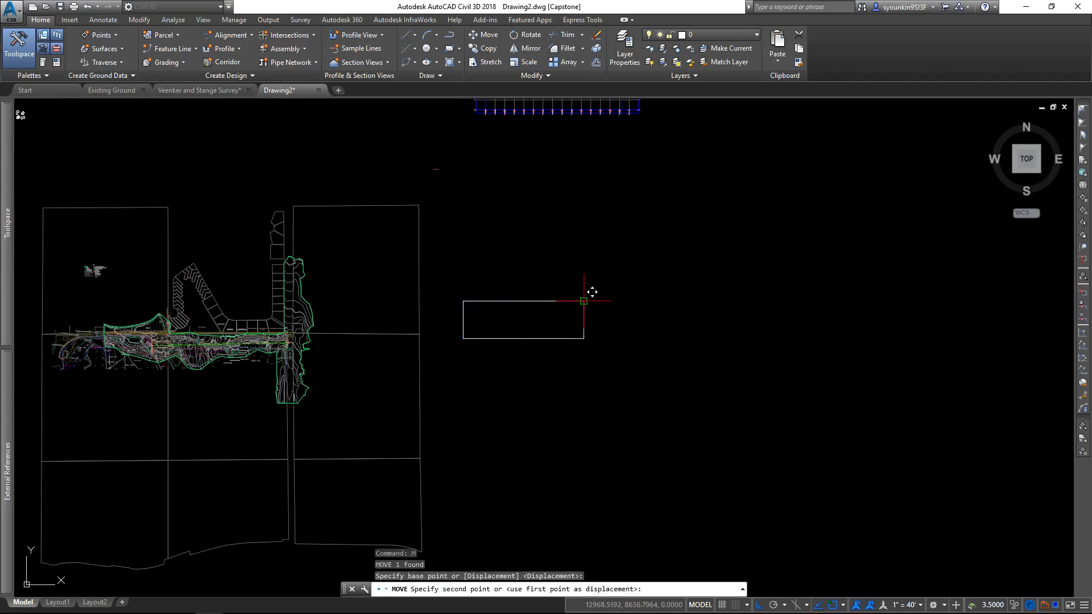
{"action": "scroll", "coordinate": [316, 338], "scroll_direction": "up", "scroll_amount": 4}
{"action": "key", "text": "F8"}
{"action": "scroll", "coordinate": [313, 323], "scroll_direction": "up", "scroll_amount": 3}
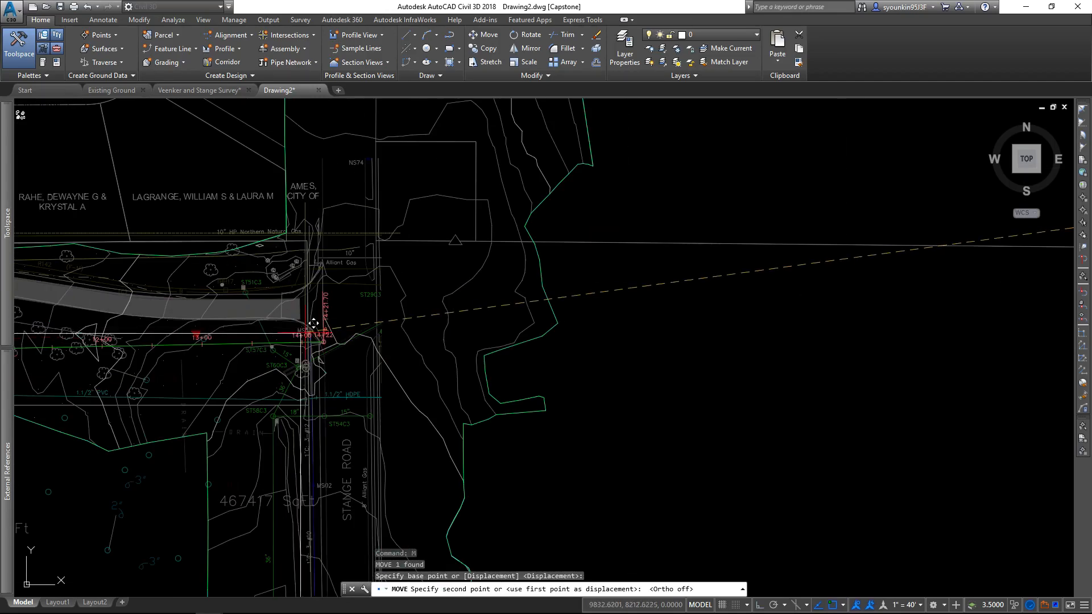
{"action": "scroll", "coordinate": [314, 323], "scroll_direction": "down", "scroll_amount": 5}
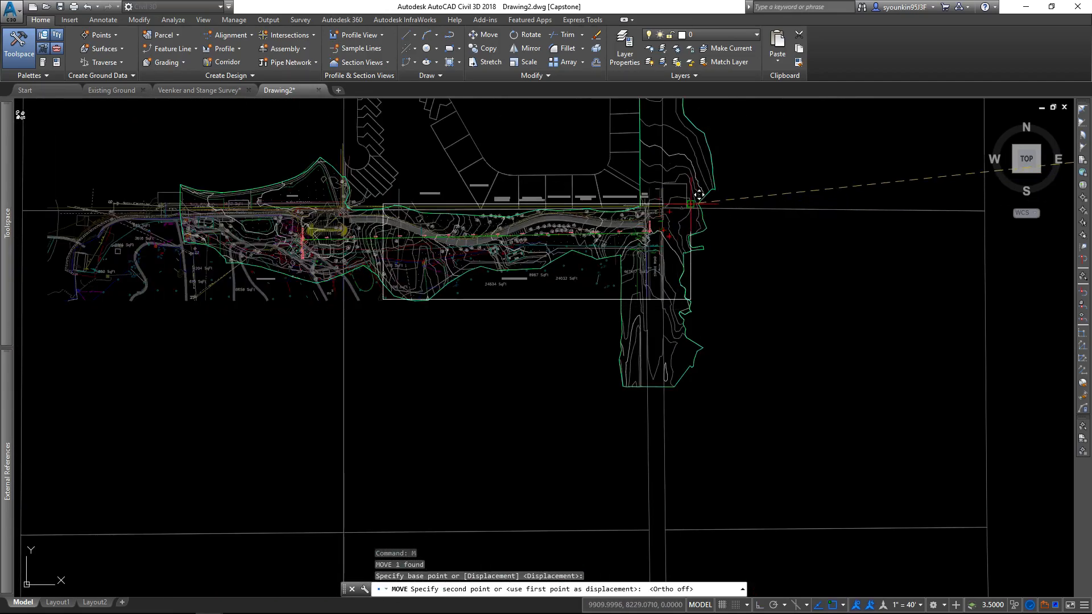
{"action": "left_click", "coordinate": [597, 189]}
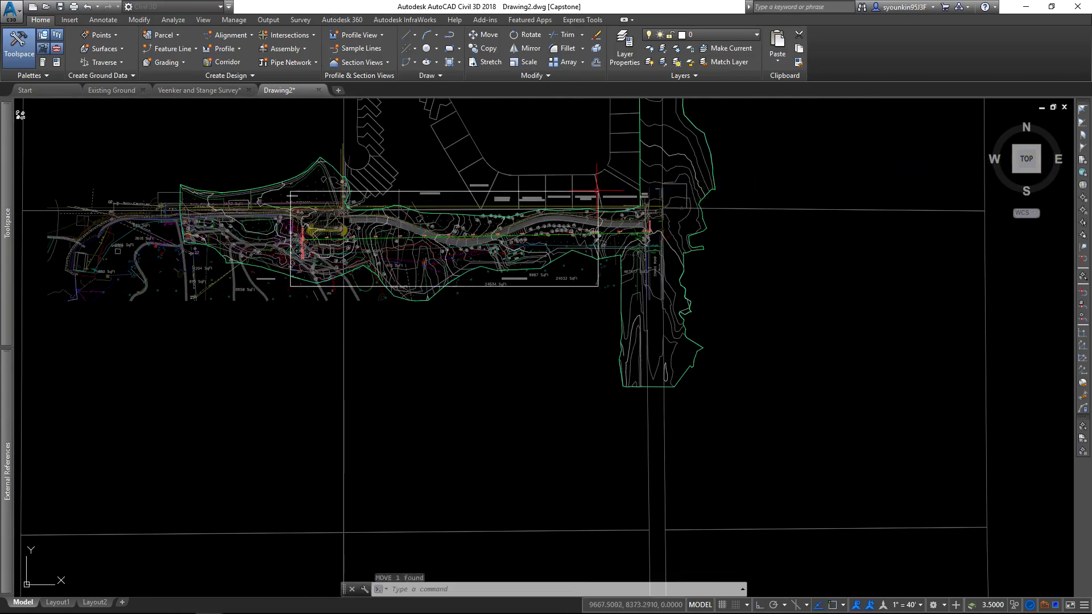
{"action": "scroll", "coordinate": [293, 217], "scroll_direction": "up", "scroll_amount": 4}
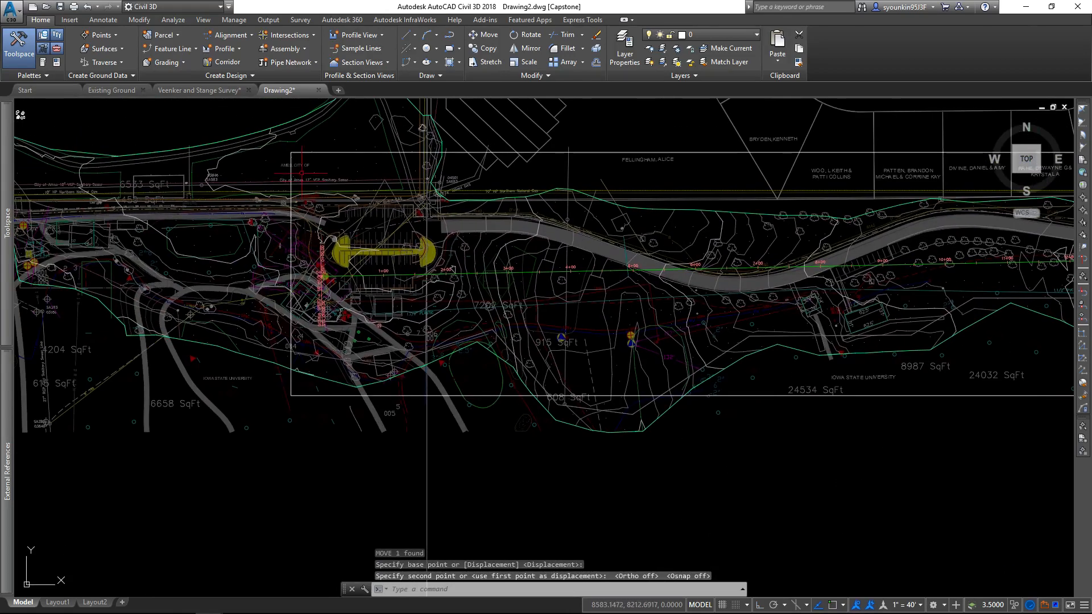
{"action": "scroll", "coordinate": [298, 268], "scroll_direction": "up", "scroll_amount": 2}
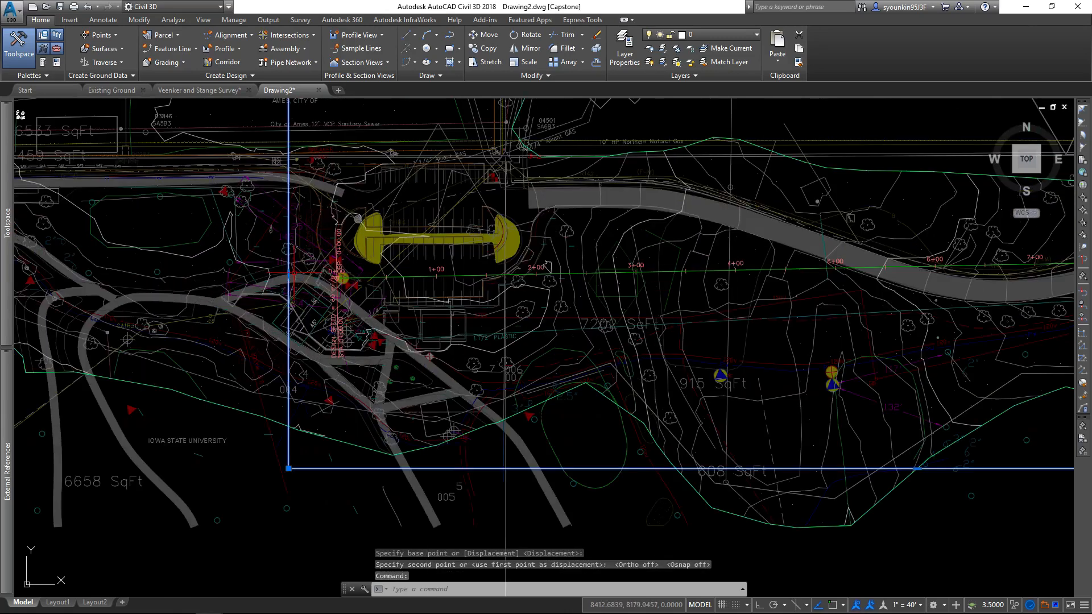
{"action": "type", "text": "na"}
{"action": "type", "text": "m"}
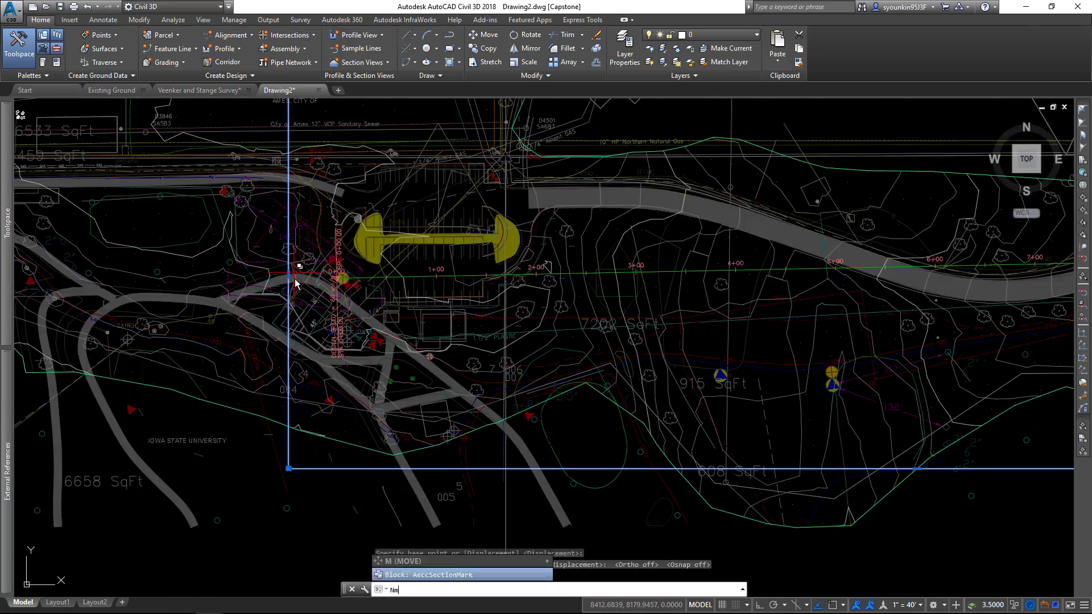
{"action": "key", "text": "Return"}
{"action": "scroll", "coordinate": [289, 257], "scroll_direction": "up", "scroll_amount": 2}
{"action": "scroll", "coordinate": [290, 255], "scroll_direction": "up", "scroll_amount": 4}
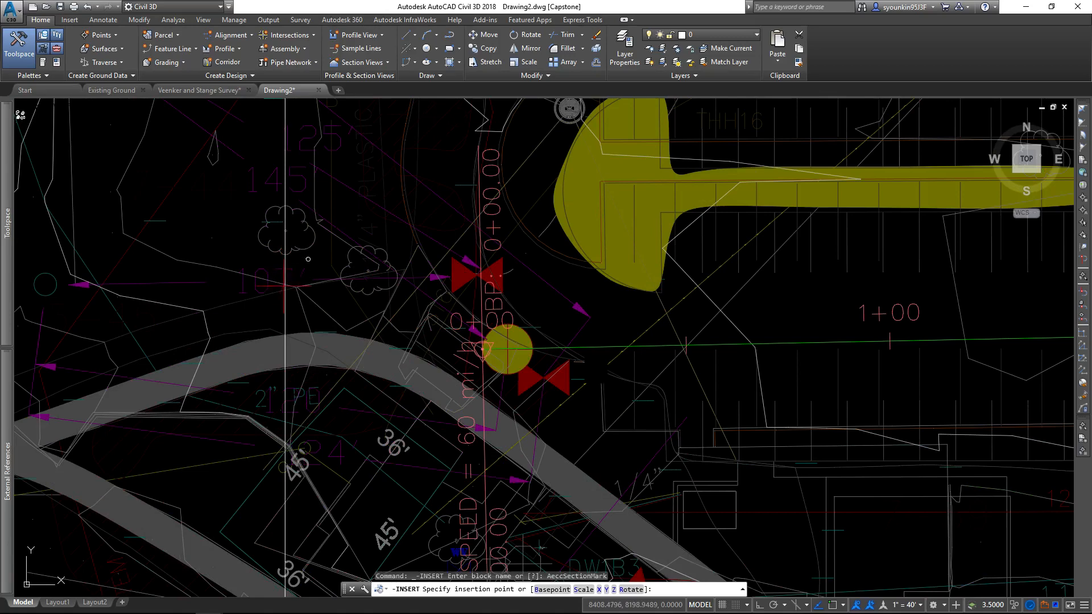
{"action": "scroll", "coordinate": [285, 284], "scroll_direction": "down", "scroll_amount": 2}
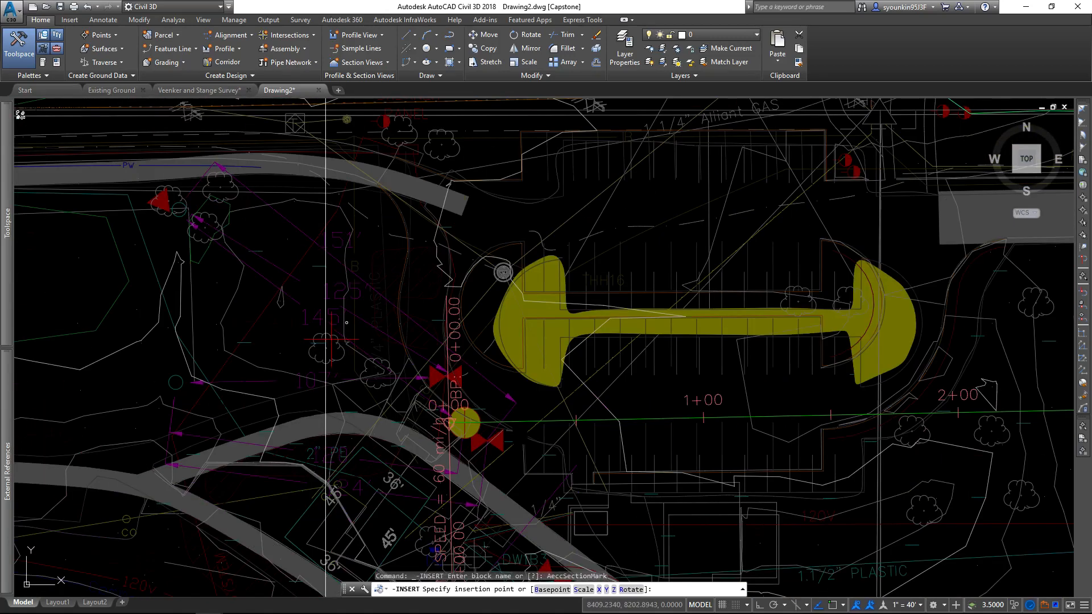
{"action": "key", "text": "F3"}
{"action": "mouse_move", "coordinate": [326, 409]}
{"action": "middle_mouse_down"}
{"action": "mouse_move", "coordinate": [332, 310]}
{"action": "mouse_move", "coordinate": [362, 433]}
{"action": "middle_mouse_up"}
{"action": "scroll", "coordinate": [361, 431], "scroll_direction": "down", "scroll_amount": 4}
{"action": "scroll", "coordinate": [359, 380], "scroll_direction": "up", "scroll_amount": 4}
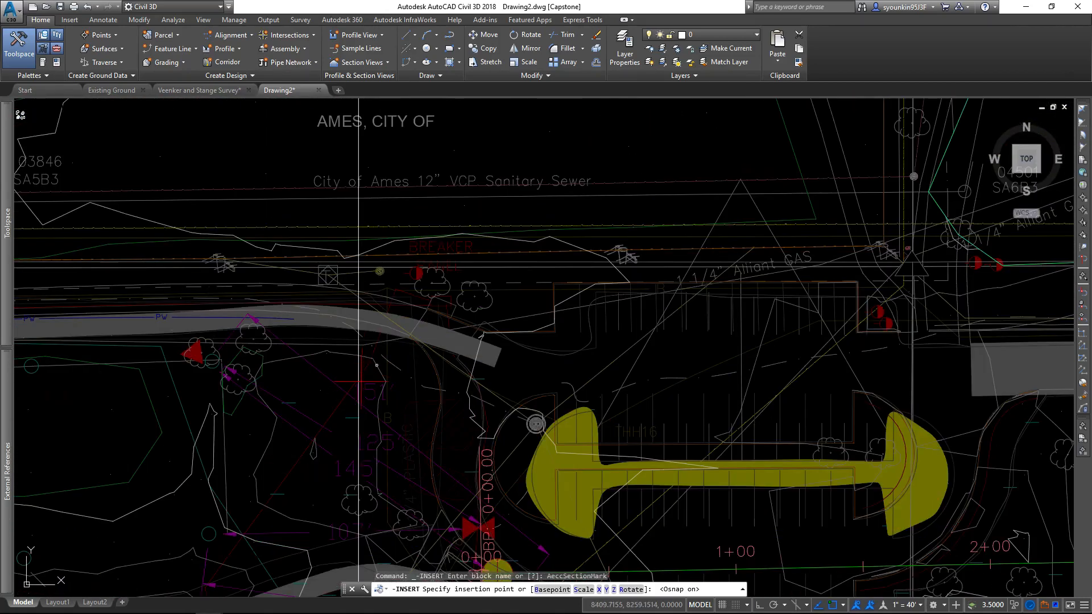
{"action": "scroll", "coordinate": [358, 439], "scroll_direction": "up", "scroll_amount": 6}
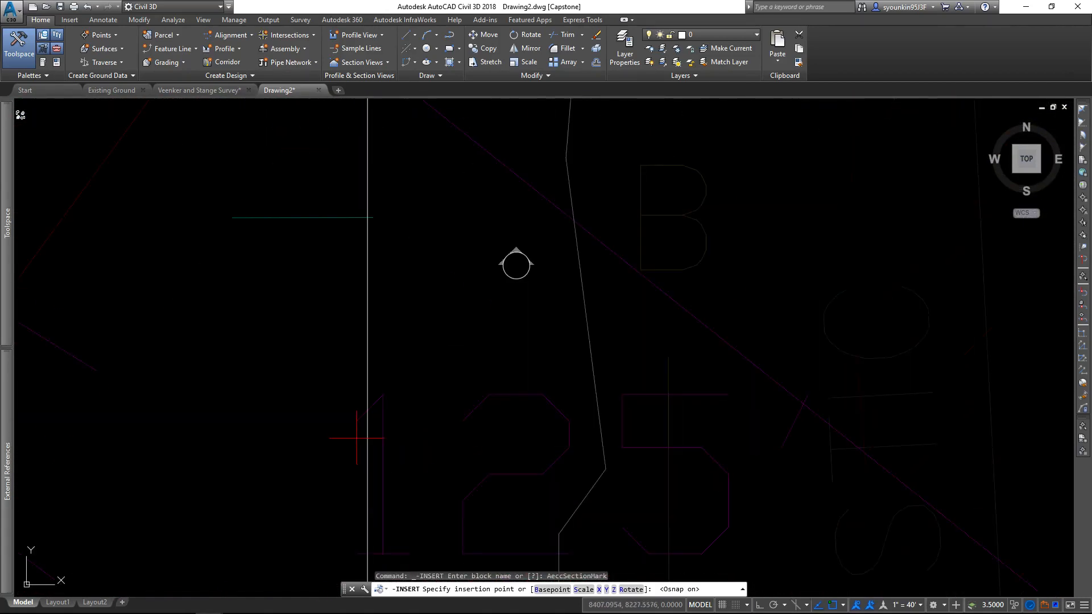
{"action": "left_click", "coordinate": [367, 376]}
{"action": "scroll", "coordinate": [369, 372], "scroll_direction": "down", "scroll_amount": 3}
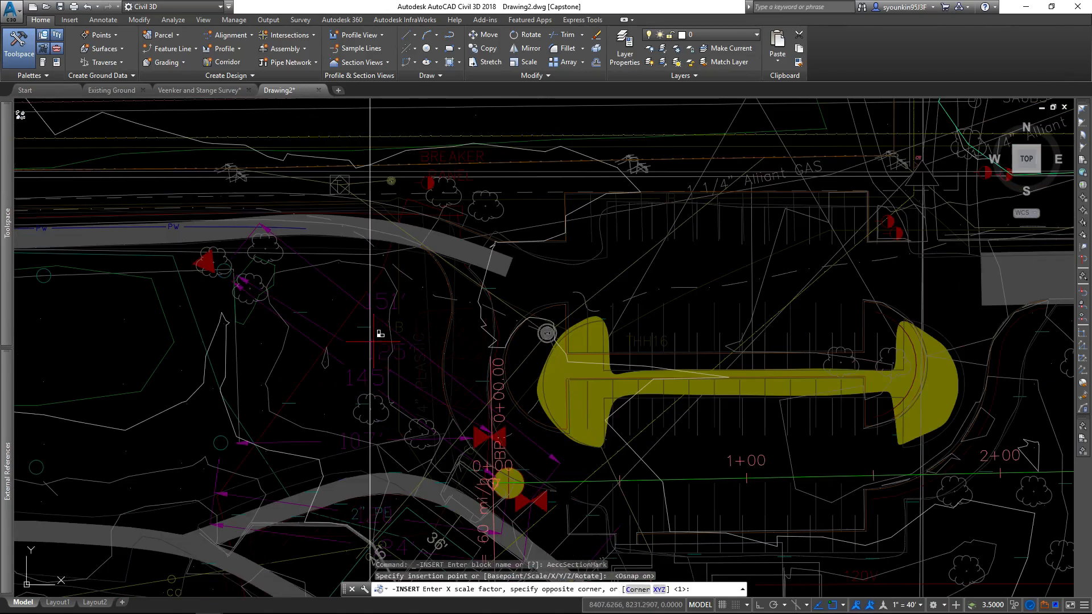
{"action": "scroll", "coordinate": [435, 350], "scroll_direction": "down", "scroll_amount": 4}
{"action": "key", "text": "Escape"}
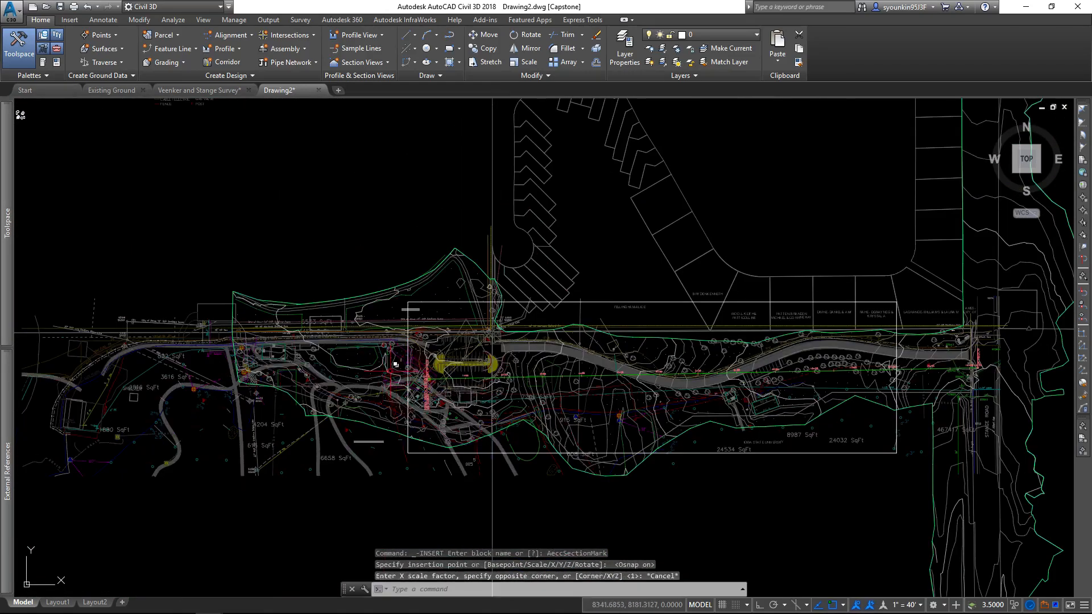
- Move the rectangle by its left edge's midpoint, snapping it to the alignment's start point at station 0+00
{"action": "left_click", "coordinate": [437, 302]}
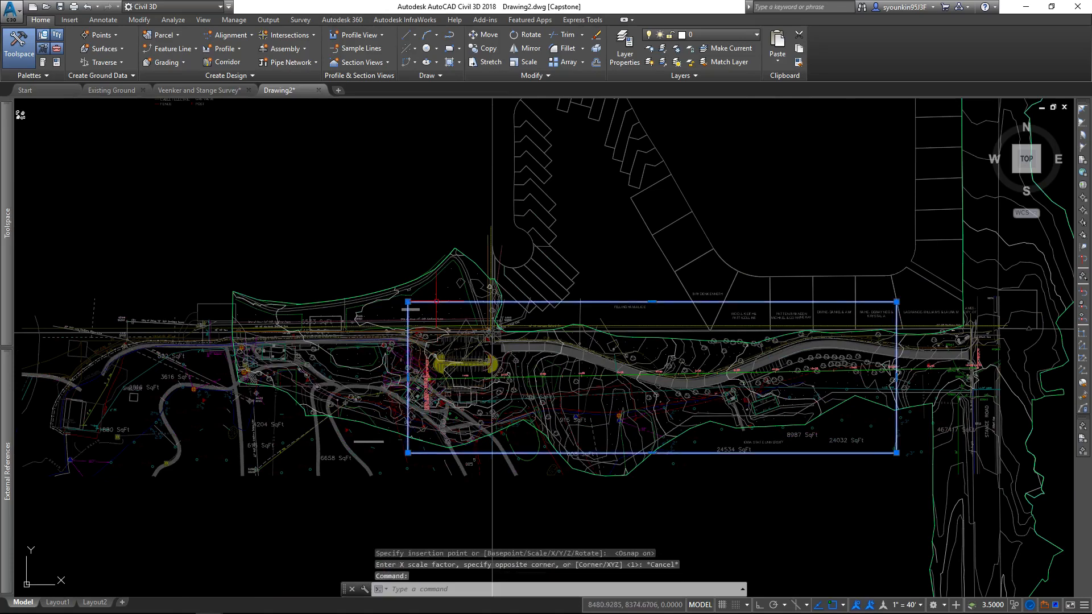
{"action": "type", "text": "m"}
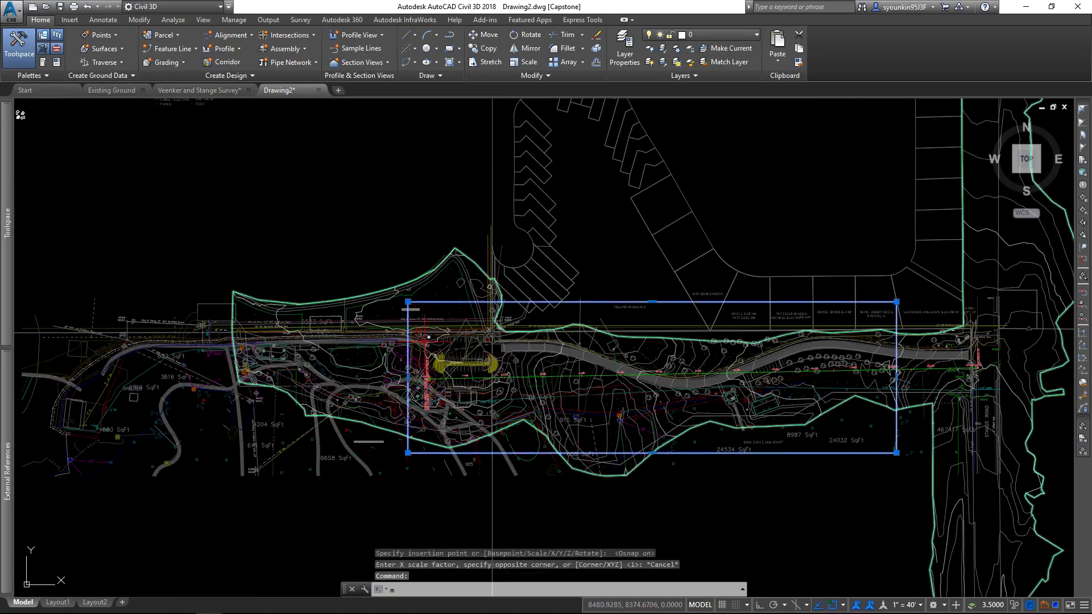
{"action": "key", "text": "Return"}
{"action": "scroll", "coordinate": [421, 372], "scroll_direction": "up", "scroll_amount": 7}
{"action": "scroll", "coordinate": [421, 373], "scroll_direction": "up", "scroll_amount": 2}
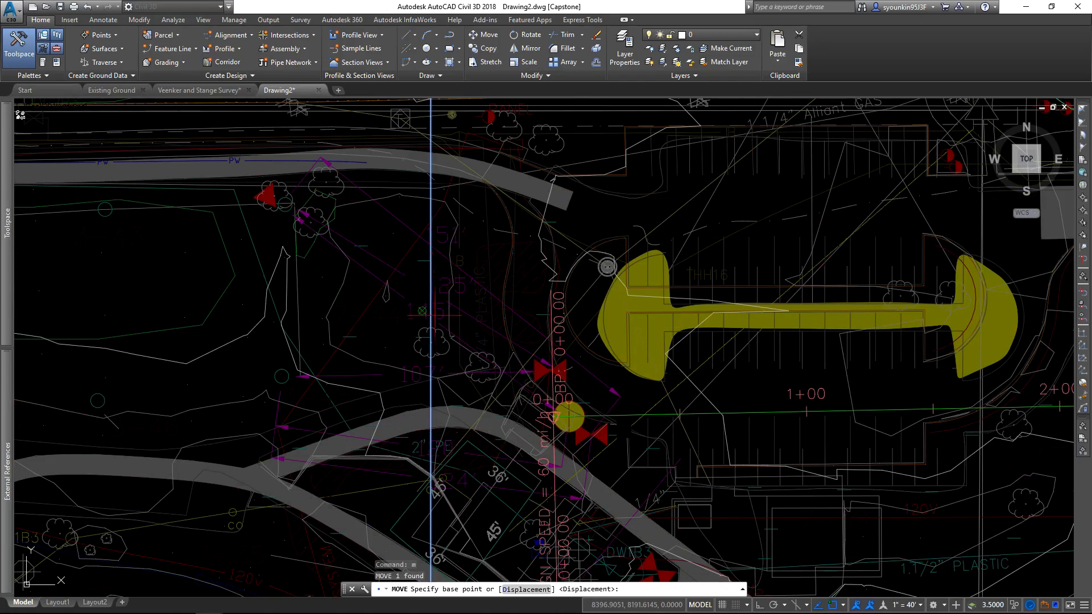
{"action": "mouse_move", "coordinate": [436, 557]}
{"action": "middle_mouse_down"}
{"action": "mouse_move", "coordinate": [486, 339]}
{"action": "mouse_move", "coordinate": [486, 457]}
{"action": "middle_mouse_up"}
{"action": "scroll", "coordinate": [480, 344], "scroll_direction": "up", "scroll_amount": 5}
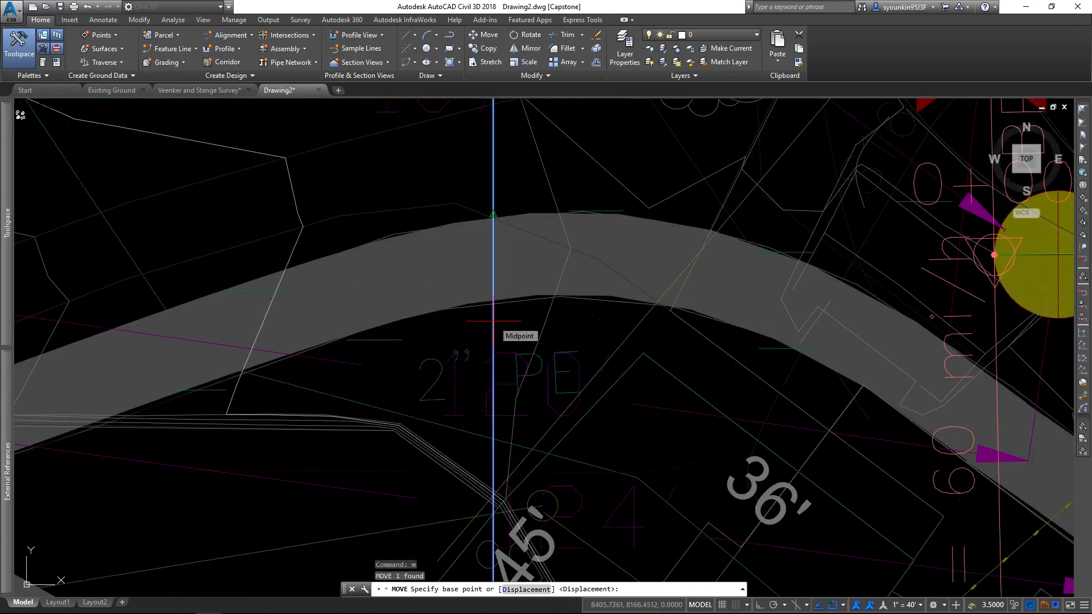
{"action": "left_click", "coordinate": [493, 321]}
{"action": "scroll", "coordinate": [333, 225], "scroll_direction": "down", "scroll_amount": 3}
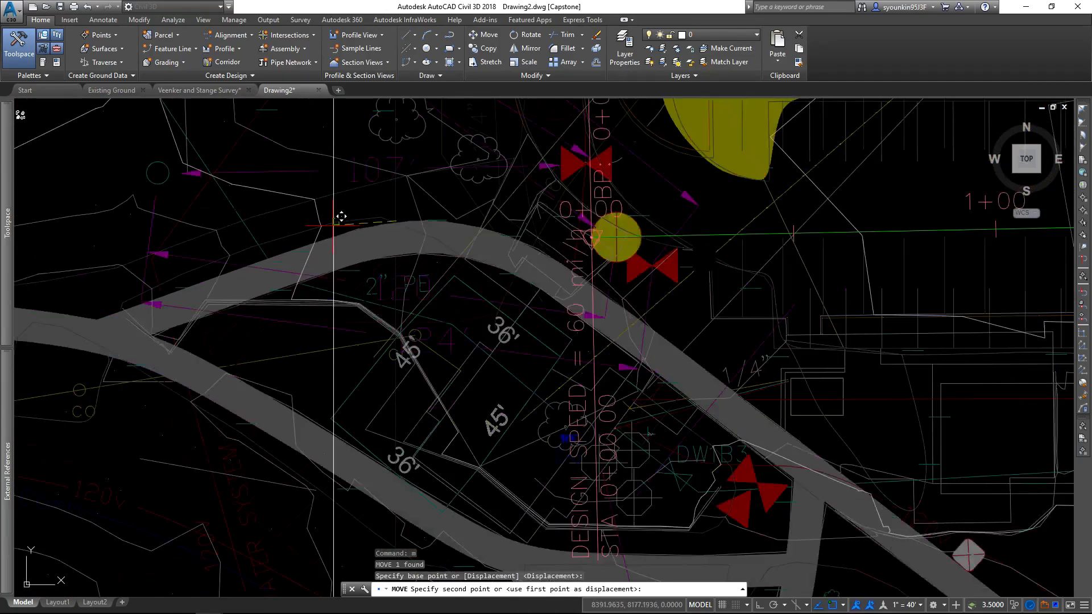
{"action": "scroll", "coordinate": [341, 216], "scroll_direction": "down", "scroll_amount": 4}
{"action": "scroll", "coordinate": [443, 230], "scroll_direction": "up", "scroll_amount": 4}
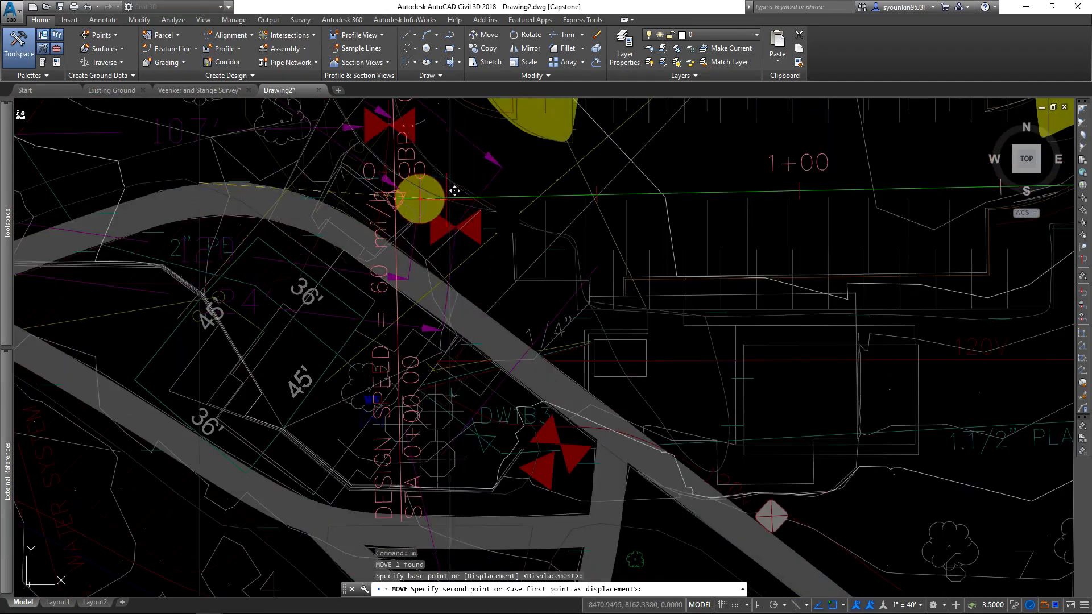
{"action": "scroll", "coordinate": [455, 191], "scroll_direction": "up", "scroll_amount": 6}
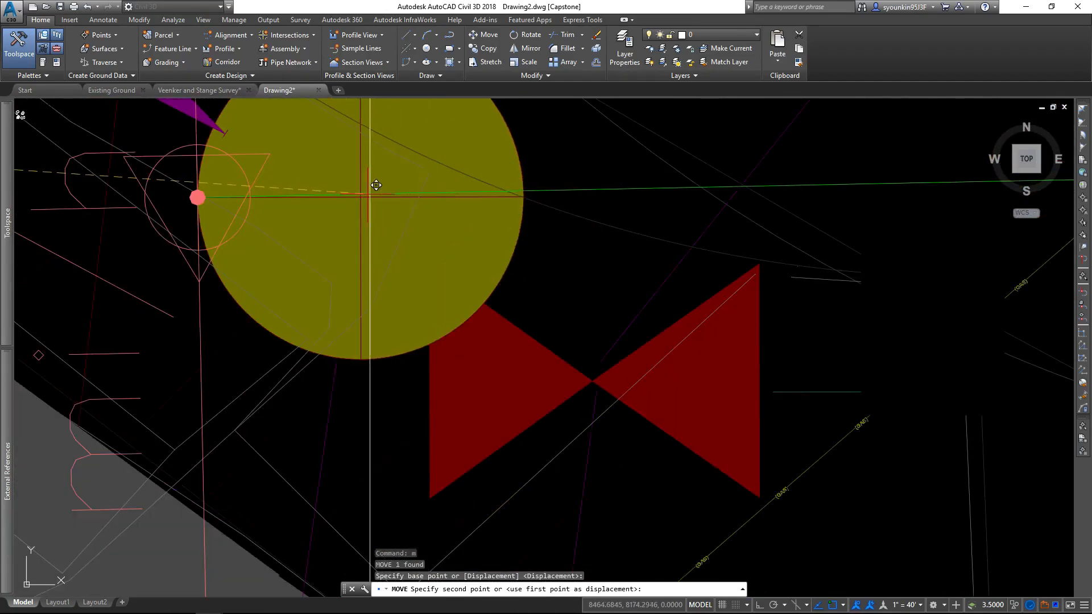
{"action": "left_click", "coordinate": [225, 192]}
{"action": "key", "text": "Escape"}
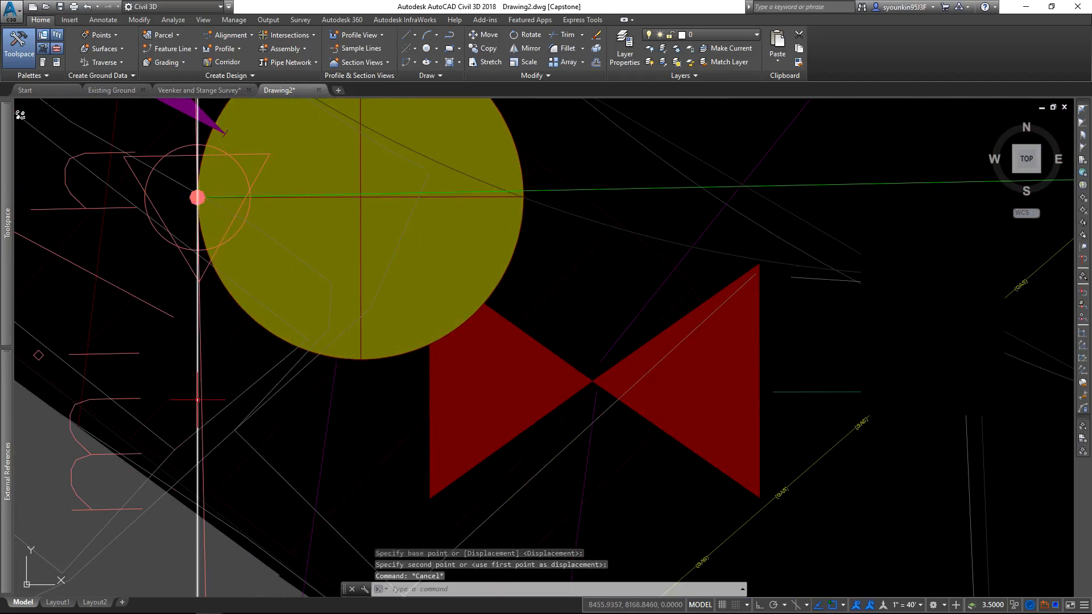
- Move the sheet rectangle 40 units west from the alignment's start point, along the alignment's extension
{"action": "middle_click_drag", "start_coordinate": [217, 213], "coordinate": [408, 266]}
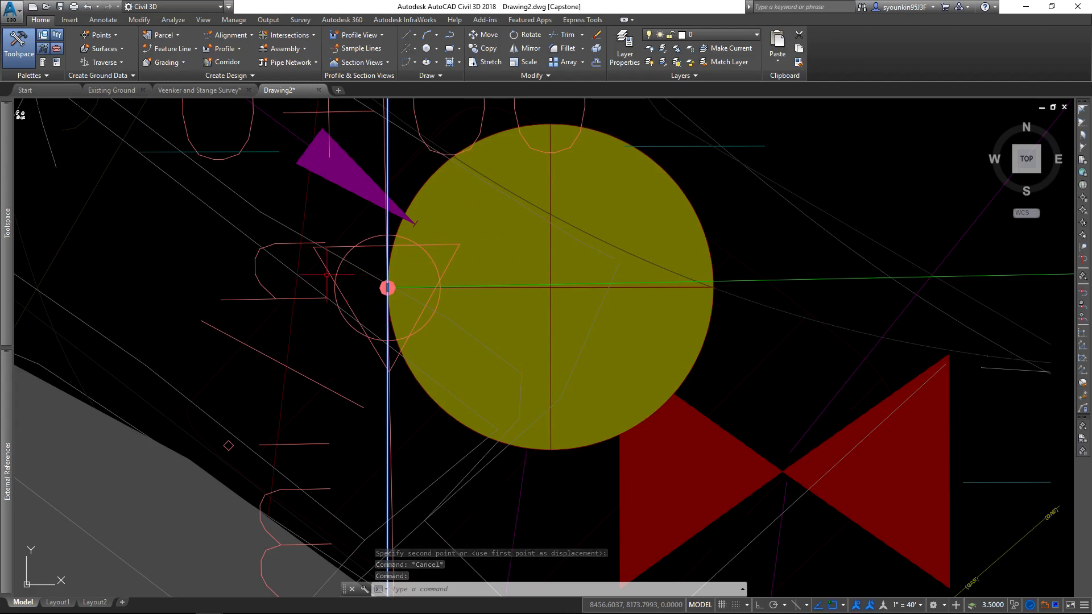
{"action": "type", "text": "m"}
{"action": "key", "text": "Return"}
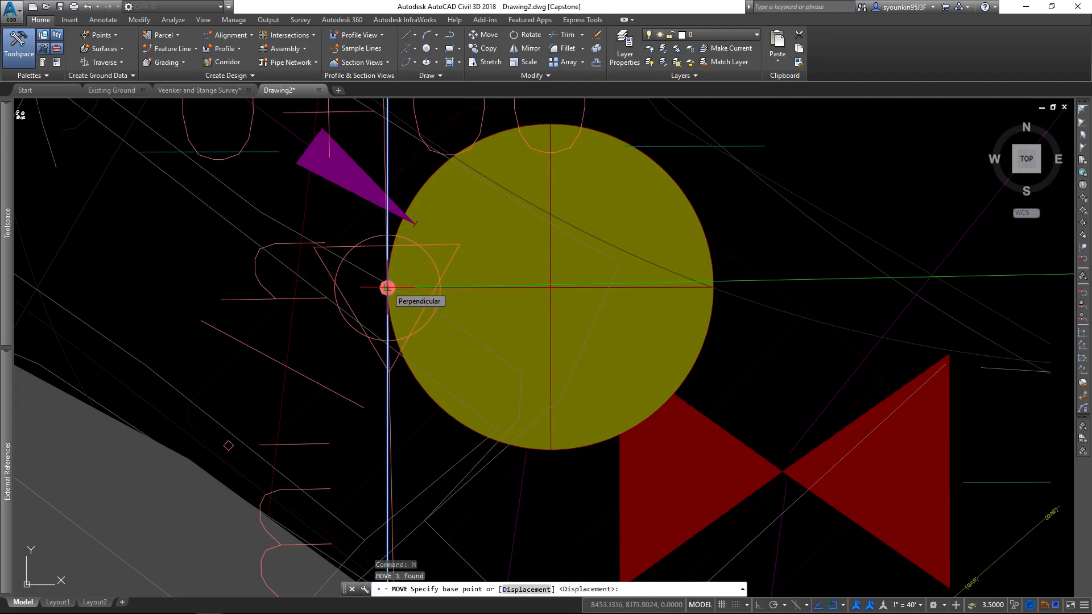
{"action": "left_click", "coordinate": [388, 288]}
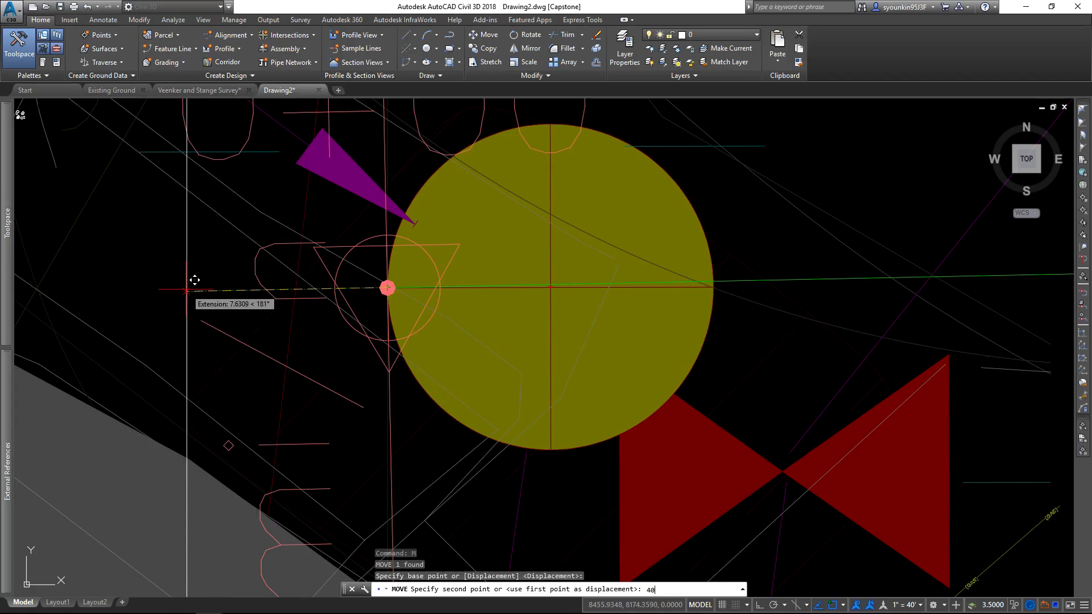
{"action": "type", "text": "40"}
{"action": "key", "text": "Return"}
{"action": "scroll", "coordinate": [188, 284], "scroll_direction": "down", "scroll_amount": 10}
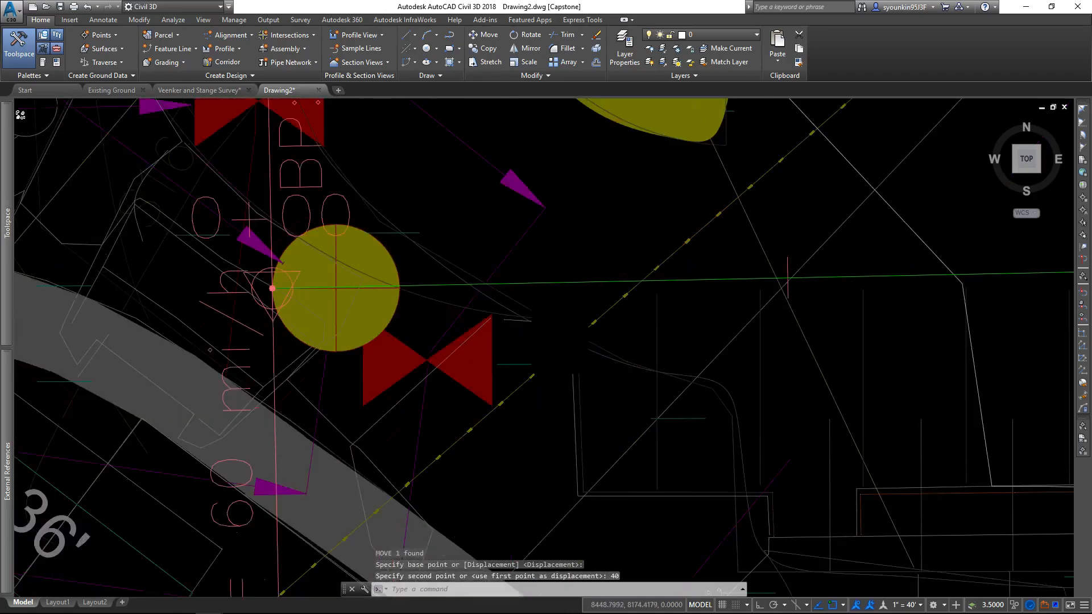
{"action": "scroll", "coordinate": [319, 307], "scroll_direction": "down", "scroll_amount": 5}
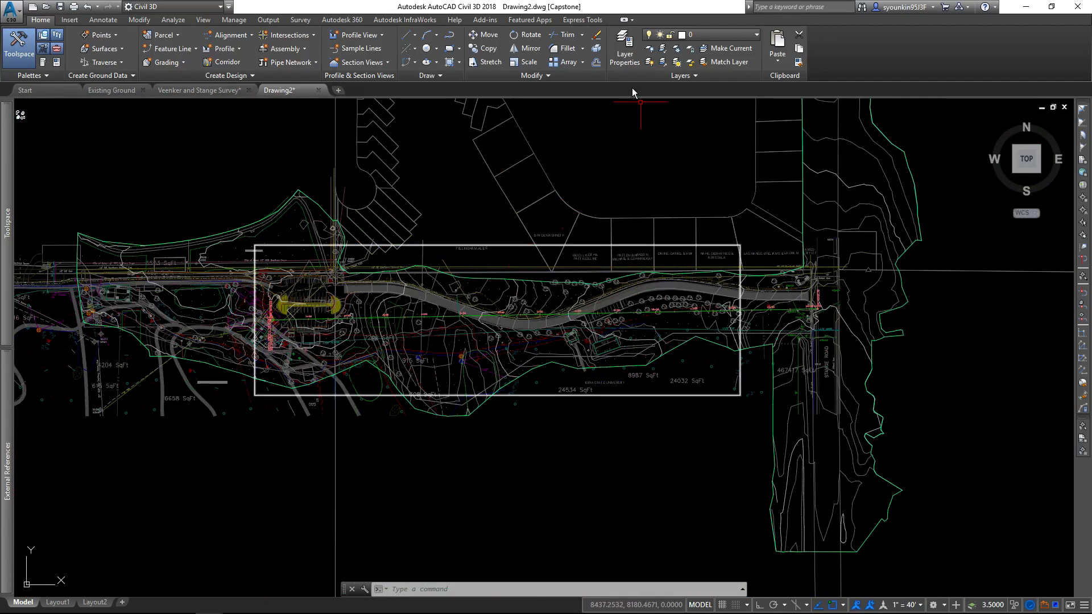
- Open the layer properties, widen the Plot column and sort the layers by plot status
{"action": "left_click", "coordinate": [626, 57]}
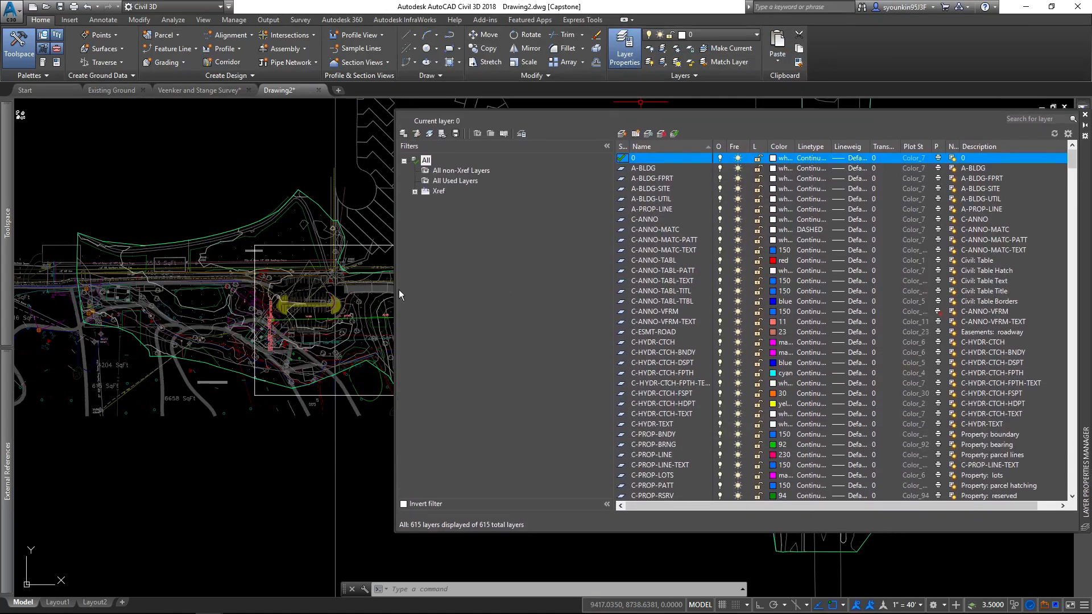
{"action": "left_click_drag", "start_coordinate": [392, 289], "coordinate": [272, 309]}
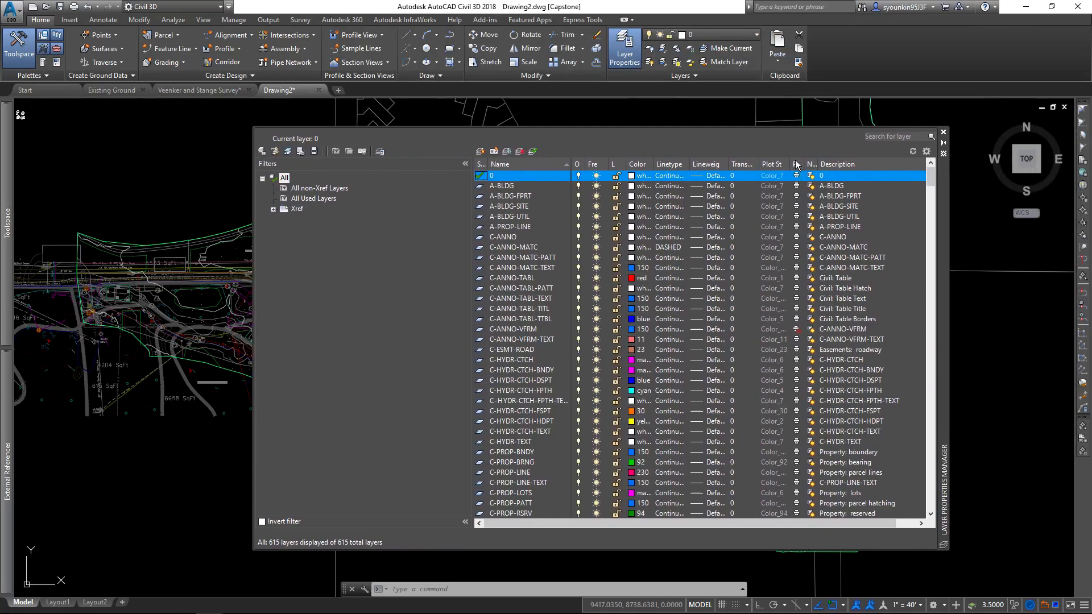
{"action": "left_click_drag", "start_coordinate": [803, 166], "coordinate": [818, 166]}
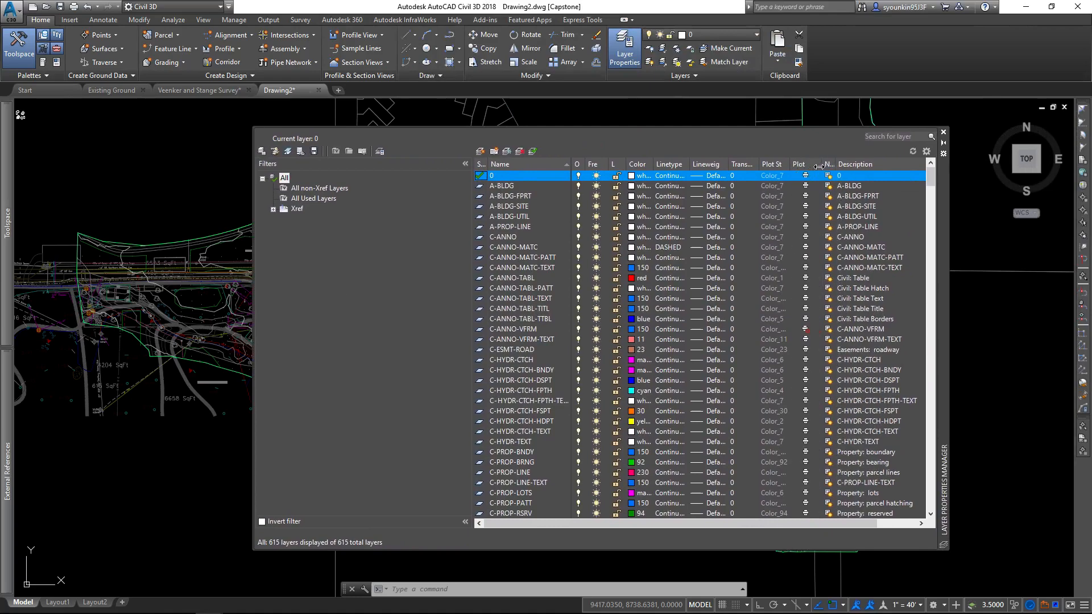
{"action": "left_click", "coordinate": [811, 166]}
{"action": "left_click", "coordinate": [811, 166]}
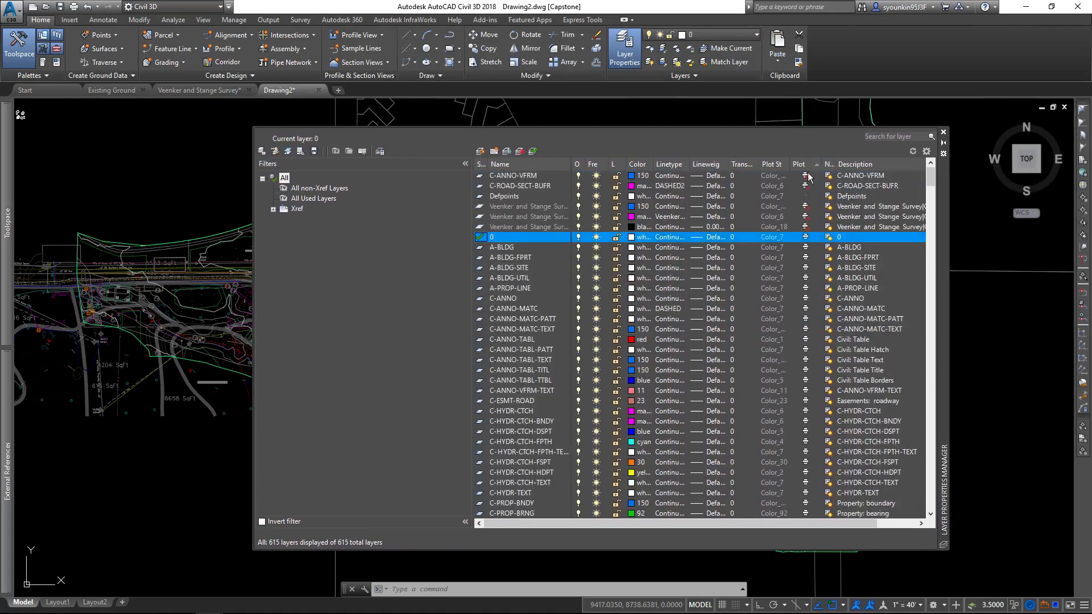
- Make the non-plotting layer C-ANNO-VFRM current and close the layer properties
{"action": "left_click", "coordinate": [518, 176]}
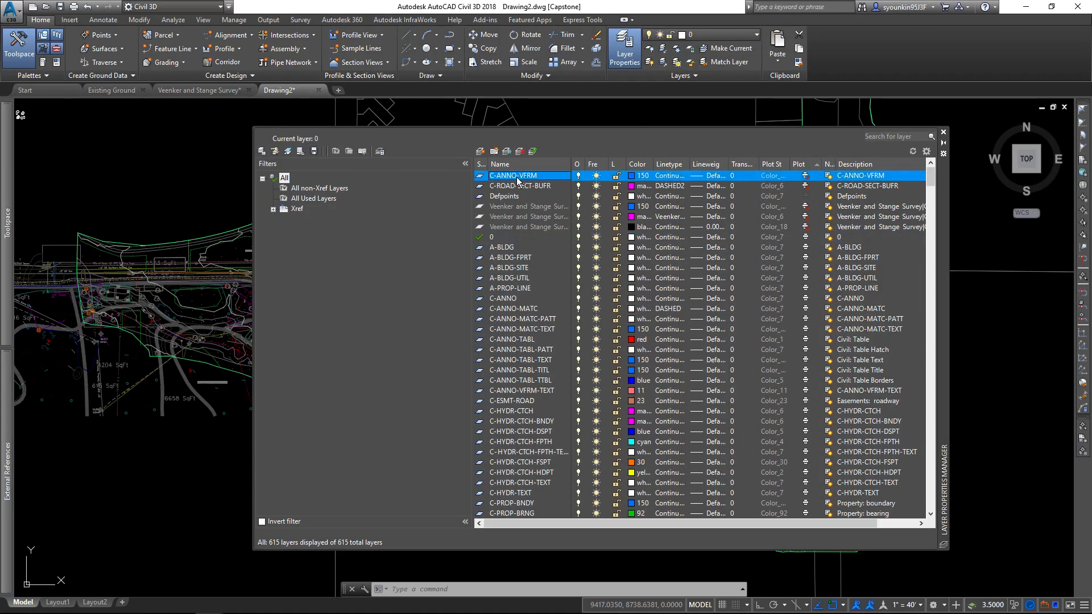
{"action": "right_click", "coordinate": [519, 181]}
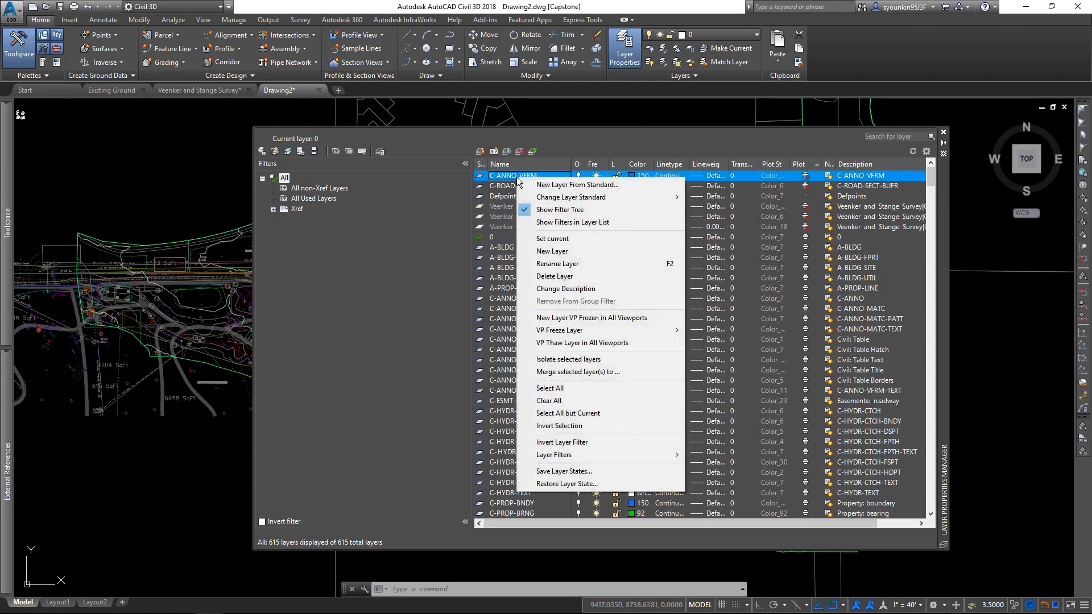
{"action": "left_click", "coordinate": [548, 241]}
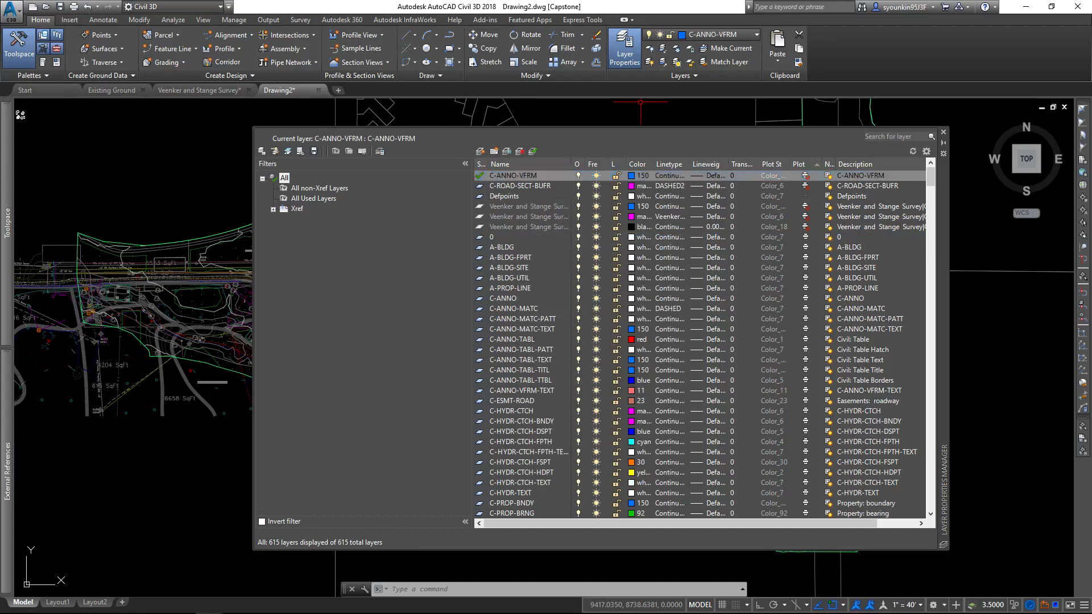
{"action": "left_click", "coordinate": [944, 132]}
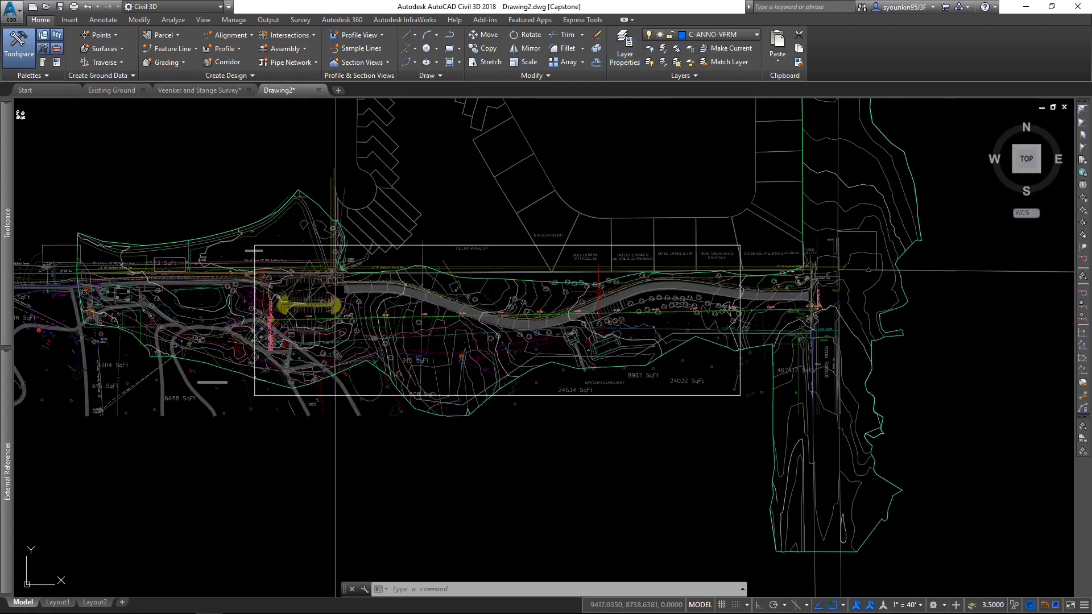
- Change the sheet rectangle to the current layer C-ANNO-VFRM with LAYCUR
{"action": "left_click", "coordinate": [571, 396]}
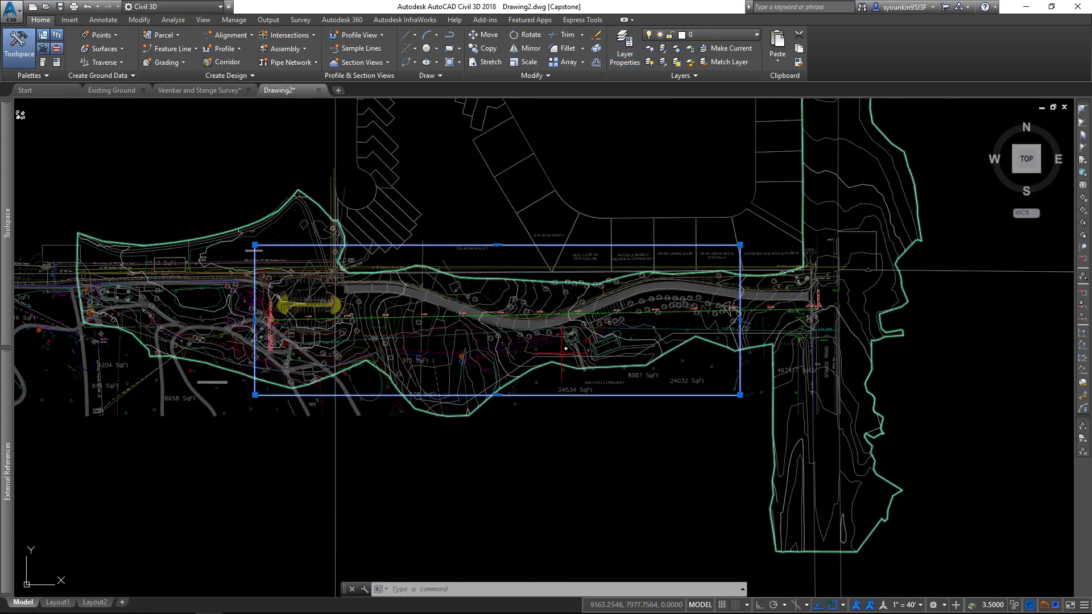
{"action": "type", "text": "laycur"}
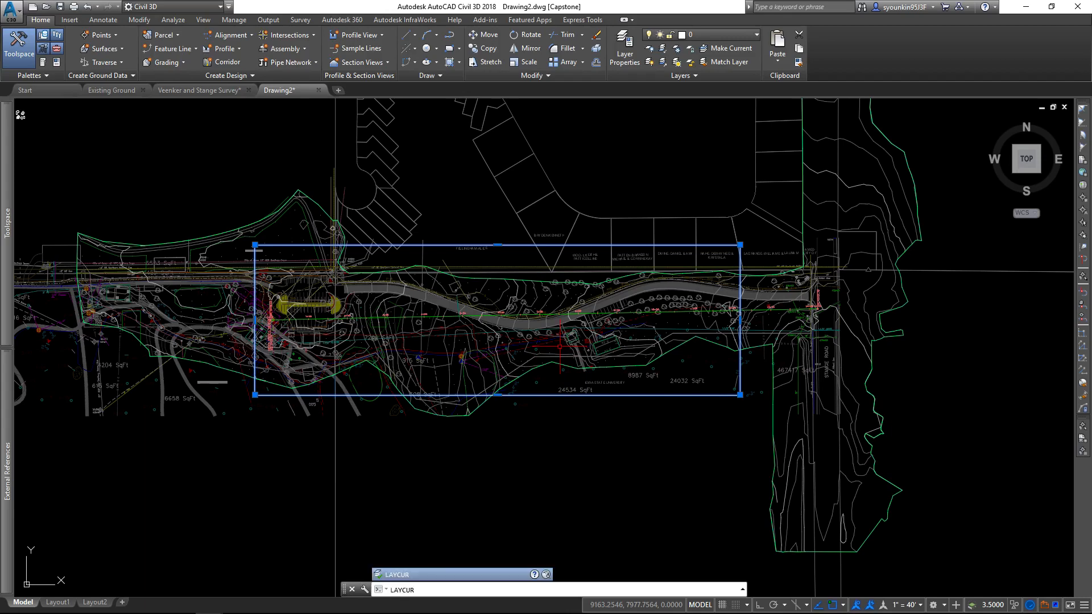
{"action": "key", "text": "Return"}
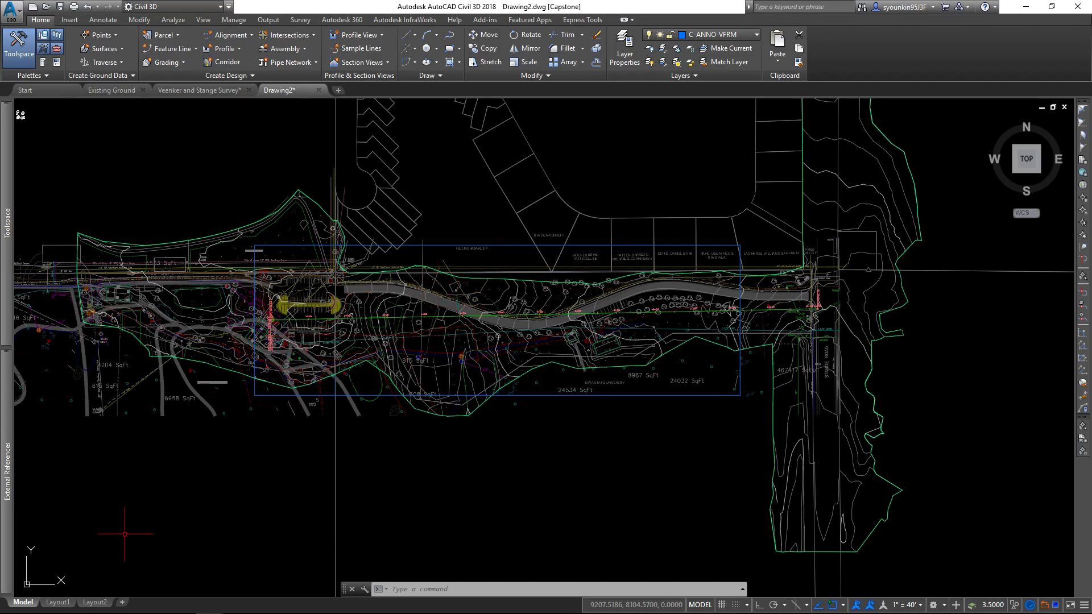
- Switch to Layout1 and activate model space in the plan viewport, around the sheet rectangle
{"action": "left_click", "coordinate": [57, 603]}
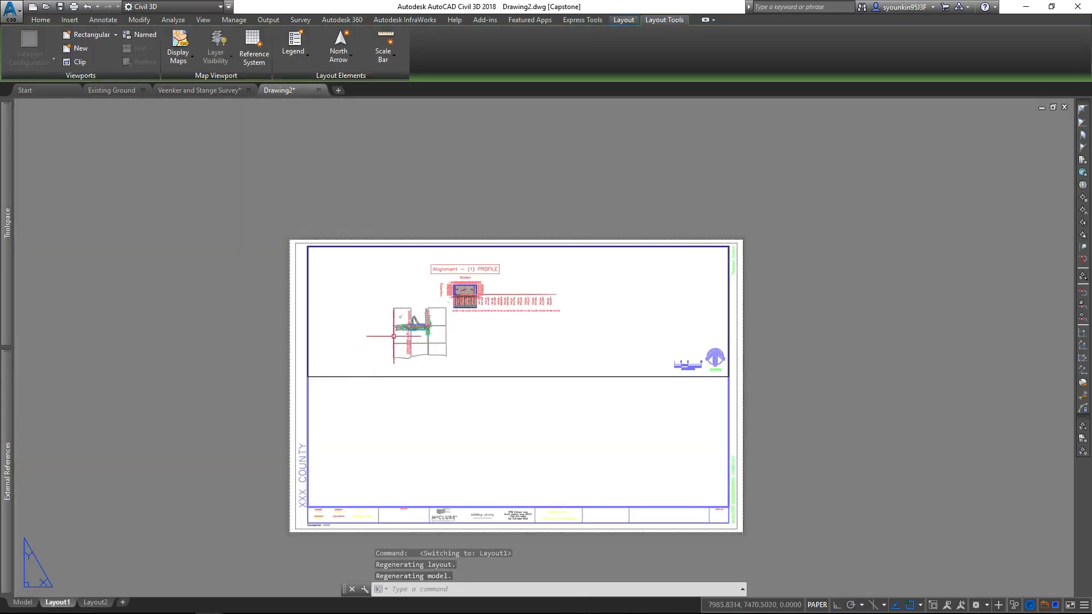
{"action": "double_click", "coordinate": [442, 330]}
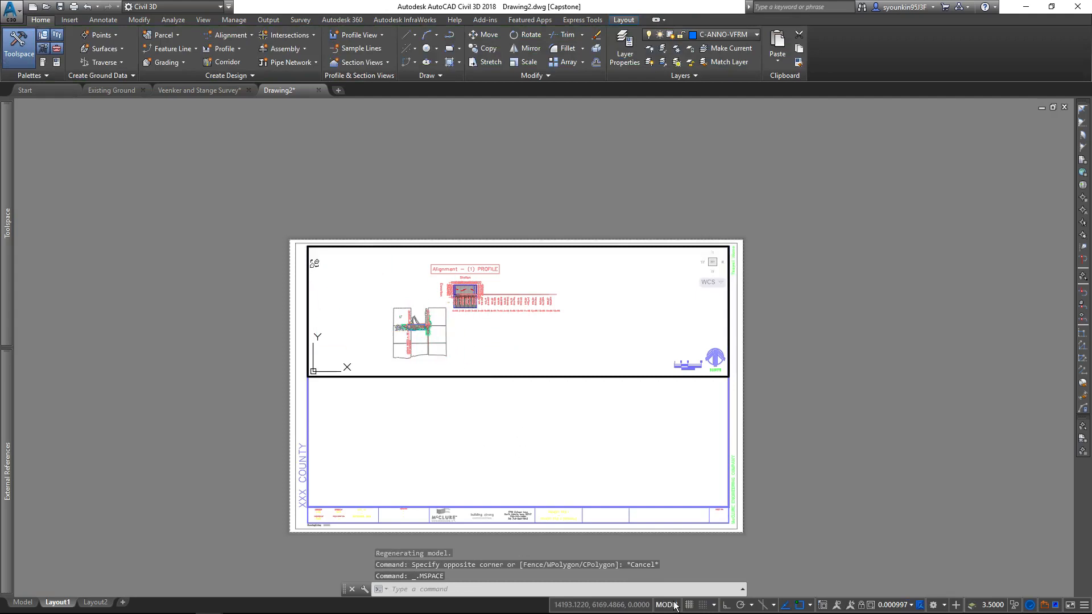
{"action": "scroll", "coordinate": [417, 332], "scroll_direction": "up", "scroll_amount": 6}
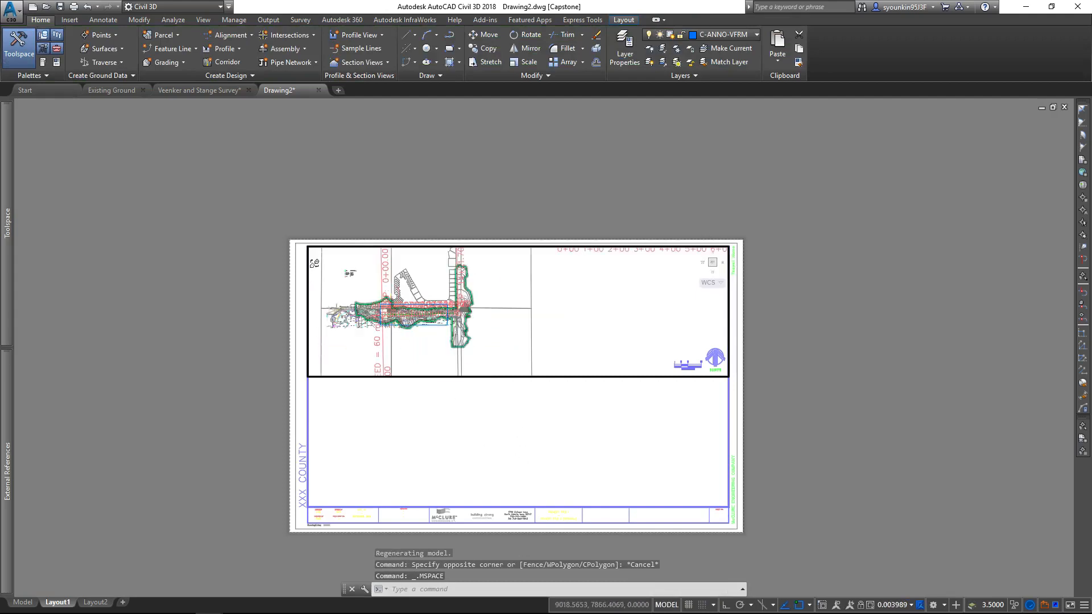
{"action": "scroll", "coordinate": [380, 345], "scroll_direction": "up", "scroll_amount": 6}
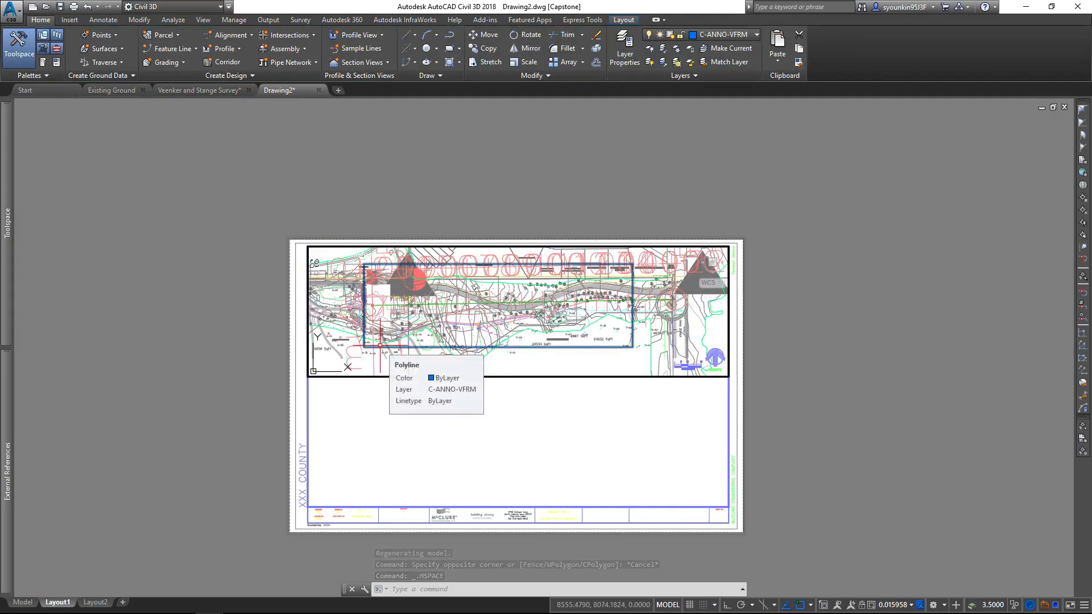
- Fit the viewport to the rectangle with a Zoom Window from its lower-right to its upper-left corner, and regenerate the view
{"action": "type", "text": "zoom"}
{"action": "key", "text": "Return"}
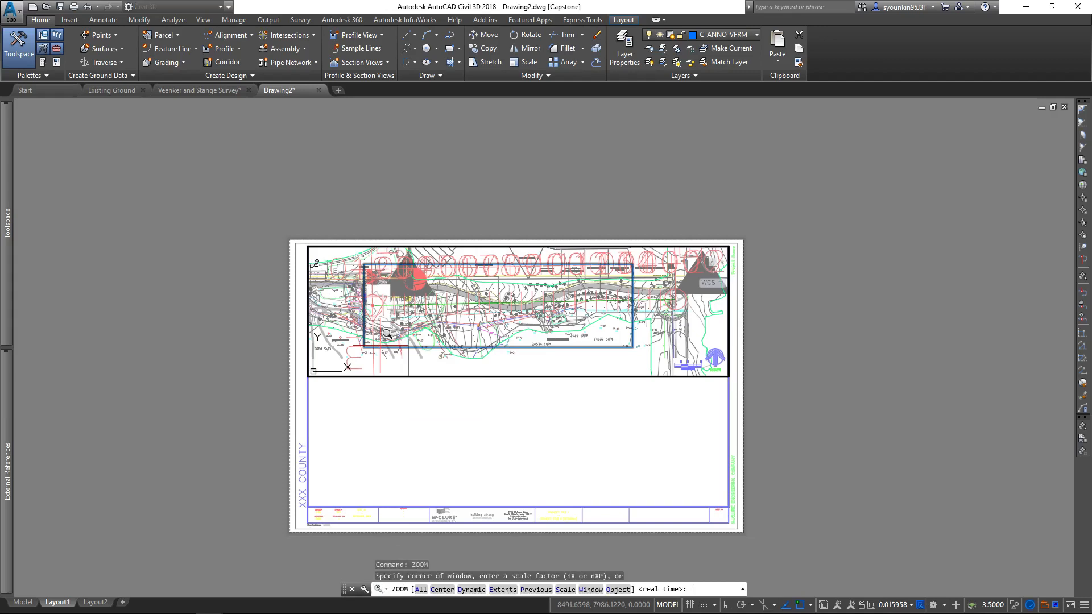
{"action": "left_click", "coordinate": [590, 589]}
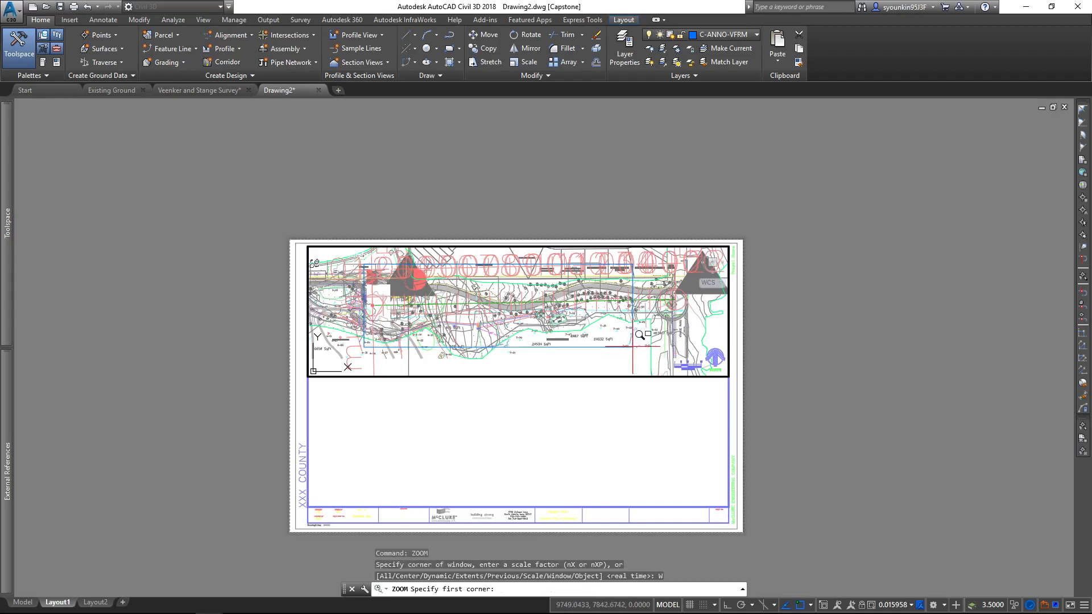
{"action": "scroll", "coordinate": [632, 347], "scroll_direction": "up", "scroll_amount": 12}
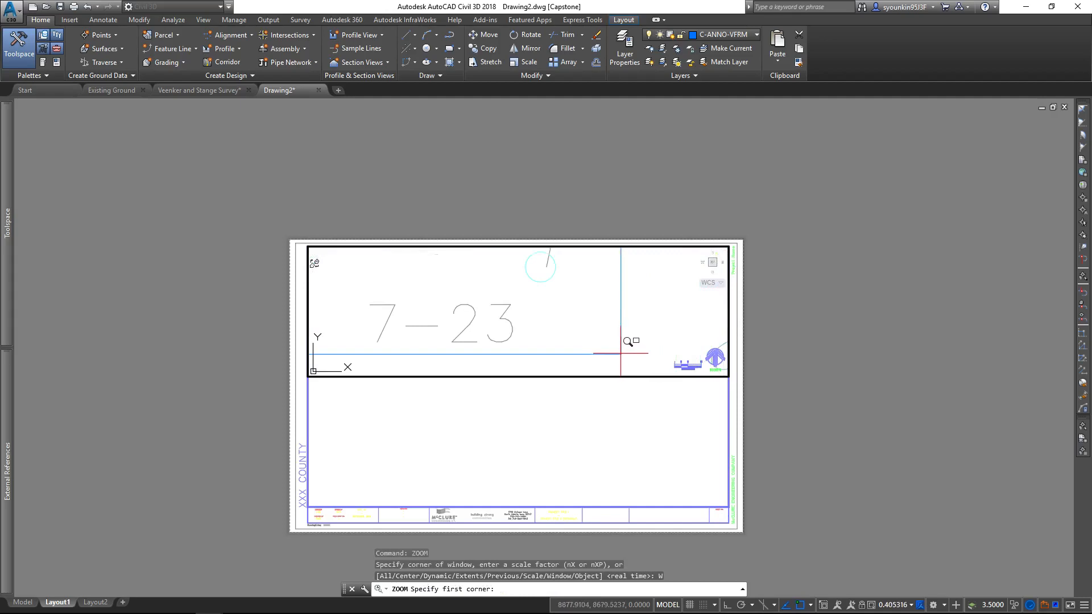
{"action": "left_click", "coordinate": [621, 354]}
{"action": "scroll", "coordinate": [555, 317], "scroll_direction": "down", "scroll_amount": 15}
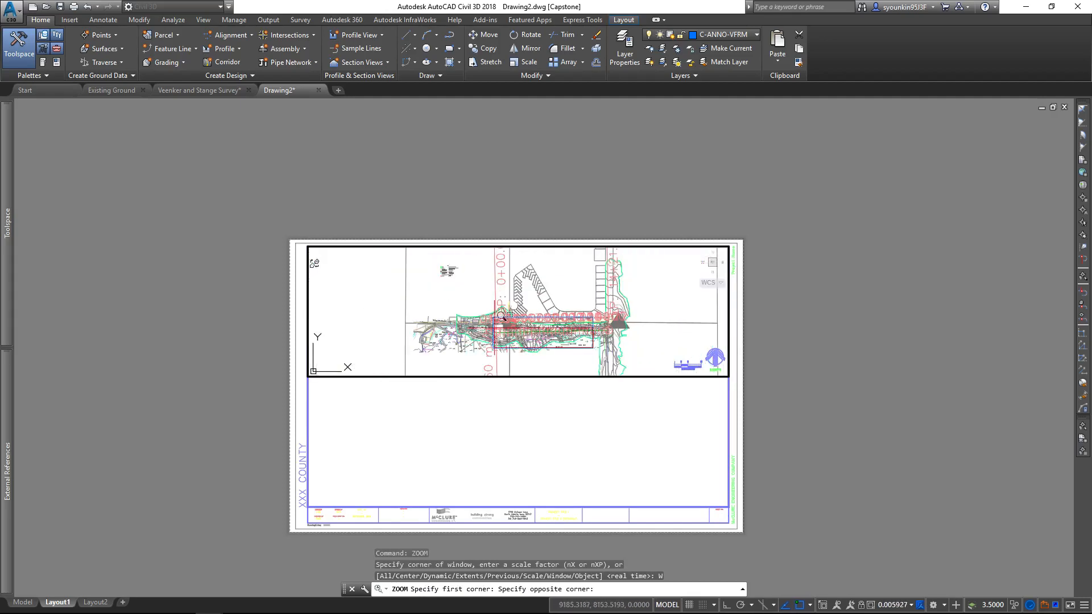
{"action": "scroll", "coordinate": [501, 316], "scroll_direction": "up", "scroll_amount": 12}
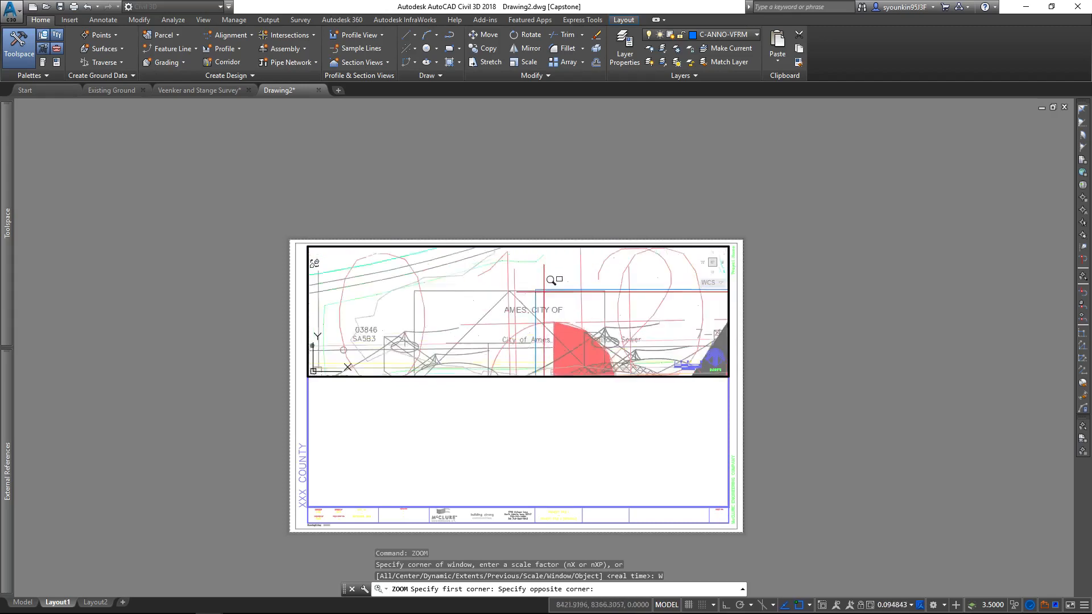
{"action": "scroll", "coordinate": [492, 250], "scroll_direction": "up", "scroll_amount": 12}
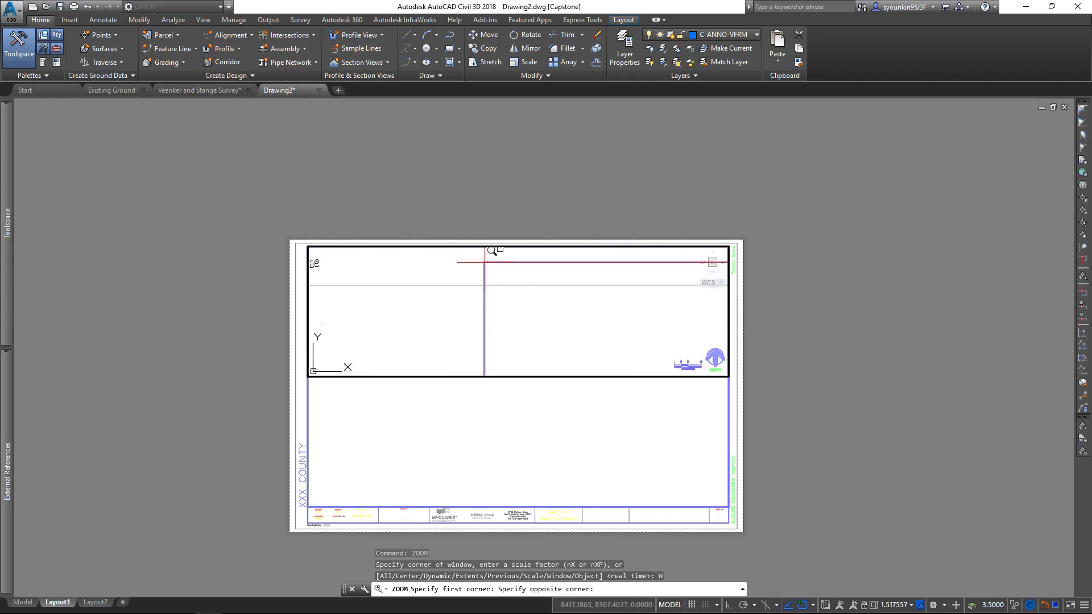
{"action": "left_click", "coordinate": [490, 250]}
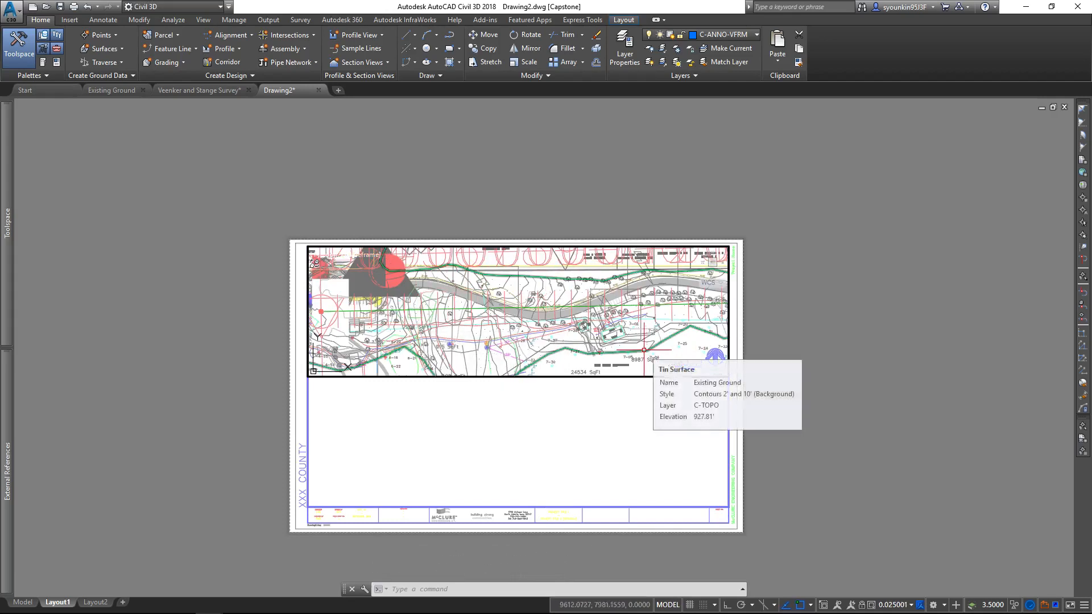
{"action": "type", "text": "regen"}
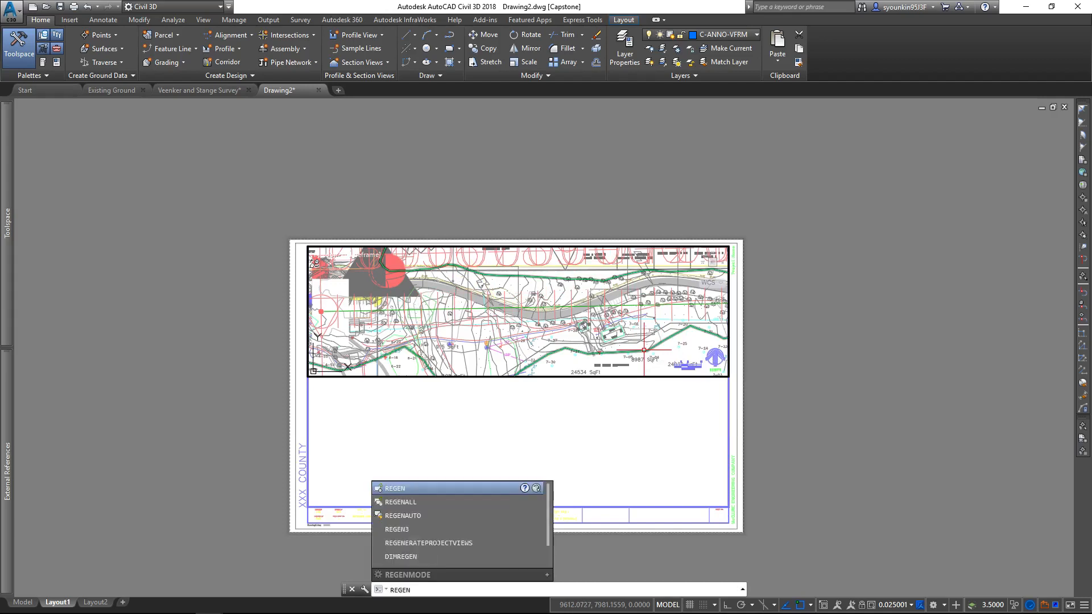
{"action": "key", "text": "Return"}
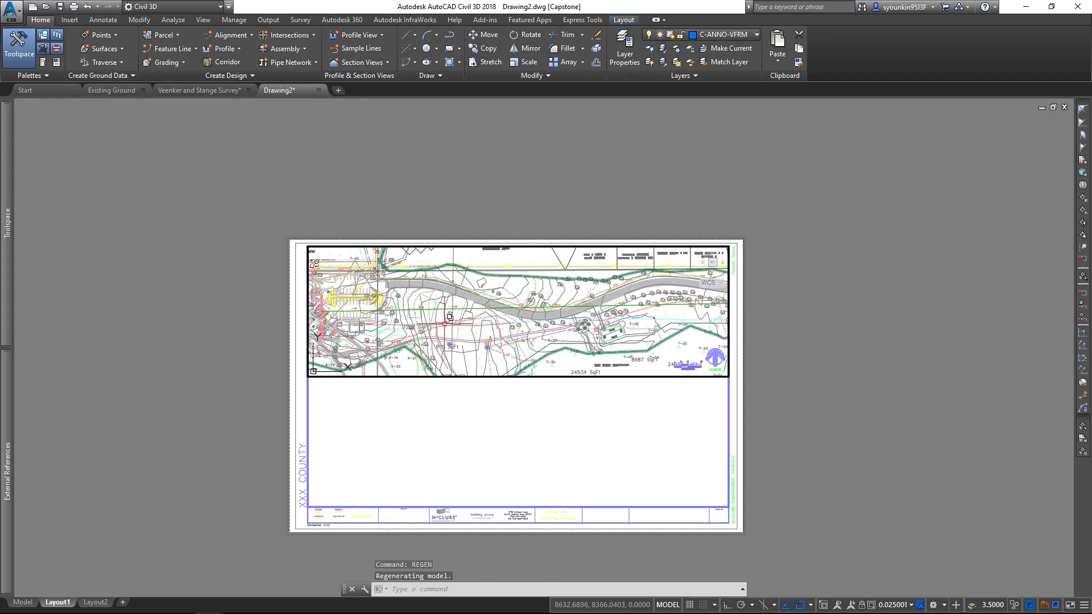
- Set the plan viewport's scale to 1" = 40' and lock the viewport
{"action": "left_click", "coordinate": [911, 606]}
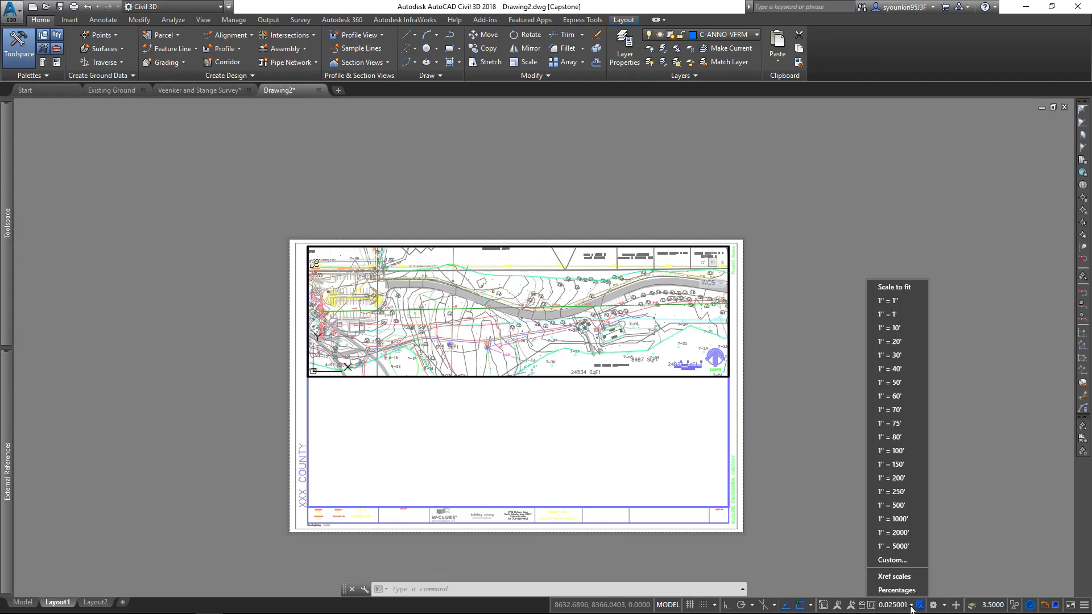
{"action": "left_click", "coordinate": [898, 370]}
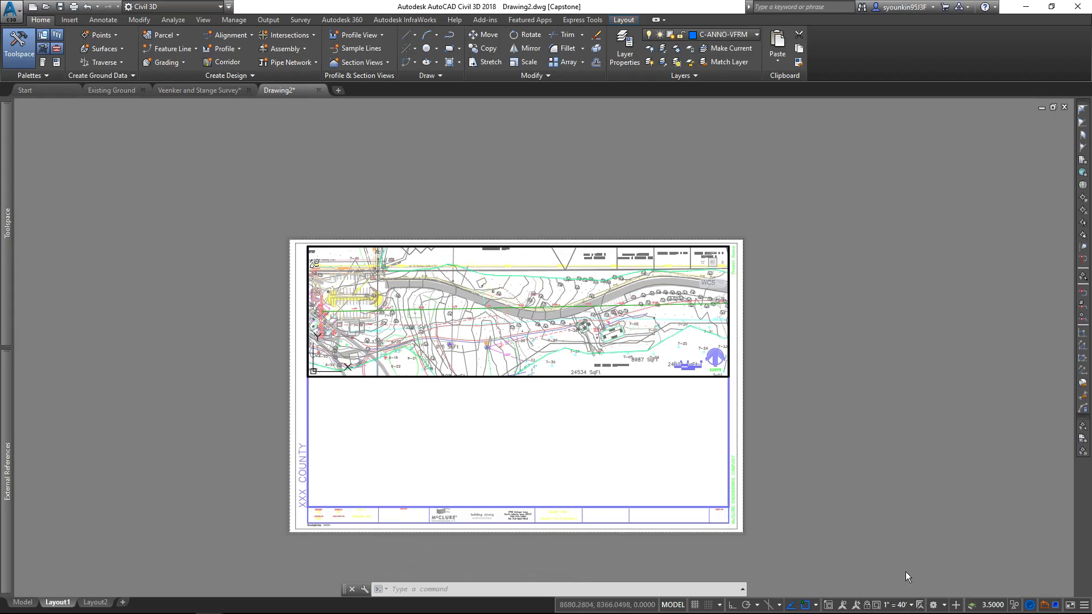
{"action": "left_click", "coordinate": [868, 605]}
{"action": "middle_click_drag", "start_coordinate": [617, 341], "coordinate": [762, 348]}
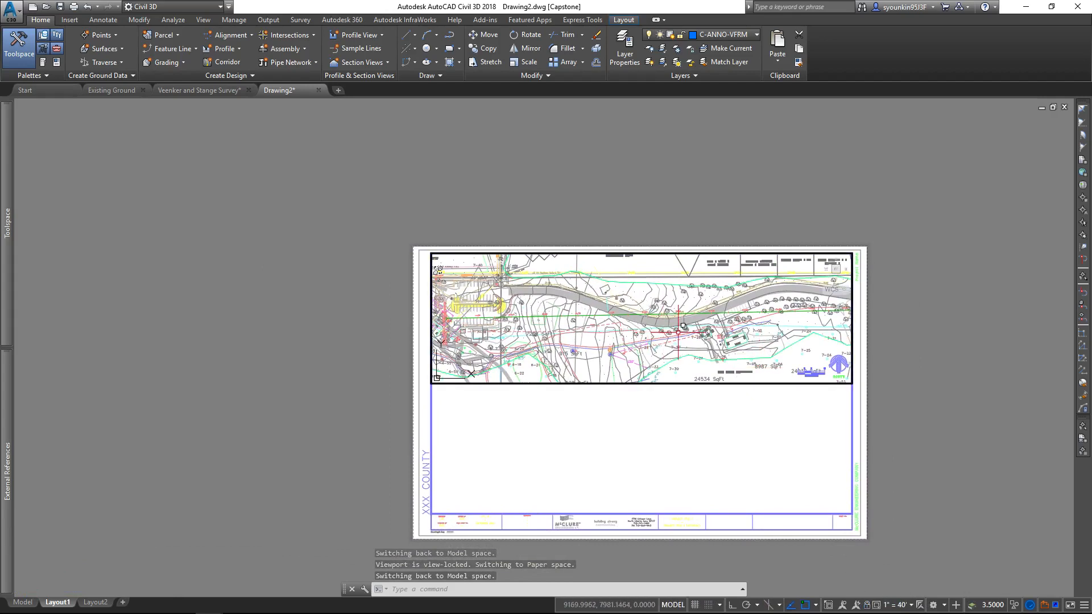
- Pan the plan inside the viewport and undo the pan
{"action": "middle_click_drag", "start_coordinate": [736, 337], "coordinate": [866, 238]}
{"action": "middle_click_drag", "start_coordinate": [626, 285], "coordinate": [672, 339]}
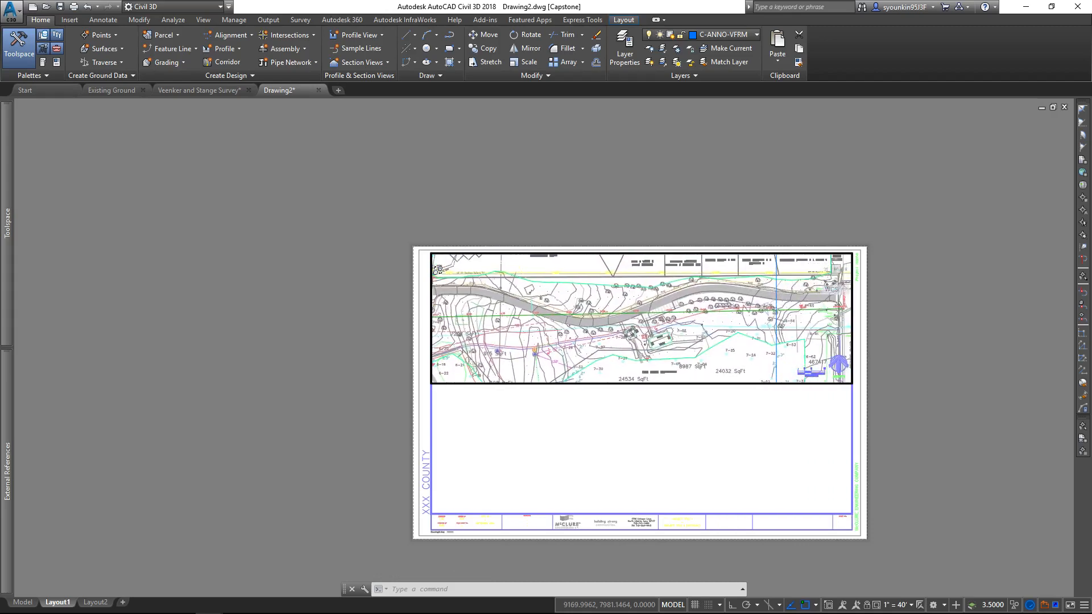
{"action": "key", "text": "ctrl+z"}
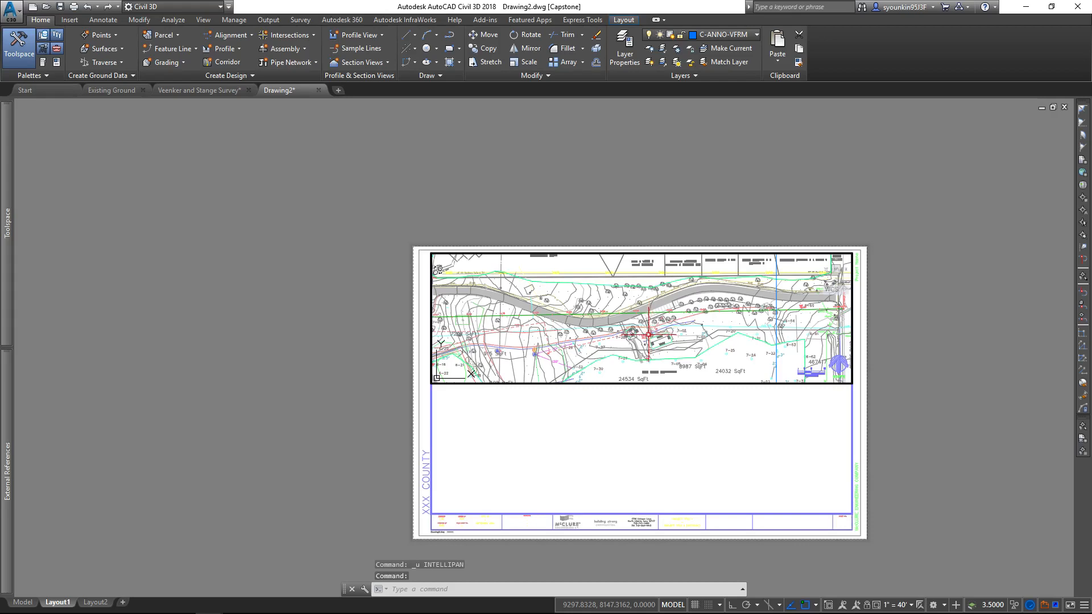
{"action": "key", "text": "ctrl+z"}
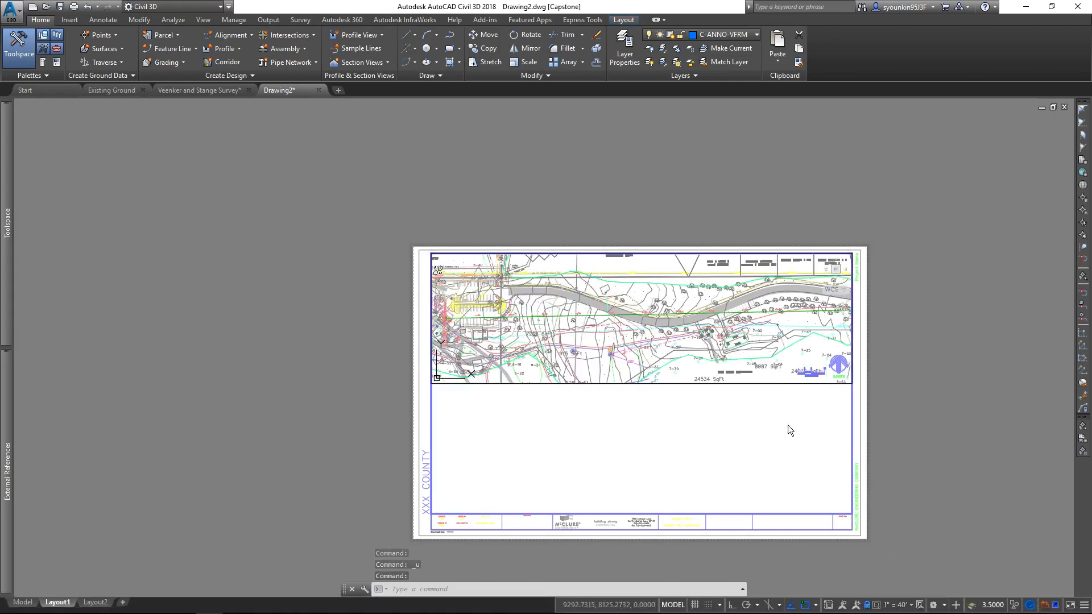
- Return to paper space and create a rectangular viewport filling the sheet area between the plan viewport and the title block
{"action": "double_click", "coordinate": [685, 411]}
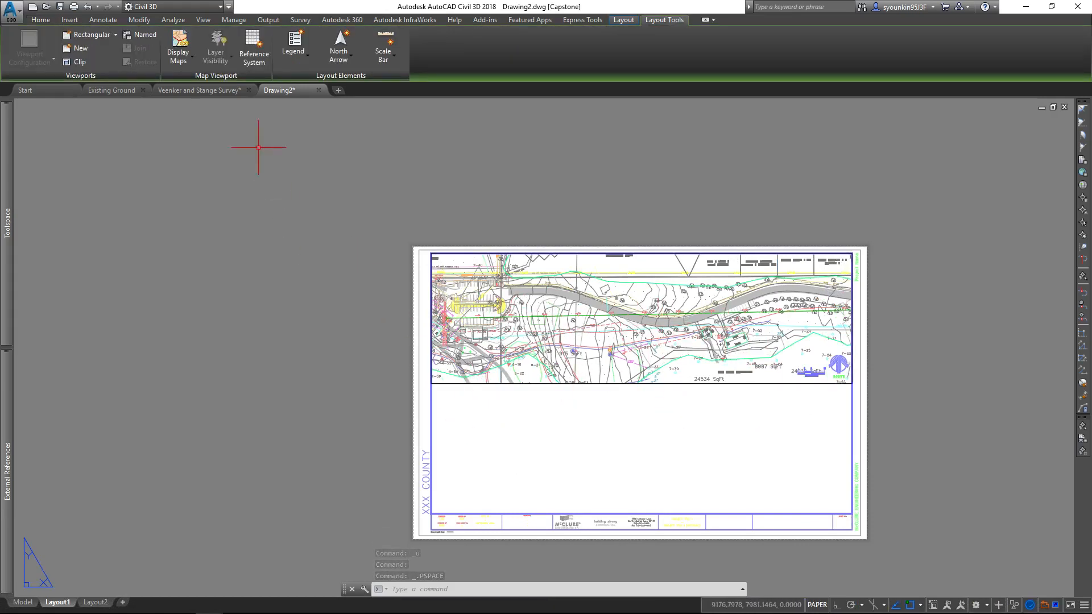
{"action": "left_click", "coordinate": [92, 39]}
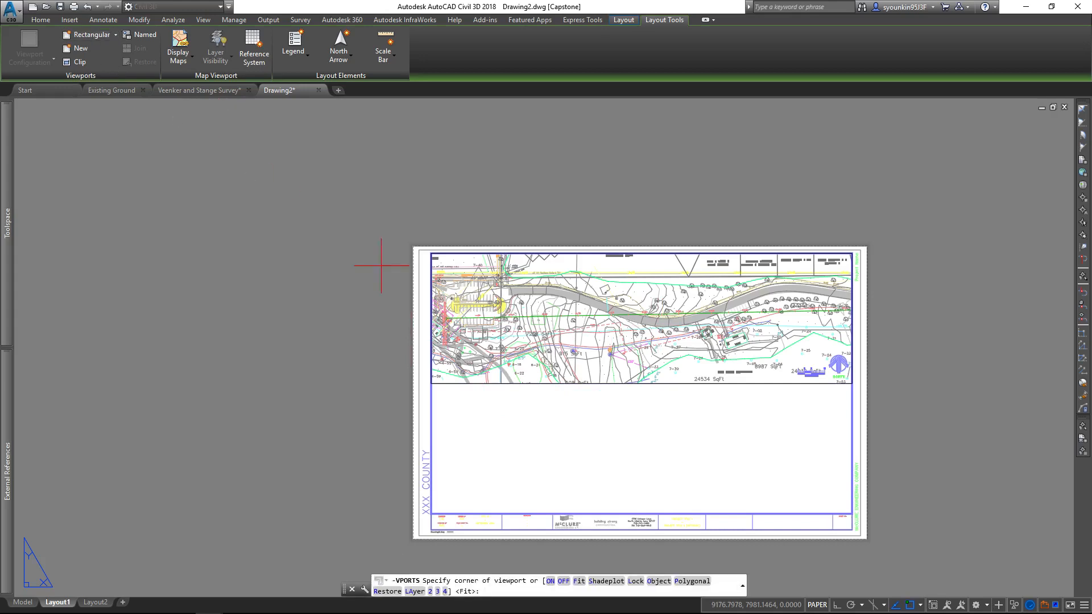
{"action": "left_click", "coordinate": [431, 394]}
{"action": "left_click", "coordinate": [852, 514]}
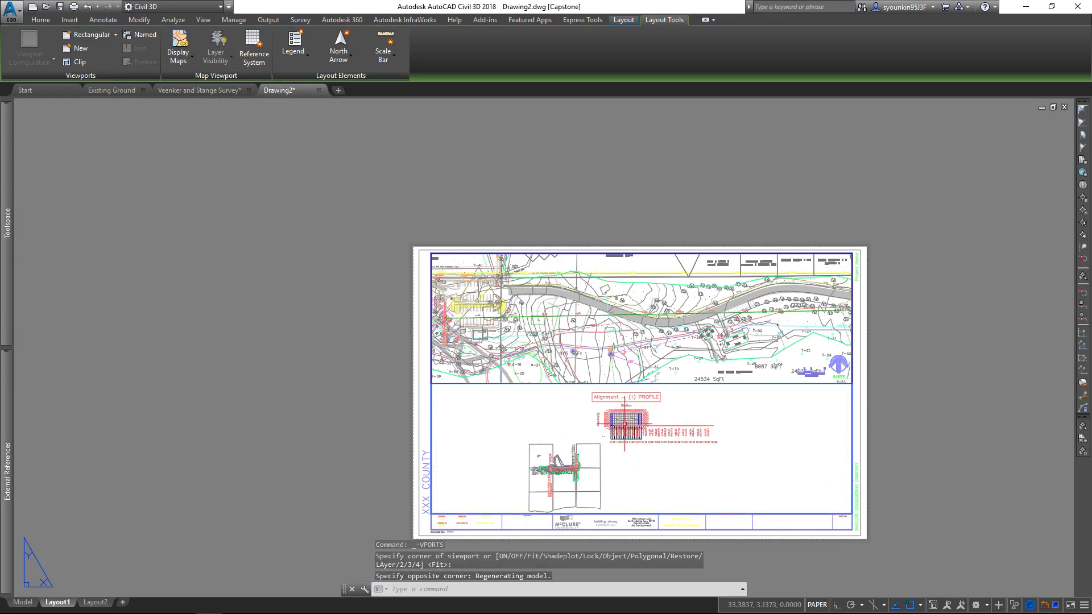
{"action": "scroll", "coordinate": [629, 426], "scroll_direction": "up", "scroll_amount": 6}
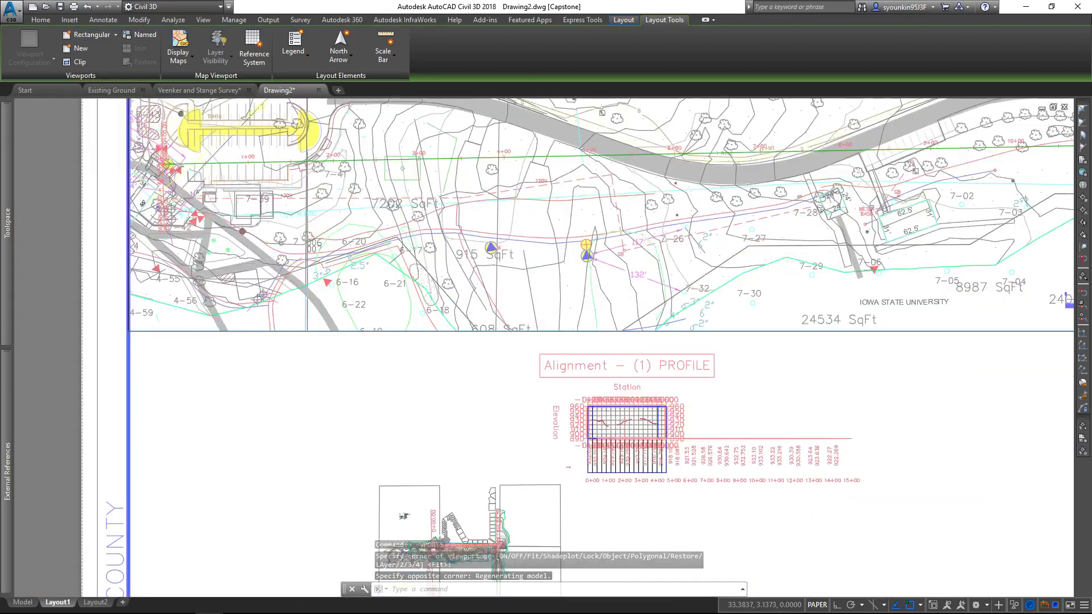
{"action": "scroll", "coordinate": [637, 455], "scroll_direction": "down", "scroll_amount": 6}
- Activate the lower viewport, bring the Alignment - (1) profile view into it, and return to paper space
{"action": "double_click", "coordinate": [639, 462]}
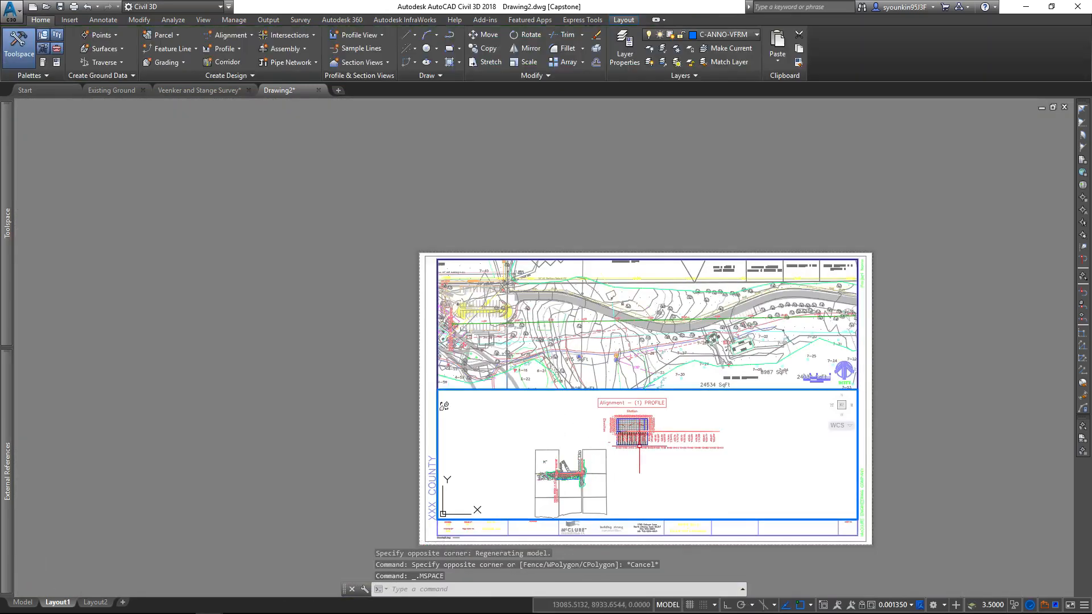
{"action": "scroll", "coordinate": [632, 458], "scroll_direction": "up", "scroll_amount": 3}
{"action": "scroll", "coordinate": [630, 456], "scroll_direction": "up", "scroll_amount": 2}
{"action": "middle_click_drag", "start_coordinate": [630, 456], "coordinate": [626, 431]}
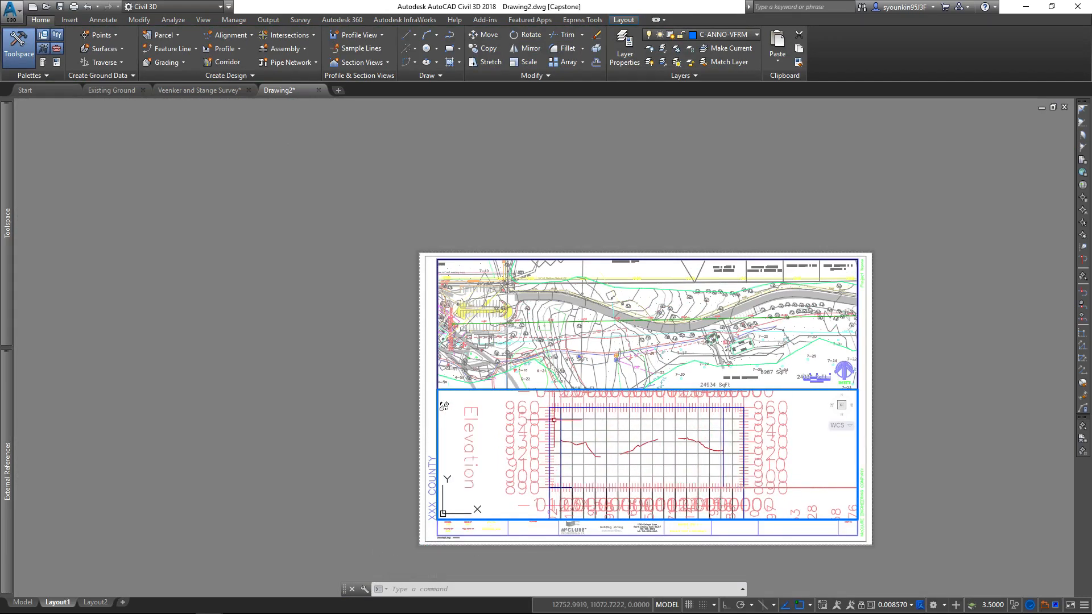
{"action": "middle_click_drag", "start_coordinate": [597, 463], "coordinate": [593, 428]}
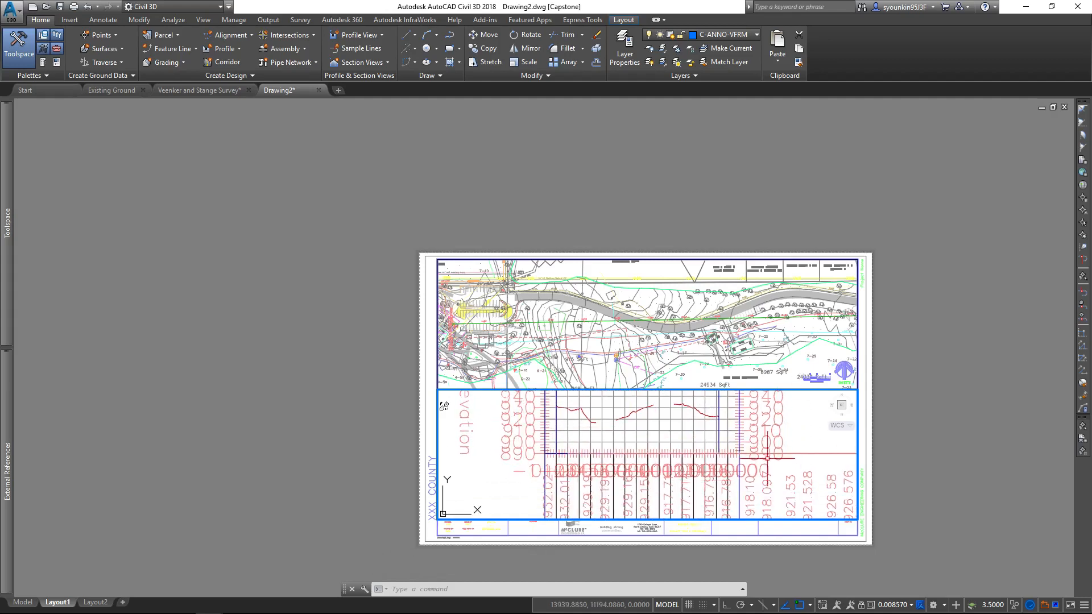
{"action": "middle_click_drag", "start_coordinate": [681, 436], "coordinate": [680, 452]}
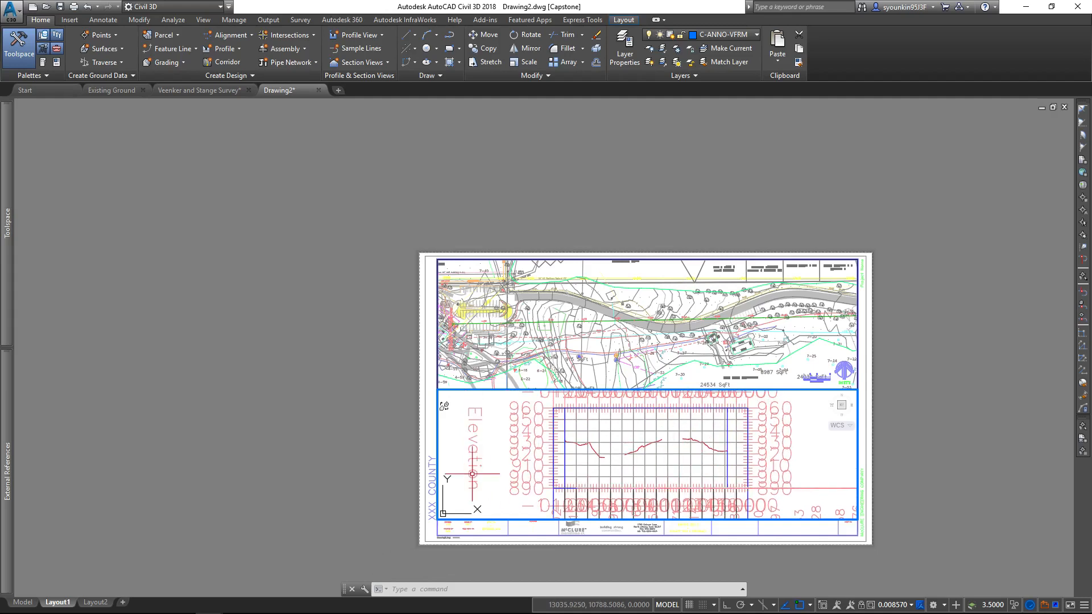
{"action": "scroll", "coordinate": [447, 491], "scroll_direction": "up", "scroll_amount": 2}
{"action": "key", "text": "Escape"}
{"action": "double_click", "coordinate": [378, 519]}
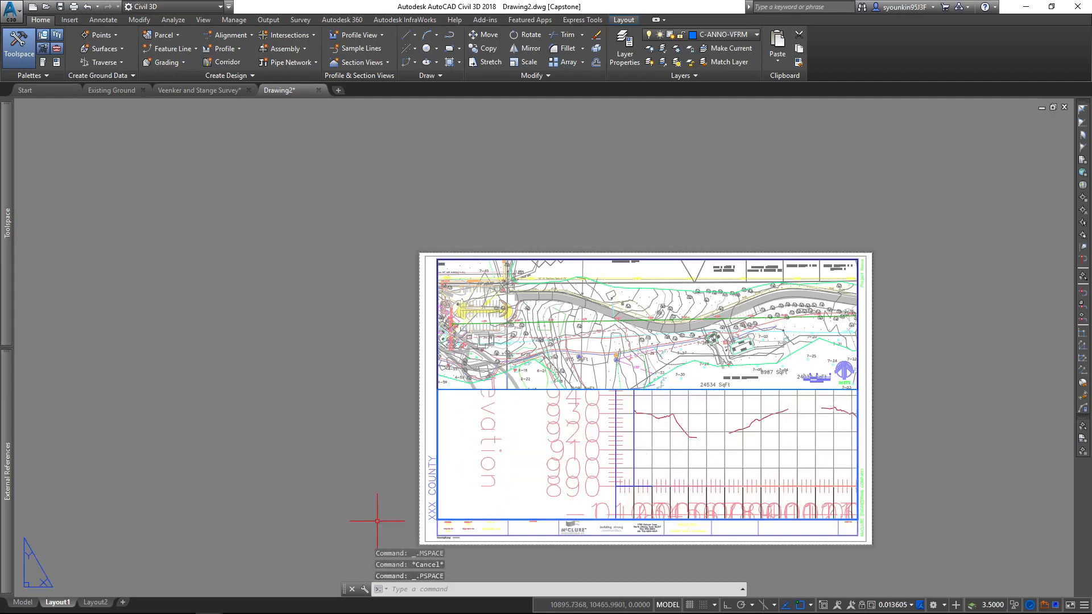
- Stretch the profile viewport's lower edge upward by 0.75 from its lower-right corner, with ortho on
{"action": "left_click", "coordinate": [452, 519]}
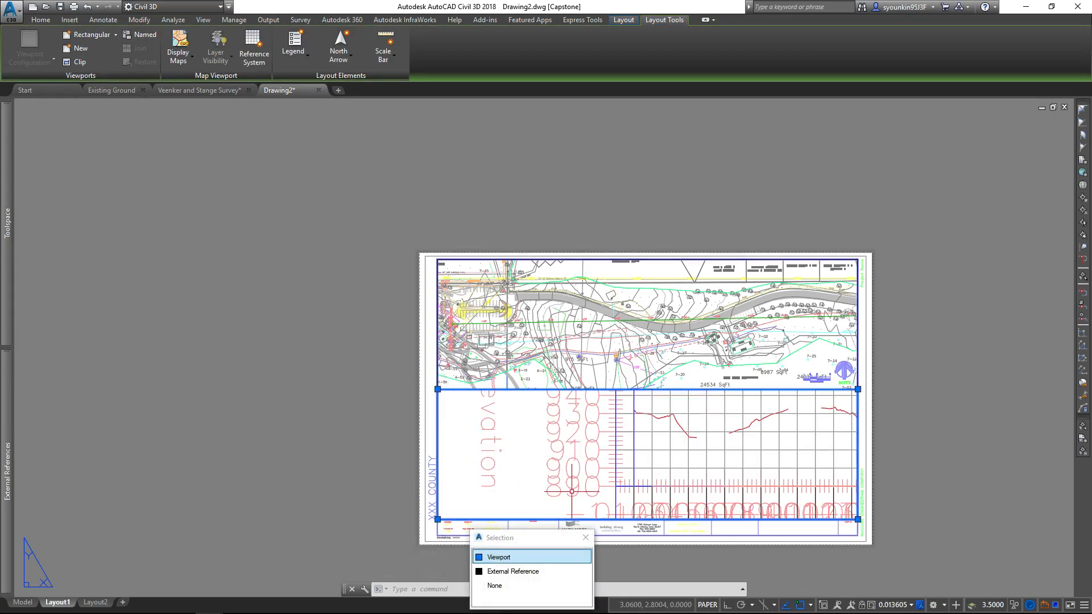
{"action": "left_click", "coordinate": [858, 520]}
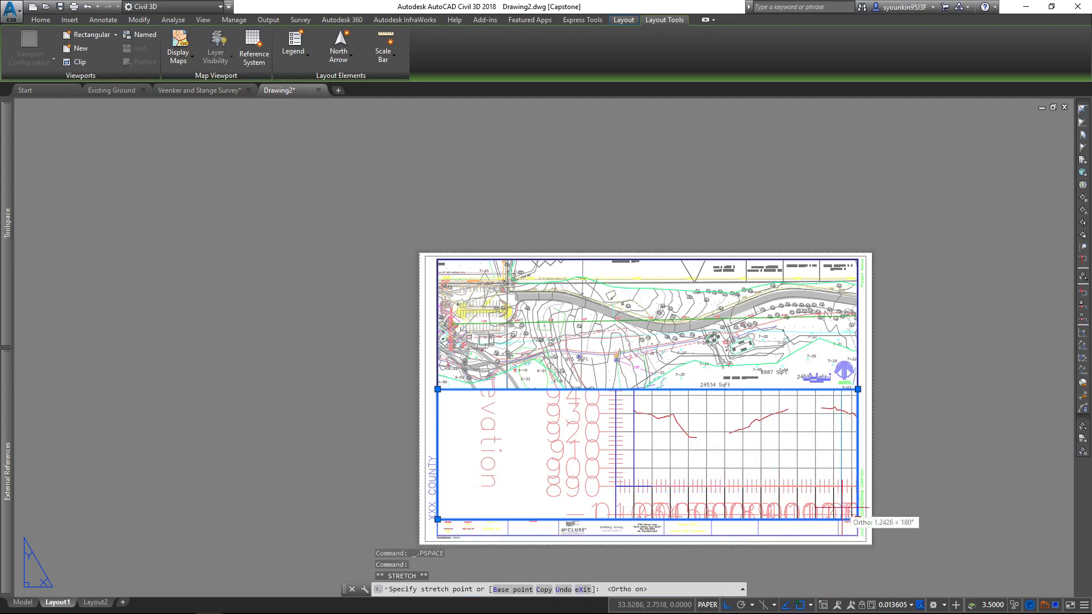
{"action": "scroll", "coordinate": [858, 501], "scroll_direction": "up", "scroll_amount": 8}
{"action": "scroll", "coordinate": [857, 502], "scroll_direction": "down", "scroll_amount": 2}
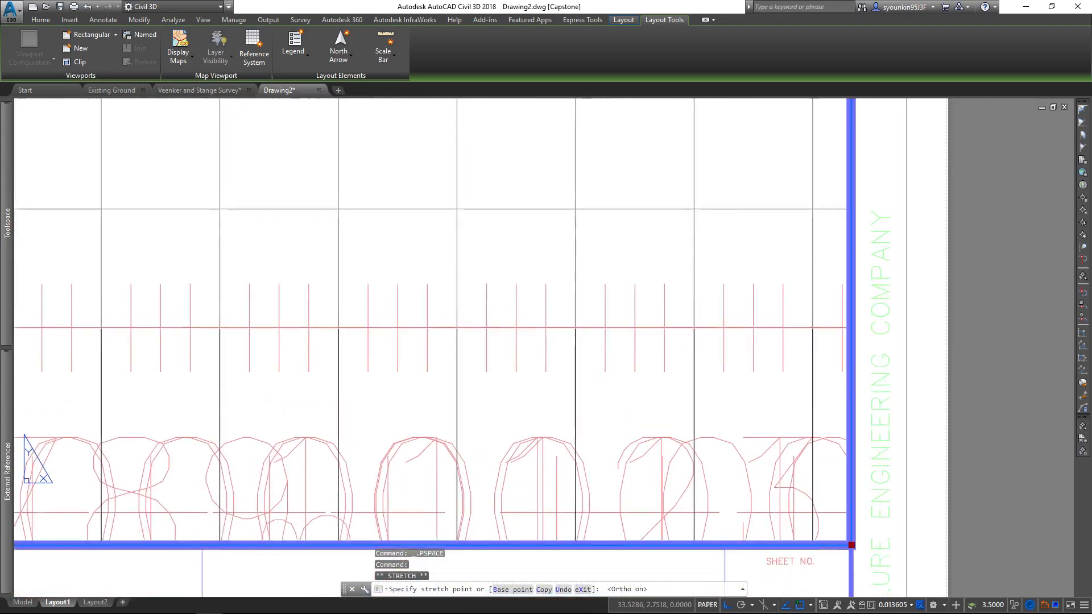
{"action": "type", "text": ".75"}
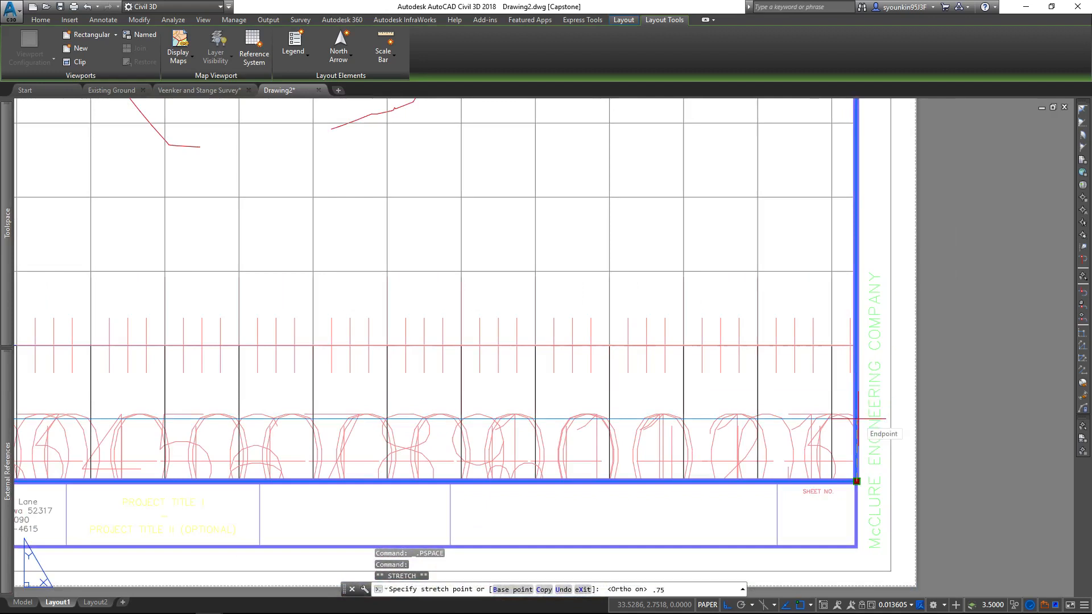
{"action": "key", "text": "Return"}
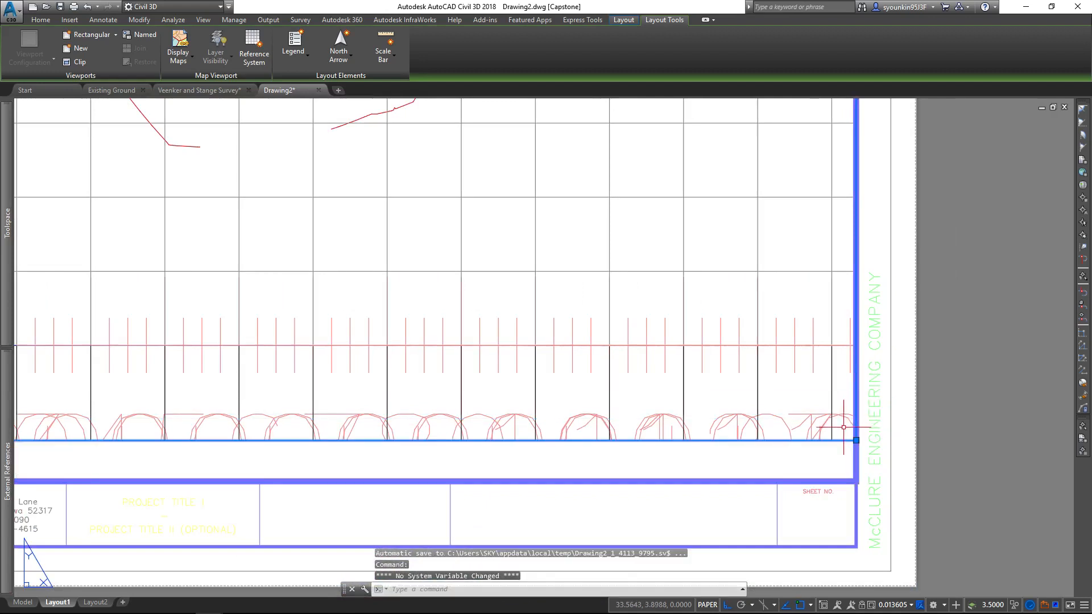
- Stretch the profile viewport's right and left edges inward by 0.75 each, using its lower corner grips
{"action": "left_click", "coordinate": [856, 440]}
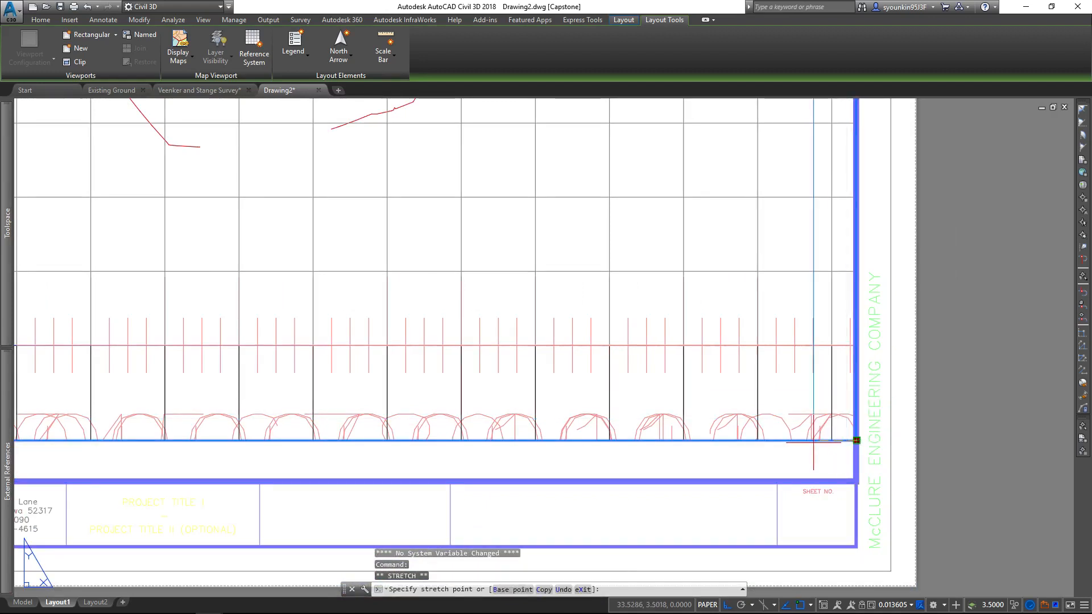
{"action": "type", "text": ".75"}
{"action": "key", "text": "Return"}
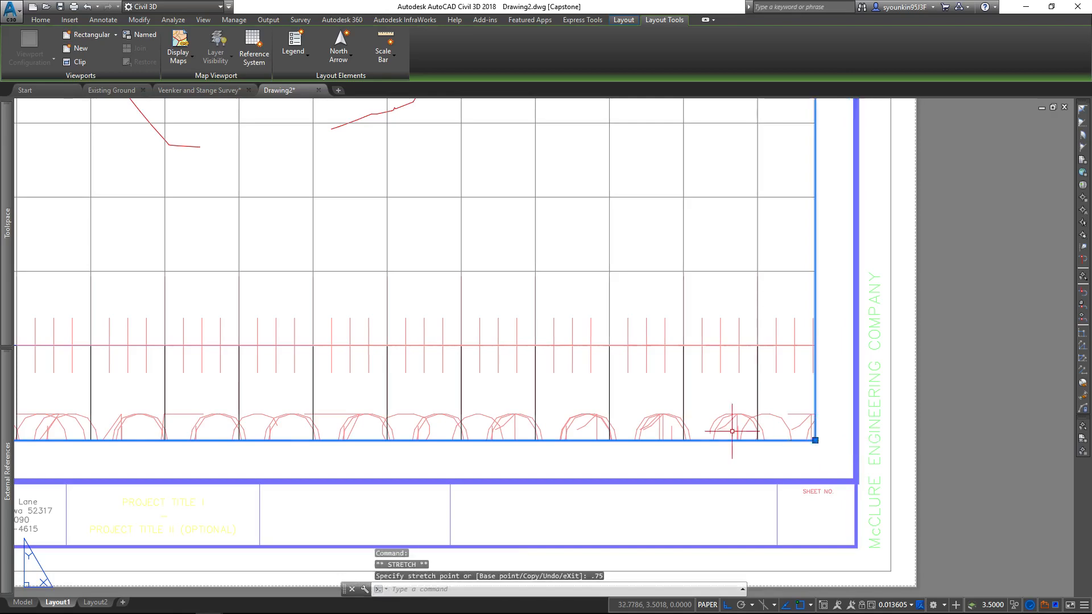
{"action": "scroll", "coordinate": [733, 433], "scroll_direction": "down", "scroll_amount": 8}
{"action": "scroll", "coordinate": [500, 429], "scroll_direction": "up", "scroll_amount": 5}
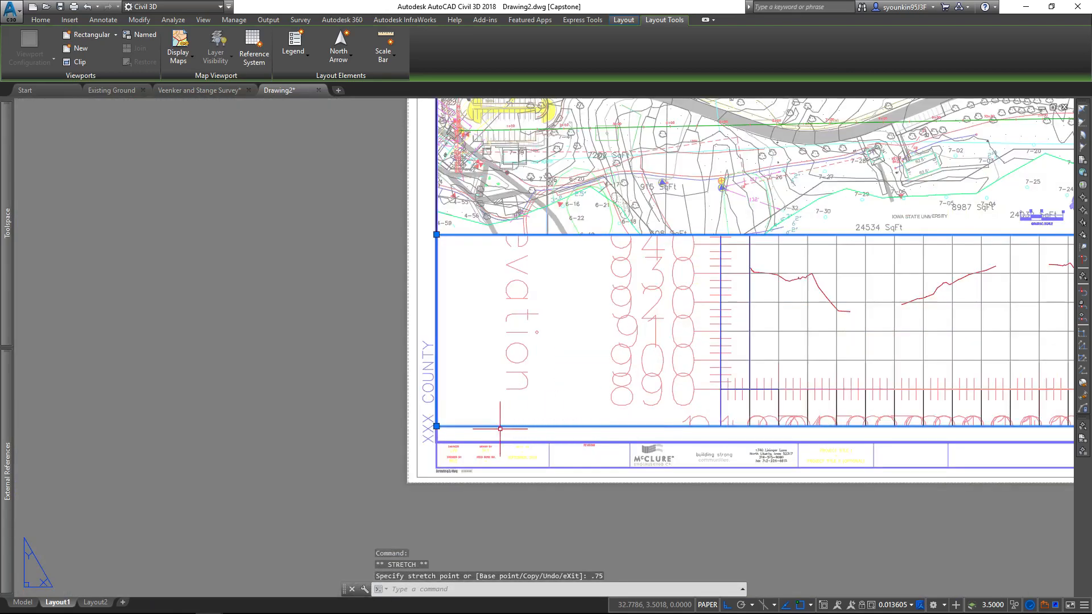
{"action": "left_click", "coordinate": [436, 425]}
{"action": "type", "text": ".75"}
{"action": "key", "text": "Return"}
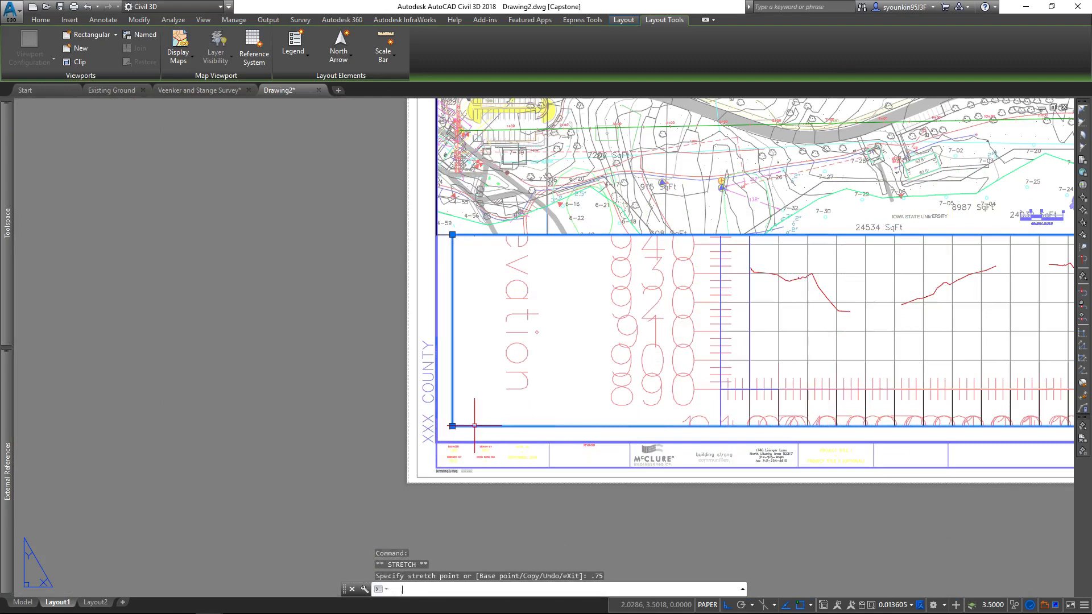
- Check the profile viewport's height and width in its properties
{"action": "middle_click_drag", "start_coordinate": [568, 349], "coordinate": [454, 375]}
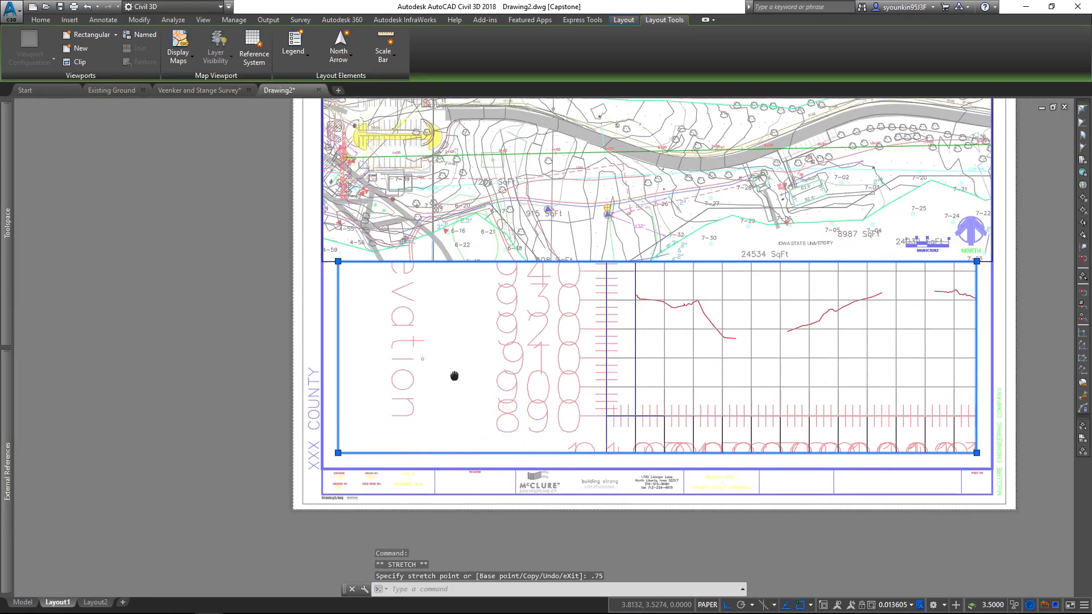
{"action": "right_click", "coordinate": [374, 238]}
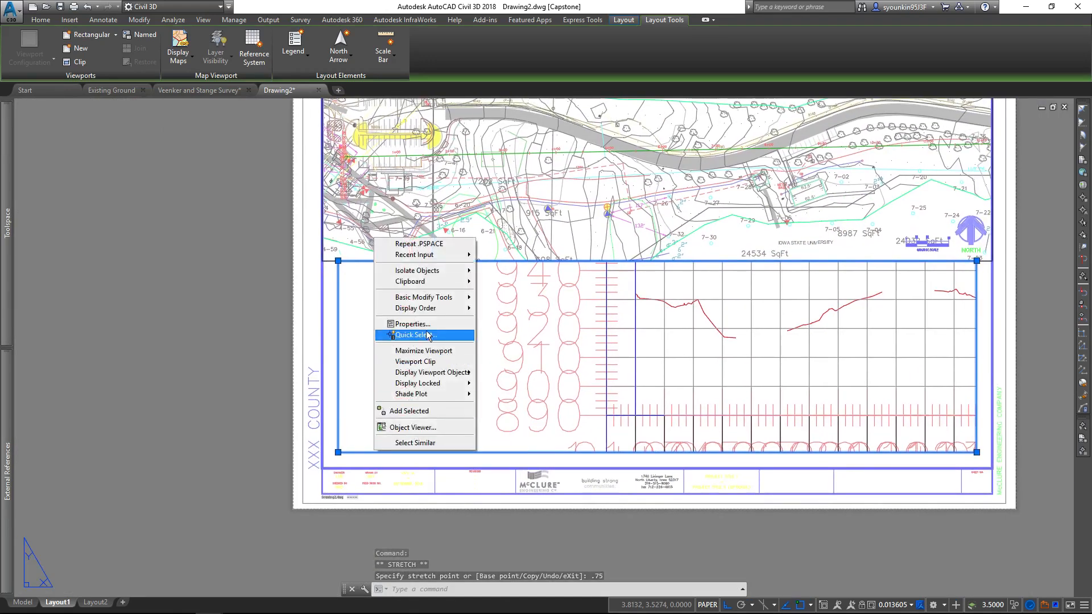
{"action": "left_click", "coordinate": [421, 322]}
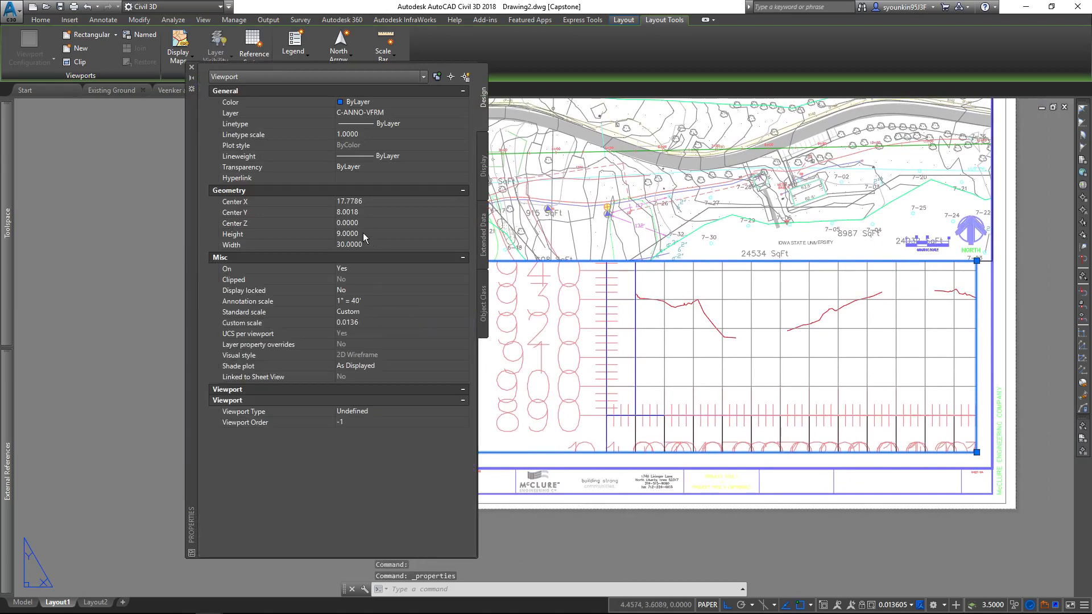
{"action": "left_click", "coordinate": [192, 67]}
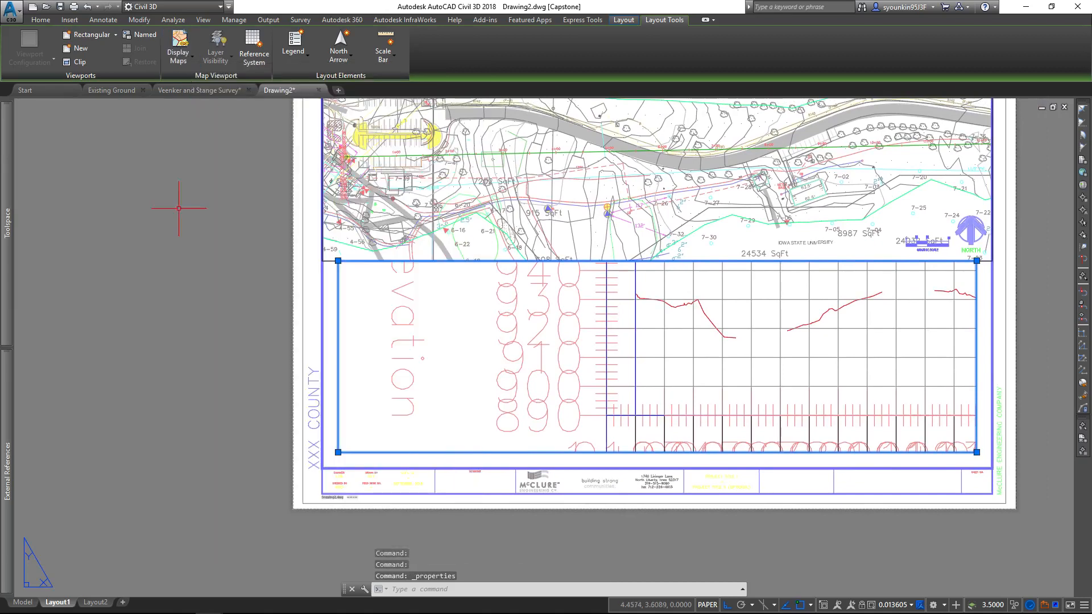
- Draw a 30 by 9 rectangle of lines in model space, in the empty area below the profile view
{"action": "left_click", "coordinate": [22, 602]}
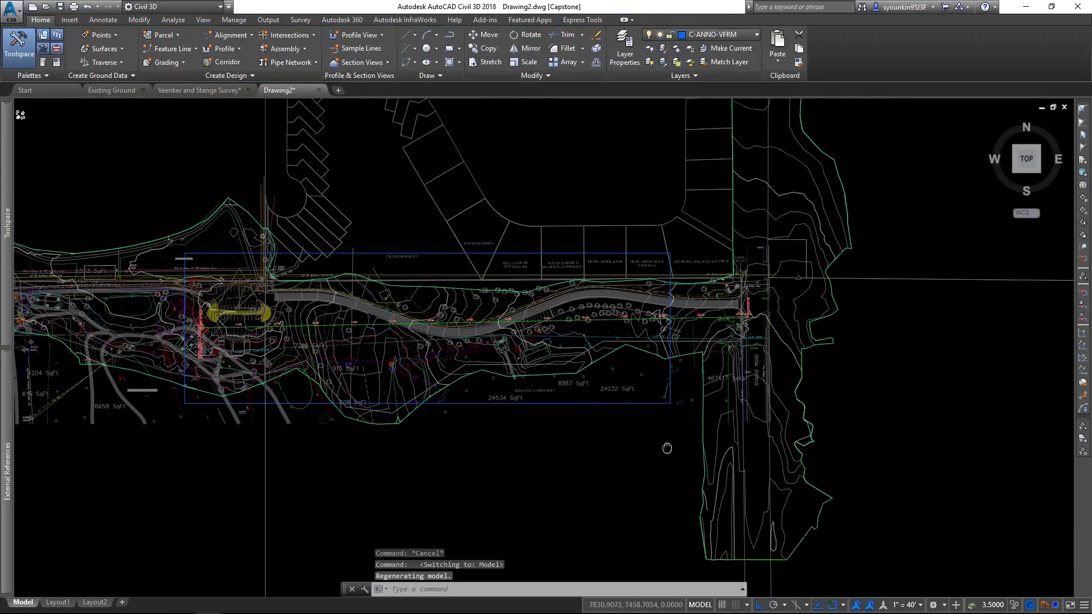
{"action": "scroll", "coordinate": [670, 405], "scroll_direction": "down", "scroll_amount": 5}
{"action": "middle_click_drag", "start_coordinate": [819, 335], "coordinate": [728, 371]}
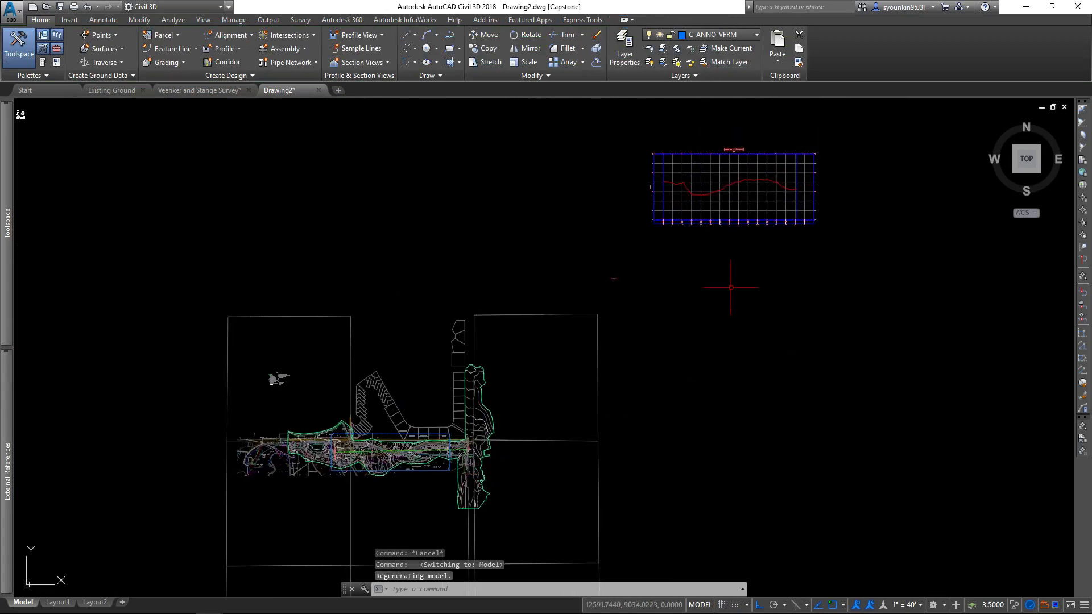
{"action": "type", "text": "l"}
{"action": "key", "text": "Return"}
{"action": "left_click", "coordinate": [692, 323]}
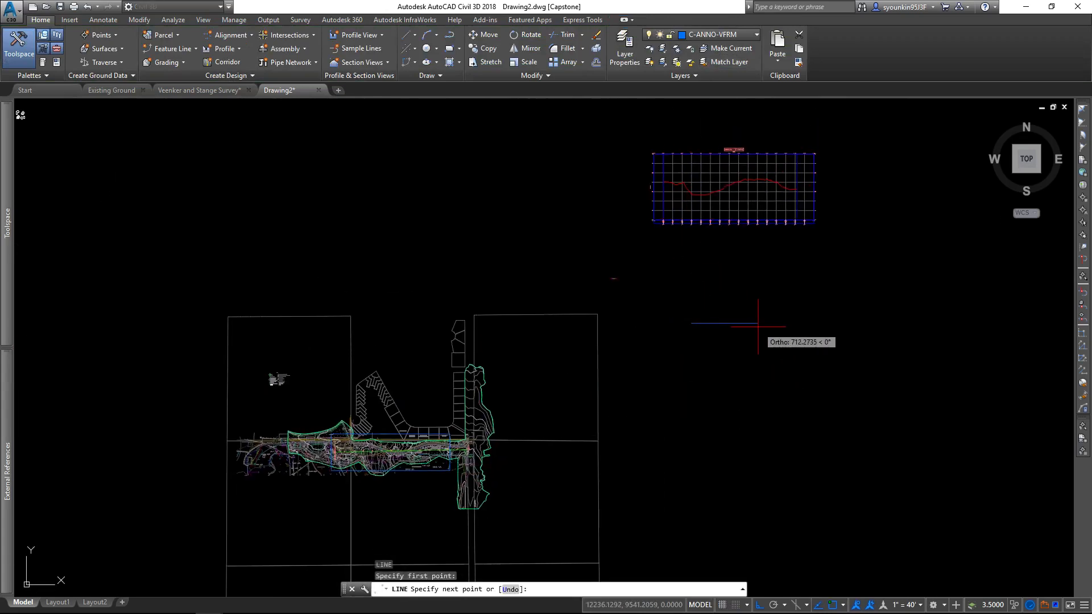
{"action": "type", "text": "30."}
{"action": "key", "text": "Return"}
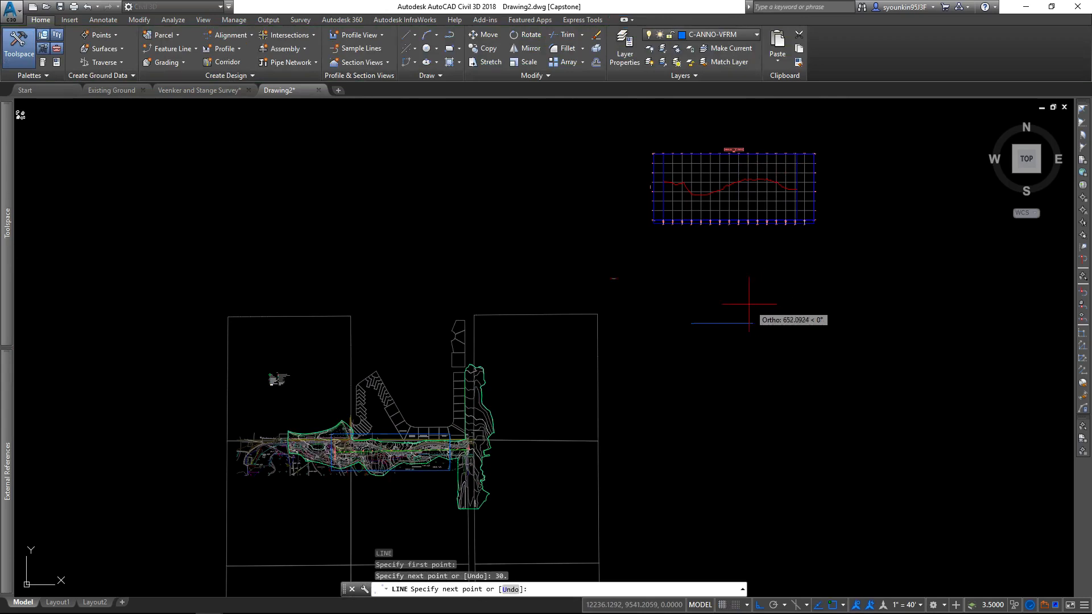
{"action": "type", "text": "9"}
{"action": "key", "text": "Return"}
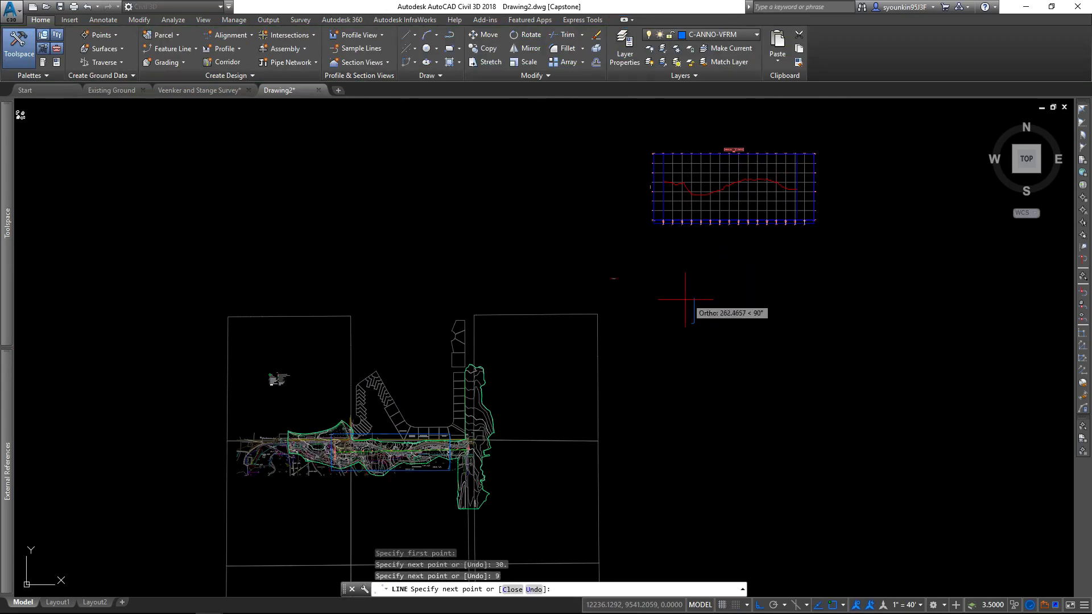
{"action": "scroll", "coordinate": [677, 321], "scroll_direction": "up", "scroll_amount": 4}
{"action": "type", "text": "30"}
{"action": "key", "text": "Return"}
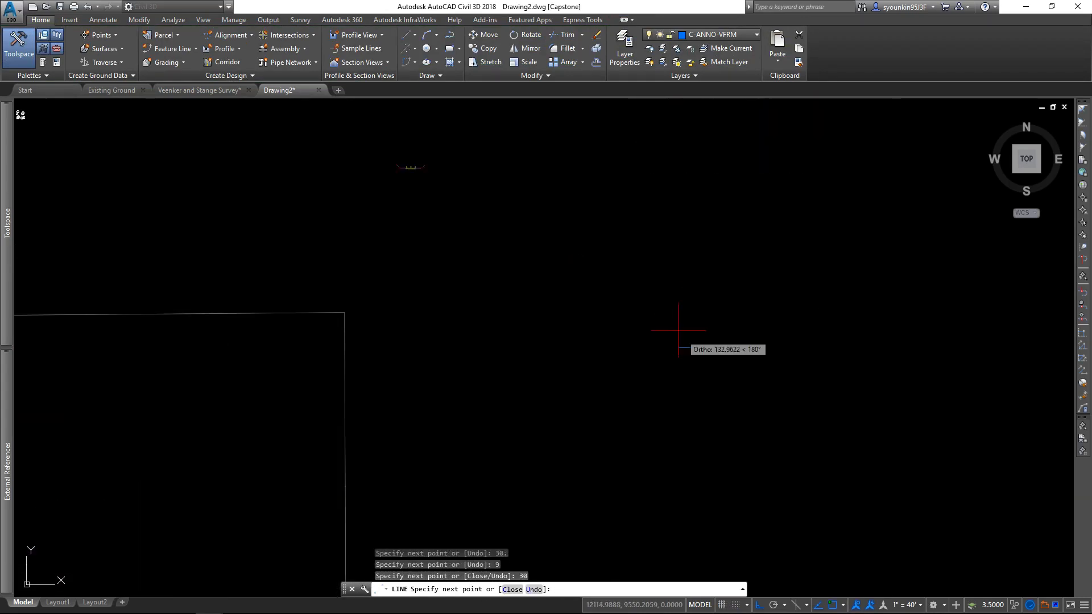
{"action": "scroll", "coordinate": [700, 338], "scroll_direction": "down", "scroll_amount": 3}
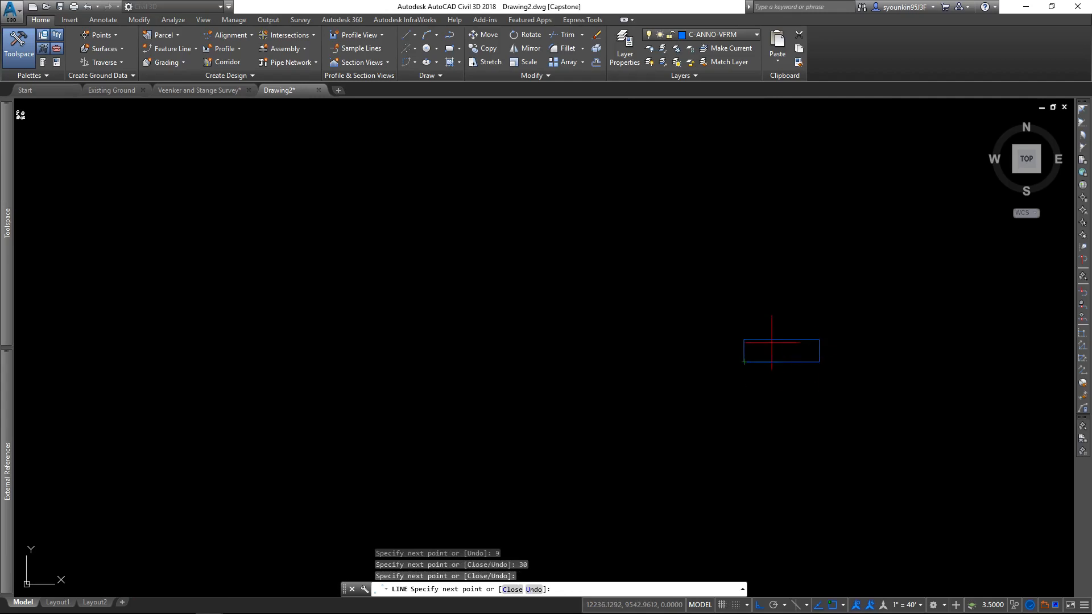
{"action": "key", "text": "Escape"}
- Scale the four lines of the 30 by 9 rectangle by a factor of 40 about its lower-left corner
{"action": "left_click", "coordinate": [699, 302]}
{"action": "left_click", "coordinate": [839, 374]}
{"action": "type", "text": "sc"}
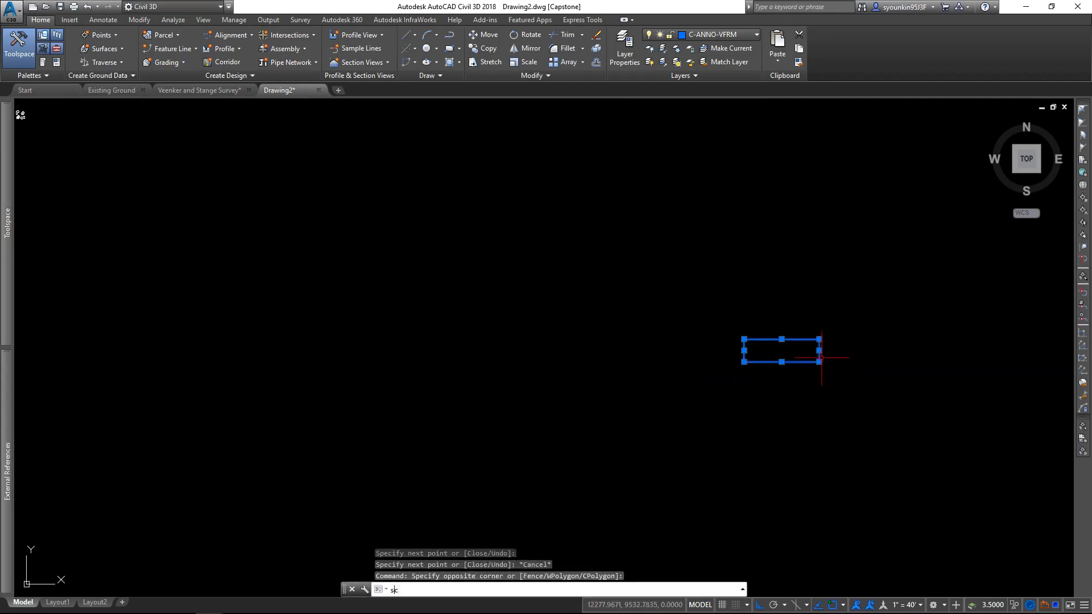
{"action": "type", "text": "ale"}
{"action": "key", "text": "Return"}
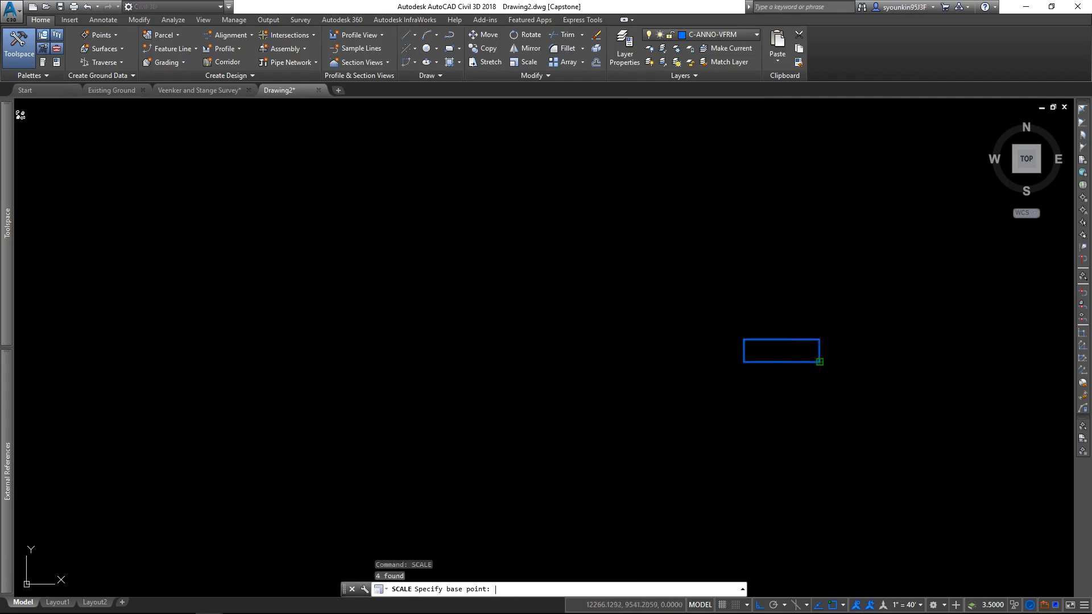
{"action": "left_click", "coordinate": [740, 359]}
{"action": "type", "text": "40"}
{"action": "key", "text": "Return"}
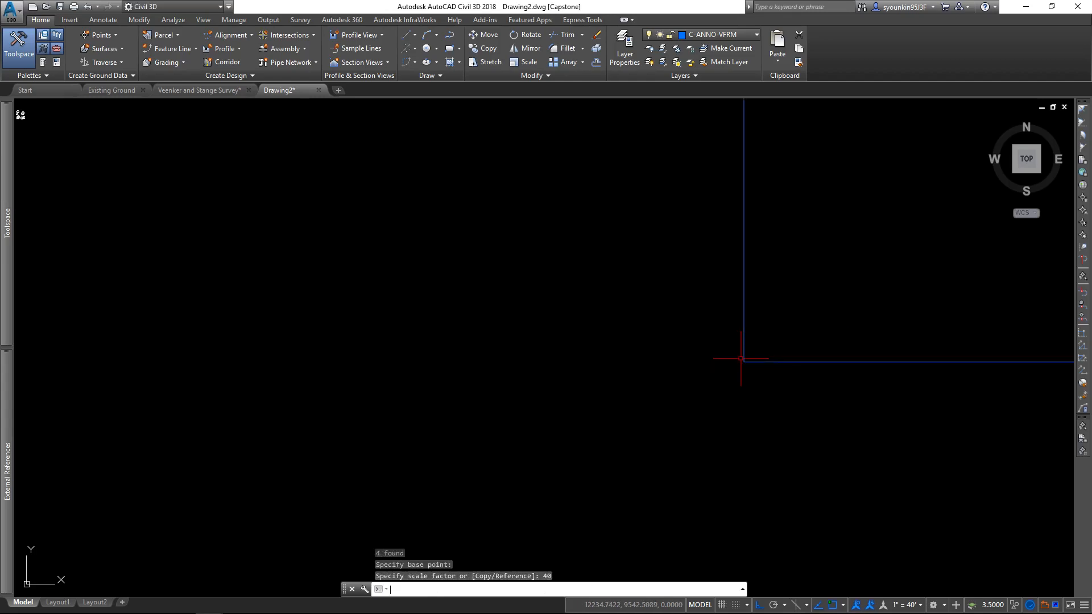
{"action": "scroll", "coordinate": [742, 358], "scroll_direction": "down", "scroll_amount": 6}
{"action": "key", "text": "Escape"}
{"action": "key", "text": "Escape"}
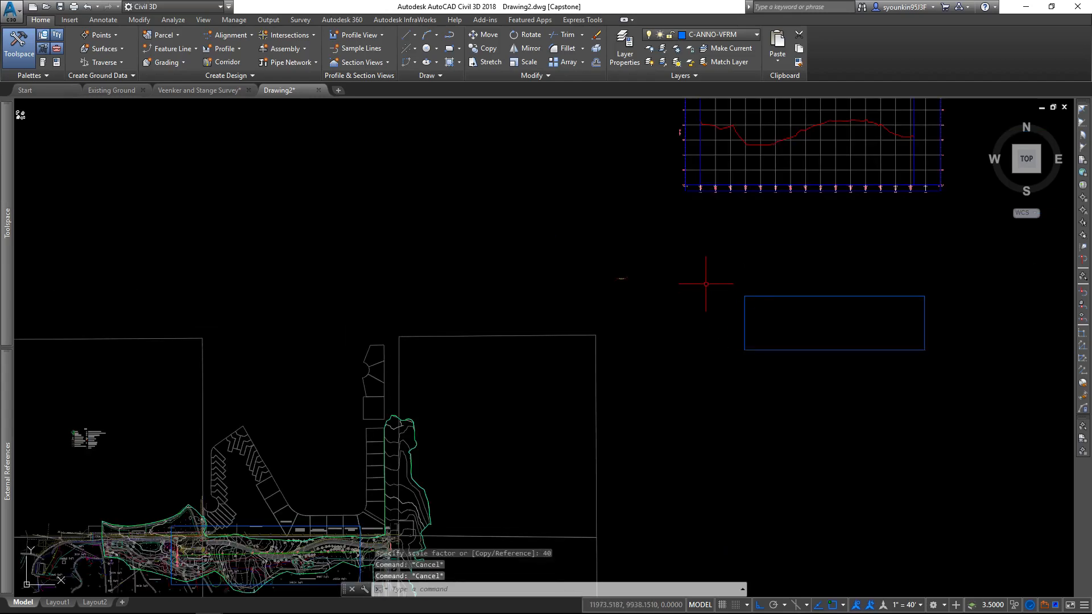
- Join the four lines of the scaled rectangle into one polyline
{"action": "left_click", "coordinate": [707, 288]}
{"action": "left_click", "coordinate": [980, 395]}
{"action": "type", "text": "join"}
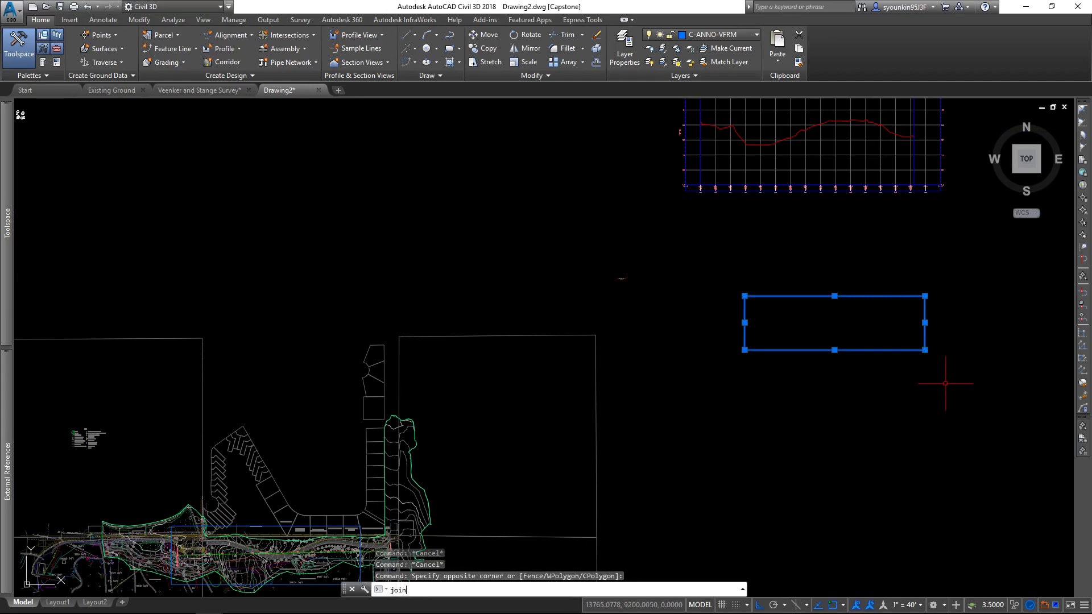
{"action": "key", "text": "Return"}
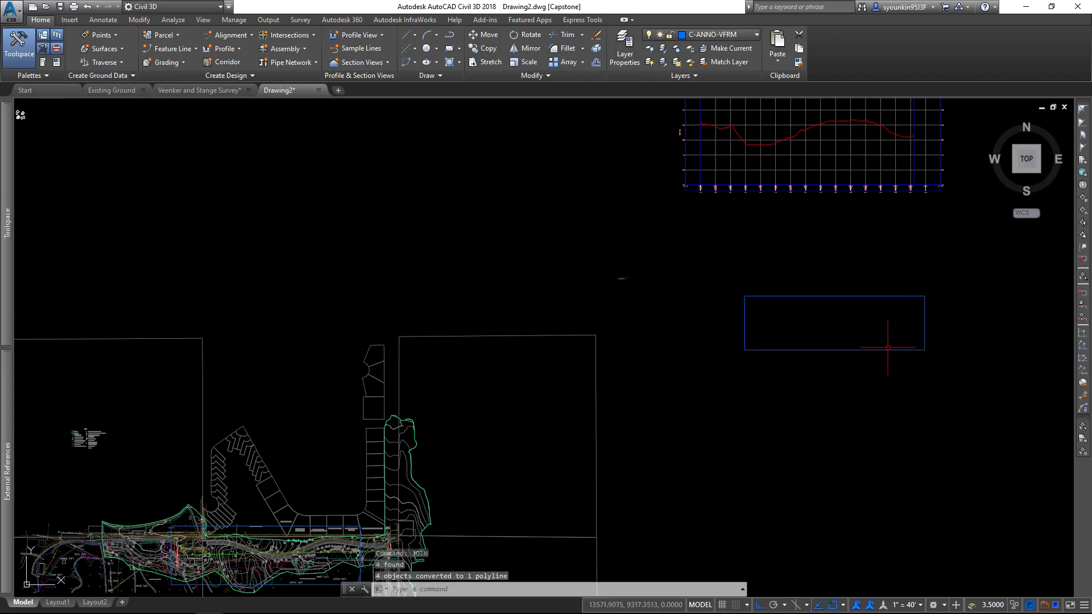
- Move the scaled rectangle by its upper-left corner onto the profile view, just before the start of the existing ground line
{"action": "left_click", "coordinate": [888, 349]}
{"action": "type", "text": "m"}
{"action": "key", "text": "Return"}
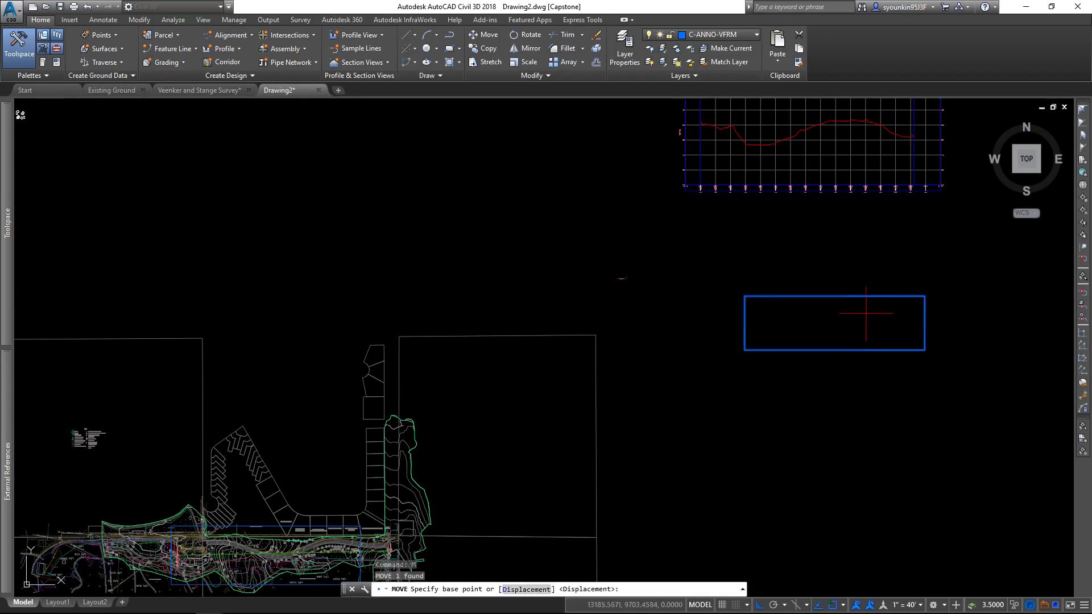
{"action": "left_click", "coordinate": [744, 296]}
{"action": "scroll", "coordinate": [670, 247], "scroll_direction": "up", "scroll_amount": 8}
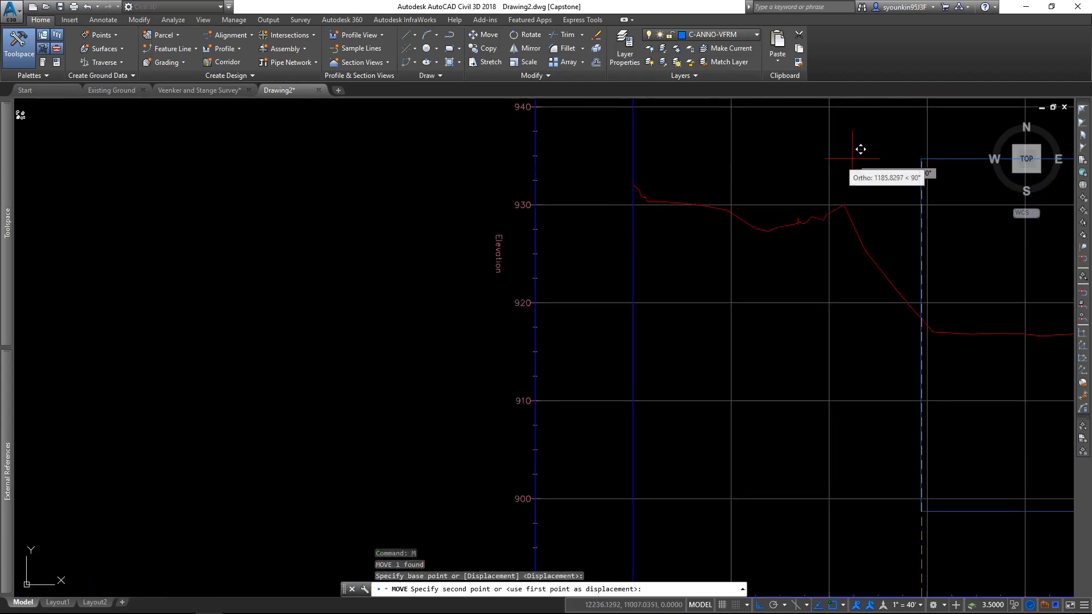
{"action": "key", "text": "F8"}
{"action": "middle_click_drag", "start_coordinate": [743, 165], "coordinate": [759, 295]}
{"action": "left_click", "coordinate": [615, 160]}
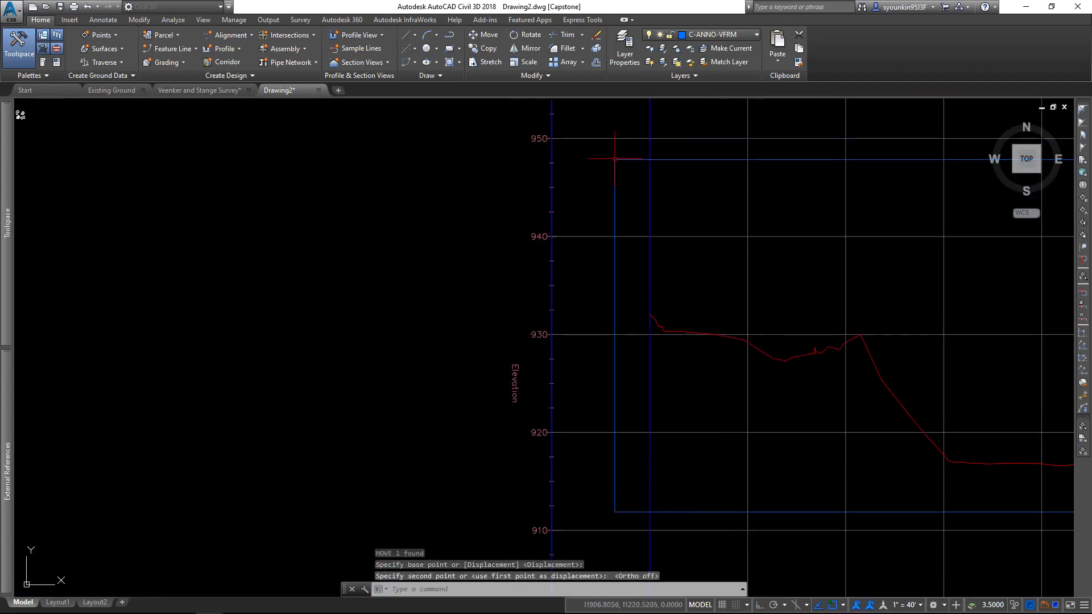
{"action": "key", "text": "Escape"}
- Move the rectangle from its left edge's midpoint to the starting endpoint of the red profile line
{"action": "left_click", "coordinate": [614, 288]}
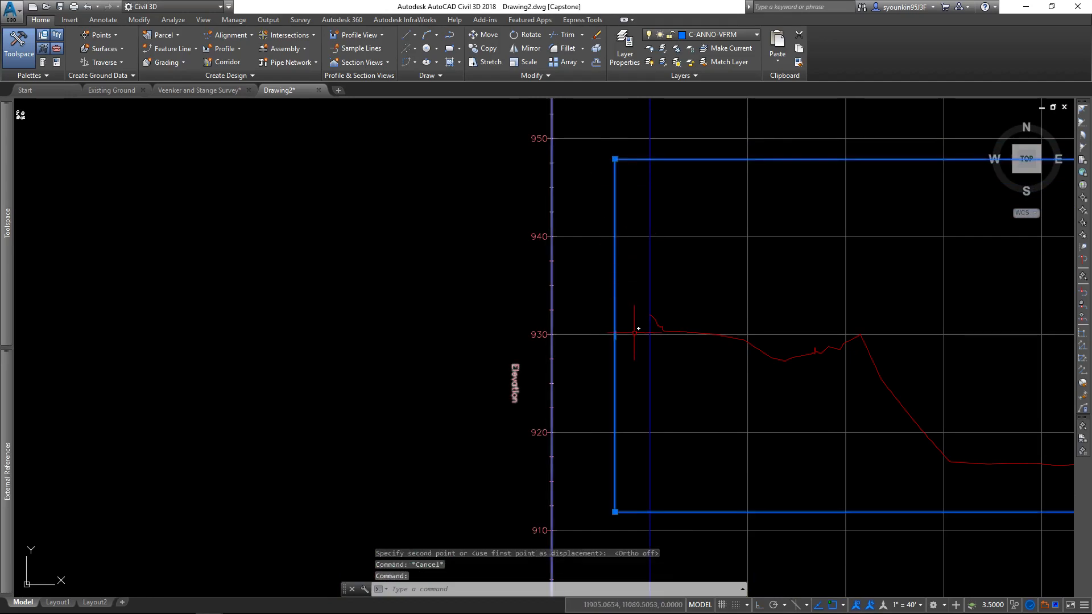
{"action": "type", "text": "m"}
{"action": "key", "text": "Return"}
{"action": "left_click", "coordinate": [617, 318]}
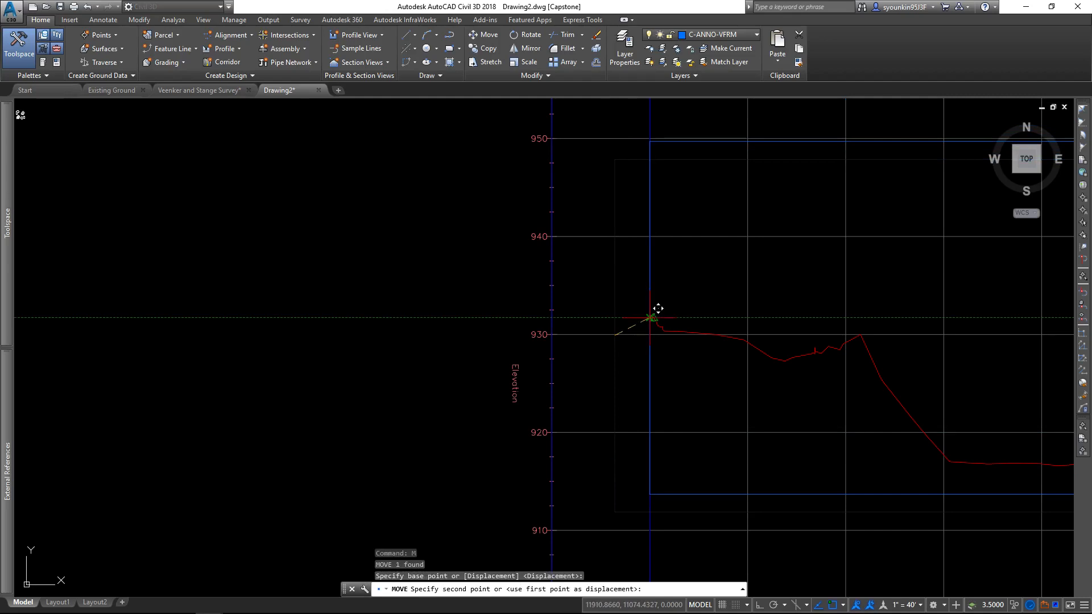
{"action": "scroll", "coordinate": [659, 310], "scroll_direction": "up", "scroll_amount": 8}
{"action": "left_click", "coordinate": [652, 245]}
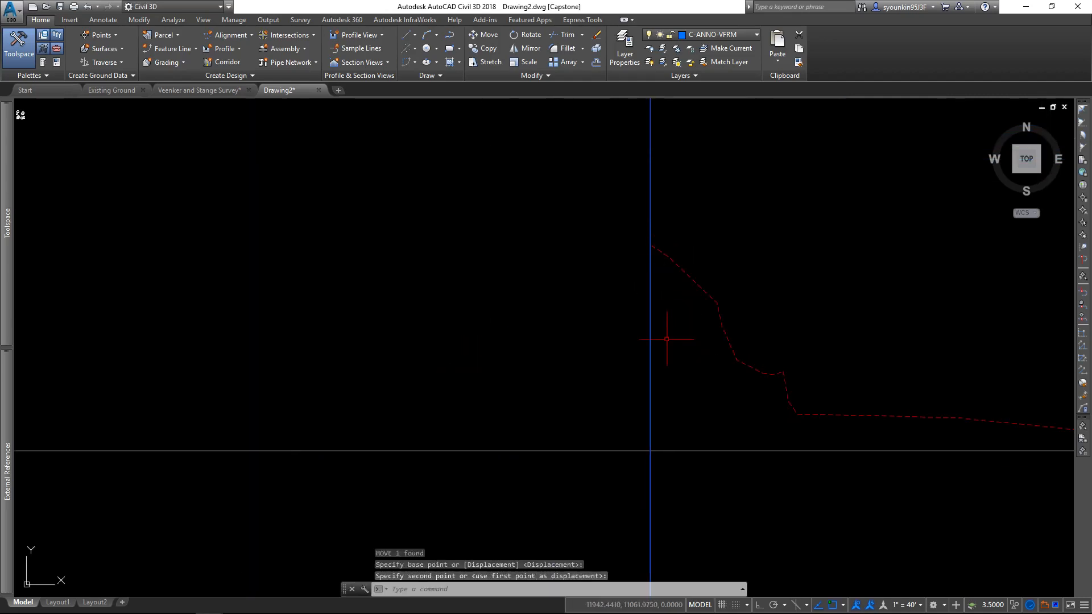
{"action": "key", "text": "Escape"}
- Move the rectangle polyline 40 units horizontally to the left of the profile's starting point
{"action": "left_click", "coordinate": [651, 435]}
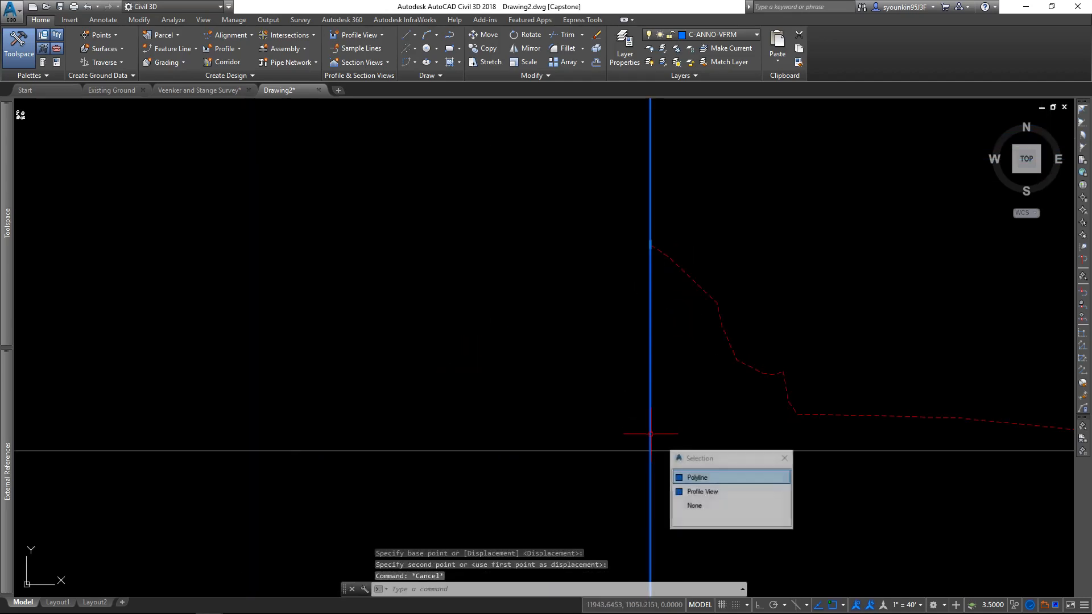
{"action": "left_click", "coordinate": [698, 482]}
{"action": "scroll", "coordinate": [647, 380], "scroll_direction": "down", "scroll_amount": 5}
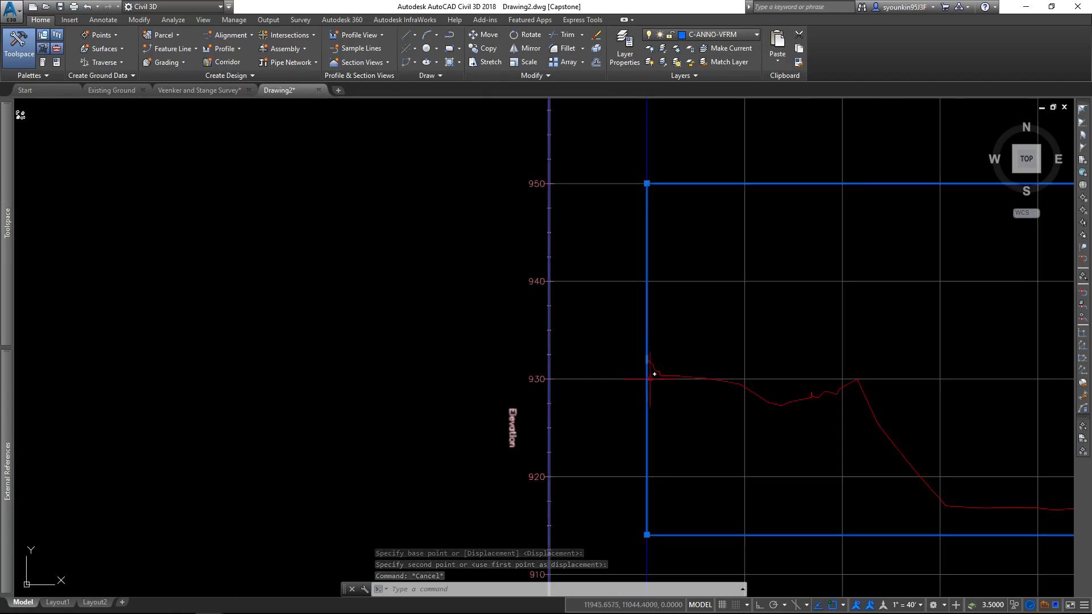
{"action": "type", "text": "m"}
{"action": "key", "text": "Return"}
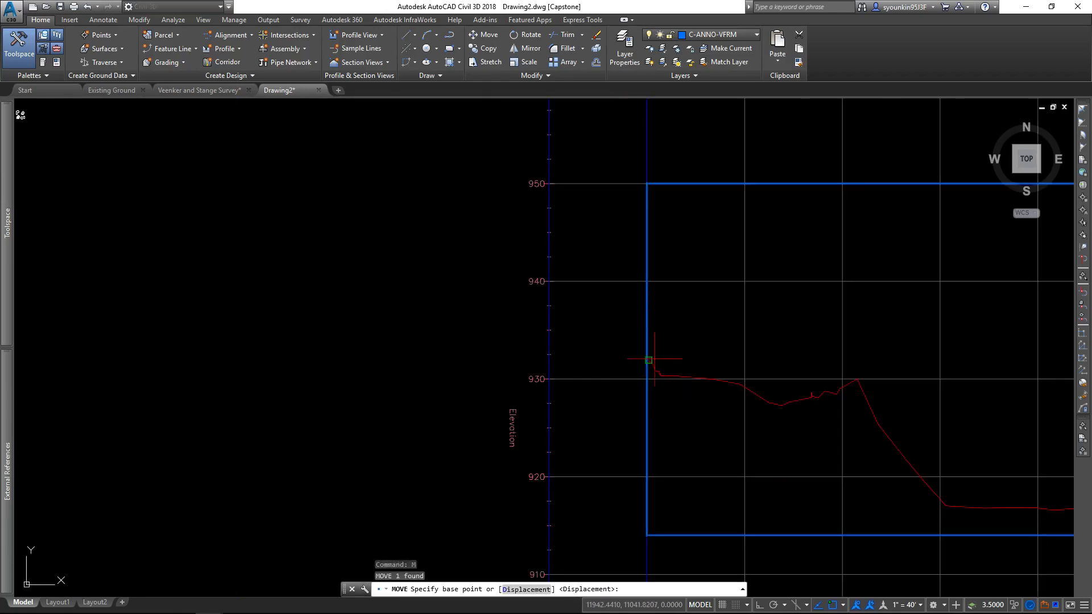
{"action": "left_click", "coordinate": [647, 360]}
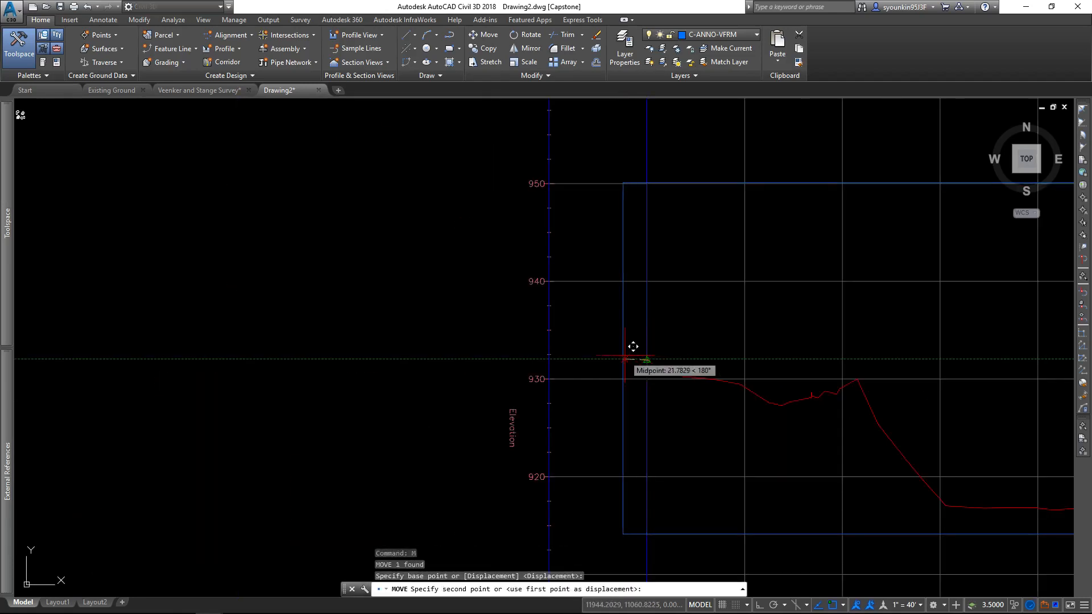
{"action": "type", "text": "40"}
{"action": "key", "text": "Return"}
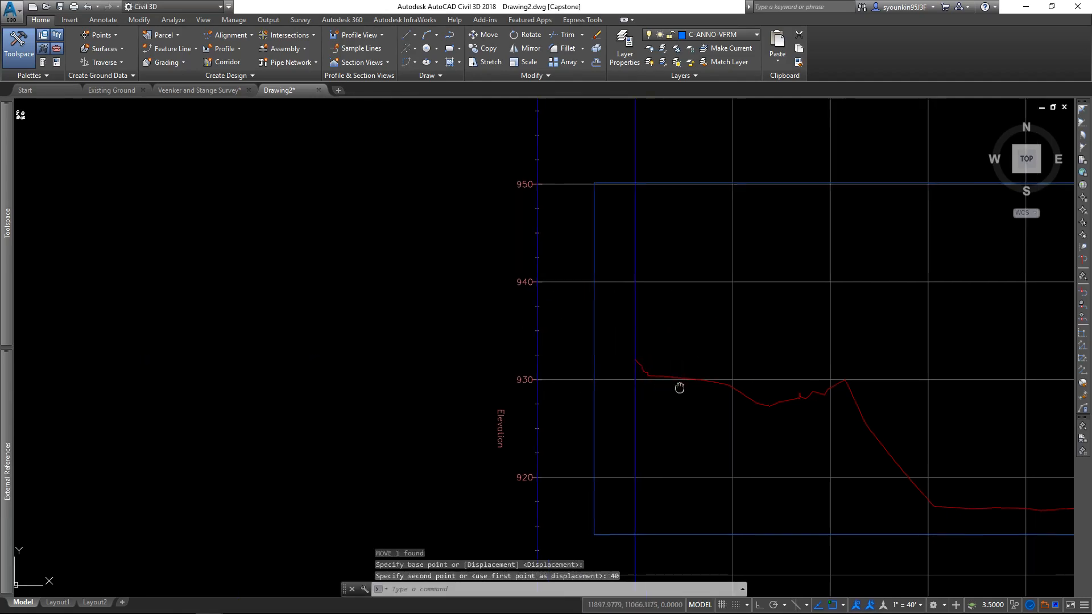
{"action": "scroll", "coordinate": [678, 382], "scroll_direction": "down", "scroll_amount": 4}
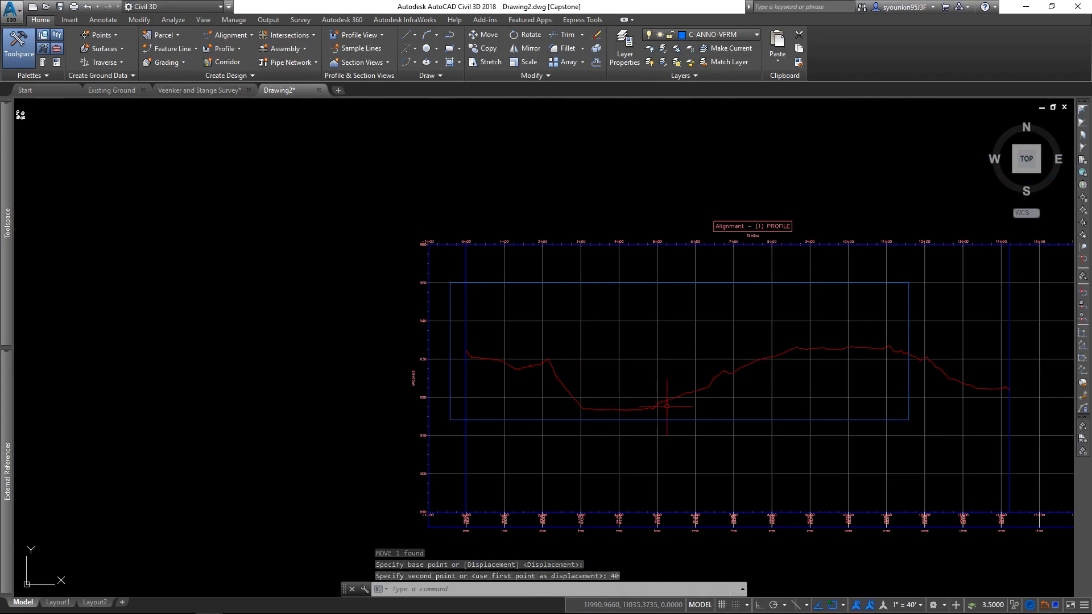
- Move the viewport-sized rectangle on the profile view slightly straight down from its lower-right corner, with ortho on and object snap off
{"action": "key", "text": "Escape"}
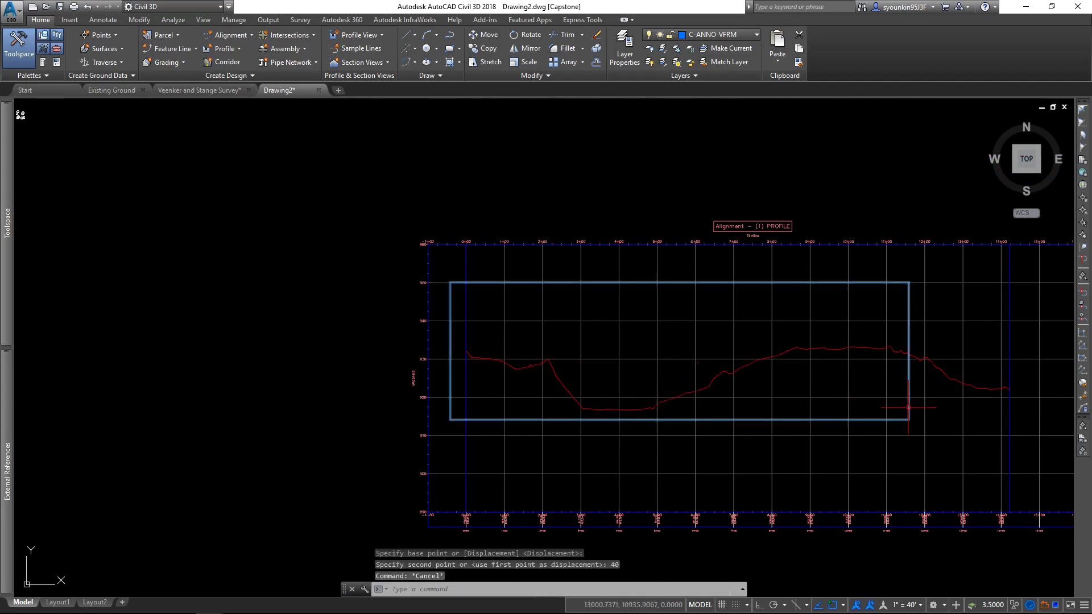
{"action": "left_click", "coordinate": [908, 401]}
{"action": "type", "text": "m"}
{"action": "key", "text": "Return"}
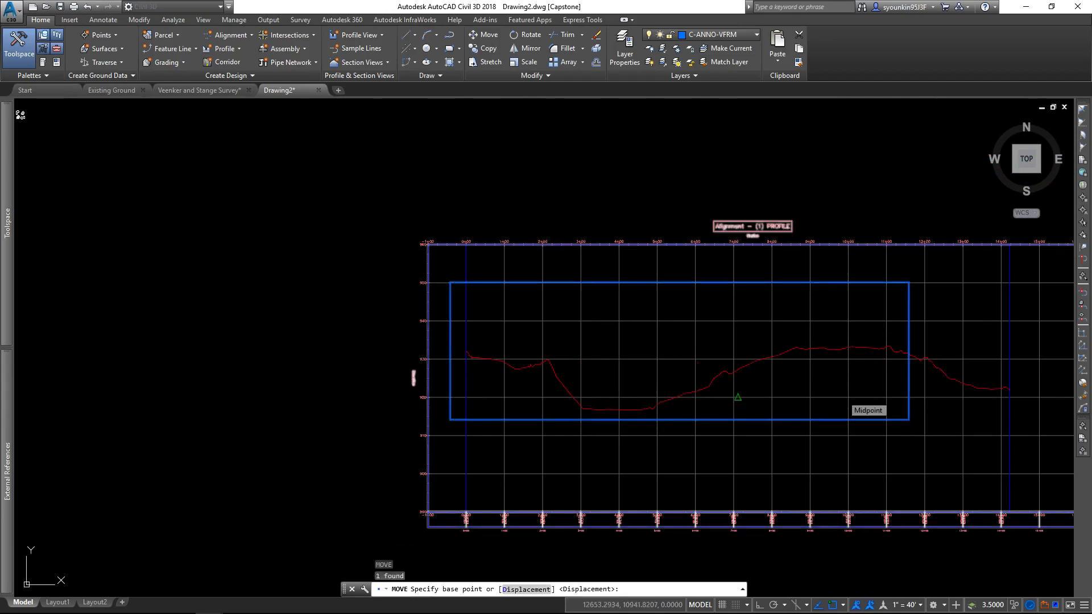
{"action": "key", "text": "Return"}
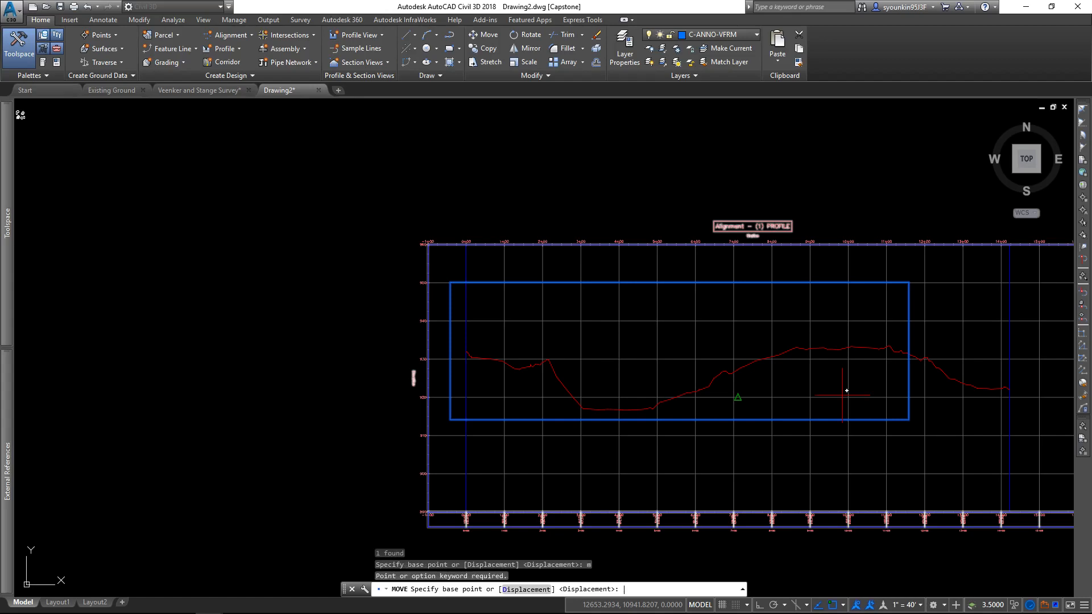
{"action": "left_click", "coordinate": [910, 420]}
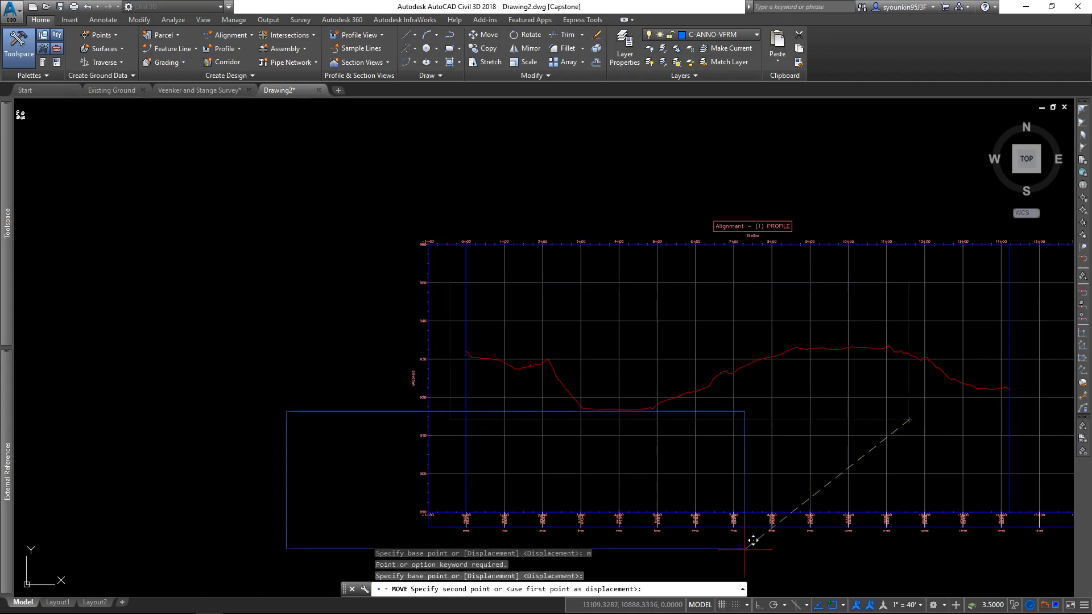
{"action": "key", "text": "F8"}
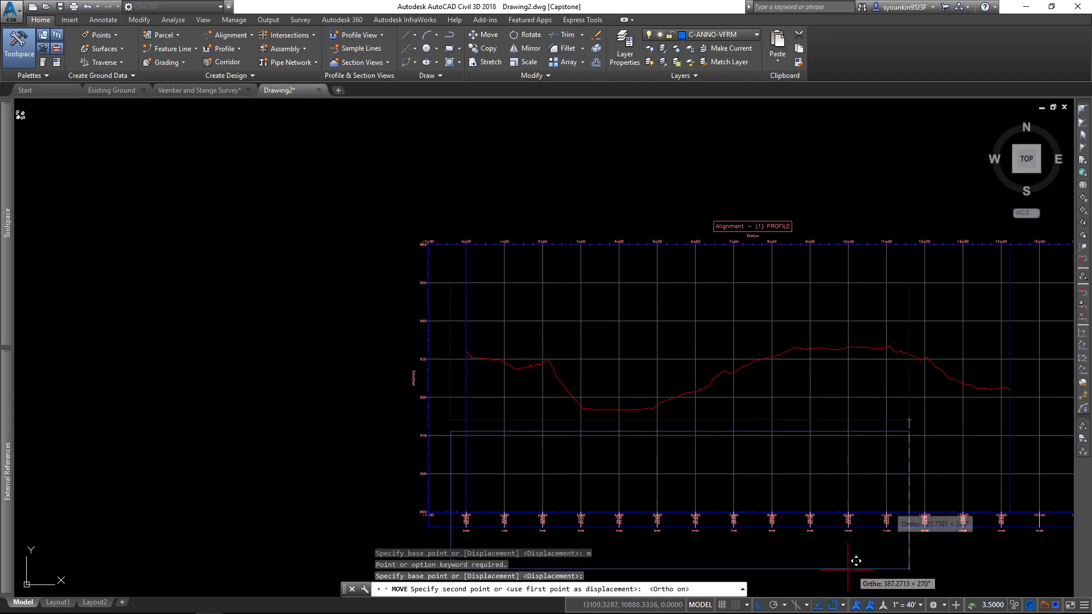
{"action": "key", "text": "F3"}
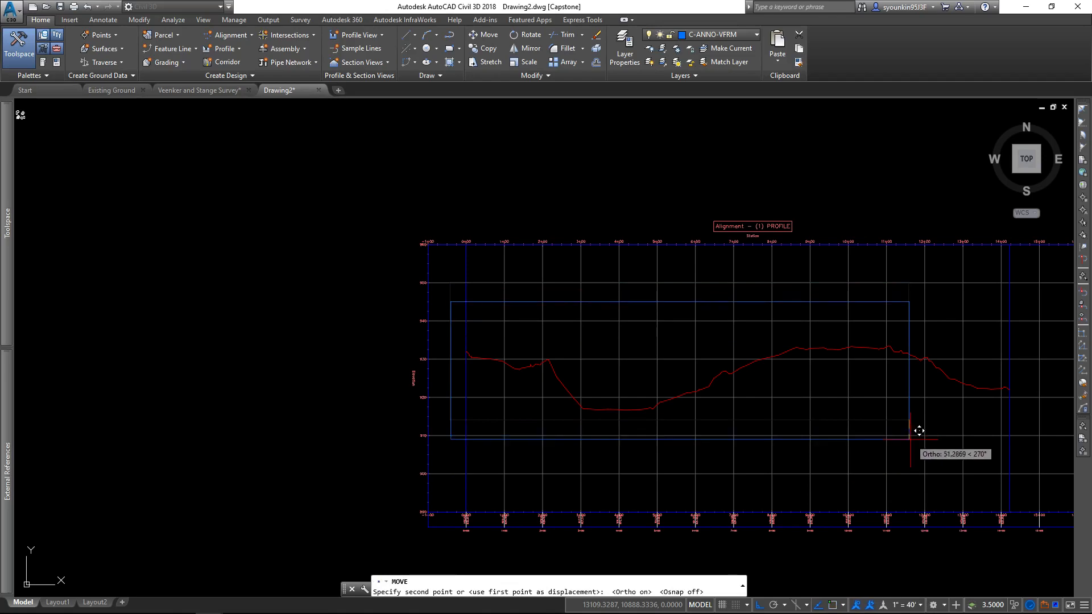
{"action": "left_click", "coordinate": [911, 447]}
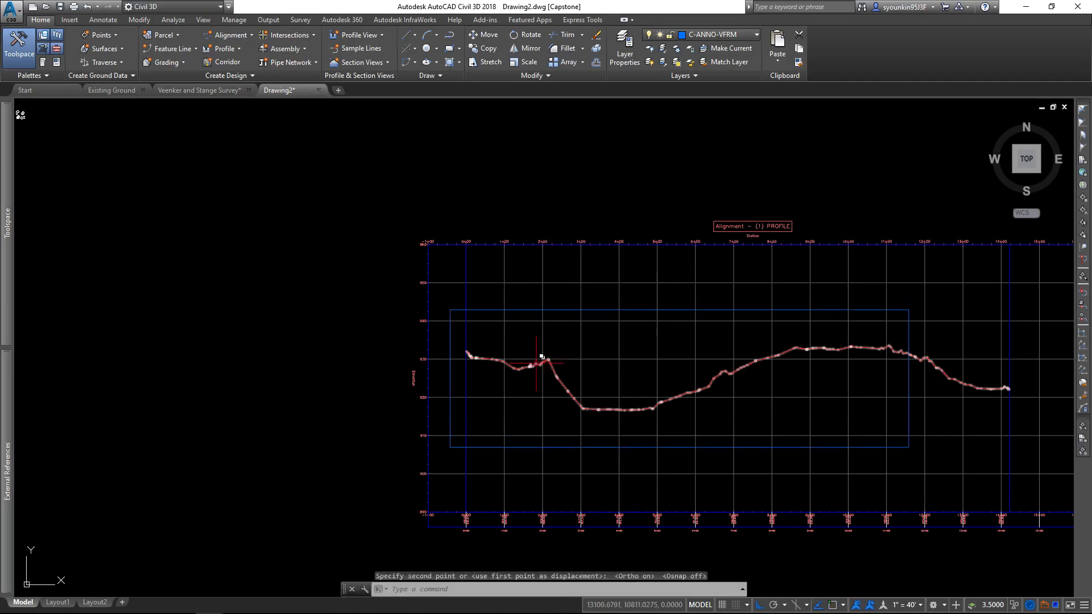
- Switch to Layout1 and activate model space inside the profile viewport, showing the whole profile view
{"action": "middle_click_drag", "start_coordinate": [674, 390], "coordinate": [595, 370]}
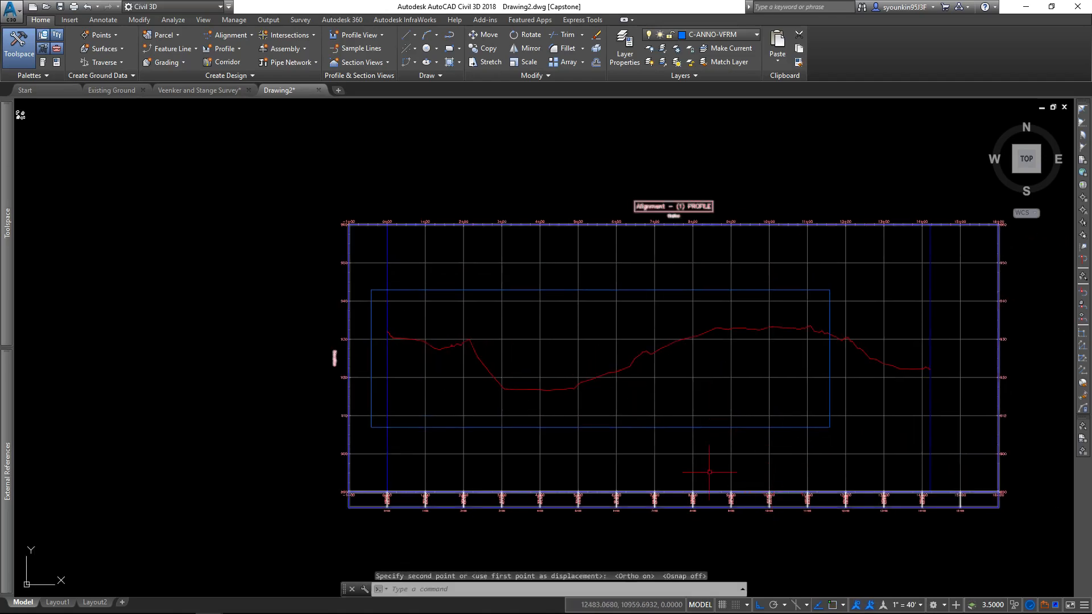
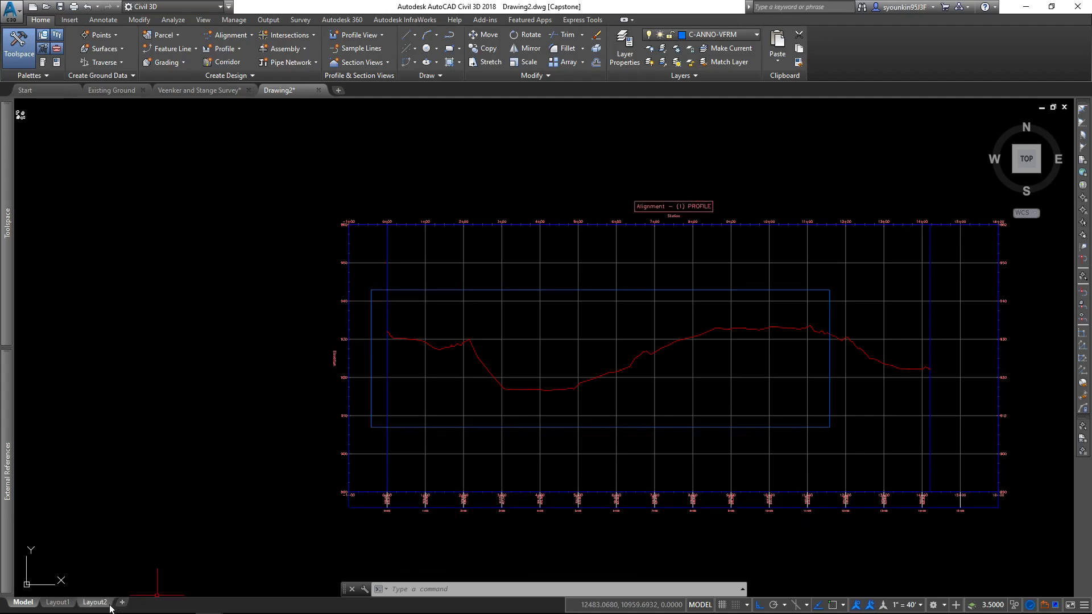
{"action": "left_click", "coordinate": [58, 603]}
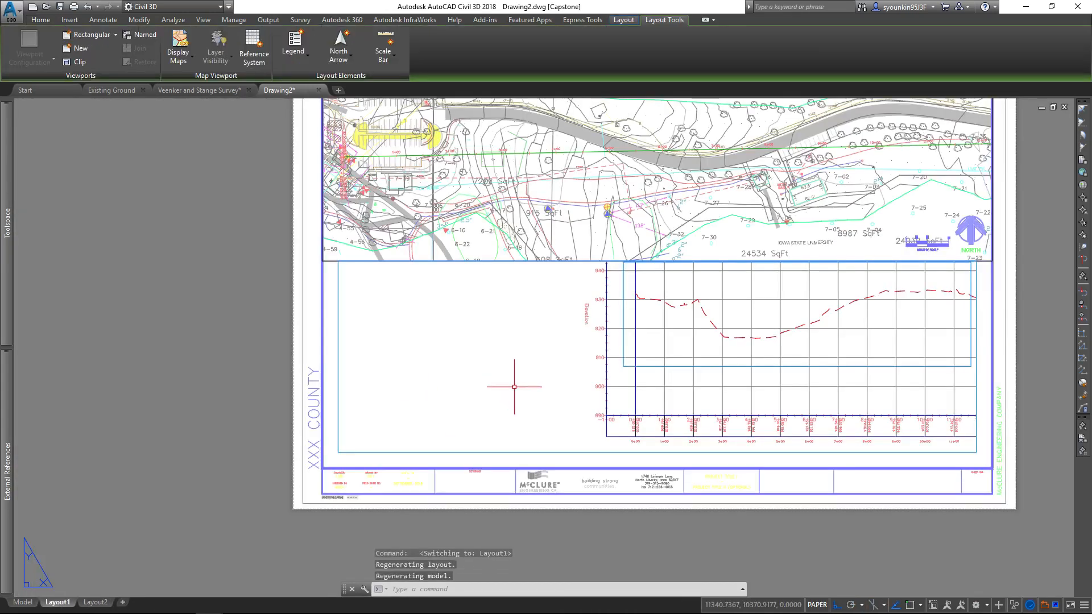
{"action": "double_click", "coordinate": [545, 389]}
{"action": "scroll", "coordinate": [532, 370], "scroll_direction": "down", "scroll_amount": 4}
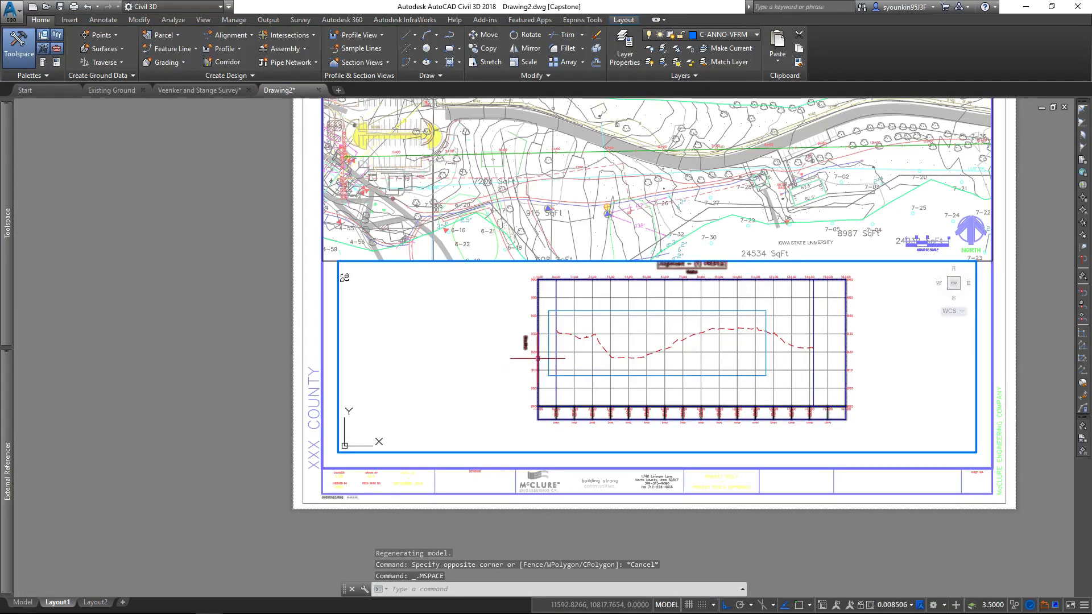
- Zoom the profile viewport with Zoom Window from the rectangle's lower-left corner to its upper-right corner
{"action": "type", "text": "zoo"}
{"action": "key", "text": "Return"}
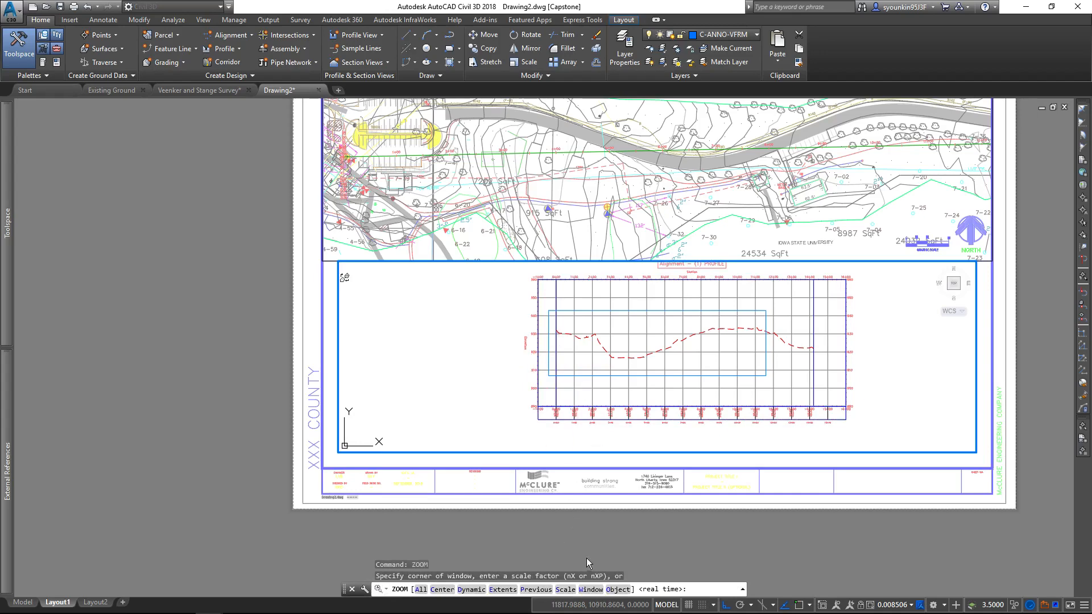
{"action": "left_click", "coordinate": [590, 589]}
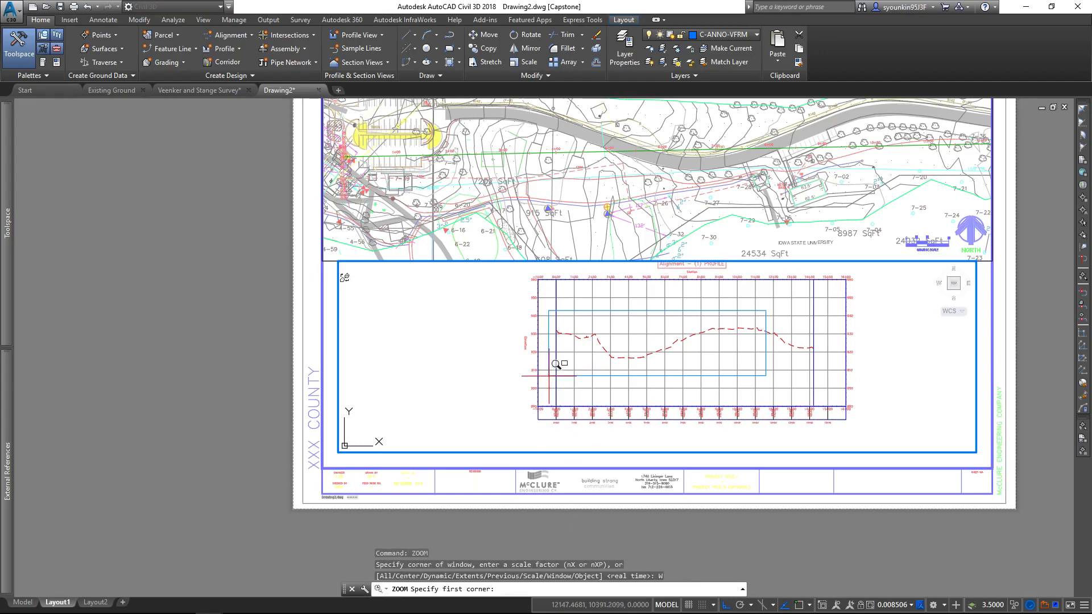
{"action": "scroll", "coordinate": [549, 375], "scroll_direction": "up", "scroll_amount": 10}
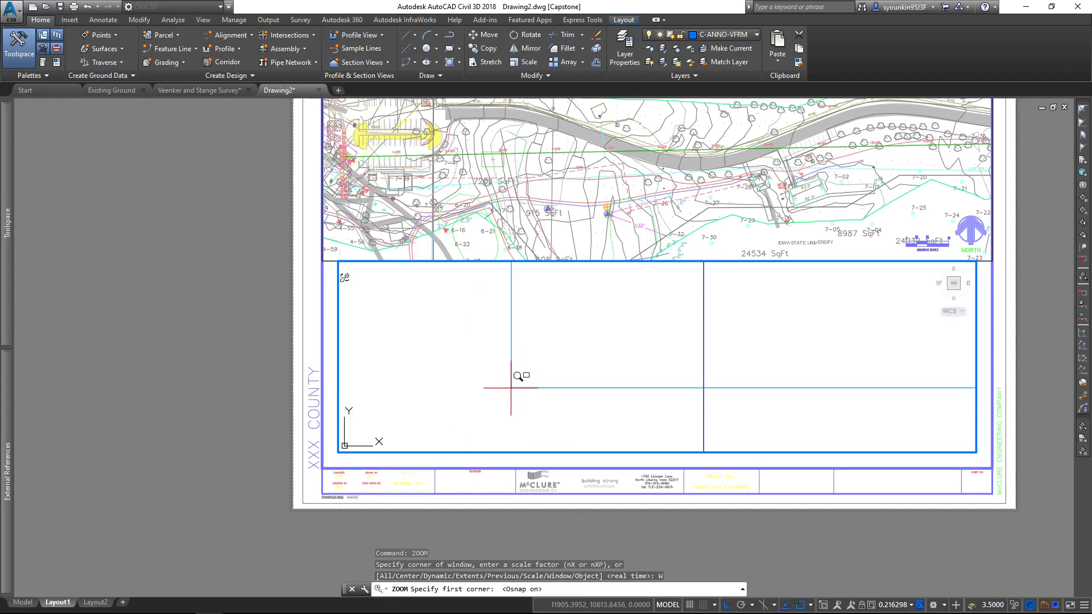
{"action": "scroll", "coordinate": [634, 367], "scroll_direction": "down", "scroll_amount": 7}
{"action": "middle_click_drag", "start_coordinate": [770, 344], "coordinate": [524, 378]}
{"action": "scroll", "coordinate": [524, 378], "scroll_direction": "down", "scroll_amount": 5}
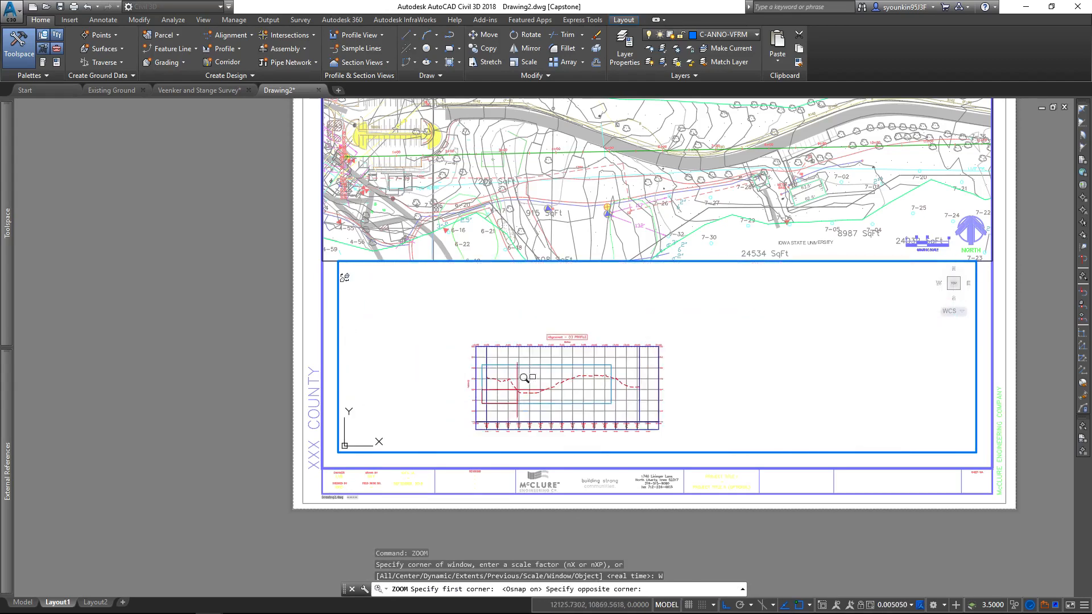
{"action": "scroll", "coordinate": [588, 374], "scroll_direction": "up", "scroll_amount": 5}
{"action": "scroll", "coordinate": [603, 310], "scroll_direction": "up", "scroll_amount": 3}
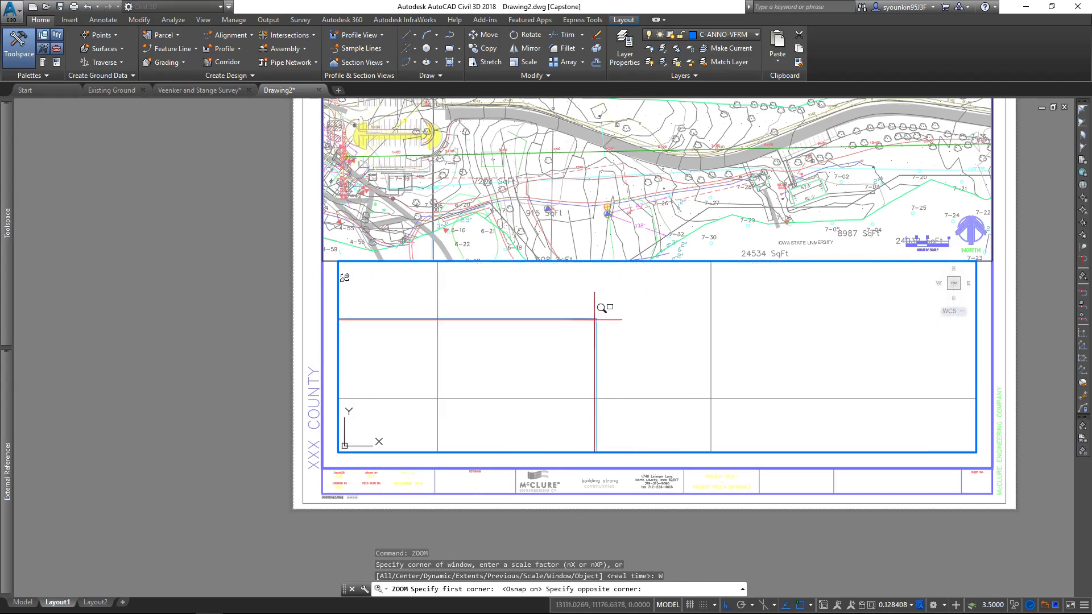
{"action": "left_click", "coordinate": [596, 319]}
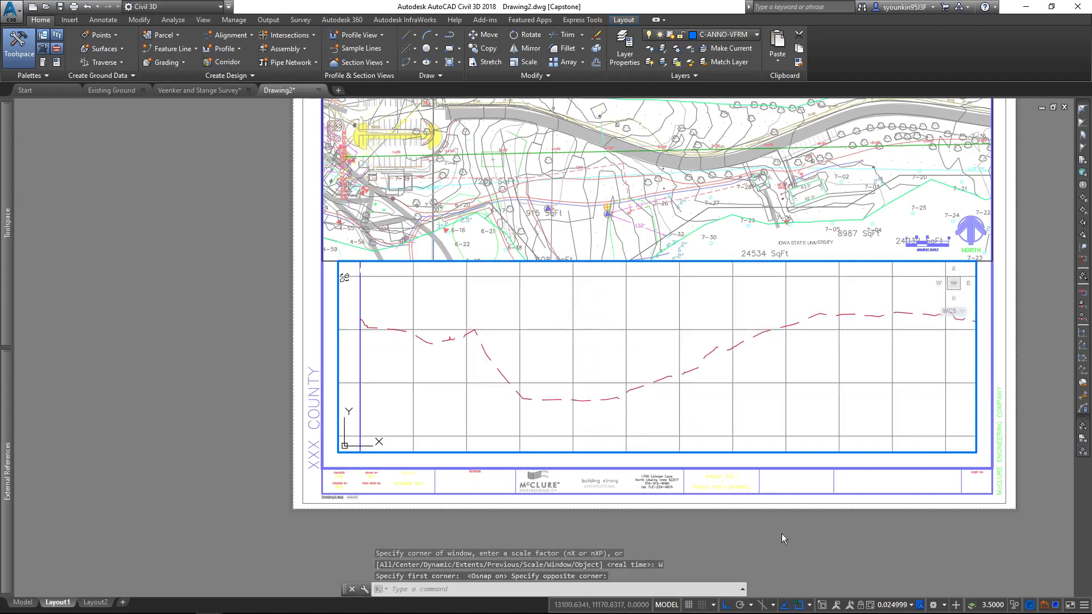
- Set the profile viewport's annotation scale to 1" = 40' and return to paper space
{"action": "left_click", "coordinate": [912, 605]}
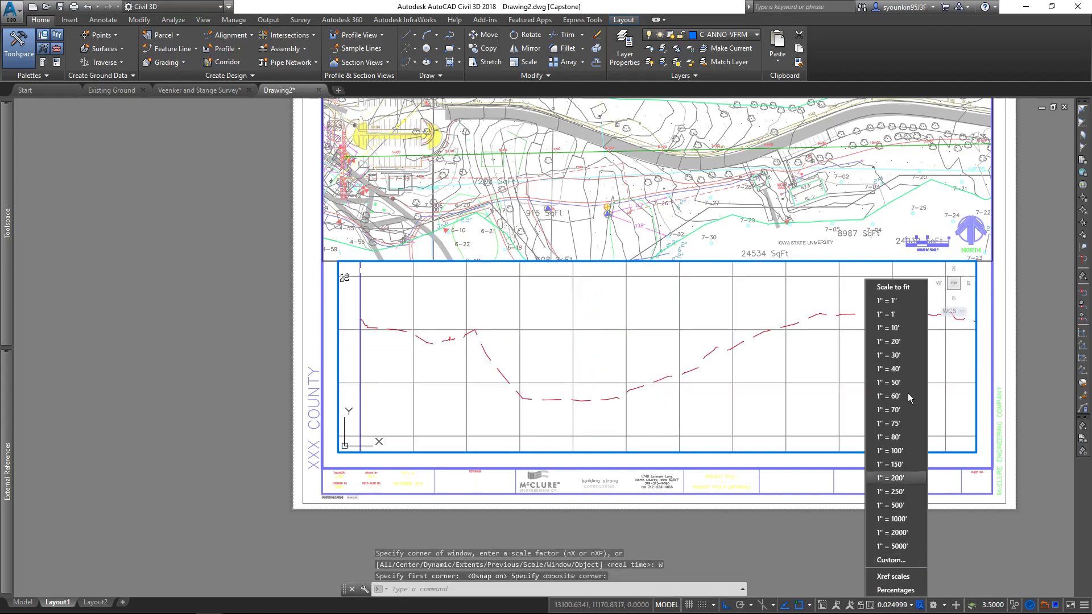
{"action": "left_click", "coordinate": [903, 363]}
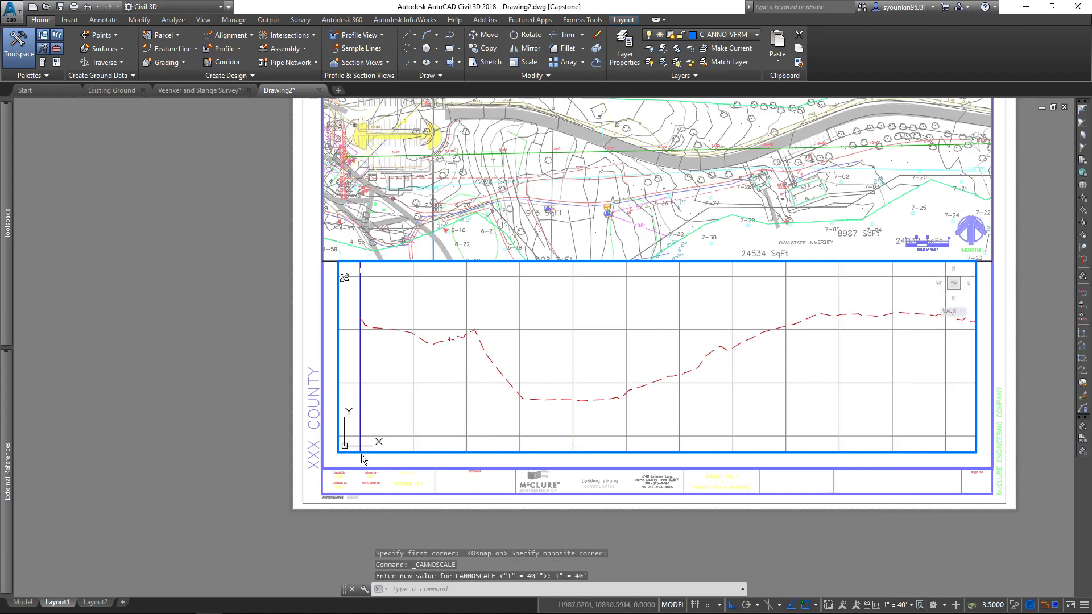
{"action": "key", "text": "Escape"}
{"action": "double_click", "coordinate": [254, 341]}
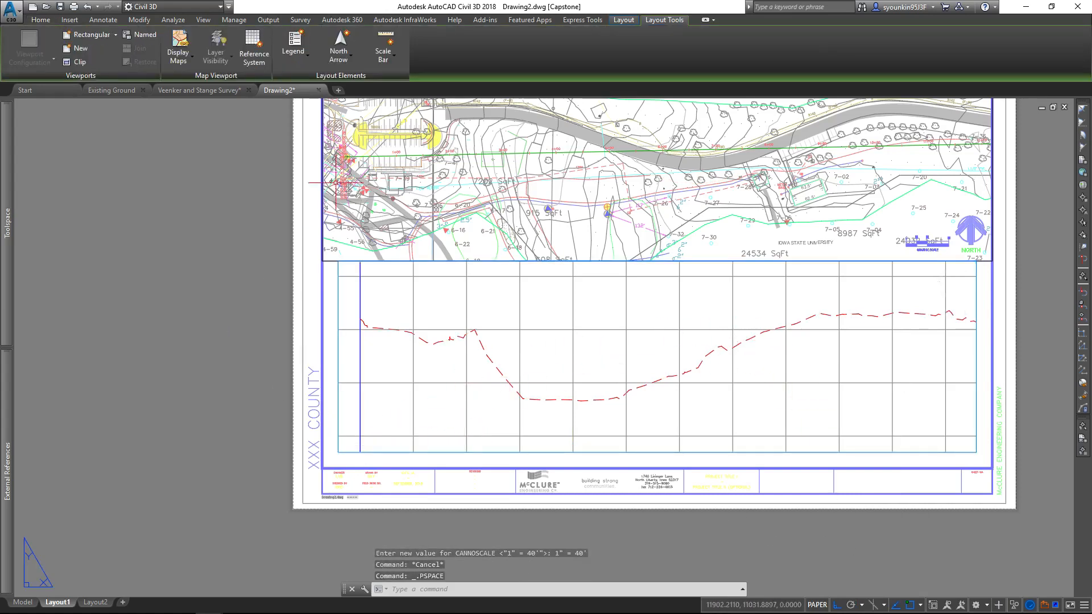
- Create a narrow rectangular viewport, 0.75 wide and 9 high, between the left sheet border and the profile viewport
{"action": "left_click", "coordinate": [88, 35]}
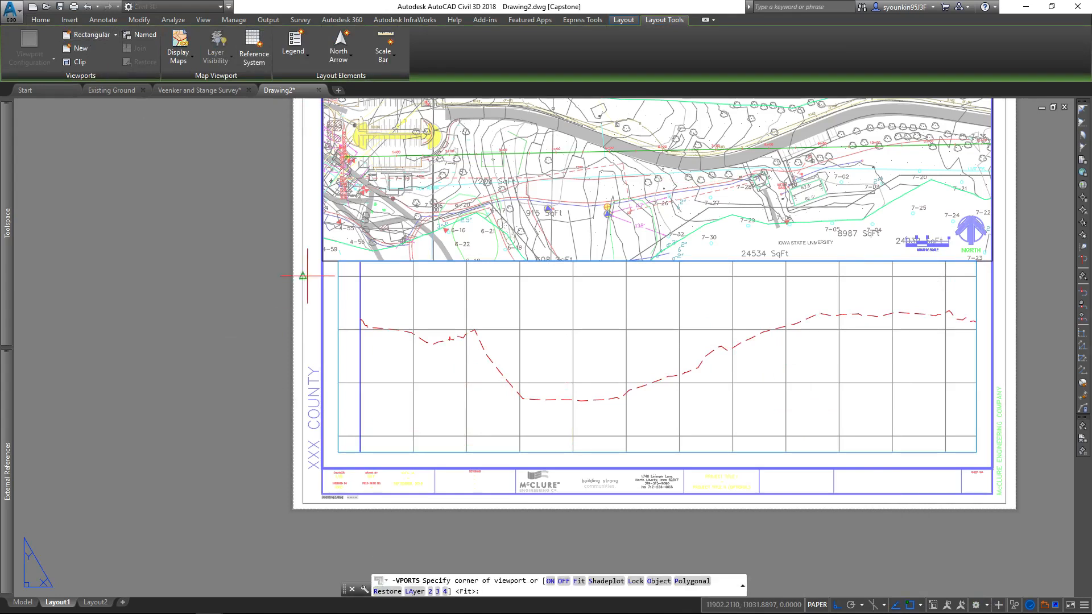
{"action": "left_click", "coordinate": [322, 261]}
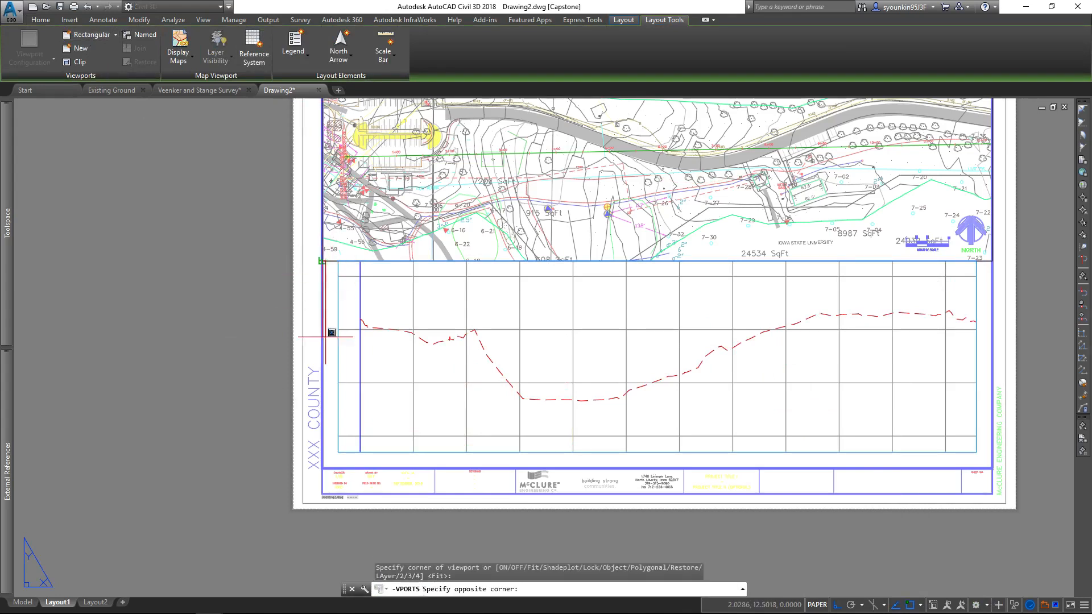
{"action": "left_click", "coordinate": [342, 448]}
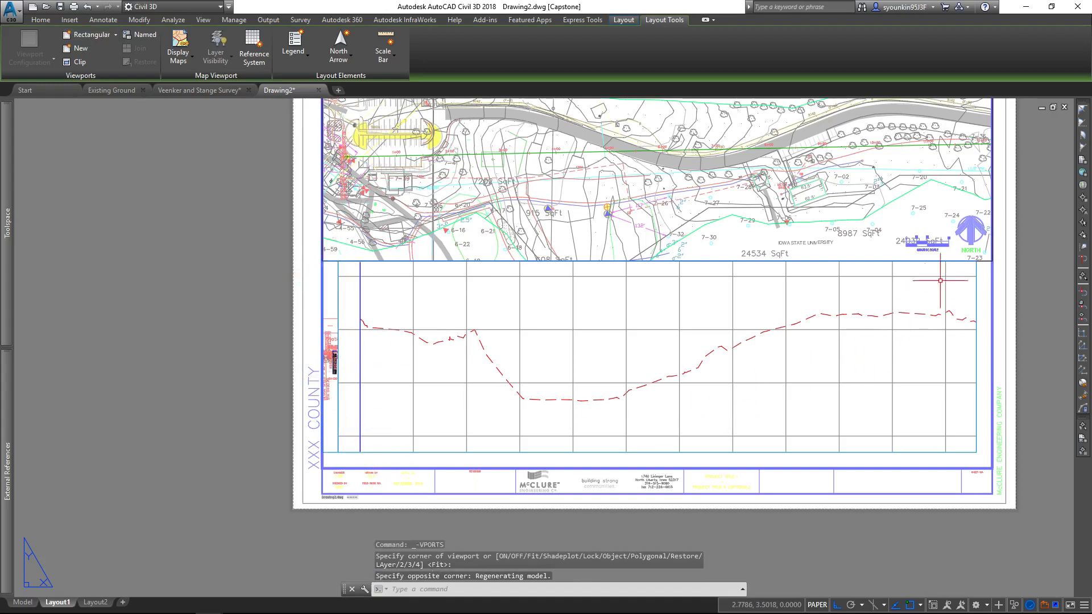
- Create a 0.75 by 9 viewport between the profile viewport and the right sheet border, stretching its bottom edge to the profile viewport's lower corner
{"action": "left_click", "coordinate": [88, 35]}
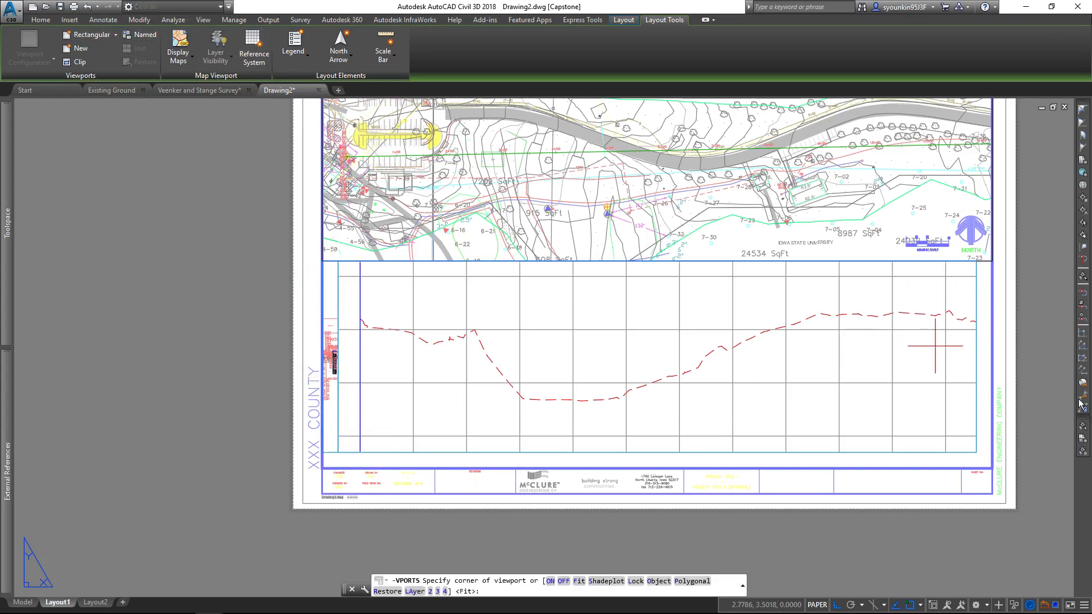
{"action": "left_click", "coordinate": [977, 262]}
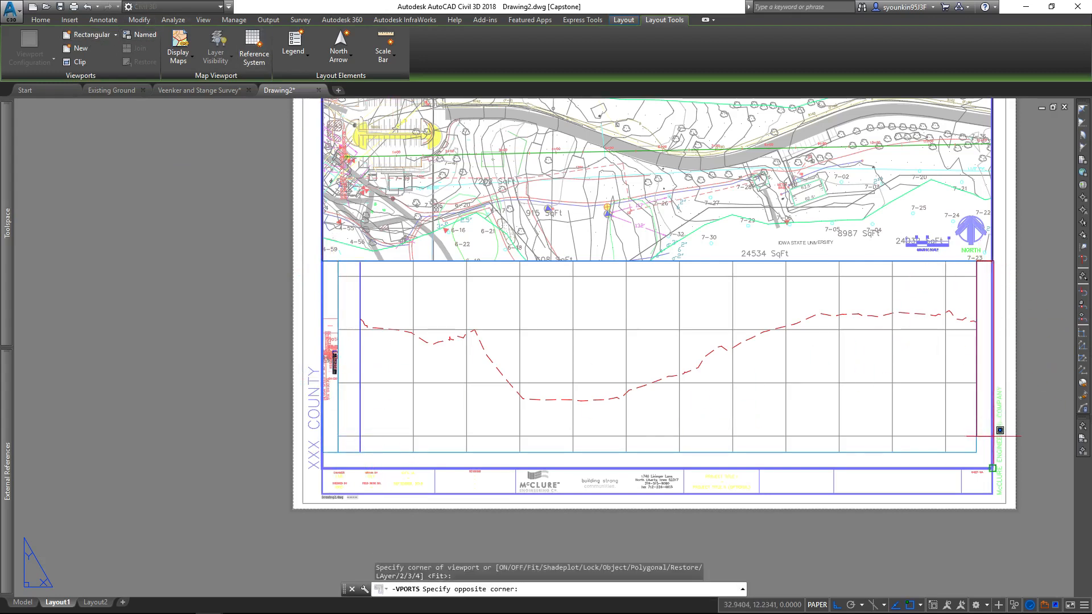
{"action": "left_click", "coordinate": [993, 468]}
{"action": "left_click", "coordinate": [977, 449]}
{"action": "left_click", "coordinate": [977, 468]}
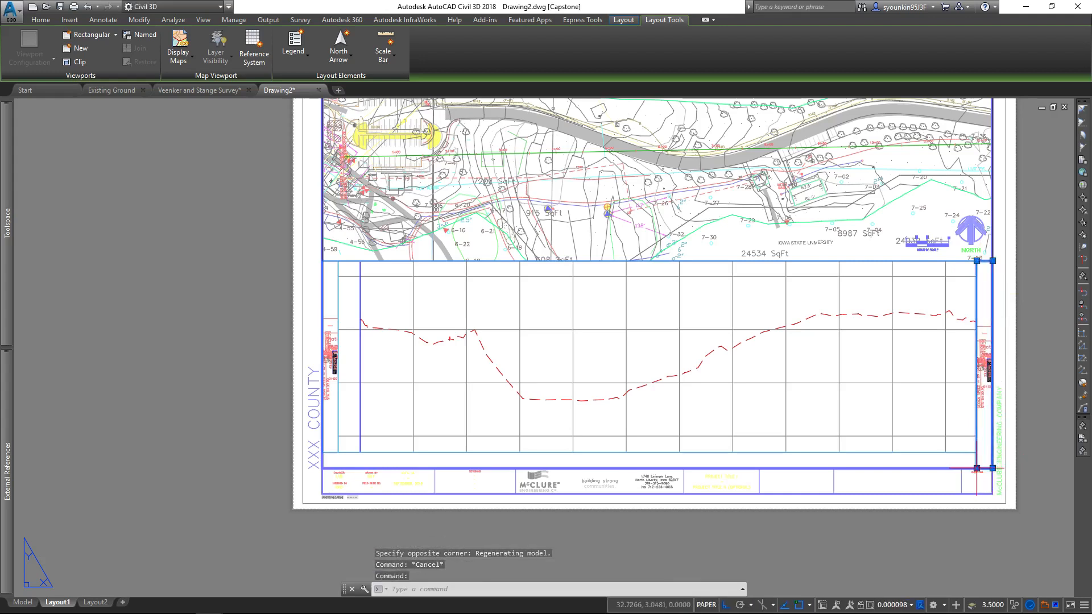
{"action": "left_click", "coordinate": [976, 452]}
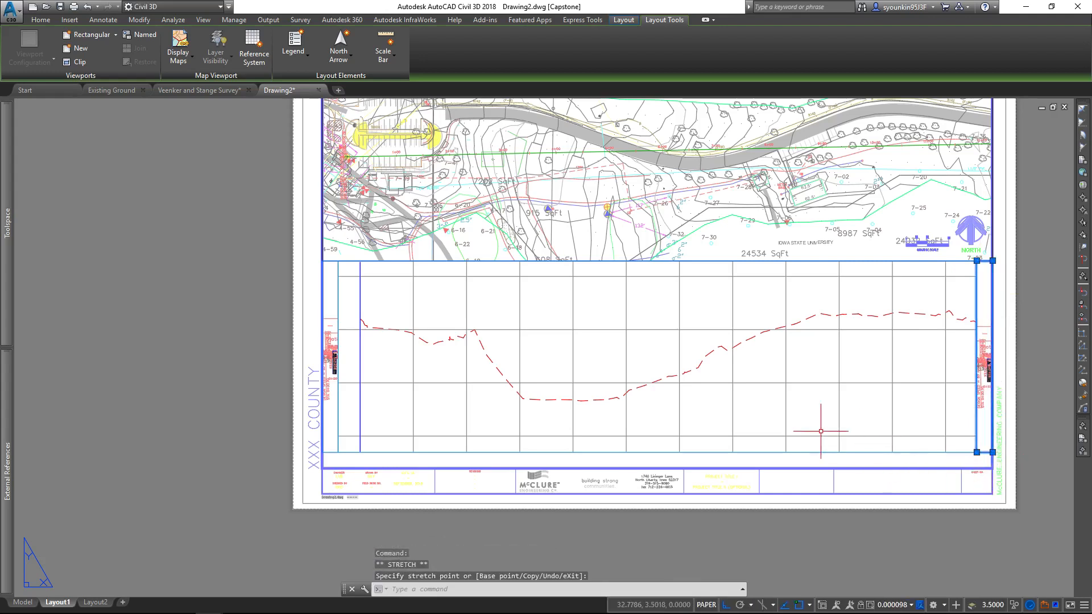
- Create a thin viewport between the profile viewport and title block, stretching its right end to align with the profile viewport's lower-right corner
{"action": "left_click", "coordinate": [90, 35]}
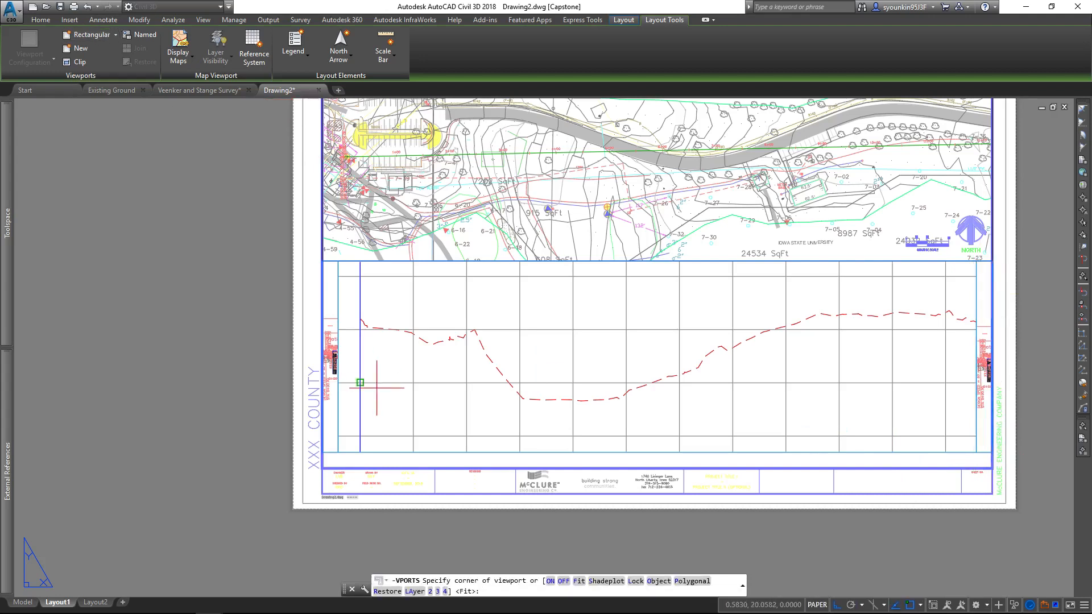
{"action": "left_click", "coordinate": [338, 452]}
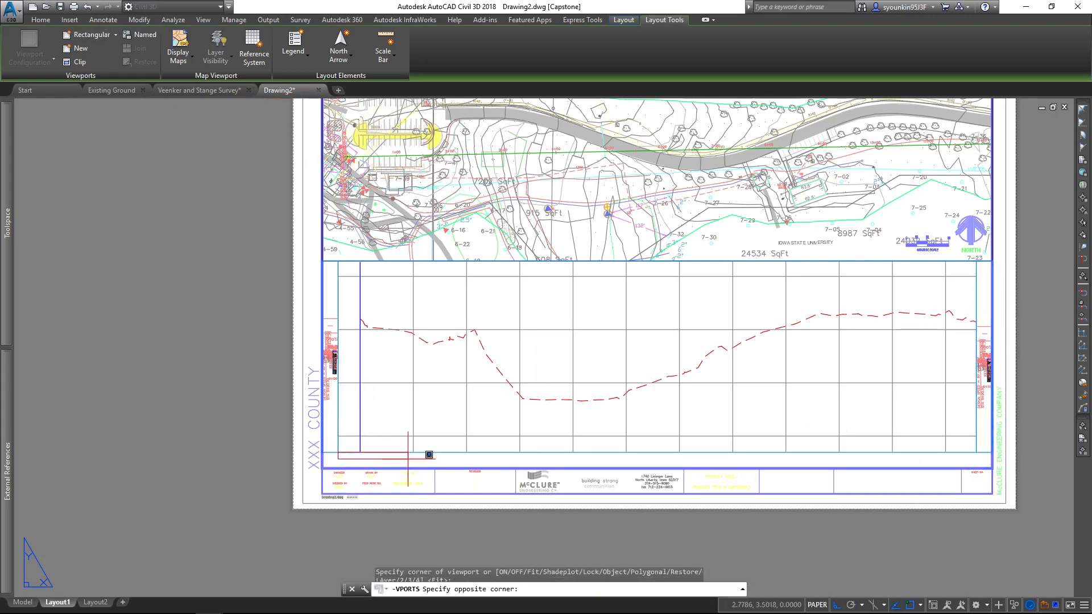
{"action": "left_click", "coordinate": [992, 468]}
{"action": "key", "text": "Escape"}
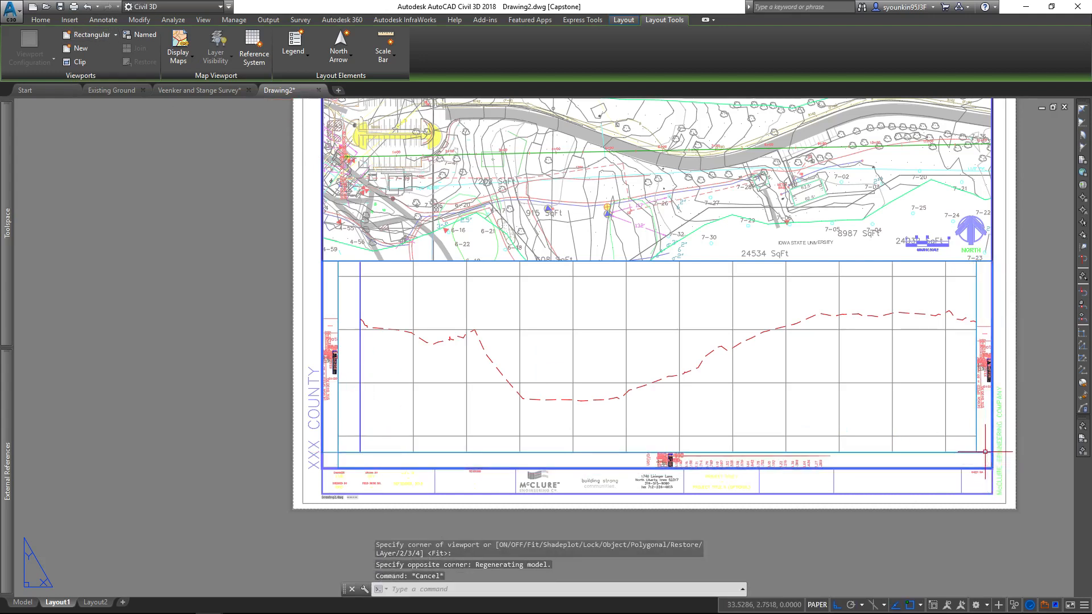
{"action": "left_click", "coordinate": [987, 454]}
{"action": "left_click", "coordinate": [988, 452]}
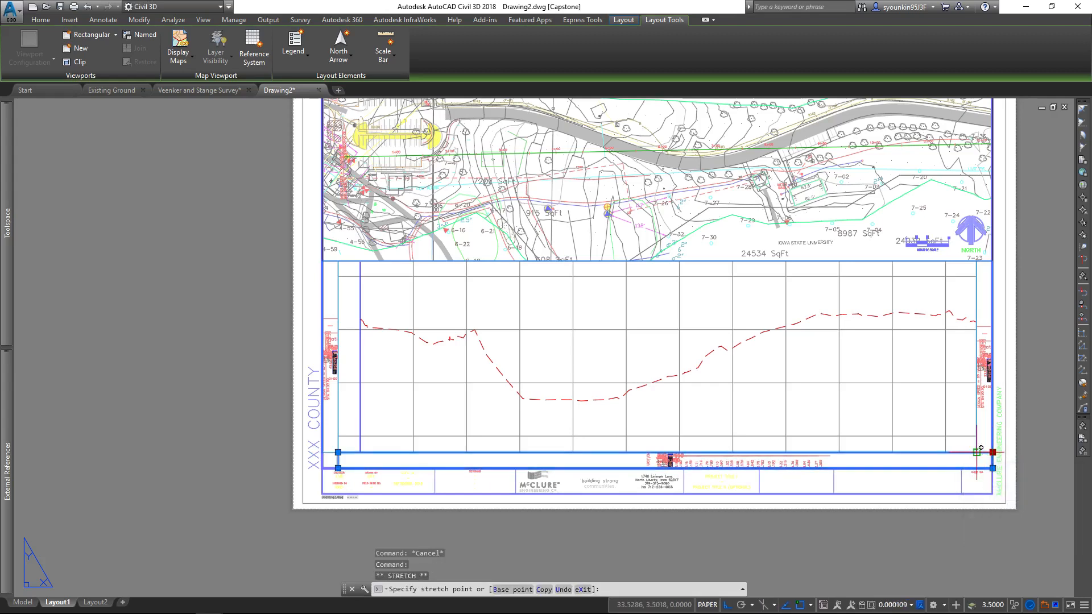
{"action": "left_click", "coordinate": [977, 452]}
{"action": "key", "text": "Escape"}
- Check the height and width of the narrow viewport along the profile viewport's right side in its properties
{"action": "left_click", "coordinate": [984, 453]}
{"action": "right_click", "coordinate": [985, 454]}
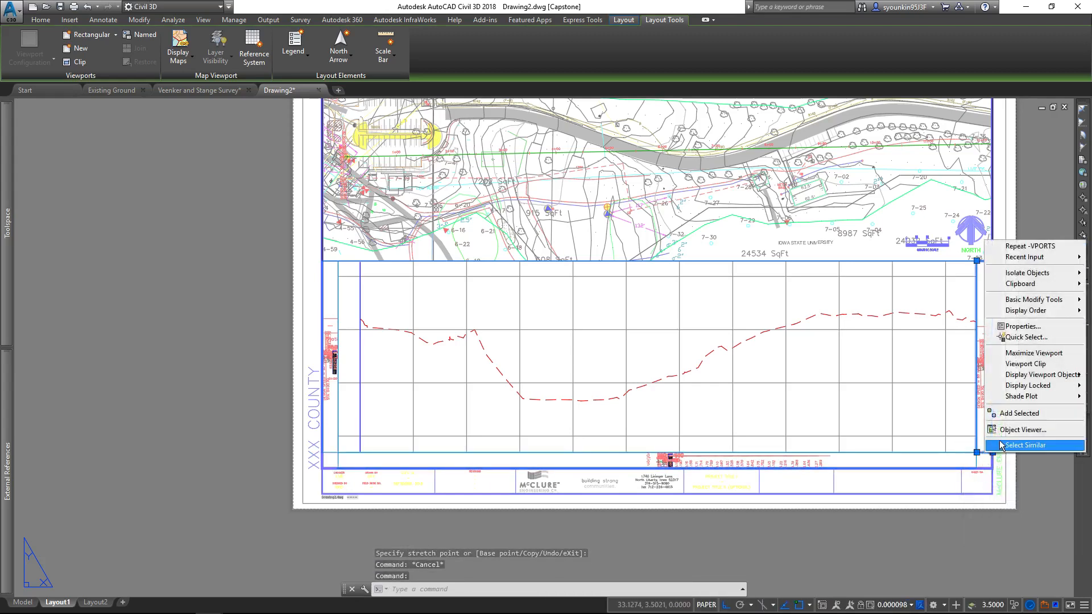
{"action": "left_click", "coordinate": [1023, 327]}
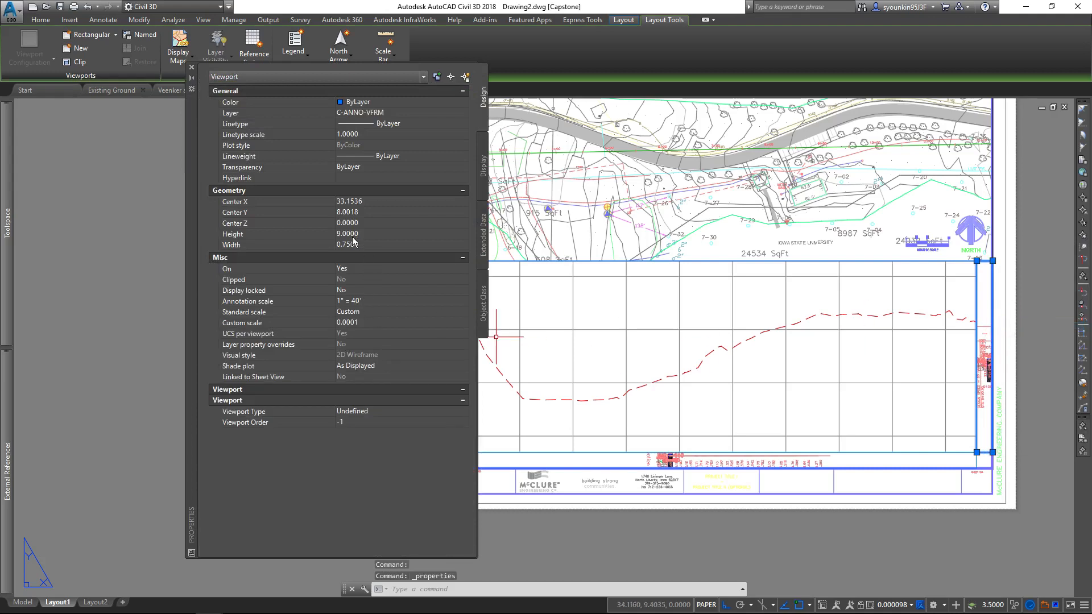
{"action": "left_click", "coordinate": [192, 68]}
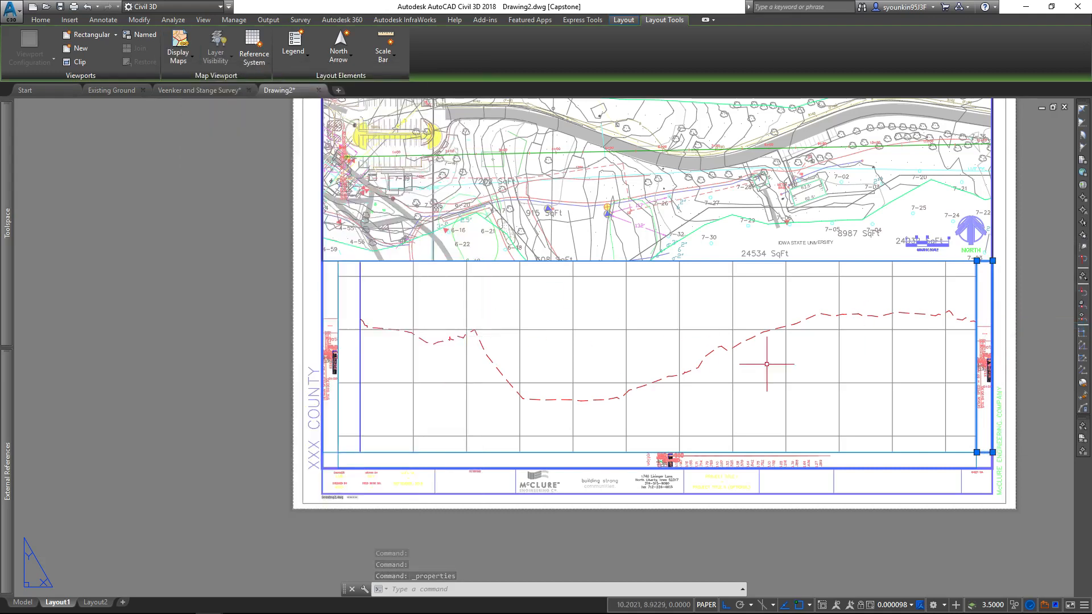
{"action": "key", "text": "Escape"}
- Check the height and width of the thin viewport between the profile viewport and the title block in its properties
{"action": "left_click", "coordinate": [915, 453]}
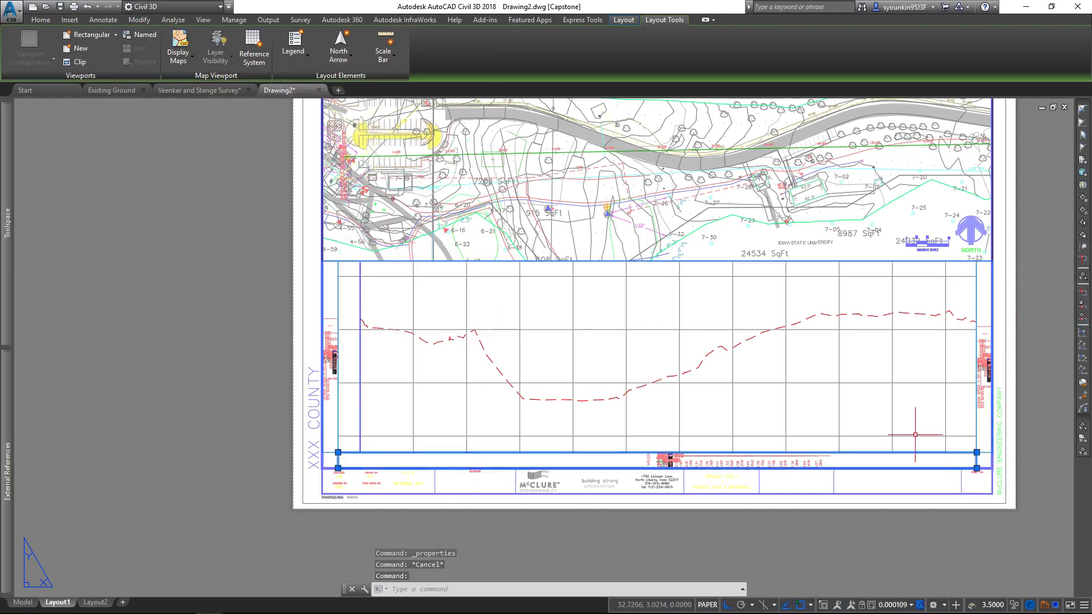
{"action": "right_click", "coordinate": [533, 447]}
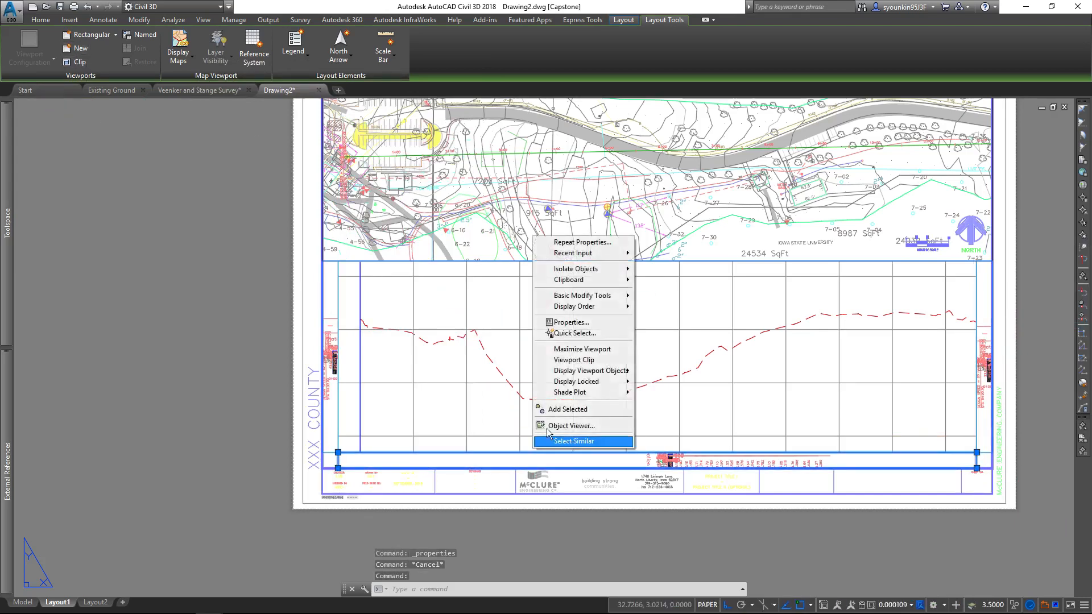
{"action": "left_click", "coordinate": [555, 323]}
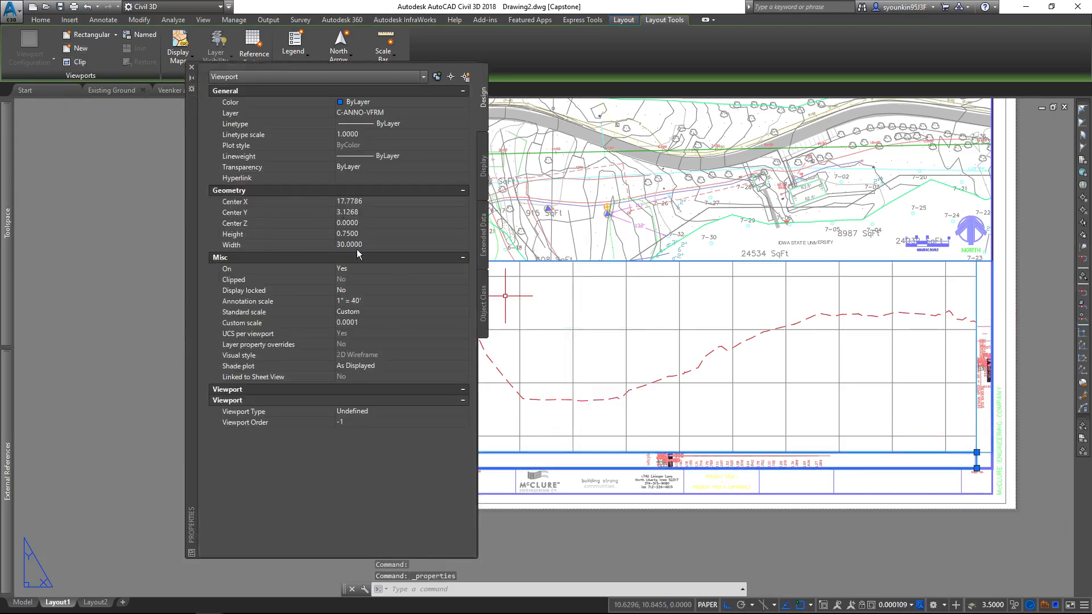
{"action": "left_click", "coordinate": [191, 67]}
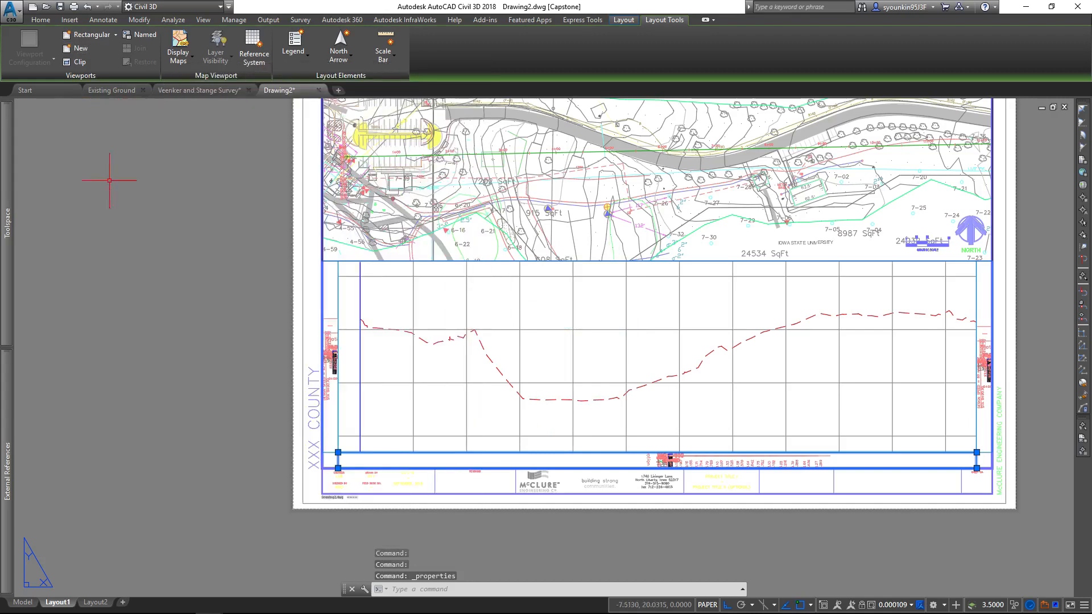
- In model space, start a polyline below the profile view with a 0.75 segment straight up and a 30 segment horizontally to the right
{"action": "left_click", "coordinate": [25, 604]}
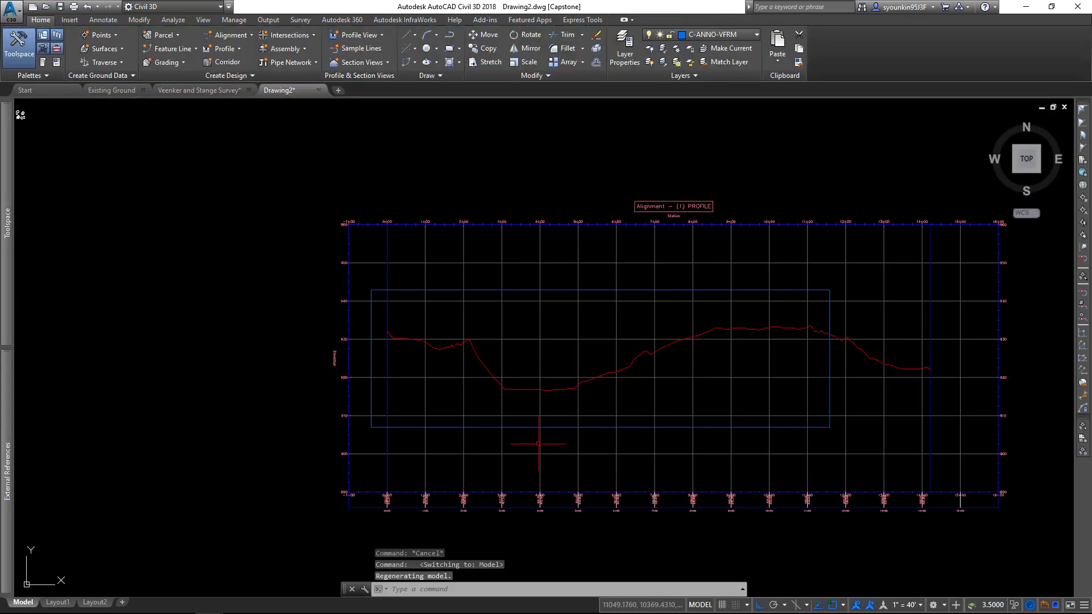
{"action": "type", "text": "l"}
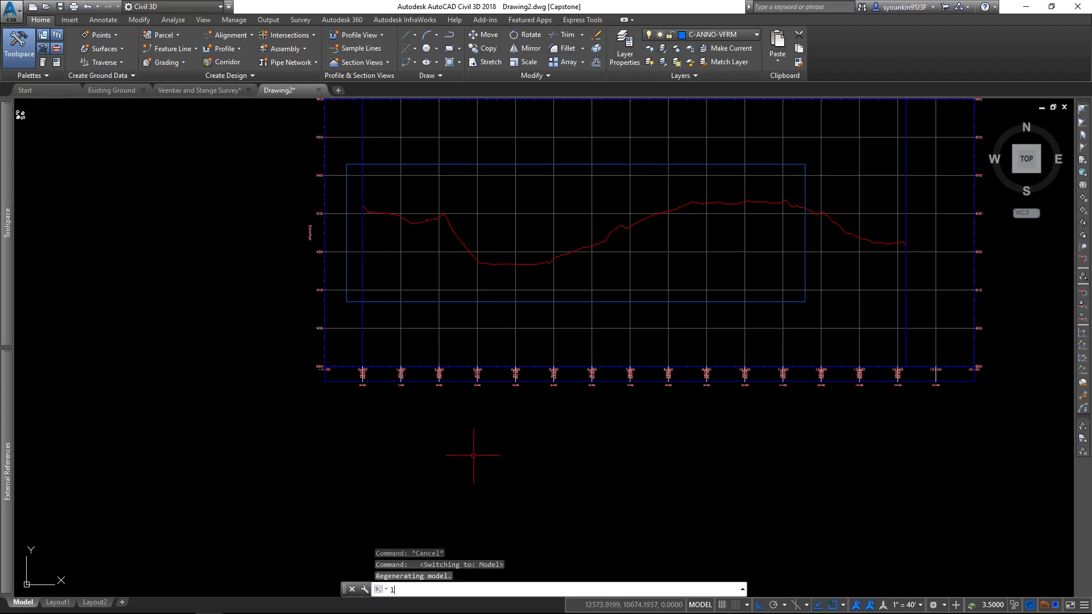
{"action": "key", "text": "Return"}
{"action": "key", "text": "Escape"}
{"action": "type", "text": "PL"}
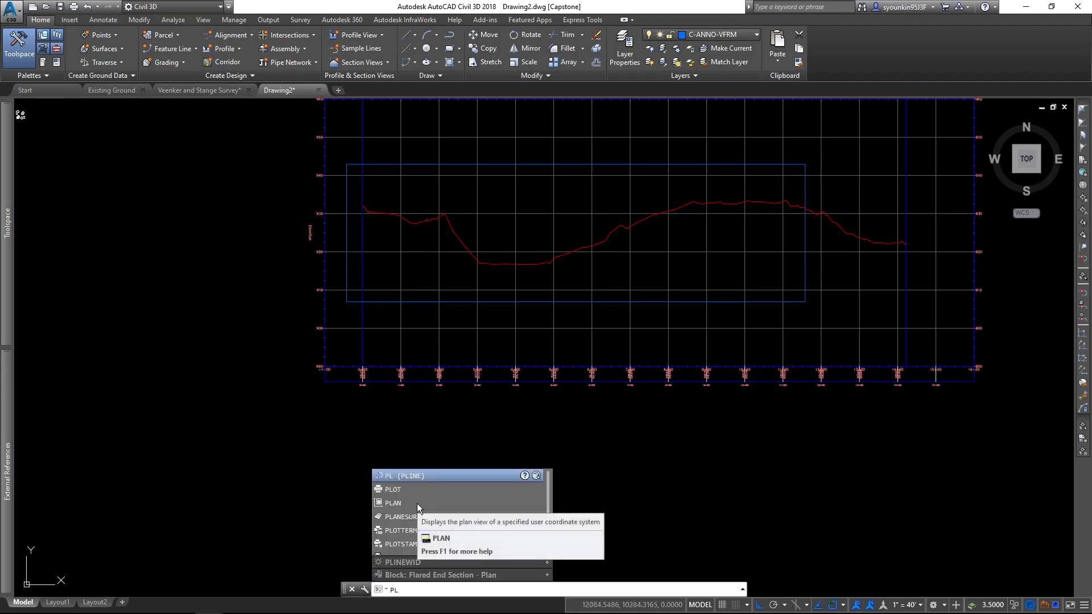
{"action": "key", "text": "Return"}
{"action": "left_click", "coordinate": [394, 492]}
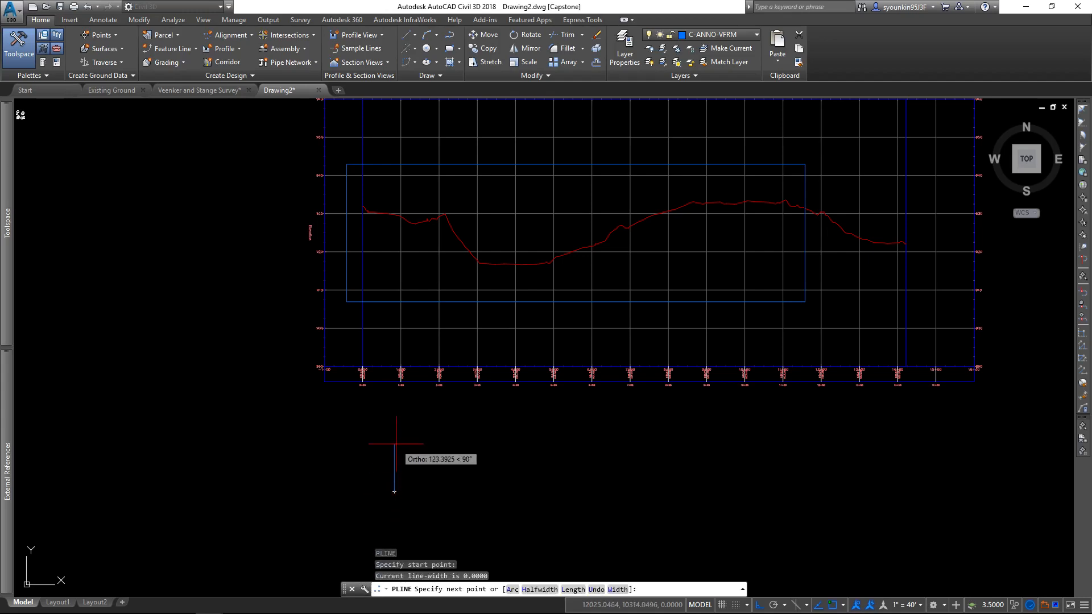
{"action": "scroll", "coordinate": [397, 445], "scroll_direction": "up", "scroll_amount": 2}
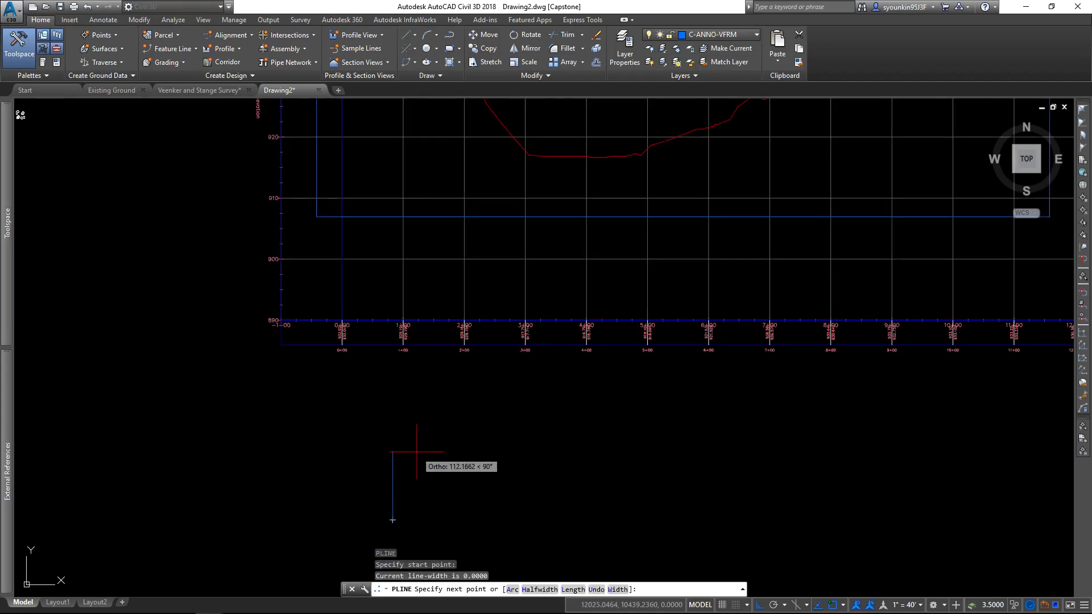
{"action": "type", "text": ".75"}
{"action": "key", "text": "Return"}
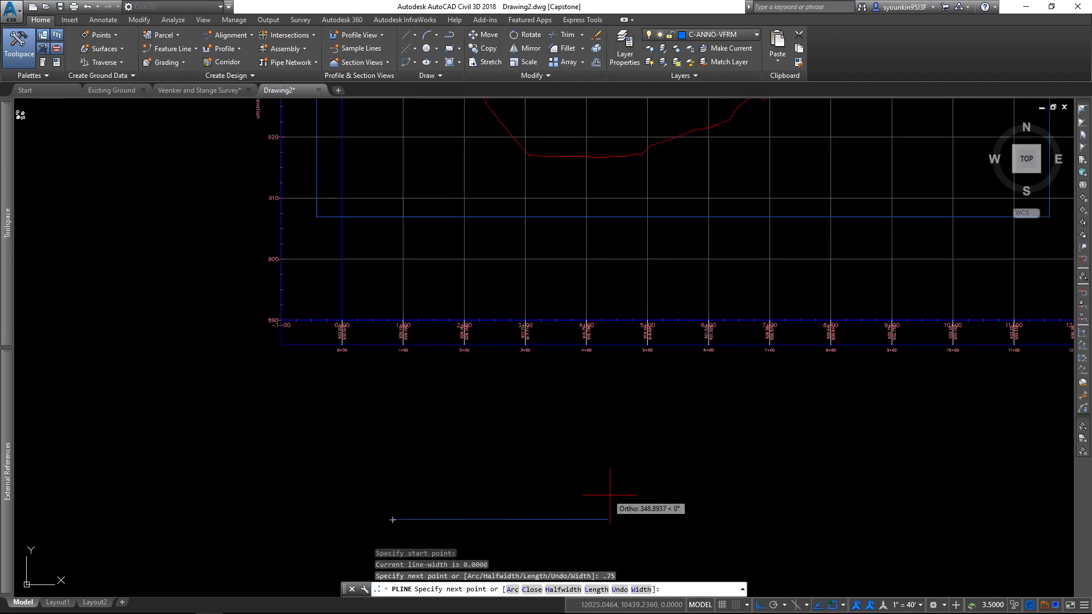
{"action": "type", "text": "30"}
{"action": "key", "text": "Return"}
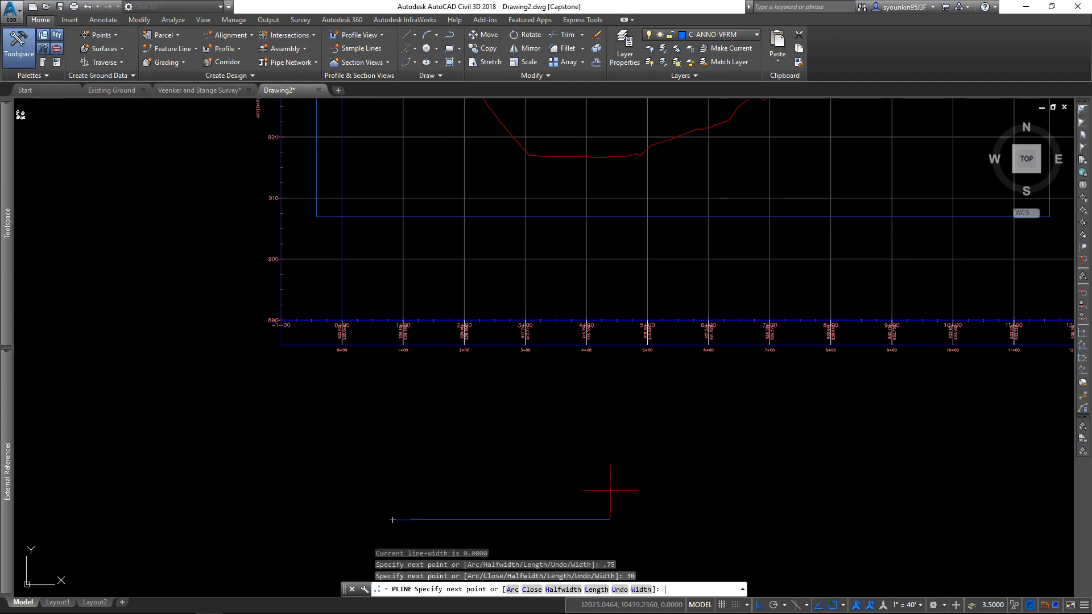
- Complete the polyline rectangle with a 0.75 segment straight down and a closing segment back to the start point
{"action": "middle_click_drag", "start_coordinate": [629, 520], "coordinate": [635, 391]}
{"action": "scroll", "coordinate": [474, 464], "scroll_direction": "up", "scroll_amount": 6}
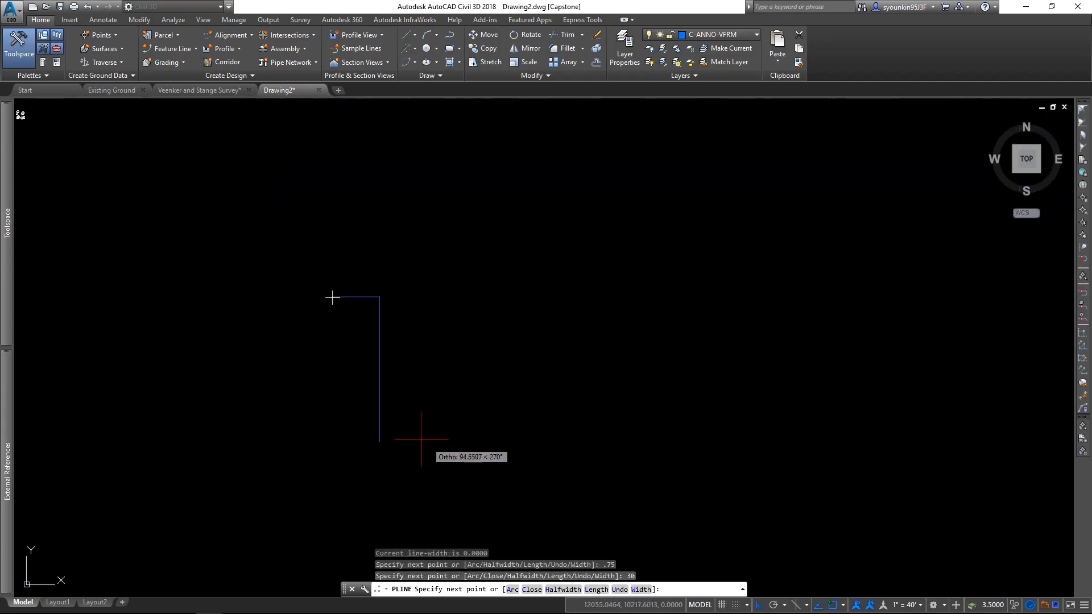
{"action": "middle_click_drag", "start_coordinate": [366, 264], "coordinate": [396, 359]}
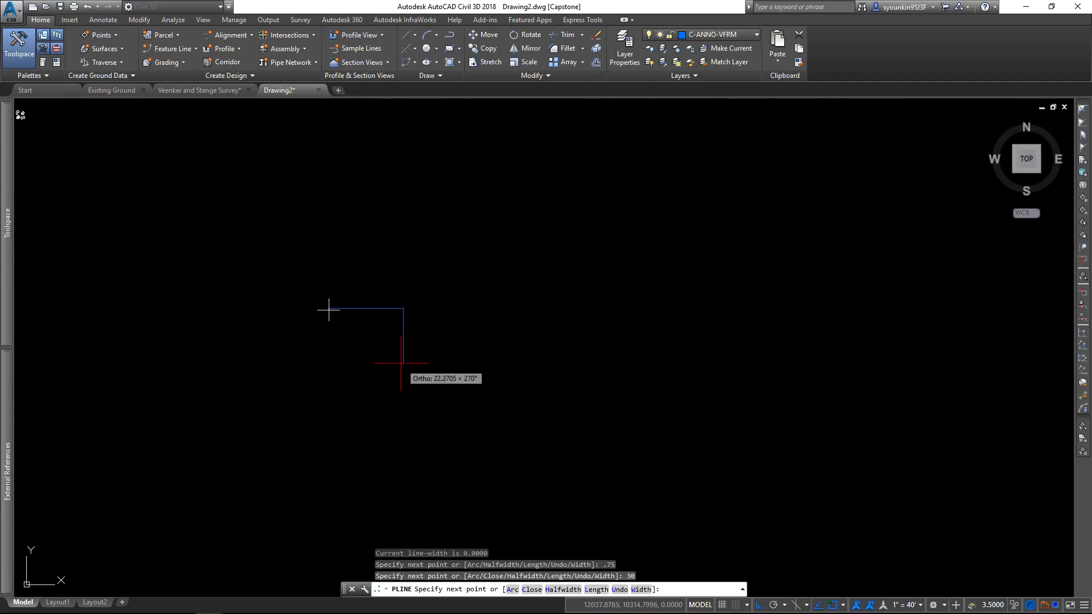
{"action": "type", "text": ".75"}
{"action": "key", "text": "Return"}
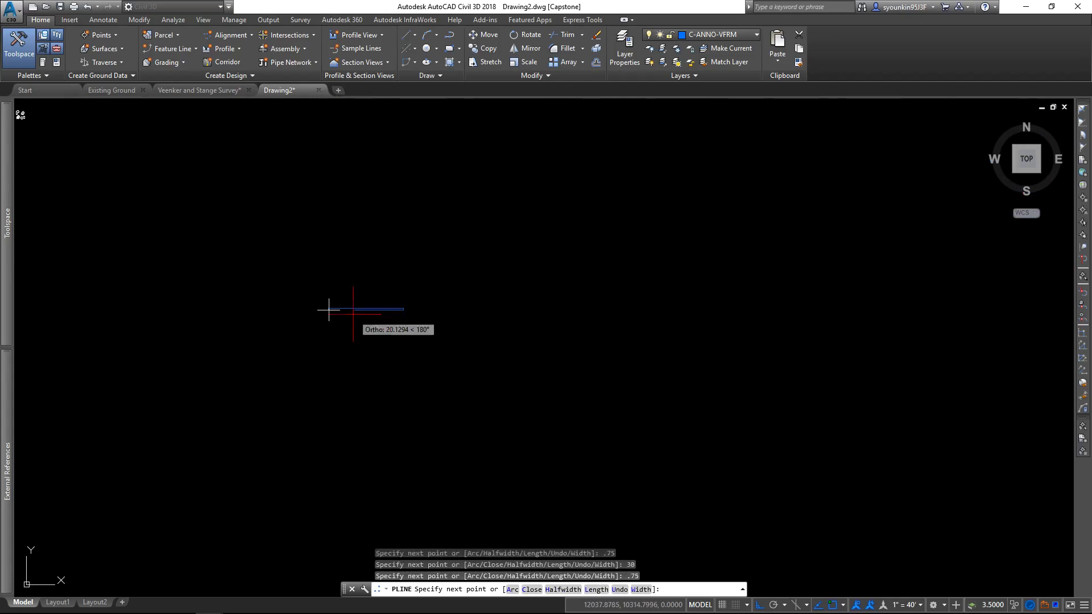
{"action": "scroll", "coordinate": [341, 319], "scroll_direction": "up", "scroll_amount": 5}
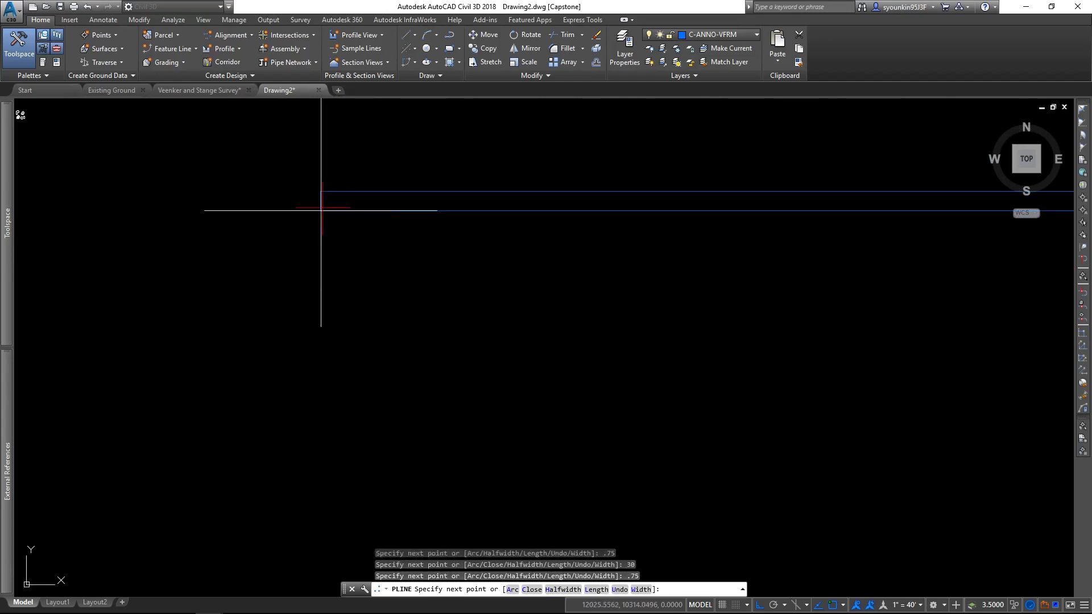
{"action": "left_click", "coordinate": [323, 207]}
{"action": "key", "text": "Return"}
{"action": "scroll", "coordinate": [554, 258], "scroll_direction": "up", "scroll_amount": 2}
{"action": "middle_click_drag", "start_coordinate": [553, 258], "coordinate": [307, 278]}
{"action": "scroll", "coordinate": [279, 278], "scroll_direction": "down", "scroll_amount": 6}
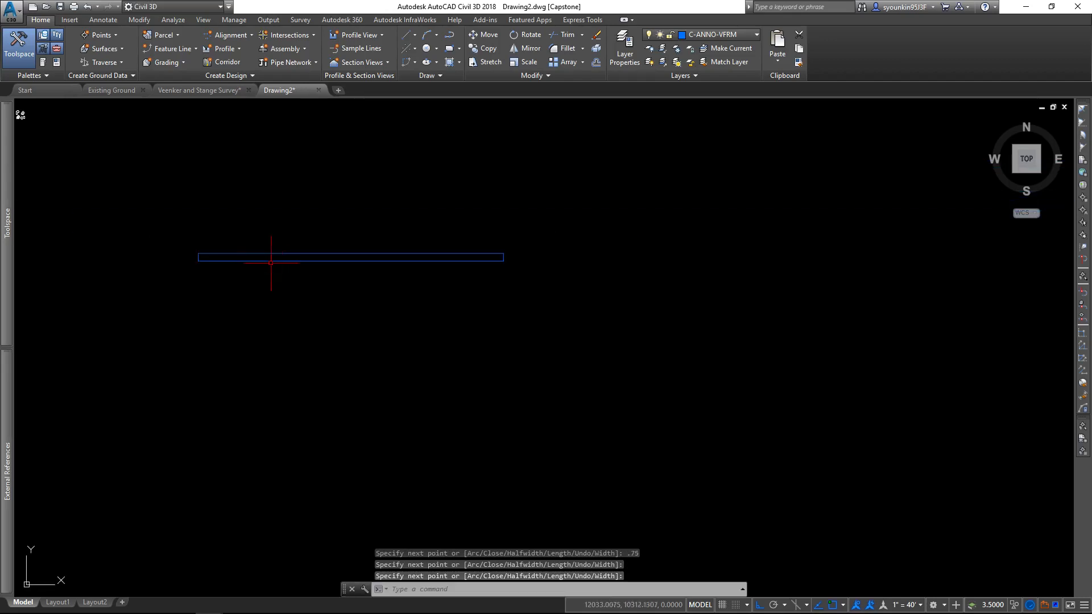
- Scale the thin rectangle by a factor of 40 about its lower-left corner
{"action": "left_click", "coordinate": [159, 226]}
{"action": "left_click", "coordinate": [702, 384]}
{"action": "type", "text": "sc"}
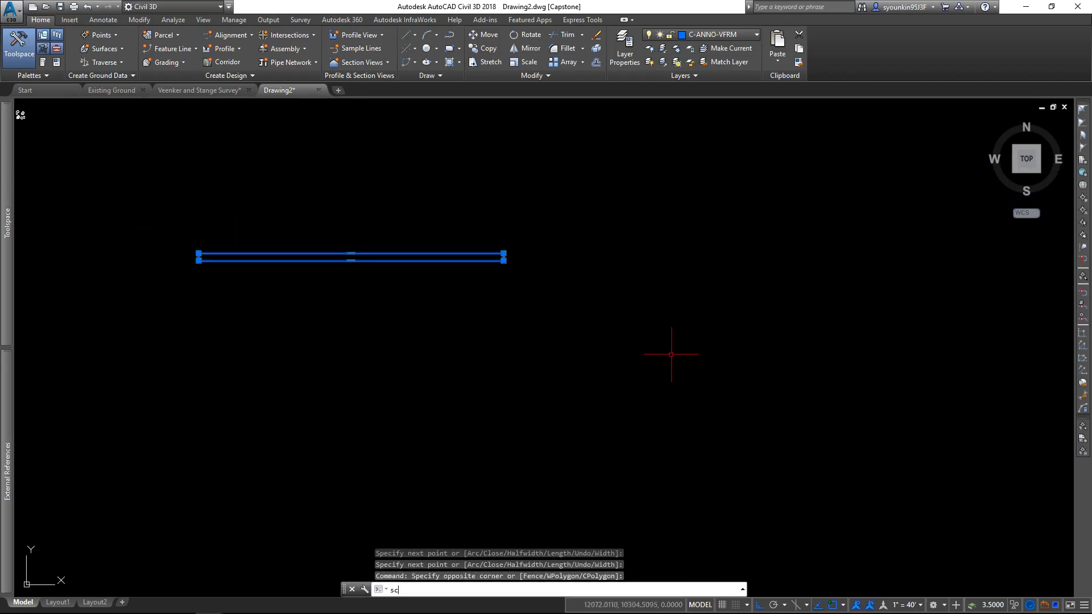
{"action": "type", "text": "ale"}
{"action": "key", "text": "Return"}
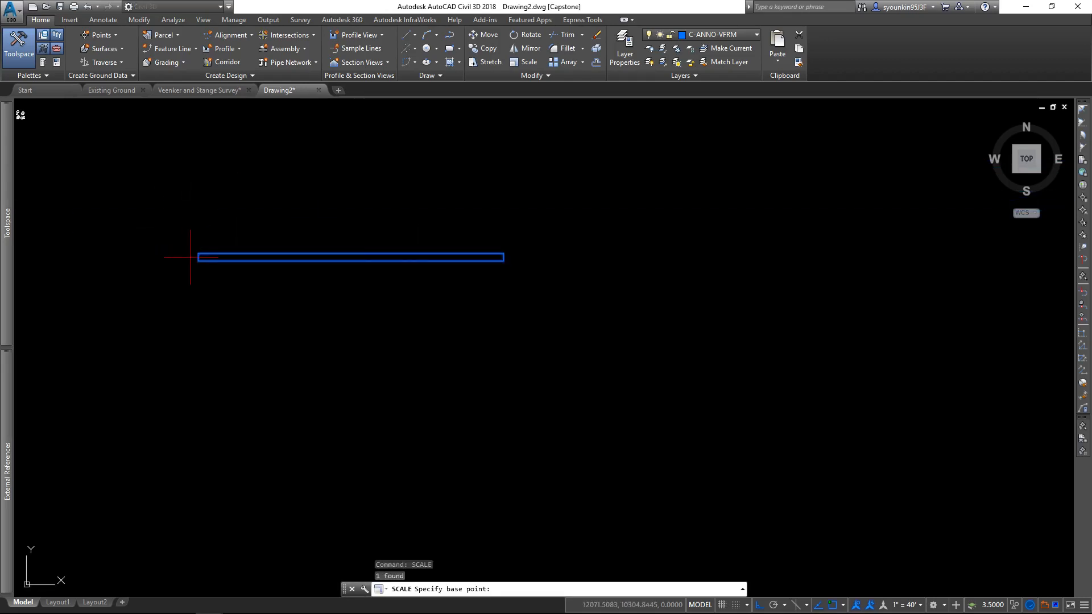
{"action": "left_click", "coordinate": [198, 261]}
{"action": "type", "text": "40"}
{"action": "key", "text": "Return"}
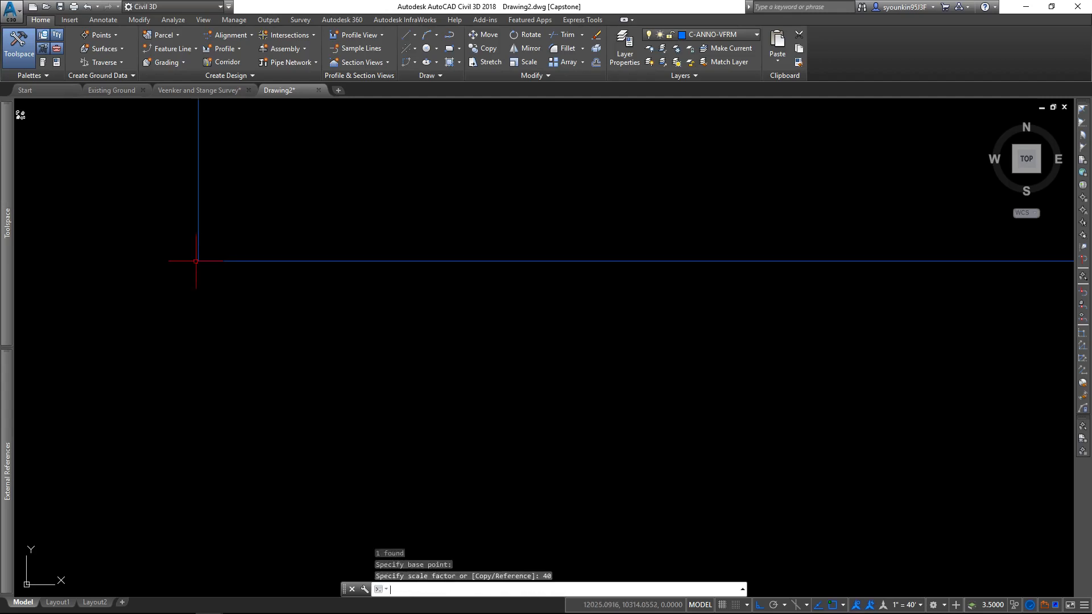
{"action": "scroll", "coordinate": [288, 288], "scroll_direction": "down", "scroll_amount": 10}
- Move the scaled rectangle by its upper-left corner to the lower-left corner of the blue frame around the profile
{"action": "left_click", "coordinate": [290, 285]}
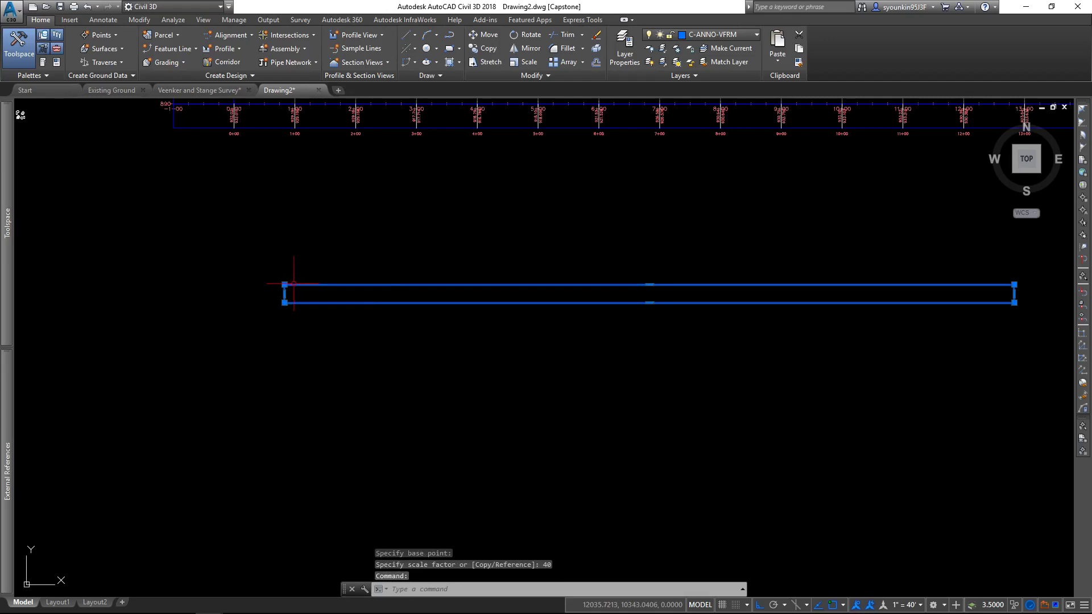
{"action": "middle_click_drag", "start_coordinate": [302, 296], "coordinate": [348, 364]}
{"action": "type", "text": "m"}
{"action": "key", "text": "Return"}
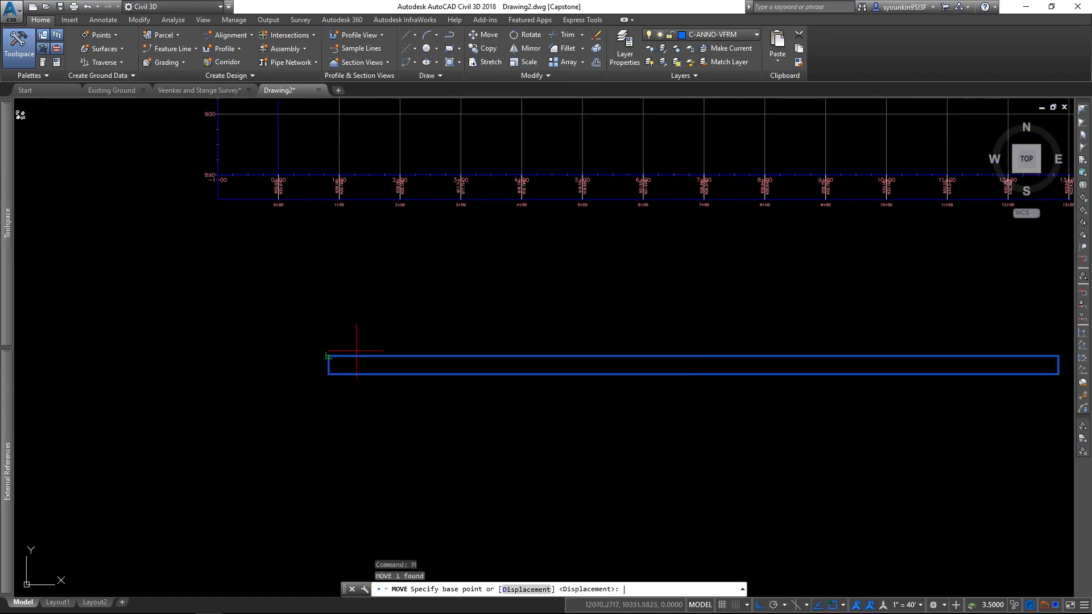
{"action": "left_click", "coordinate": [329, 356]}
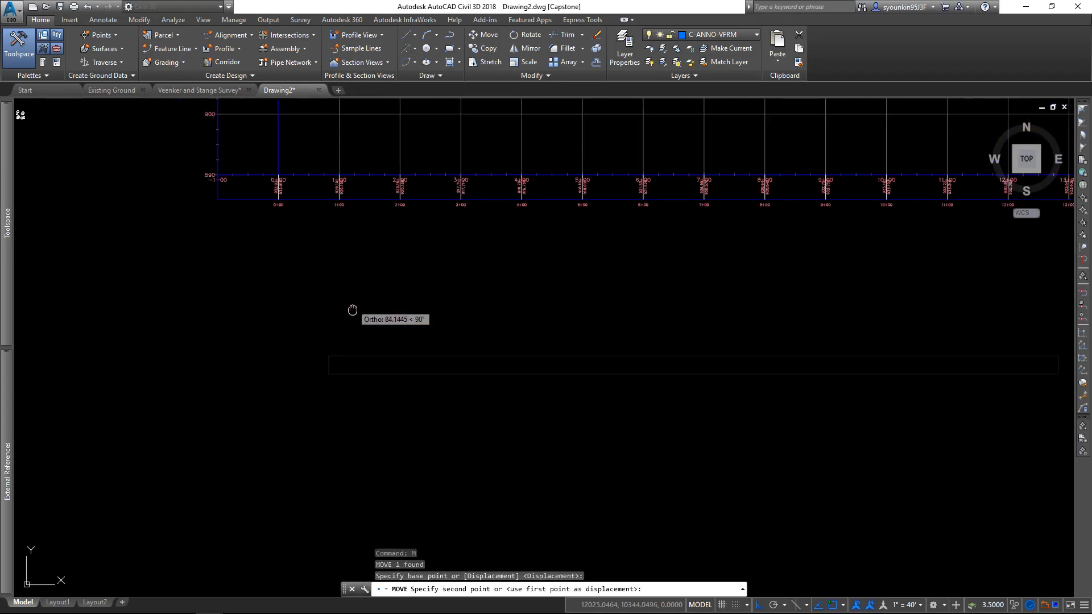
{"action": "scroll", "coordinate": [360, 363], "scroll_direction": "down", "scroll_amount": 5}
{"action": "scroll", "coordinate": [349, 375], "scroll_direction": "up", "scroll_amount": 3}
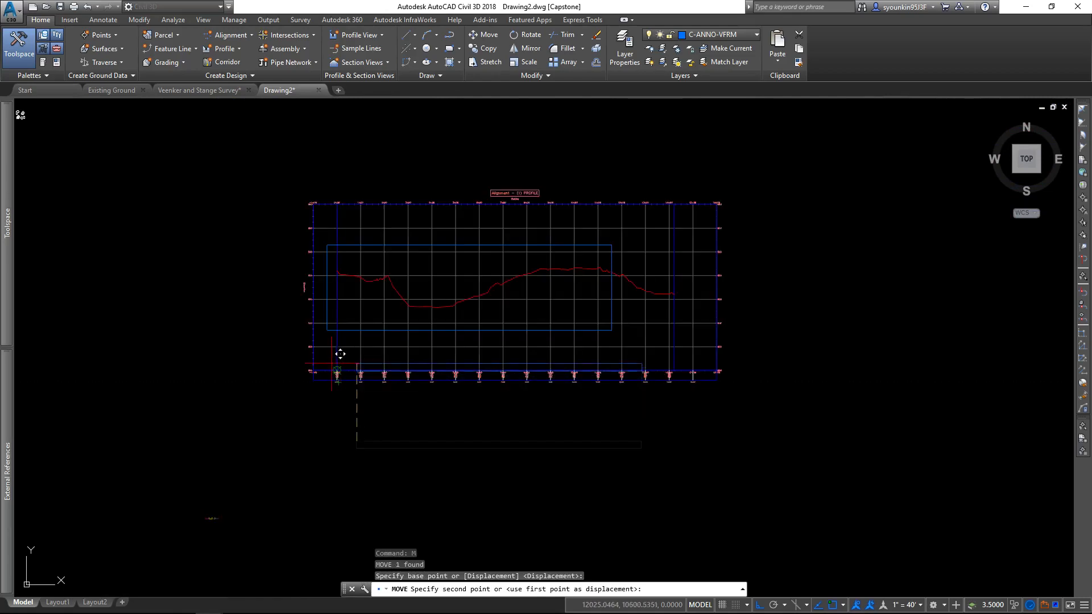
{"action": "key", "text": "F8"}
{"action": "scroll", "coordinate": [339, 353], "scroll_direction": "up", "scroll_amount": 4}
{"action": "key", "text": "Escape"}
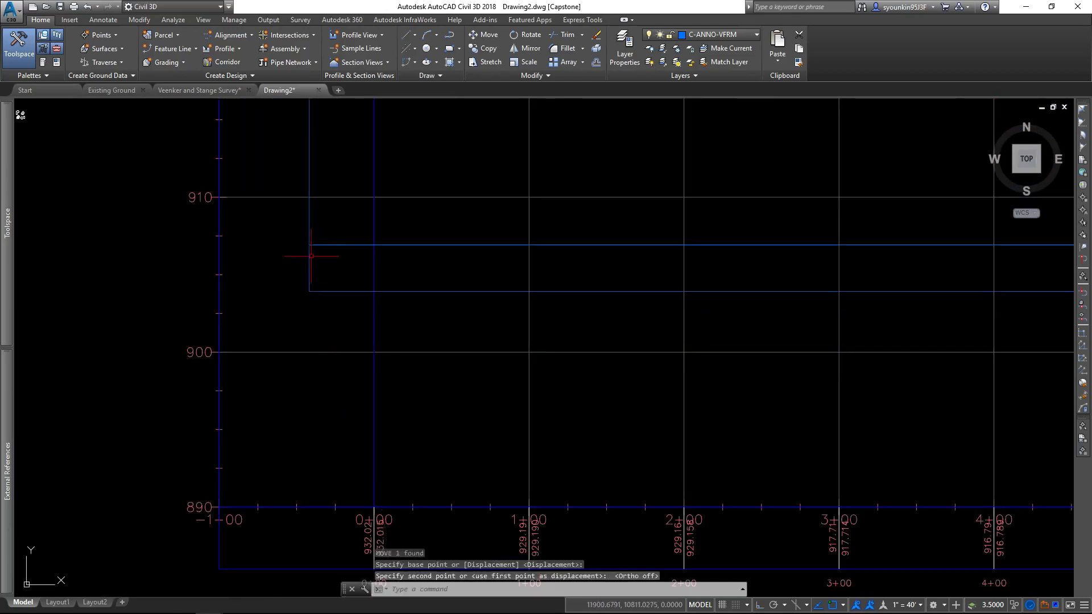
- Move the thin rectangle straight down until its upper edge meets the profile view's 890 elevation line, with Endpoint and Midpoint snaps turned off
{"action": "left_click", "coordinate": [312, 290]}
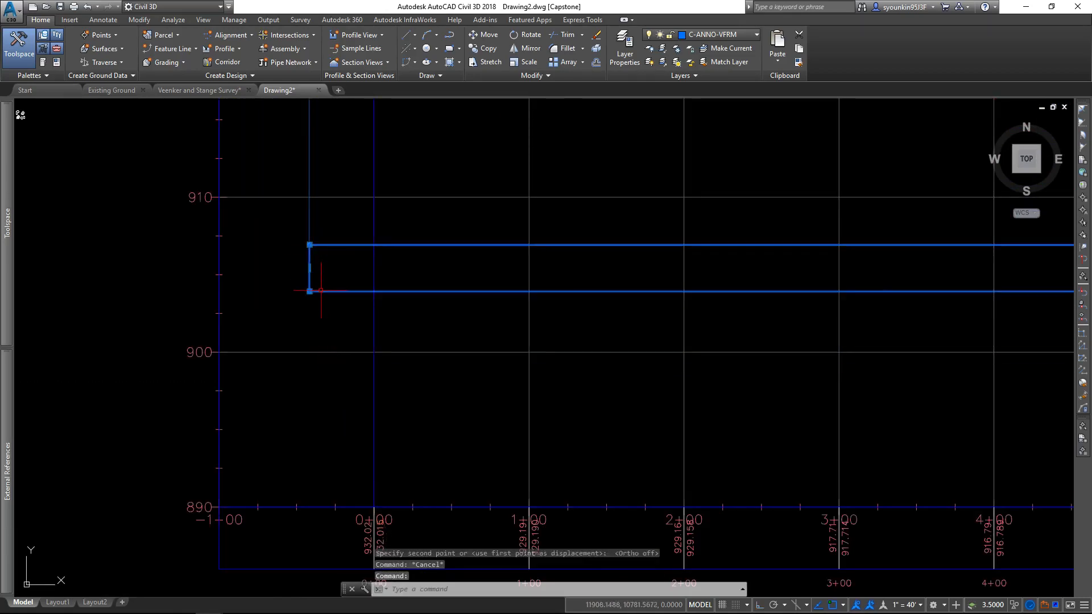
{"action": "type", "text": "M"}
{"action": "key", "text": "Return"}
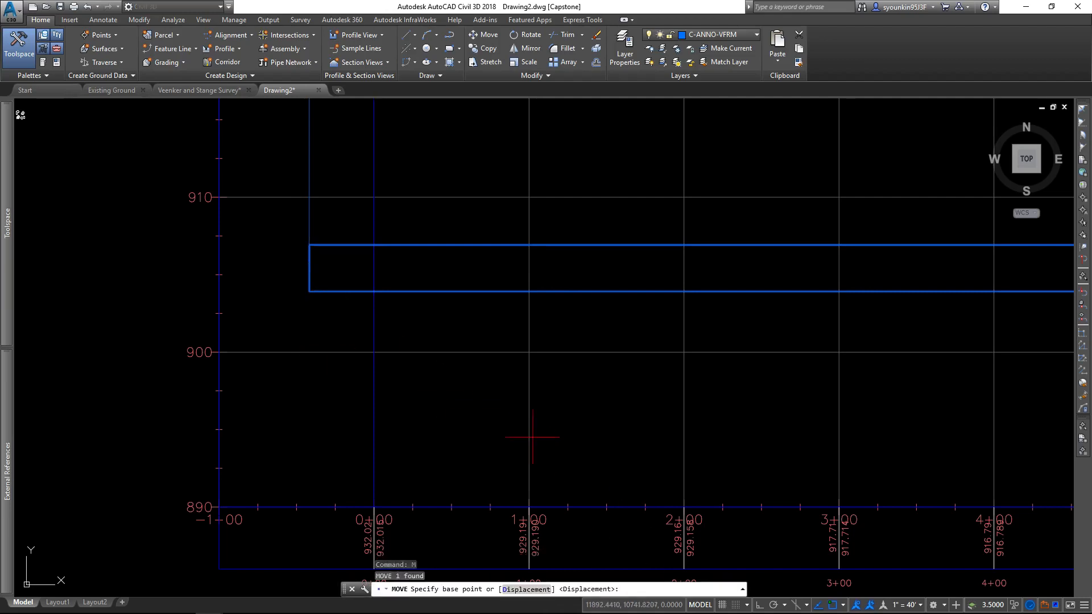
{"action": "left_click", "coordinate": [842, 606]}
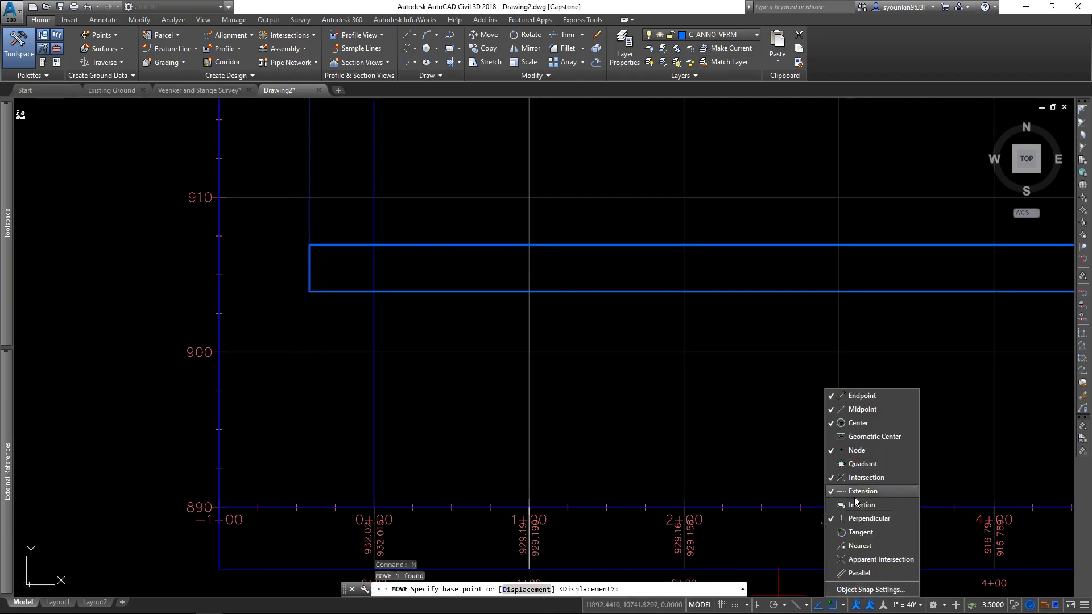
{"action": "left_click", "coordinate": [843, 606]}
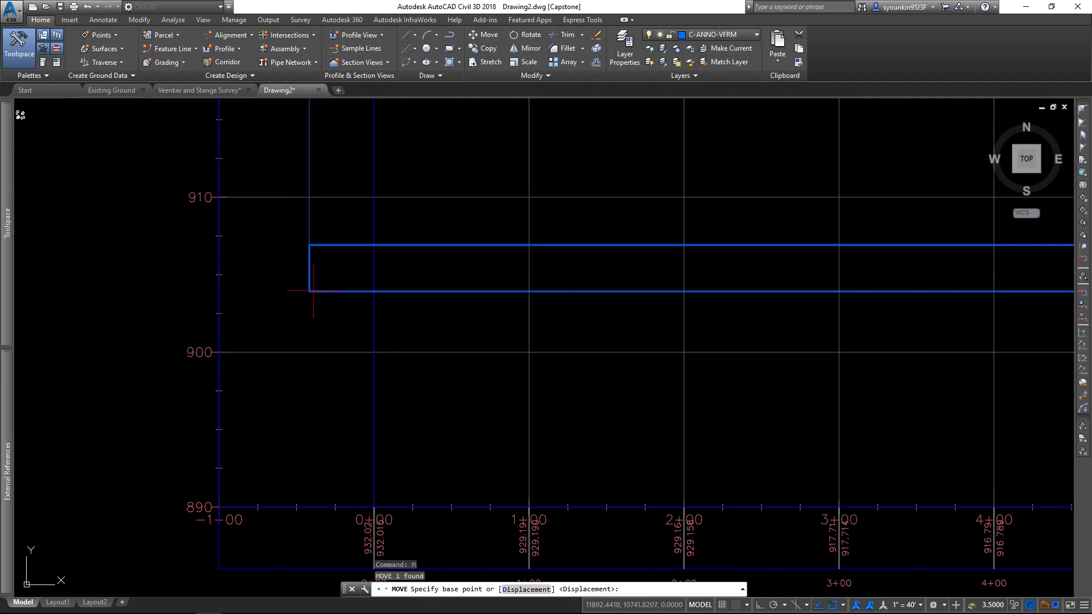
{"action": "left_click", "coordinate": [309, 245]}
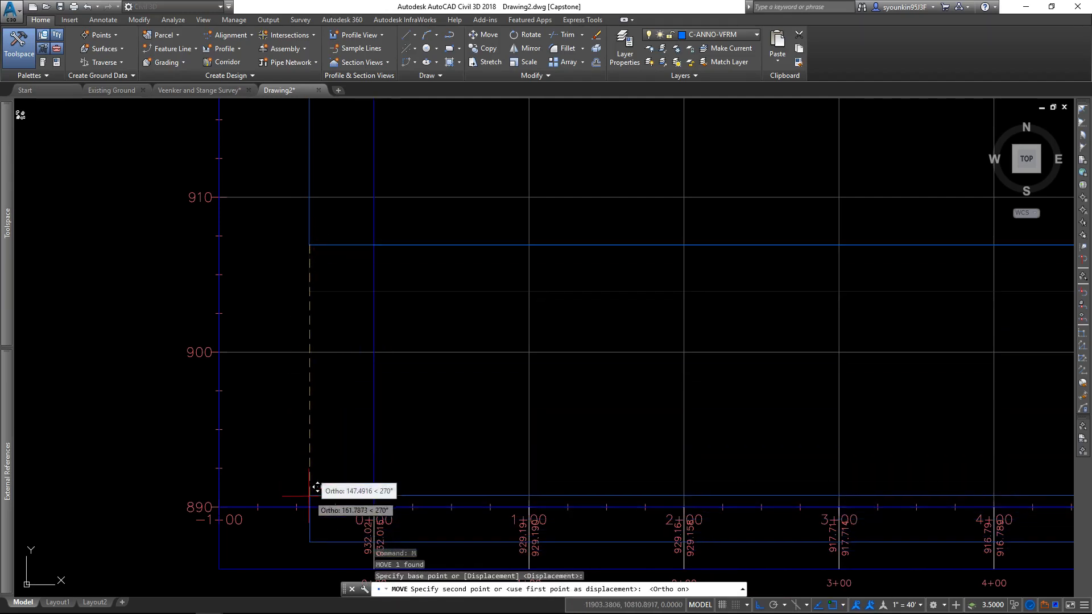
{"action": "key", "text": "F8"}
{"action": "scroll", "coordinate": [320, 497], "scroll_direction": "up", "scroll_amount": 5}
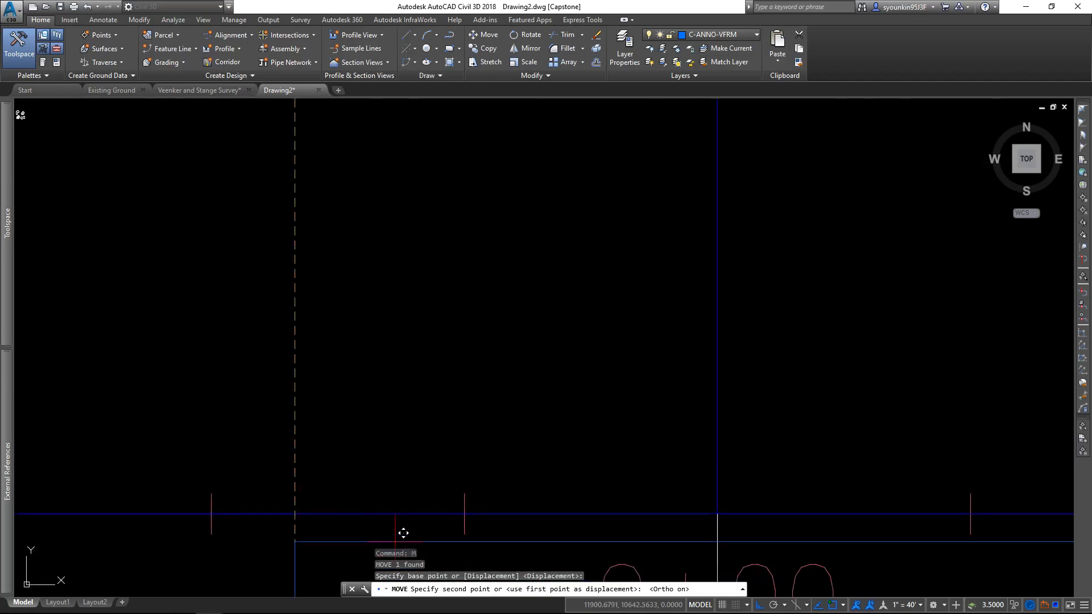
{"action": "left_click", "coordinate": [842, 607]}
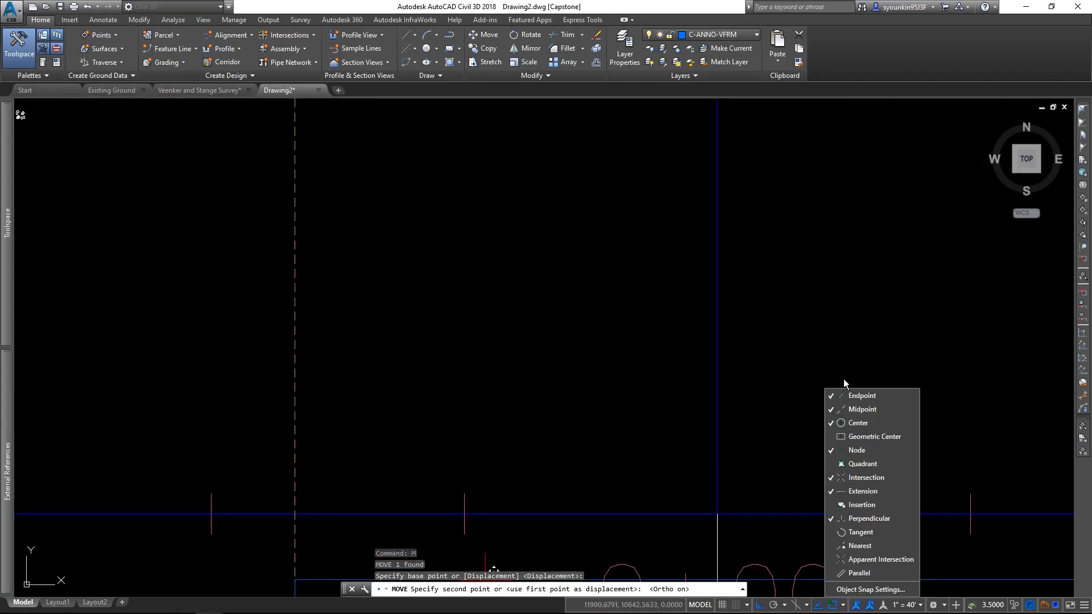
{"action": "left_click", "coordinate": [848, 411]}
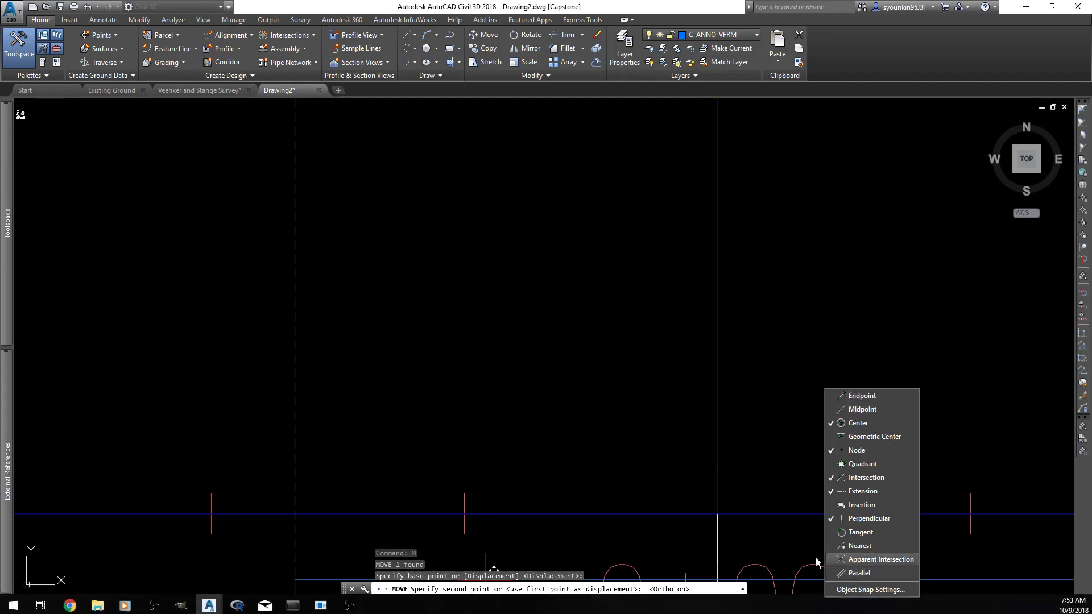
{"action": "left_click", "coordinate": [842, 607]}
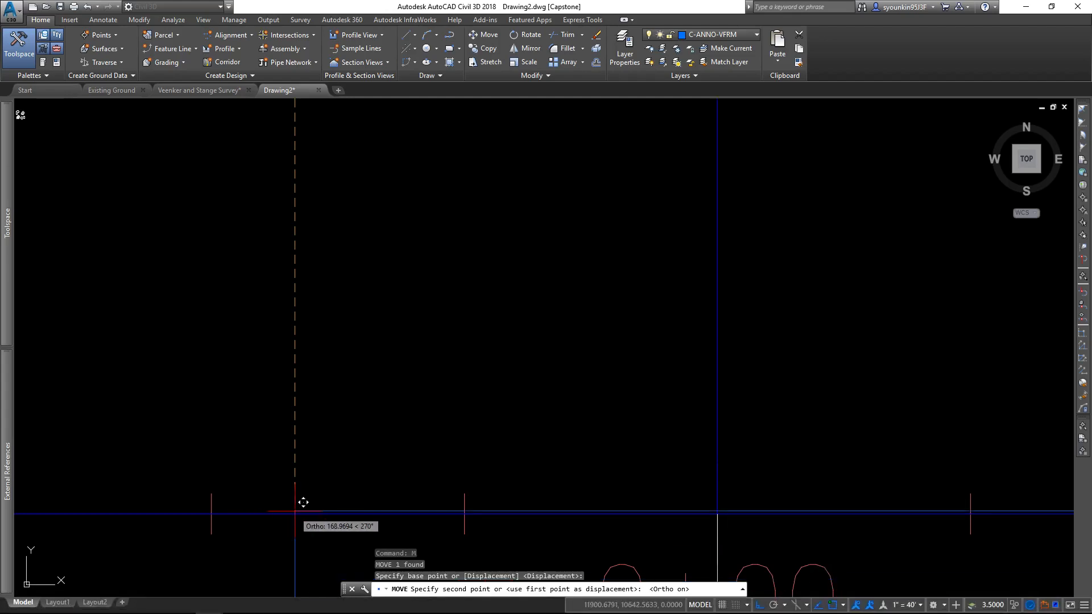
{"action": "middle_click_drag", "start_coordinate": [307, 505], "coordinate": [317, 395]}
{"action": "scroll", "coordinate": [317, 395], "scroll_direction": "down", "scroll_amount": 2}
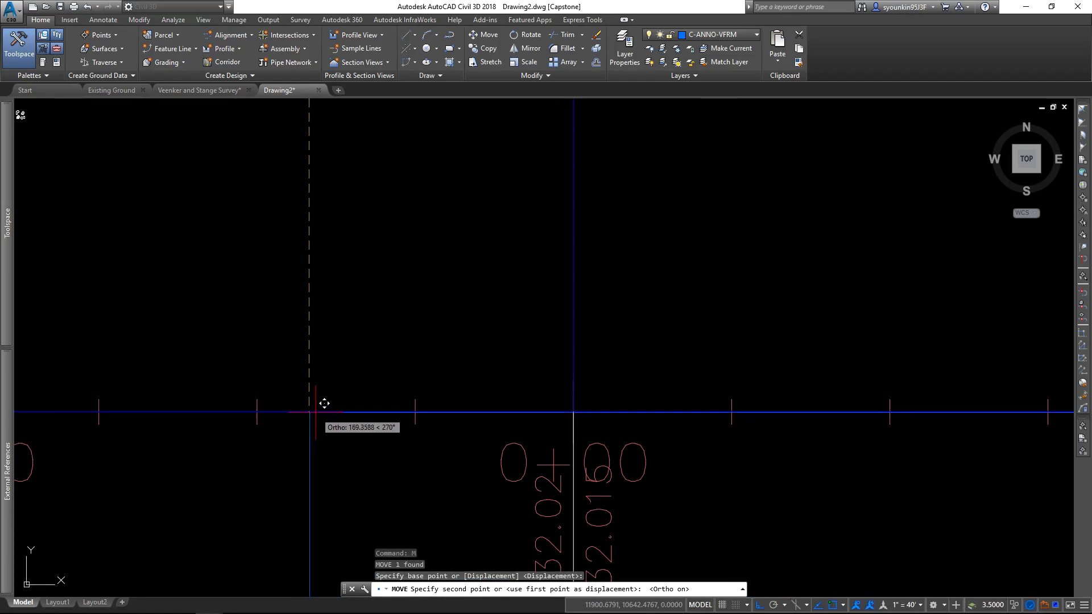
{"action": "left_click", "coordinate": [324, 403]}
{"action": "scroll", "coordinate": [307, 444], "scroll_direction": "down", "scroll_amount": 3}
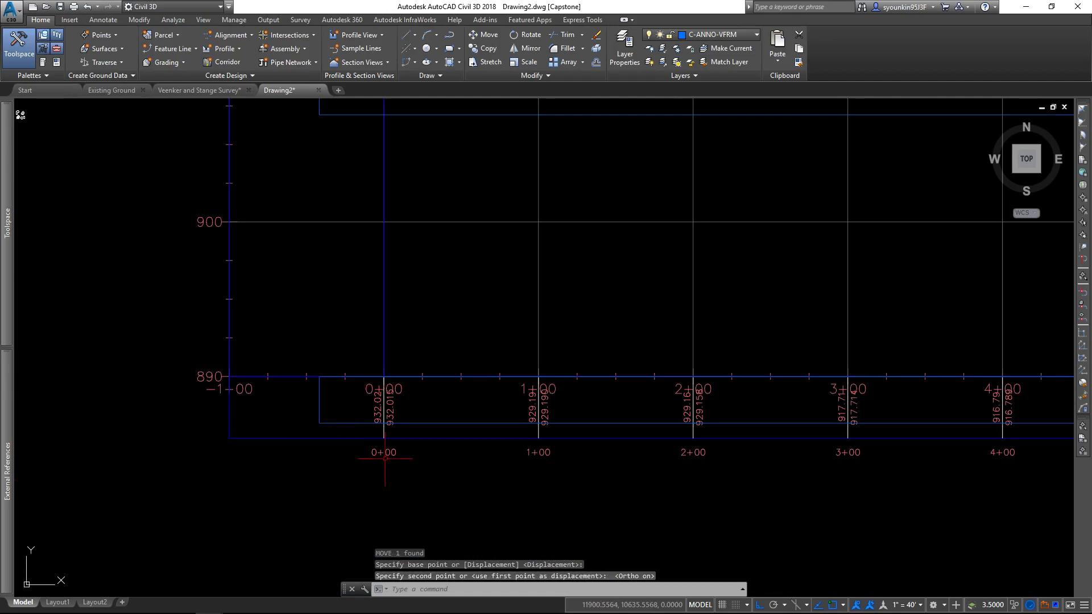
- Move the thin rectangle straight down from the 890 elevation line so that it overlaps the lower border of the label band
{"action": "left_click", "coordinate": [319, 413]}
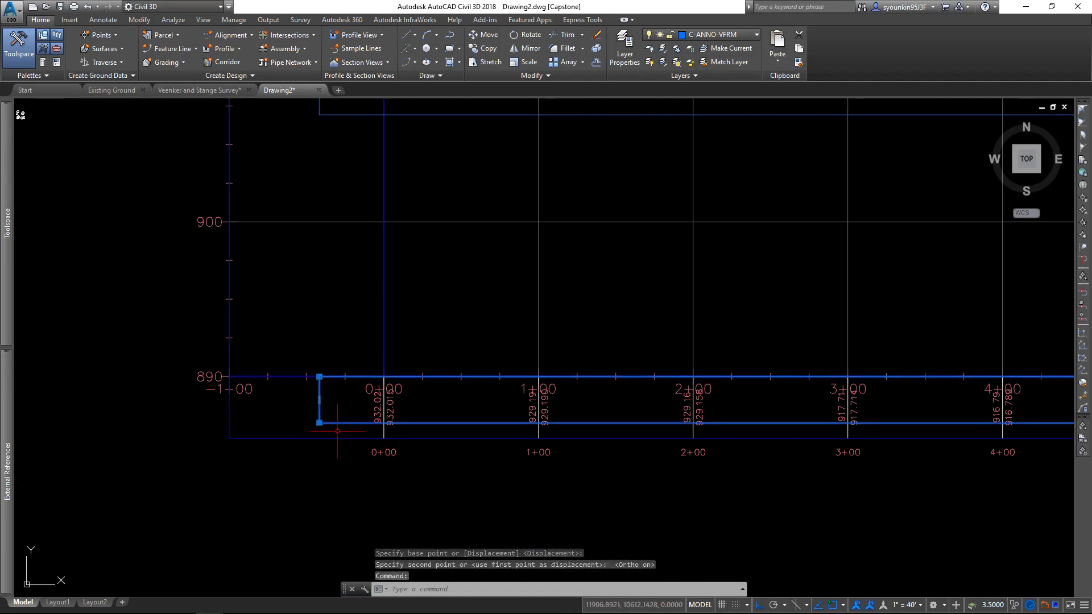
{"action": "type", "text": "m"}
{"action": "key", "text": "Return"}
{"action": "left_click", "coordinate": [319, 377]}
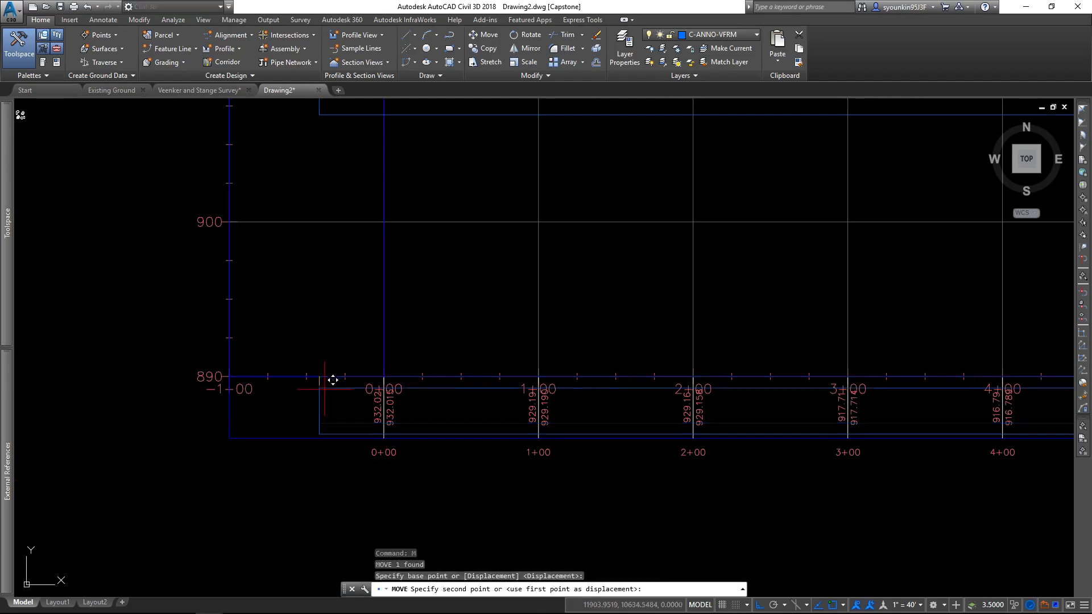
{"action": "left_click", "coordinate": [327, 436]}
{"action": "scroll", "coordinate": [323, 398], "scroll_direction": "up", "scroll_amount": 5}
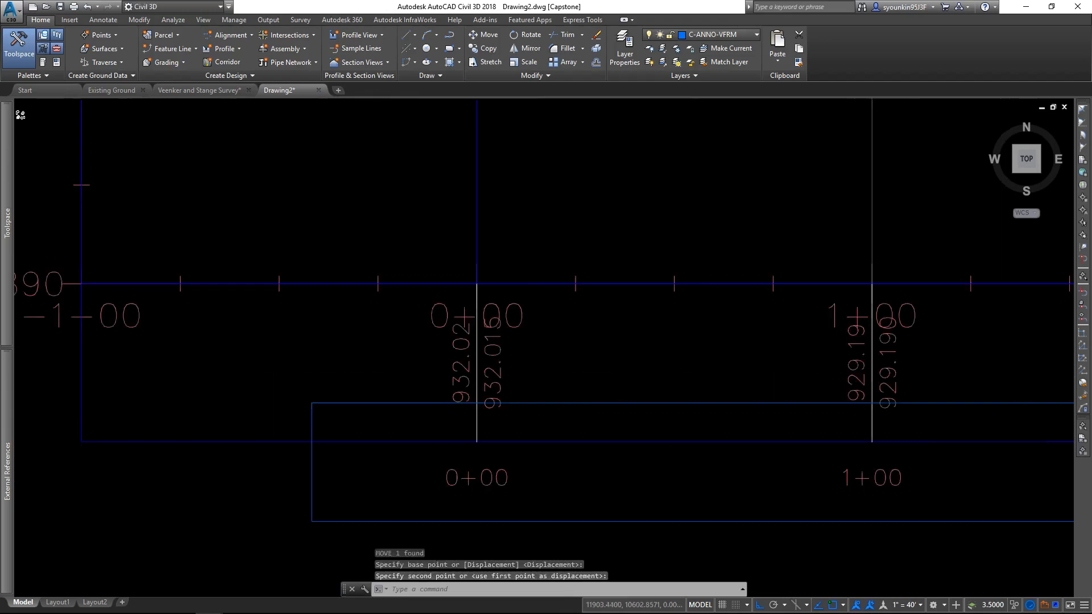
- Move the thin rectangle by its upper-left corner straight down onto the label band's lower border, with Extension and Perpendicular snaps turned off
{"action": "left_click", "coordinate": [327, 385]}
{"action": "key", "text": "Escape"}
{"action": "left_click", "coordinate": [328, 383]}
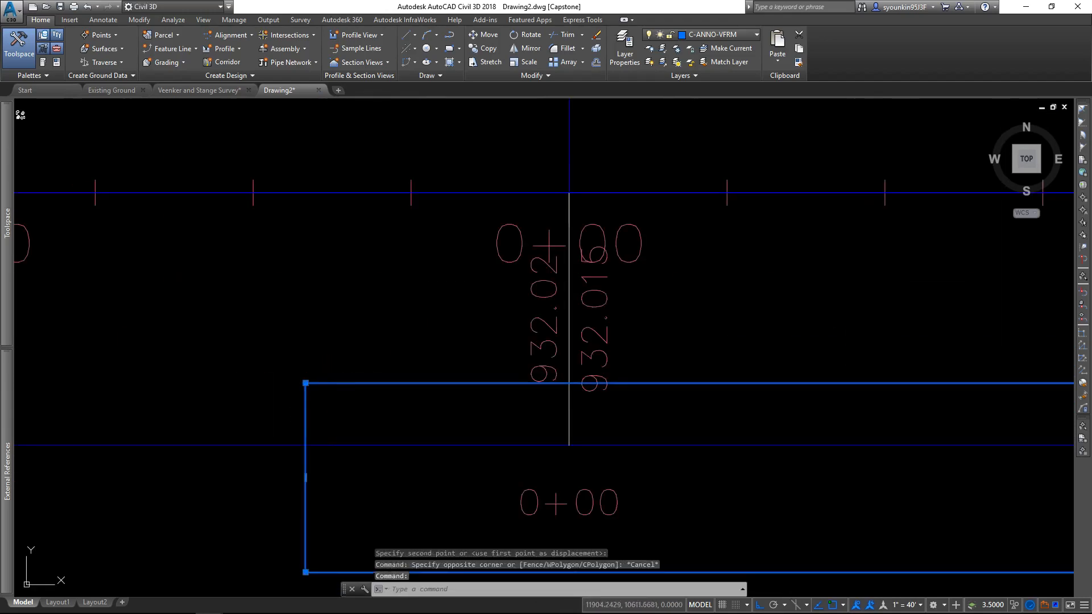
{"action": "type", "text": "m"}
{"action": "key", "text": "Return"}
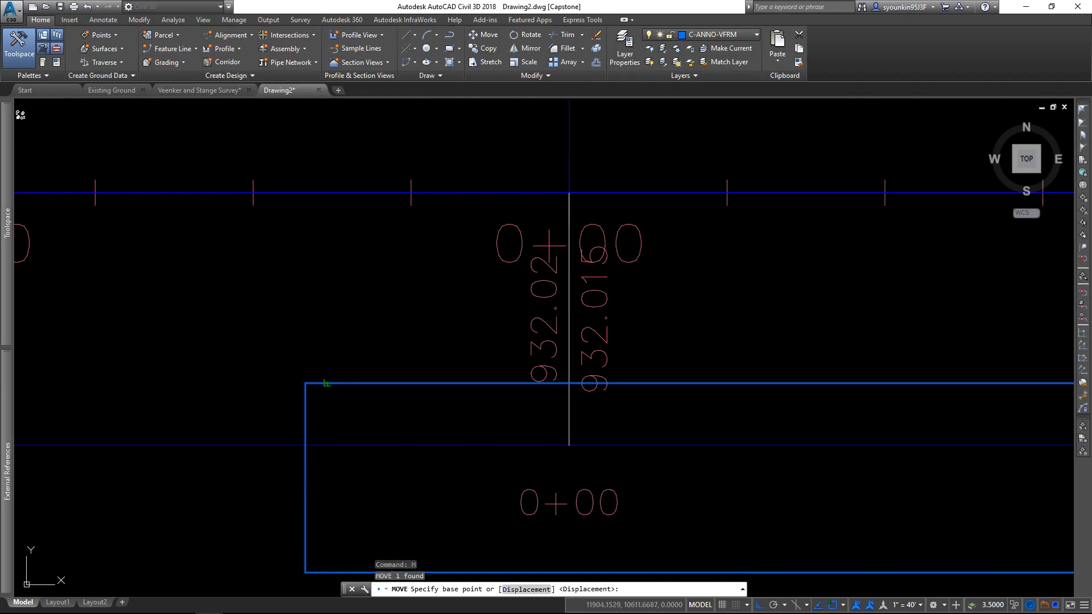
{"action": "left_click", "coordinate": [306, 383]}
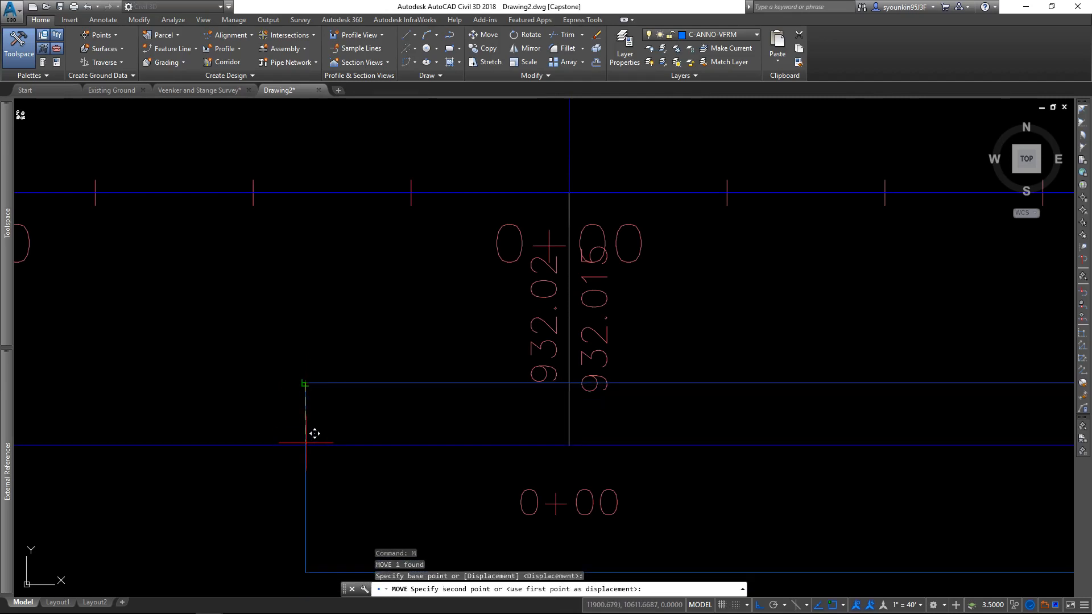
{"action": "left_click", "coordinate": [843, 605]}
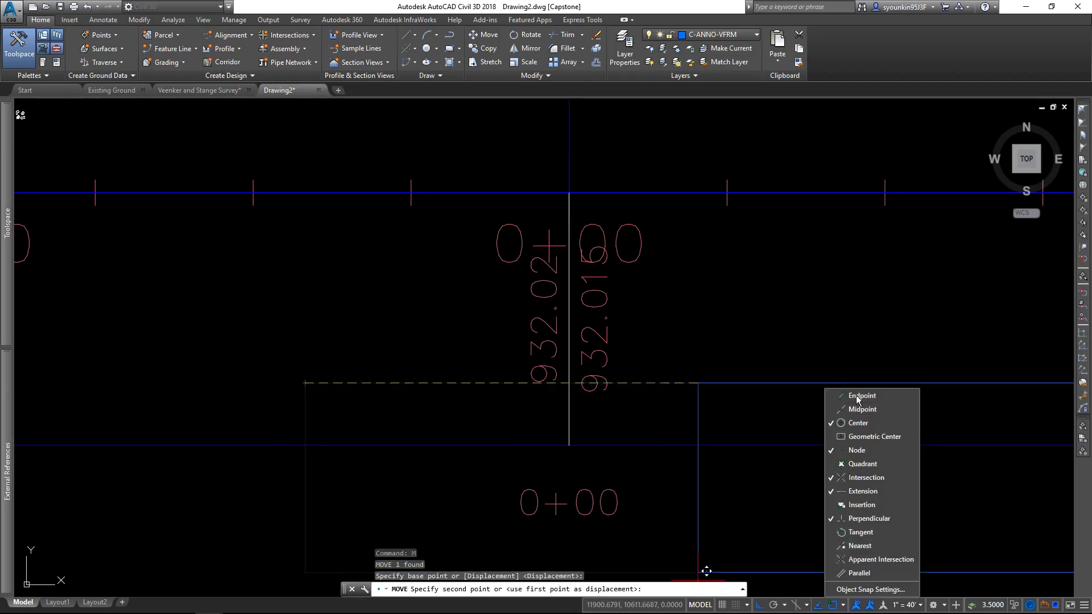
{"action": "left_click", "coordinate": [854, 491]}
{"action": "left_click", "coordinate": [854, 521]}
{"action": "left_click", "coordinate": [844, 607]}
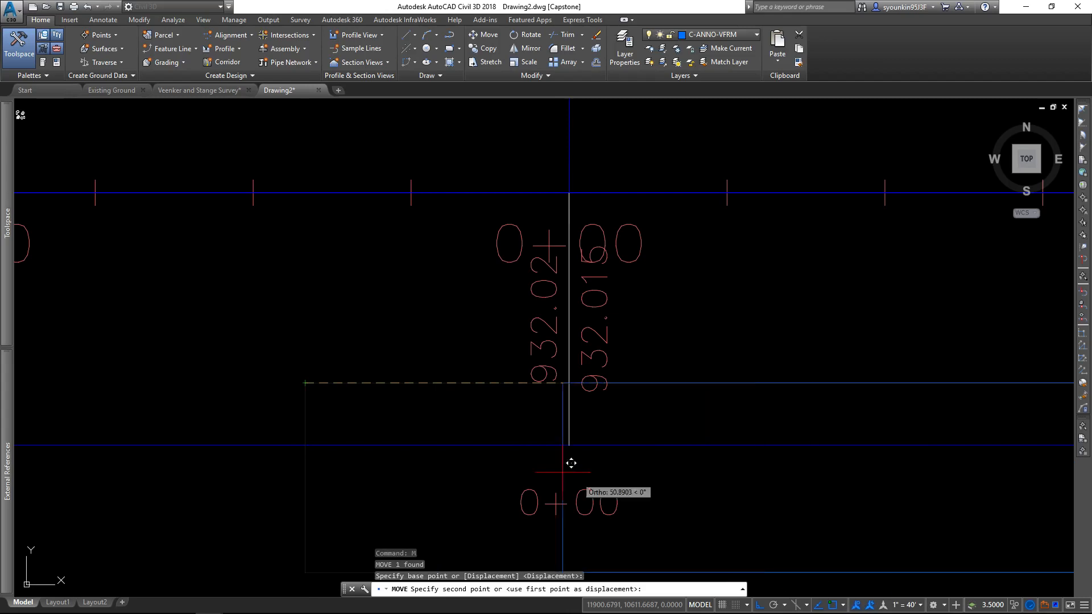
{"action": "left_click", "coordinate": [306, 446]}
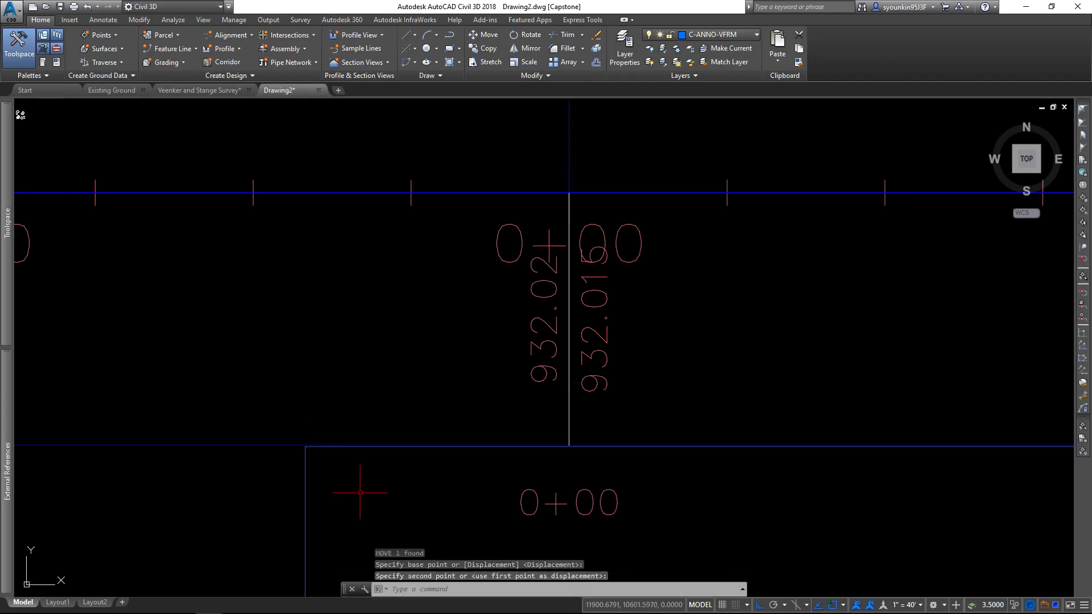
- Start a tall narrow rectangle beside the profile view with a line 9 straight up and a 0.75 segment to the right
{"action": "scroll", "coordinate": [370, 358], "scroll_direction": "down", "scroll_amount": 4}
{"action": "middle_click_drag", "start_coordinate": [255, 342], "coordinate": [441, 414]}
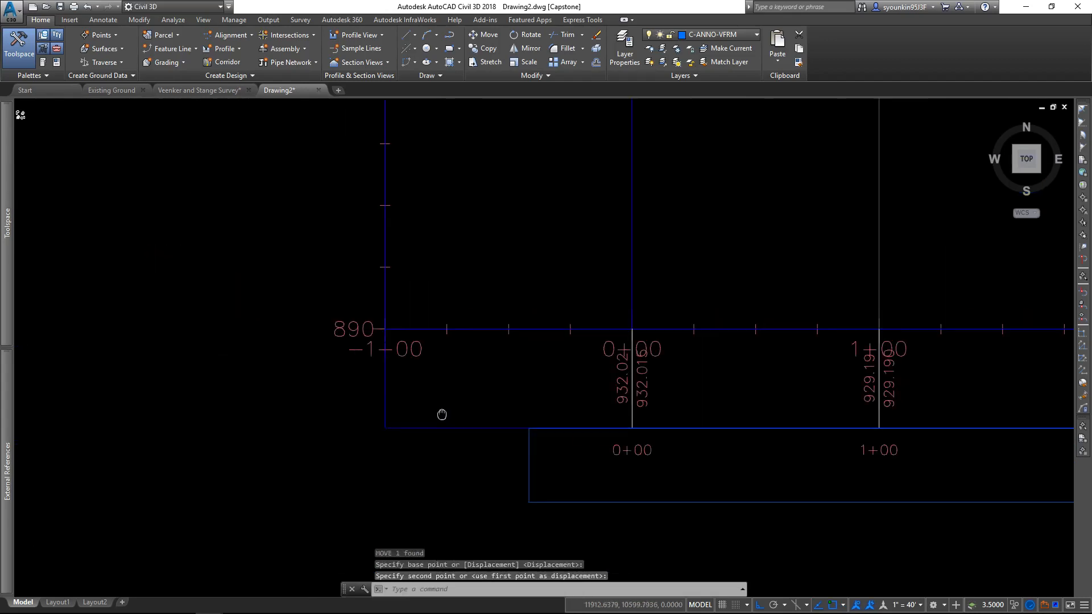
{"action": "scroll", "coordinate": [438, 397], "scroll_direction": "down", "scroll_amount": 4}
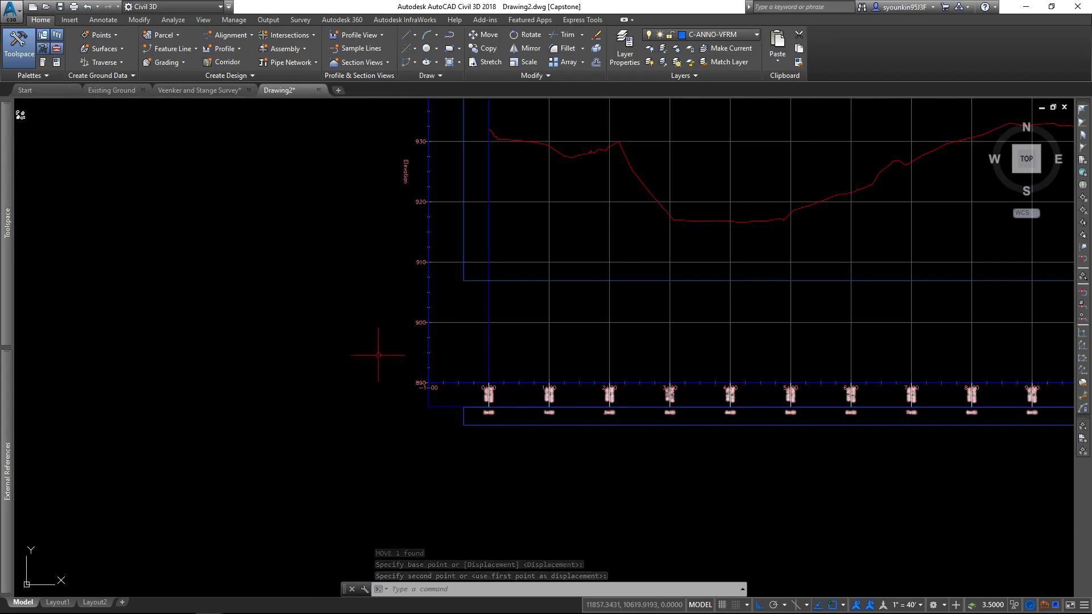
{"action": "middle_click_drag", "start_coordinate": [378, 354], "coordinate": [446, 443]}
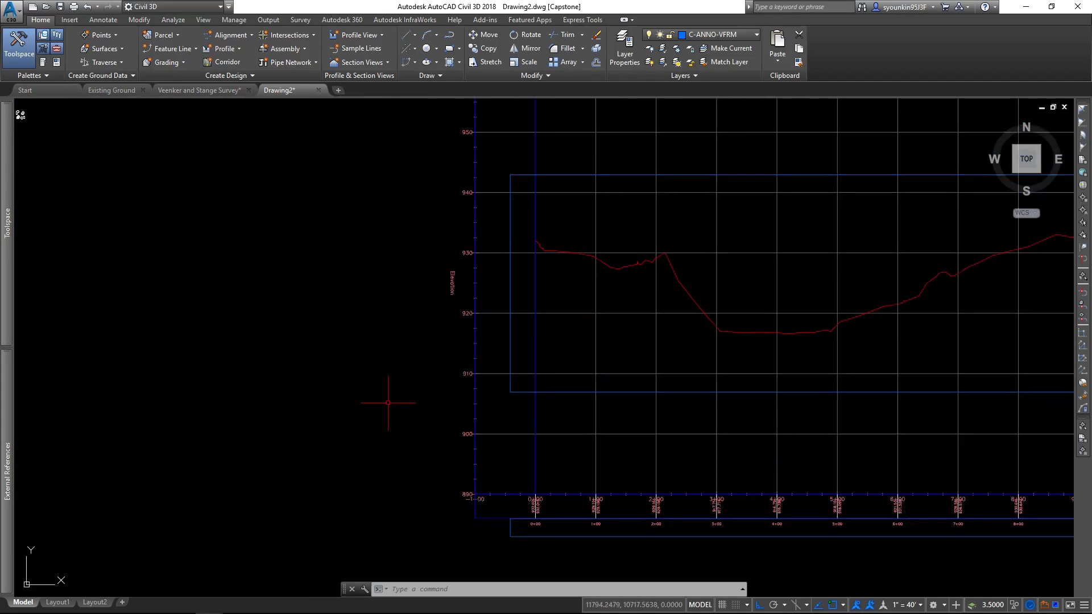
{"action": "type", "text": "l"}
{"action": "key", "text": "Return"}
{"action": "left_click", "coordinate": [363, 421]}
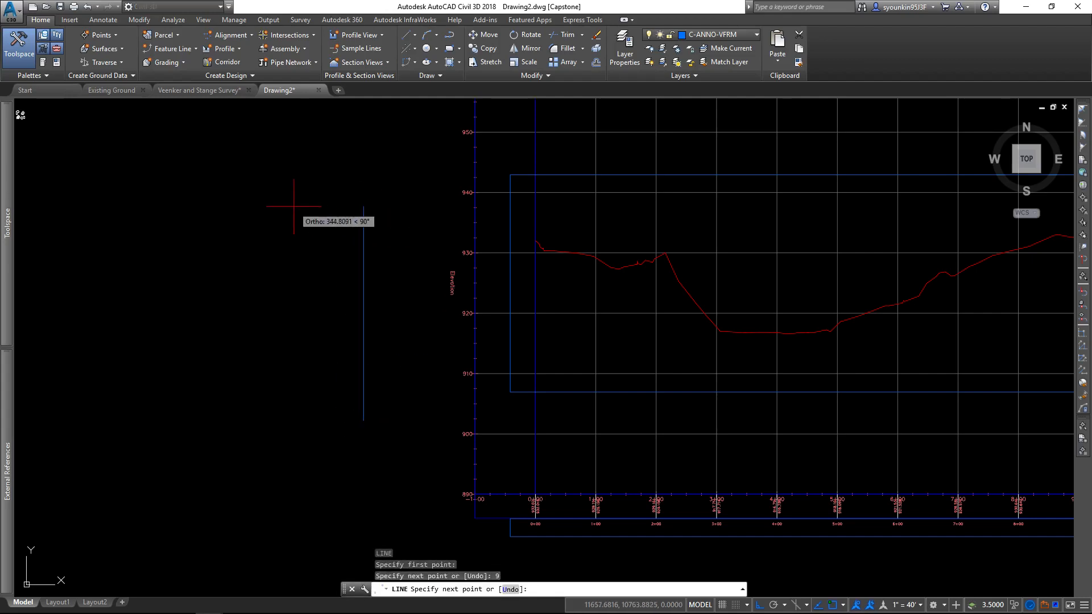
{"action": "type", "text": "75"}
{"action": "key", "text": "Return"}
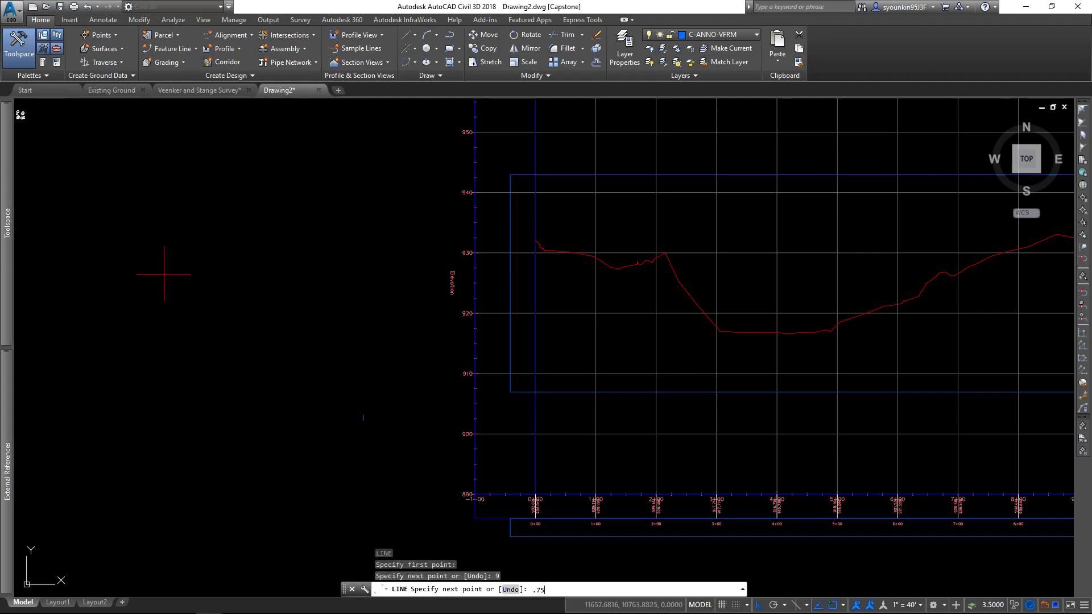
- Complete the tall rectangle with a 9 segment straight down and a closing segment to the start point, with Endpoint snap turned on
{"action": "scroll", "coordinate": [347, 456], "scroll_direction": "up", "scroll_amount": 4}
{"action": "scroll", "coordinate": [347, 458], "scroll_direction": "up", "scroll_amount": 4}
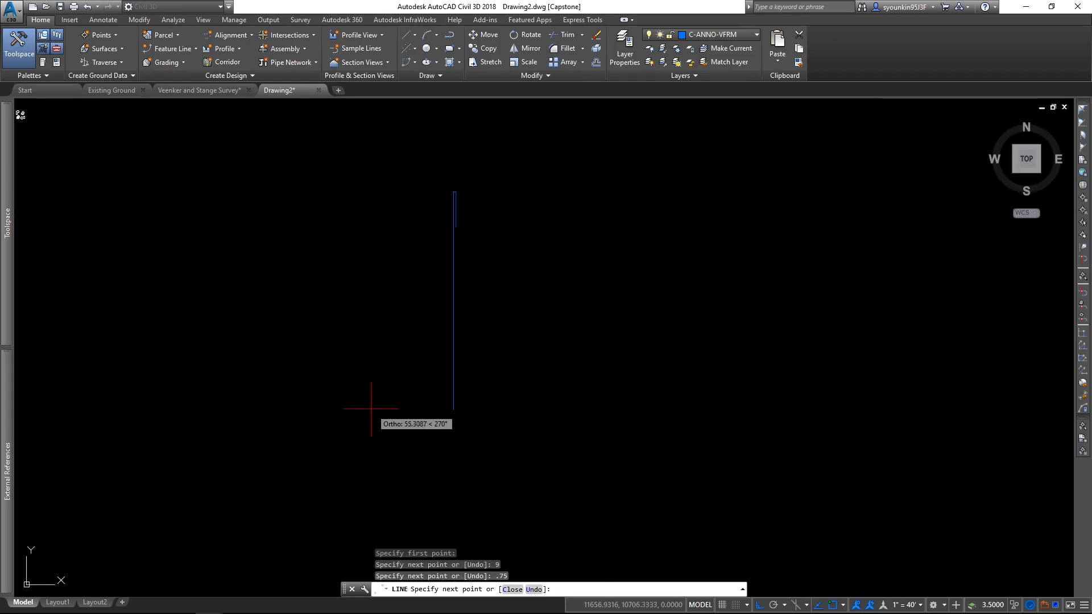
{"action": "type", "text": "9"}
{"action": "key", "text": "Return"}
{"action": "scroll", "coordinate": [384, 209], "scroll_direction": "up", "scroll_amount": 5}
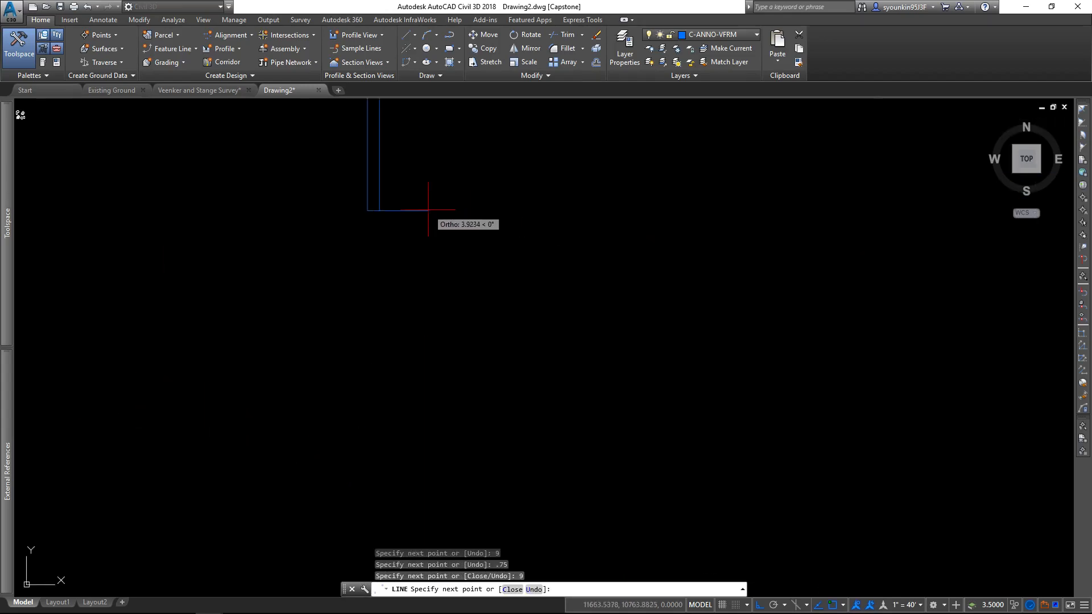
{"action": "key", "text": "F3"}
{"action": "key", "text": "F3"}
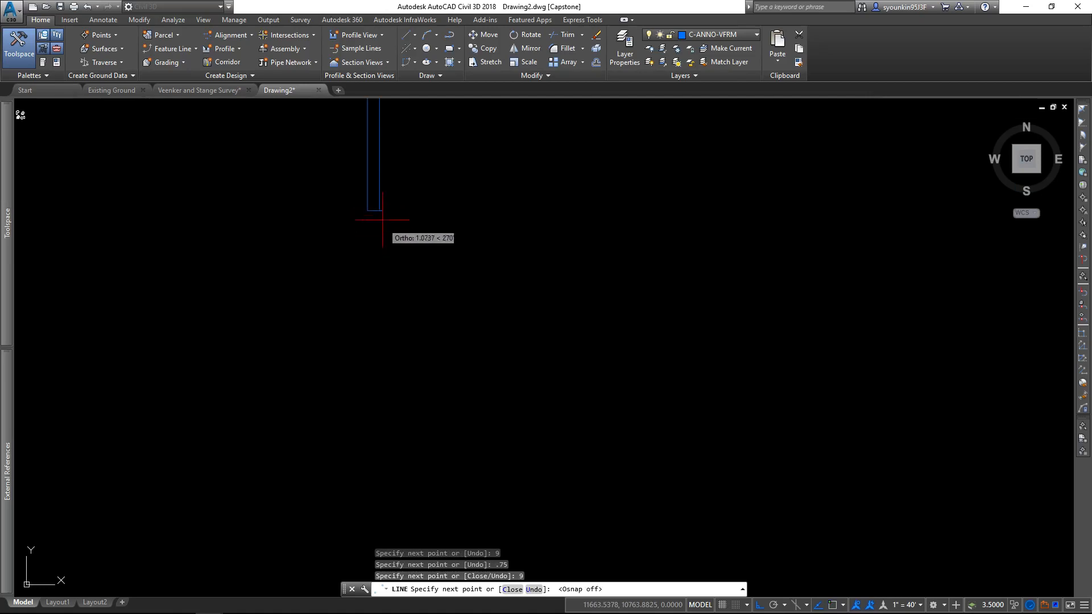
{"action": "left_click", "coordinate": [844, 605]}
{"action": "left_click", "coordinate": [861, 396]}
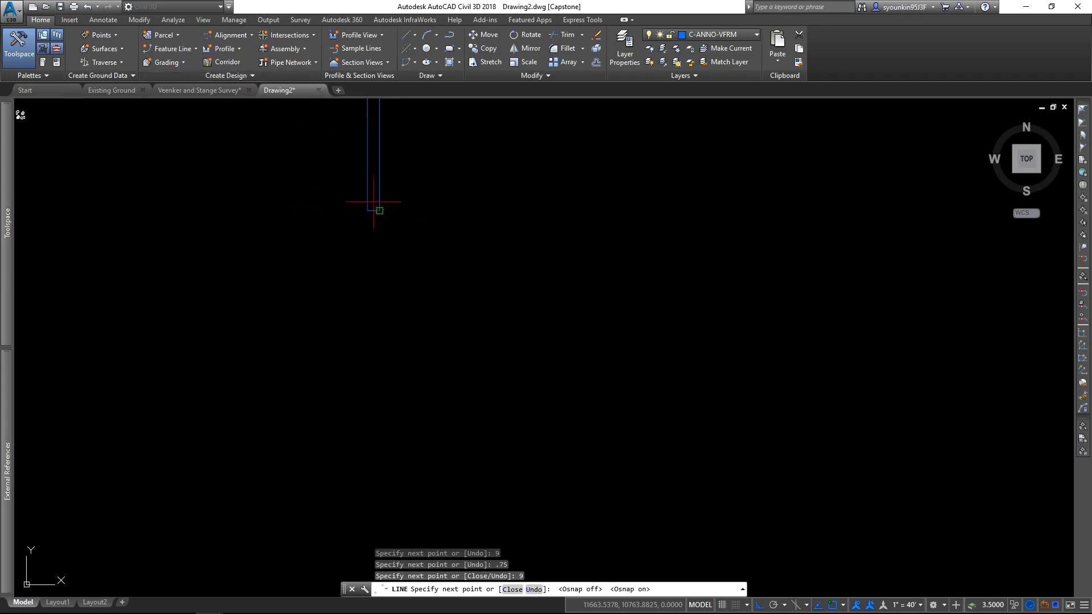
{"action": "middle_click_drag", "start_coordinate": [412, 191], "coordinate": [422, 371]}
{"action": "scroll", "coordinate": [394, 283], "scroll_direction": "down", "scroll_amount": 2}
{"action": "key", "text": "Escape"}
- Scale the four lines of the tall rectangle by a factor of 40 about its lower-left corner
{"action": "left_click", "coordinate": [335, 238]}
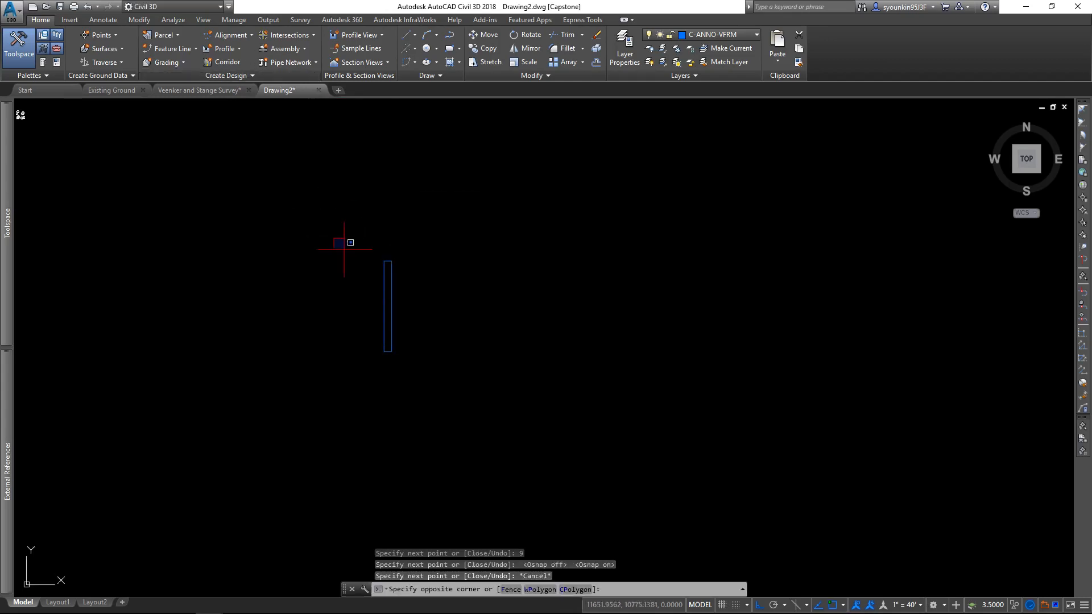
{"action": "left_click", "coordinate": [423, 359]}
{"action": "type", "text": "s"}
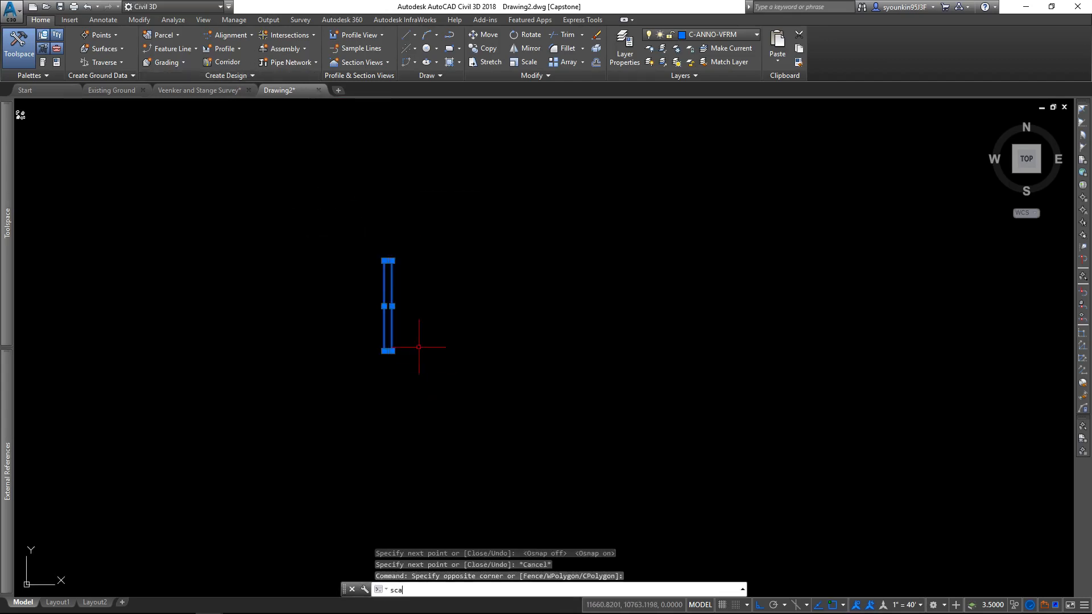
{"action": "type", "text": "ca"}
{"action": "key", "text": "Return"}
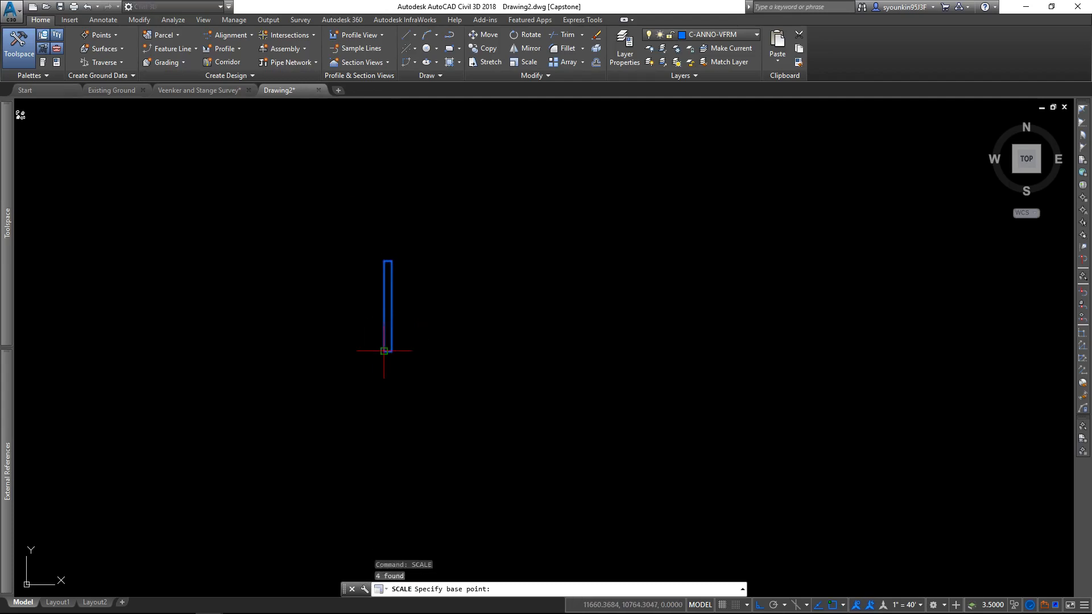
{"action": "left_click", "coordinate": [384, 351]}
{"action": "type", "text": "40"}
{"action": "key", "text": "Return"}
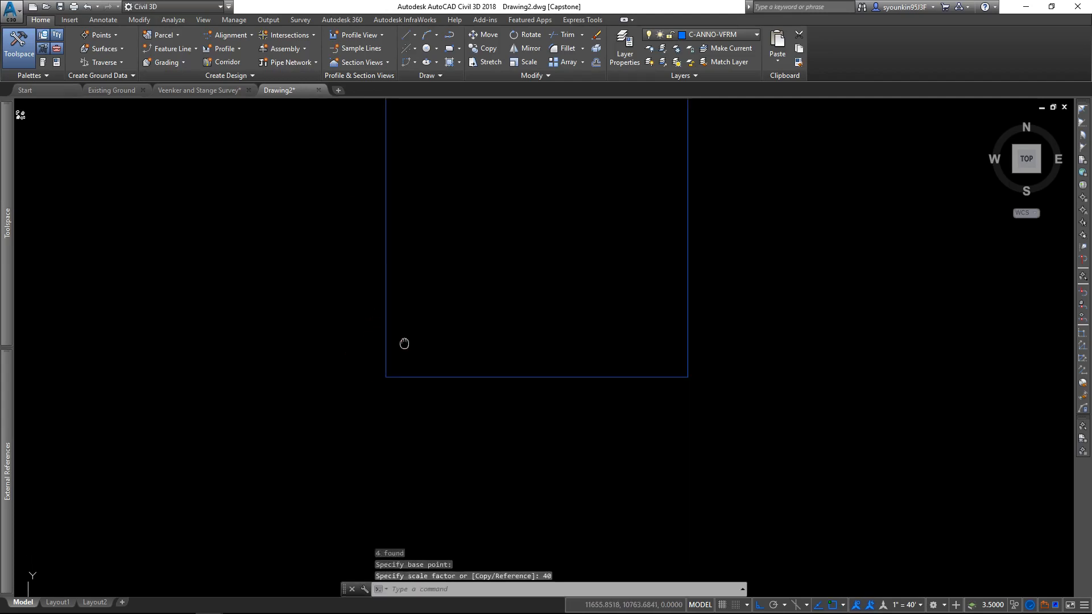
{"action": "scroll", "coordinate": [393, 364], "scroll_direction": "down", "scroll_amount": 8}
{"action": "key", "text": "Escape"}
{"action": "key", "text": "Escape"}
{"action": "key", "text": "Escape"}
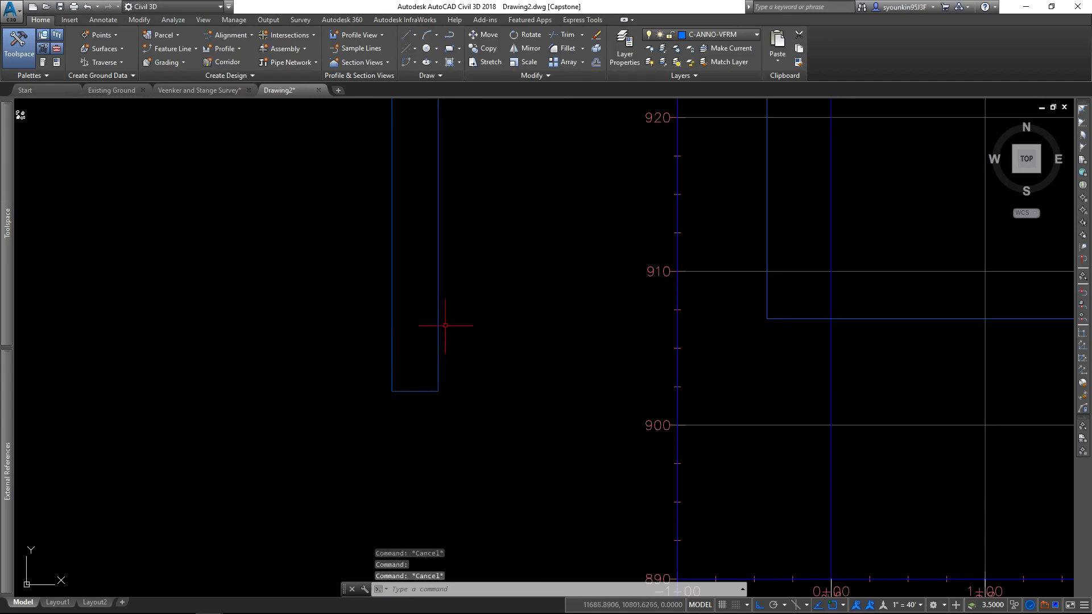
- Join the four lines of the scaled tall rectangle into one polyline
{"action": "scroll", "coordinate": [439, 322], "scroll_direction": "down", "scroll_amount": 4}
{"action": "left_click", "coordinate": [416, 237]}
{"action": "left_click", "coordinate": [458, 351]}
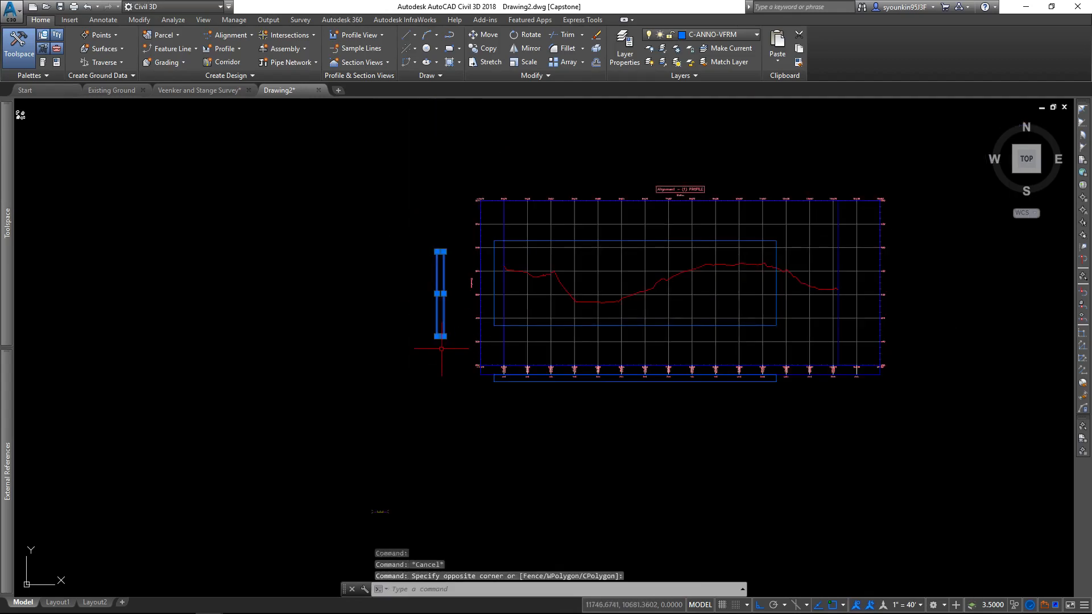
{"action": "type", "text": "jo"}
{"action": "key", "text": "Return"}
{"action": "scroll", "coordinate": [441, 269], "scroll_direction": "up", "scroll_amount": 5}
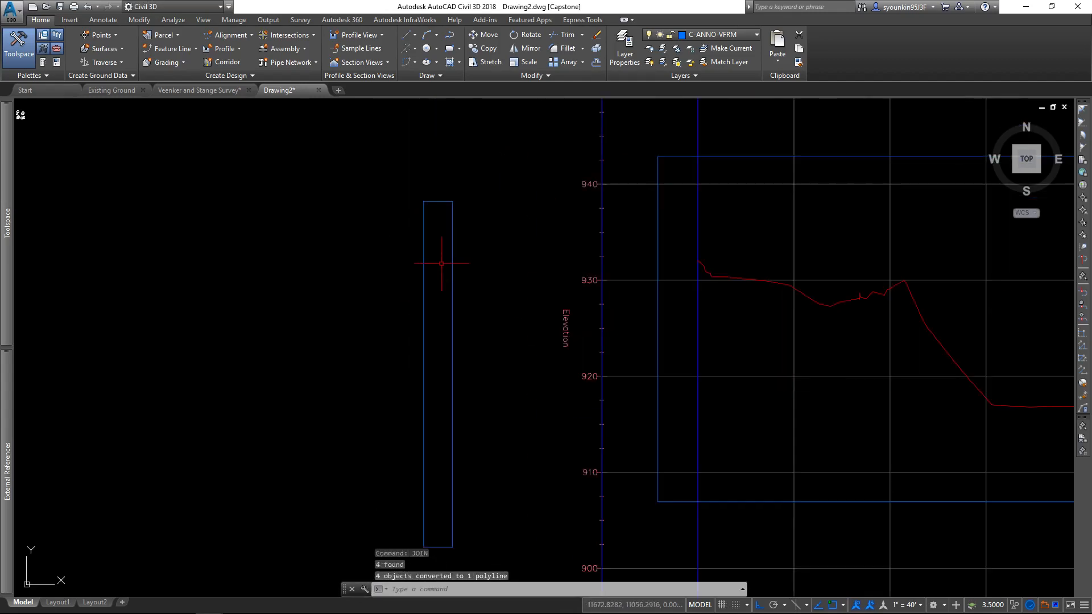
{"action": "type", "text": "m"}
{"action": "key", "text": "Return"}
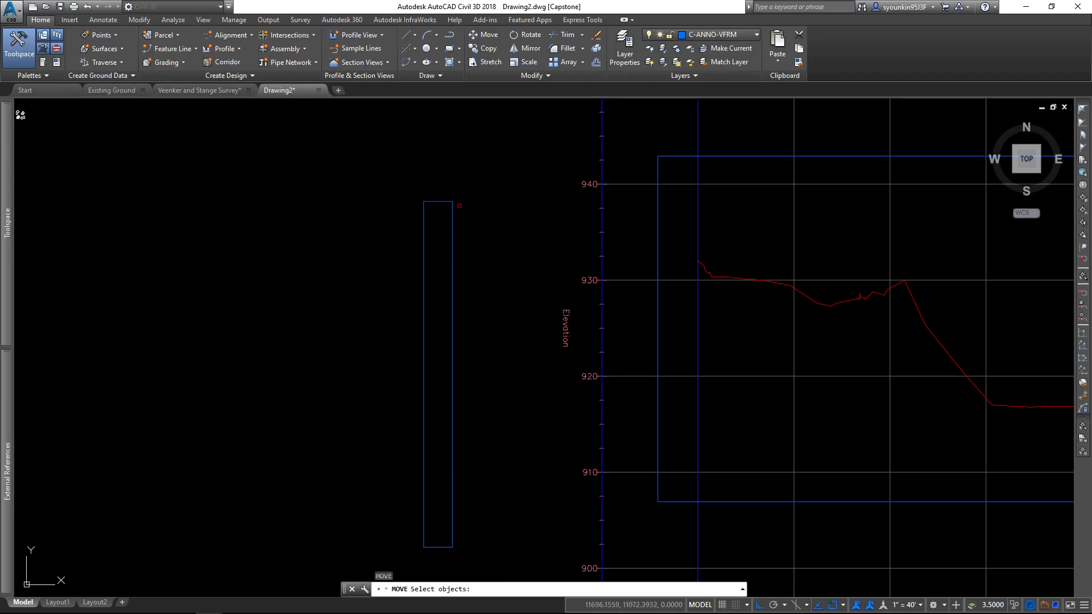
{"action": "key", "text": "Escape"}
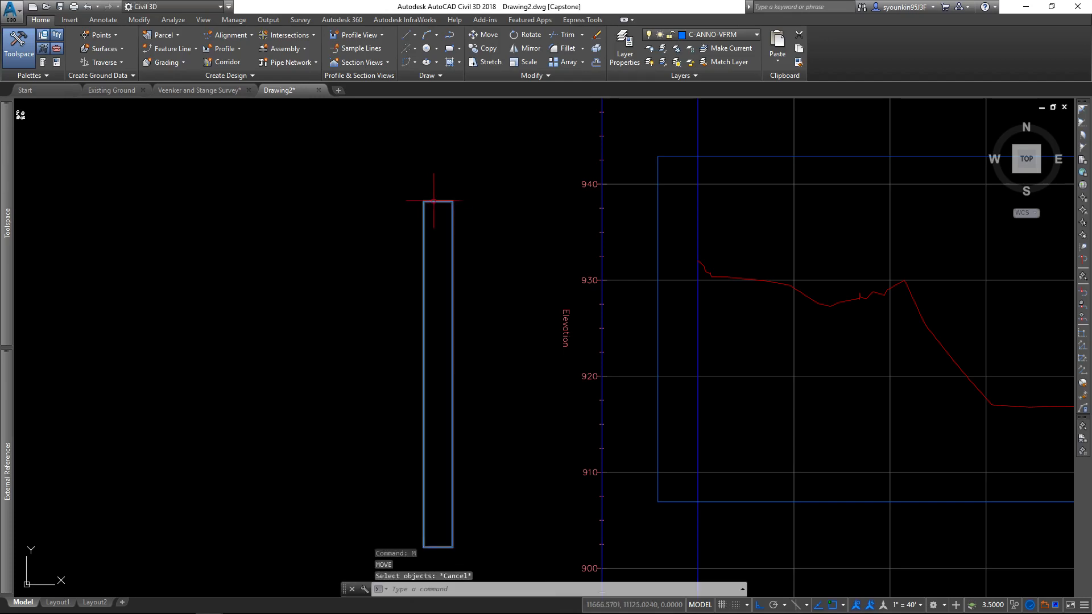
- Move the tall rectangle by its upper-right corner to the upper-left corner of the blue frame around the profile, with Ortho off
{"action": "left_click", "coordinate": [438, 201]}
{"action": "type", "text": "m"}
{"action": "key", "text": "Return"}
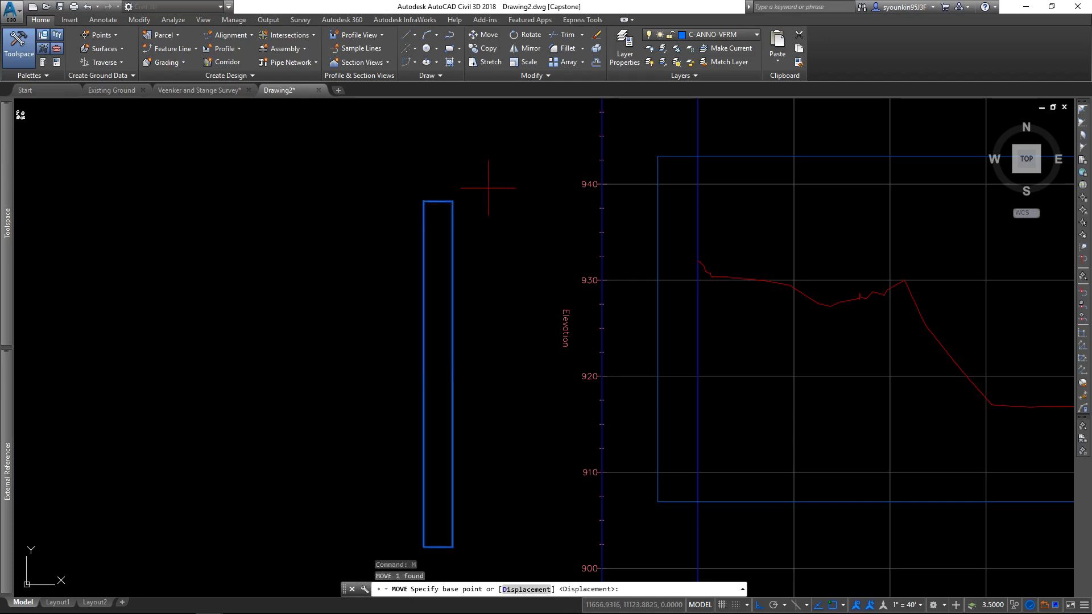
{"action": "left_click", "coordinate": [452, 201]}
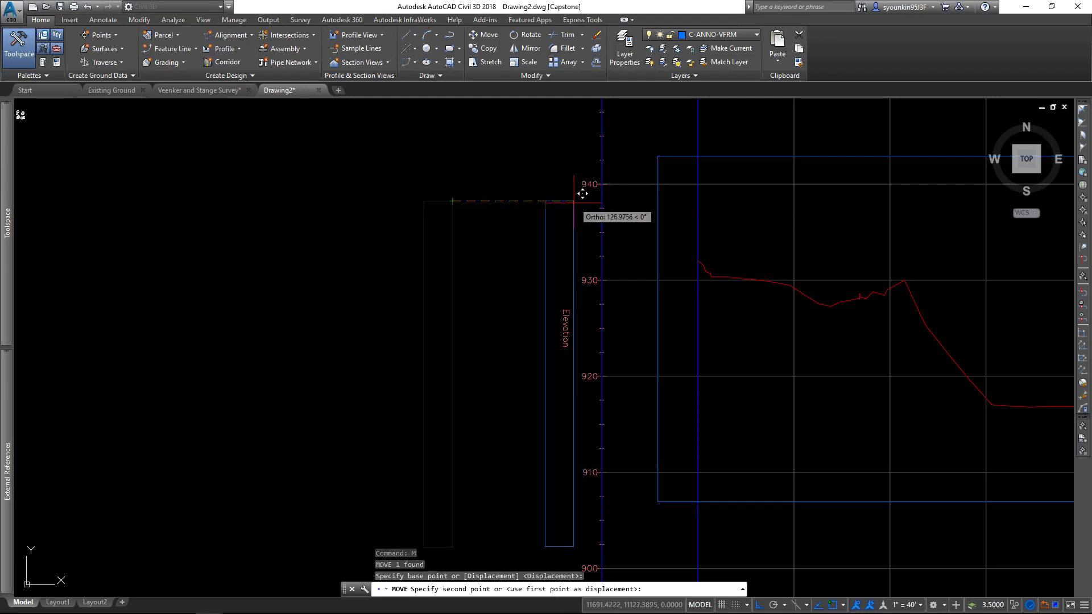
{"action": "key", "text": "F8"}
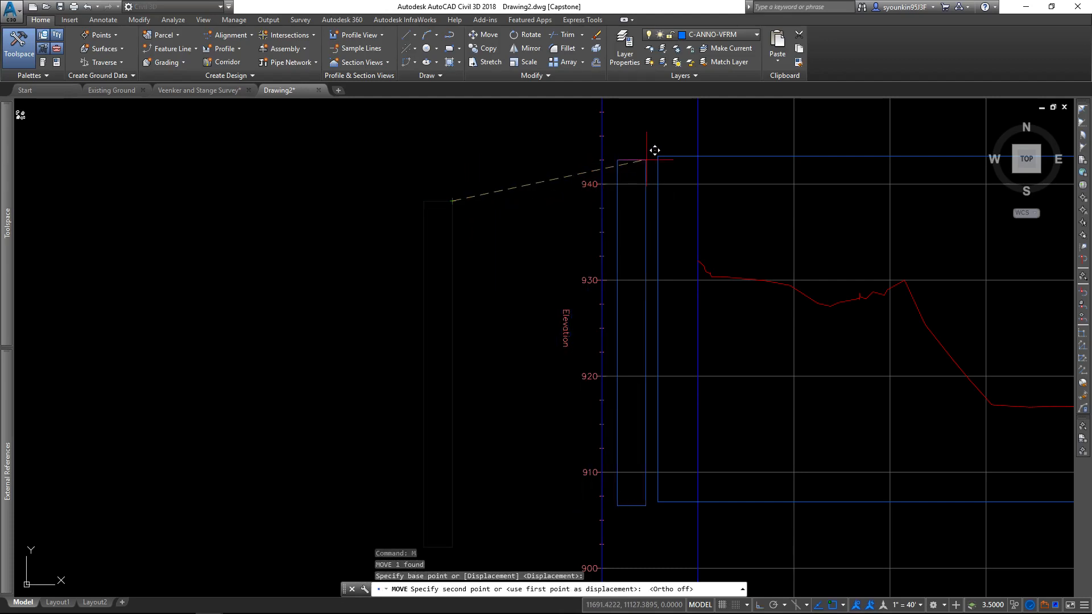
{"action": "left_click", "coordinate": [658, 155]}
{"action": "left_click", "coordinate": [641, 162]}
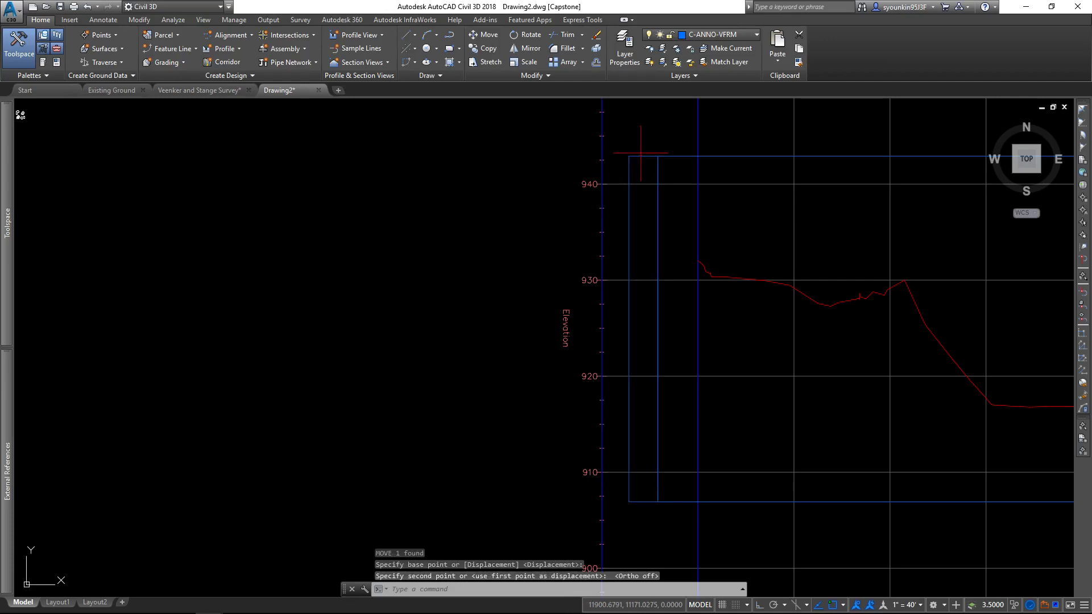
{"action": "key", "text": "Escape"}
- Move the tall rectangle horizontally until its right edge meets the profile's left elevation axis, with Ortho on and Osnap off
{"action": "left_click", "coordinate": [641, 155]}
{"action": "type", "text": "M"}
{"action": "key", "text": "Return"}
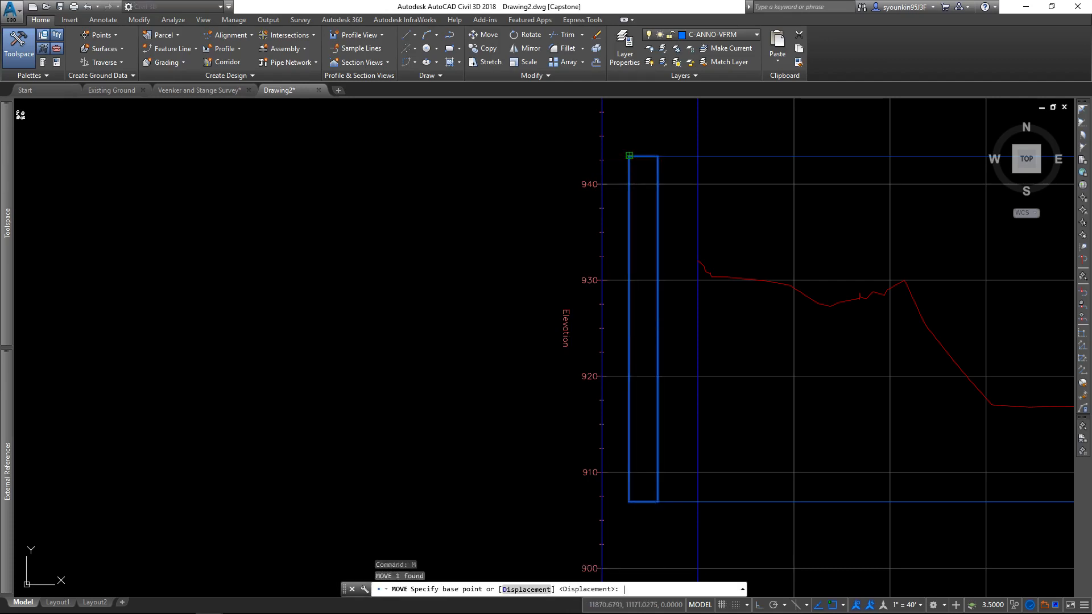
{"action": "left_click", "coordinate": [658, 155]}
{"action": "scroll", "coordinate": [603, 151], "scroll_direction": "up", "scroll_amount": 6}
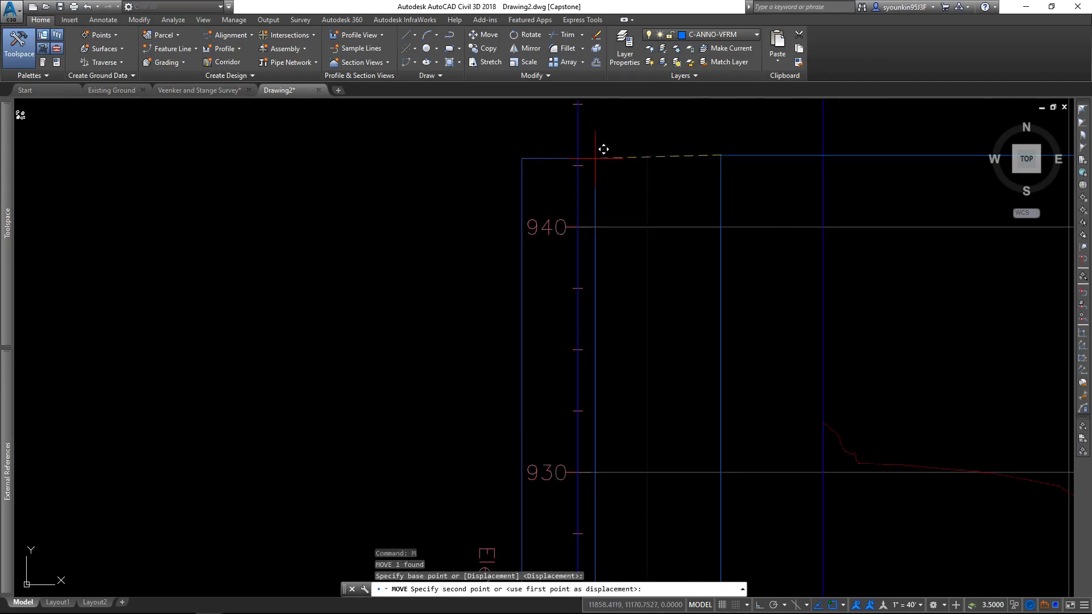
{"action": "key", "text": "F8"}
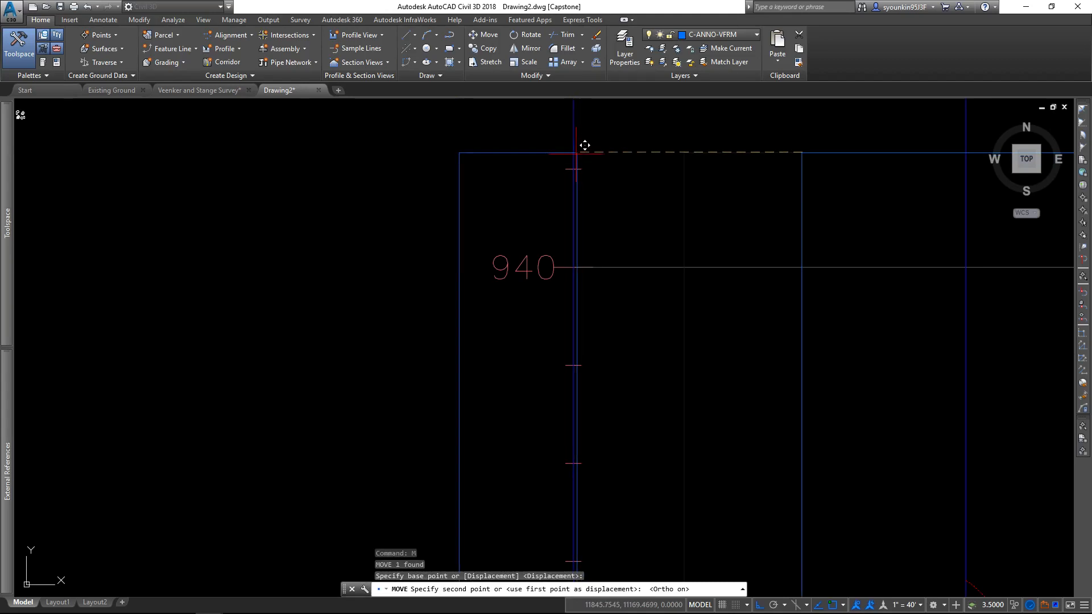
{"action": "key", "text": "F3"}
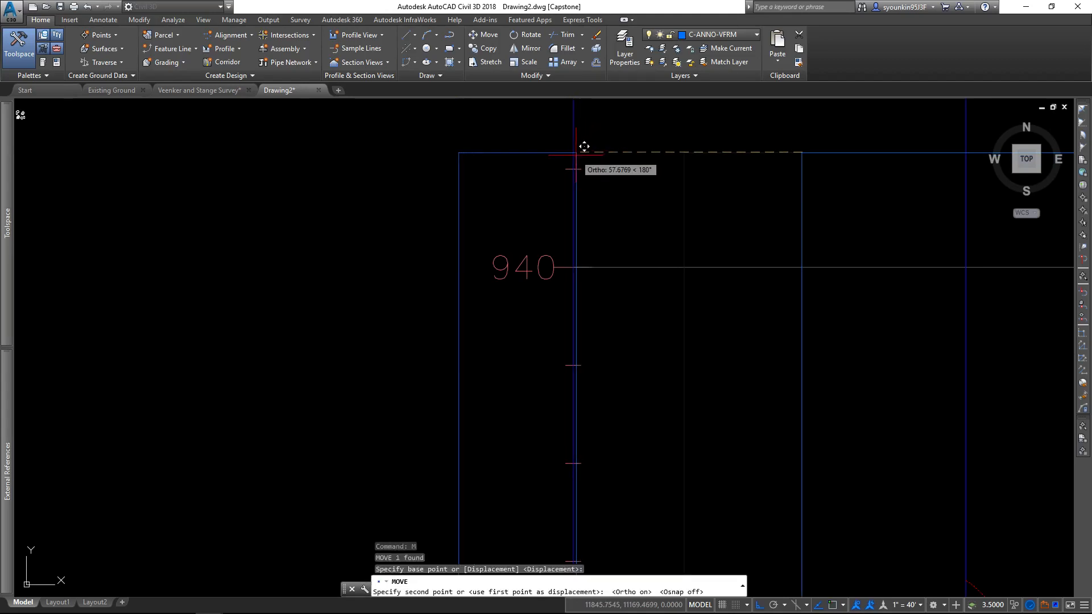
{"action": "left_click", "coordinate": [583, 146]}
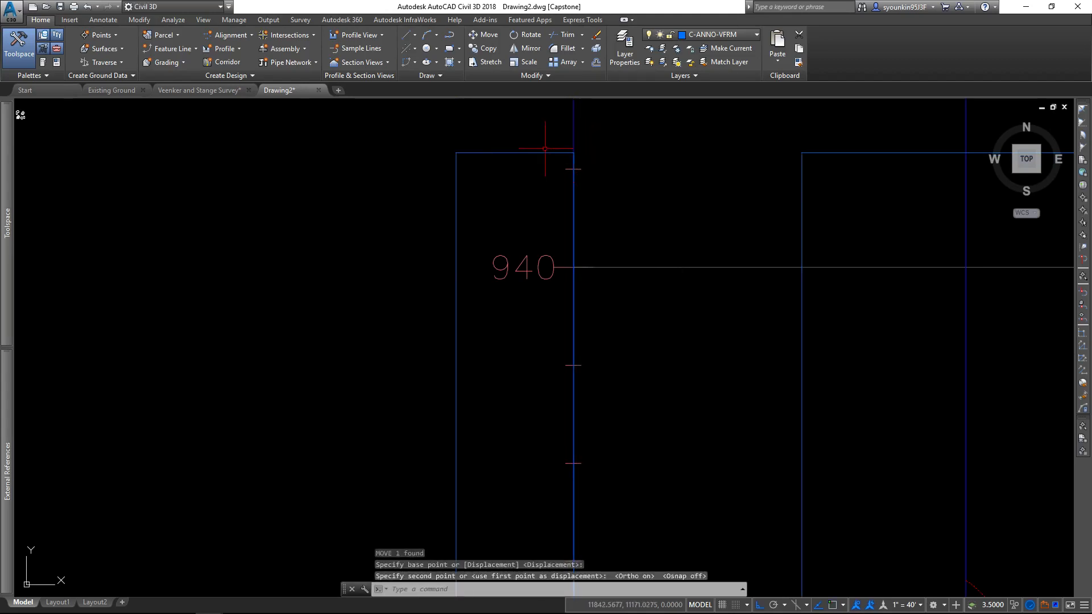
- Copy the tall rectangle by its upper-left corner about 1730 units horizontally onto the profile's right elevation axis, with Osnap off for placement
{"action": "left_click", "coordinate": [545, 151]}
{"action": "type", "text": "co"}
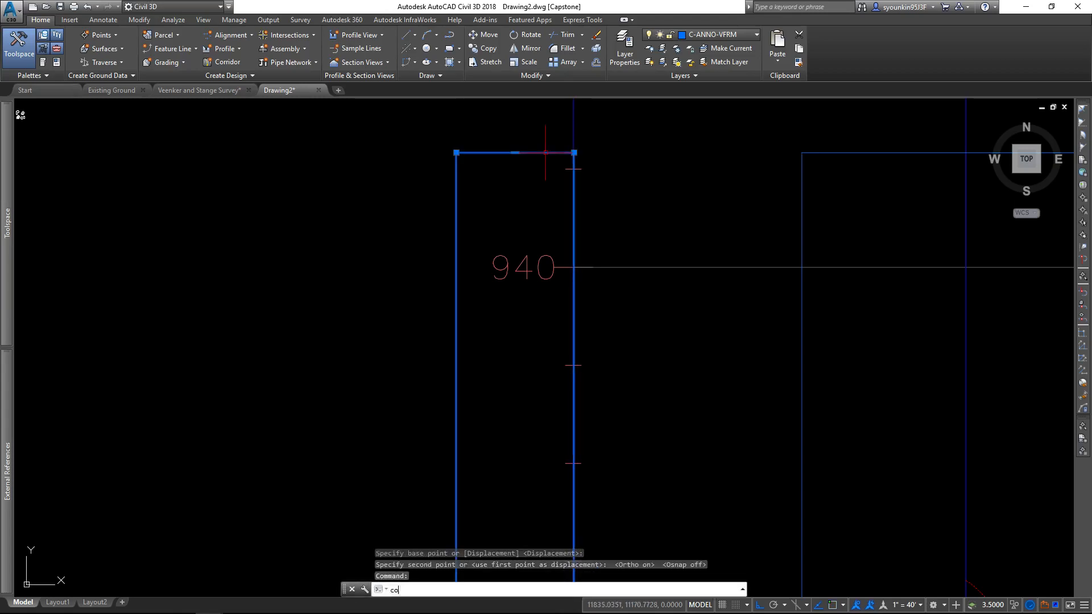
{"action": "key", "text": "Return"}
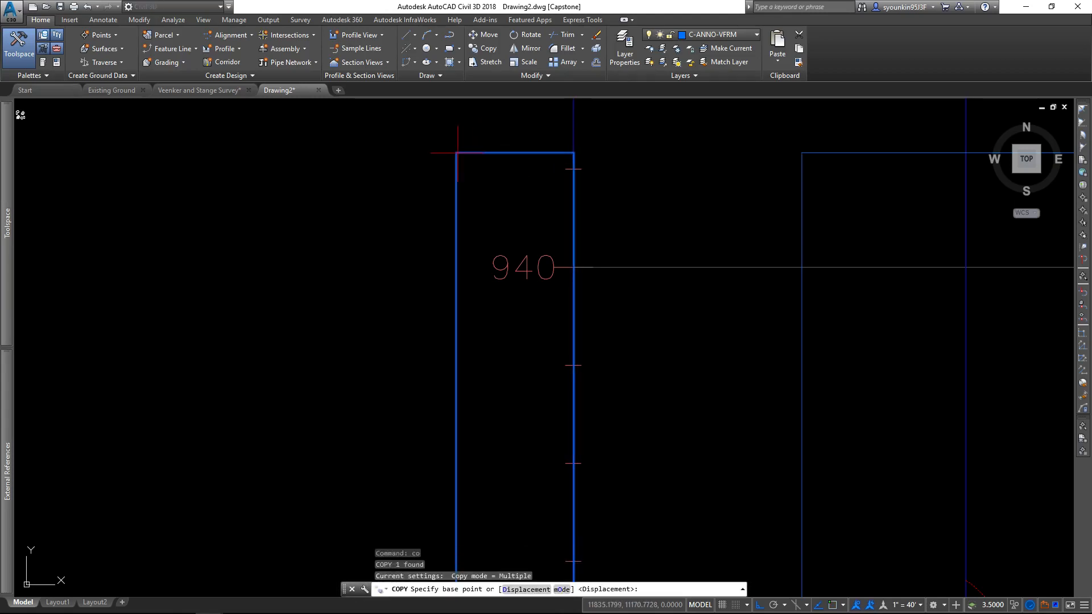
{"action": "left_click", "coordinate": [456, 152]}
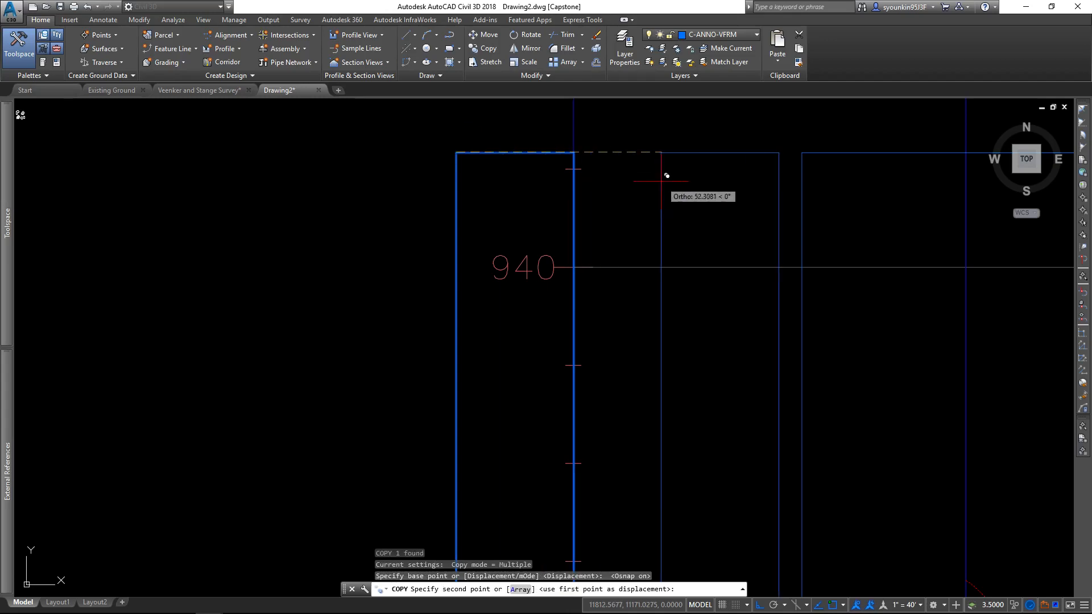
{"action": "scroll", "coordinate": [746, 199], "scroll_direction": "down", "scroll_amount": 5}
{"action": "scroll", "coordinate": [853, 216], "scroll_direction": "up", "scroll_amount": 10}
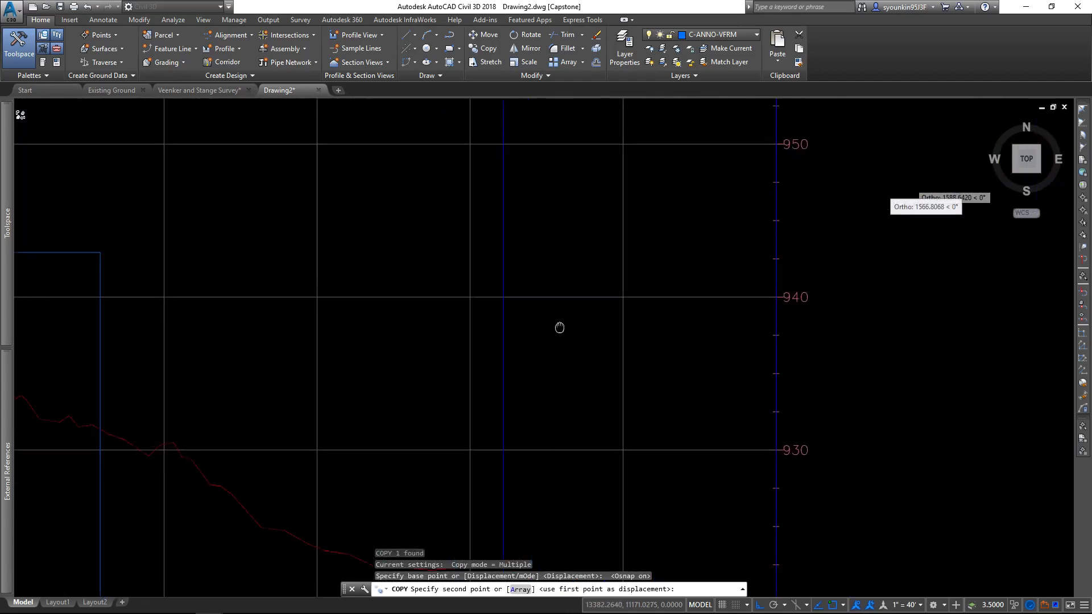
{"action": "key", "text": "F3"}
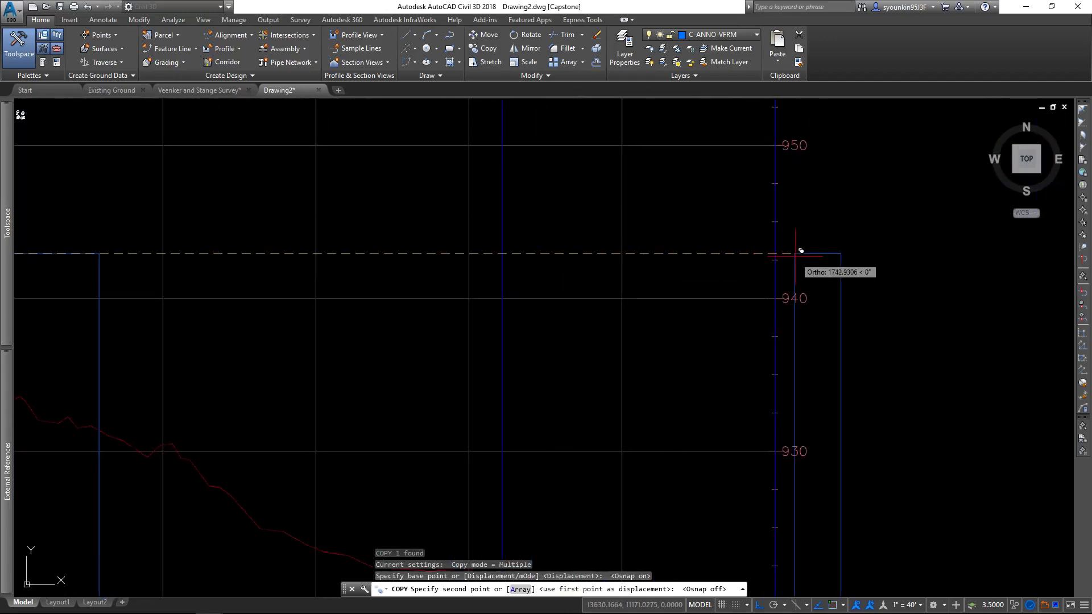
{"action": "scroll", "coordinate": [779, 248], "scroll_direction": "up", "scroll_amount": 5}
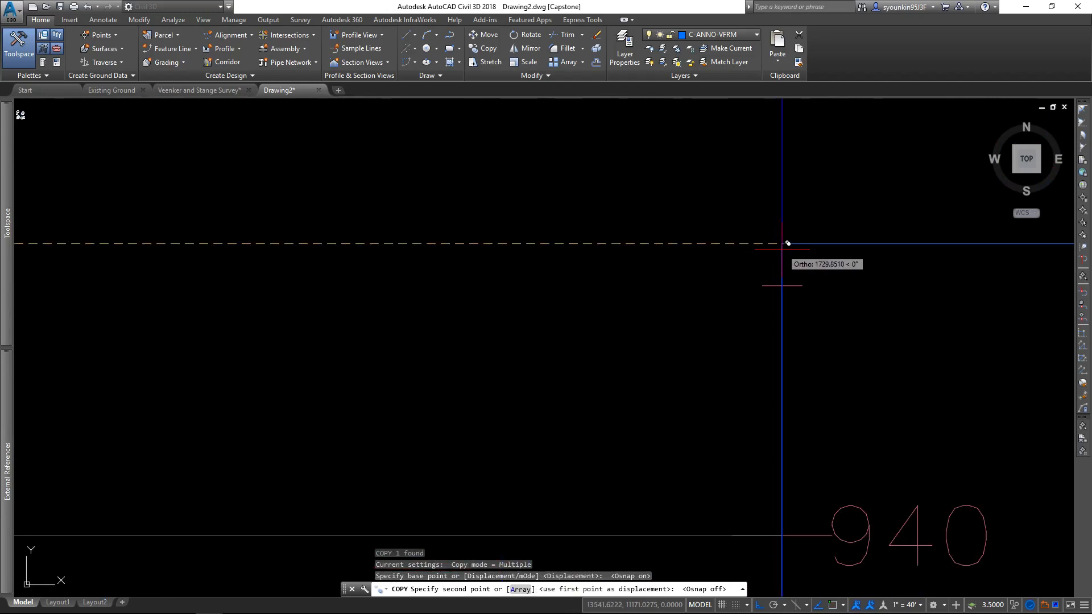
{"action": "left_click", "coordinate": [783, 244]}
{"action": "scroll", "coordinate": [715, 227], "scroll_direction": "down", "scroll_amount": 5}
{"action": "key", "text": "Escape"}
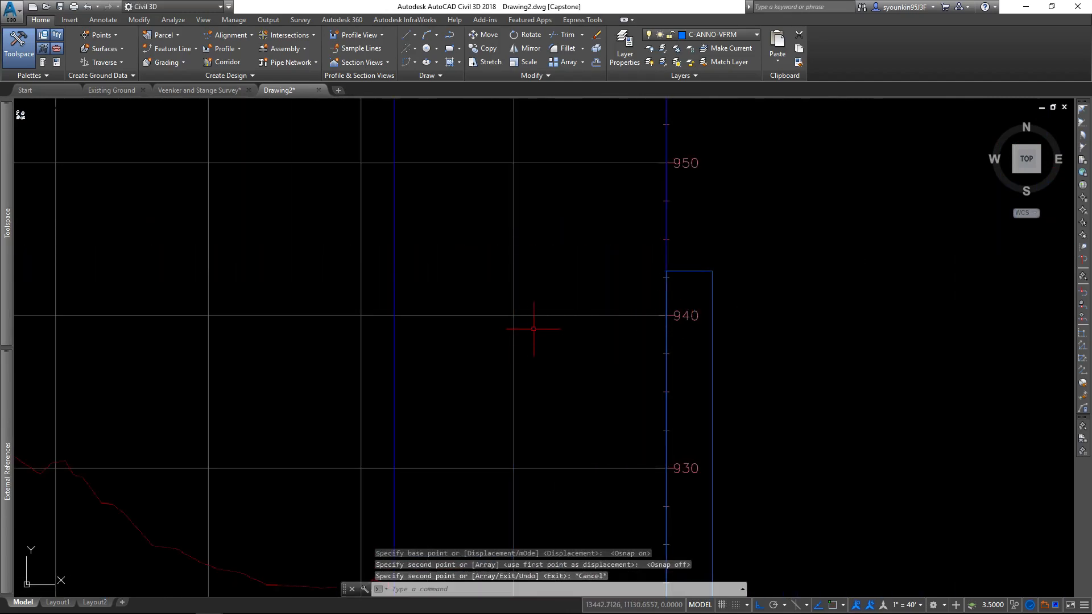
- Switch to Layout1, activate the narrow viewport beside the profile's left edge, and bring the left elevation frame into its view
{"action": "scroll", "coordinate": [533, 329], "scroll_direction": "down", "scroll_amount": 6}
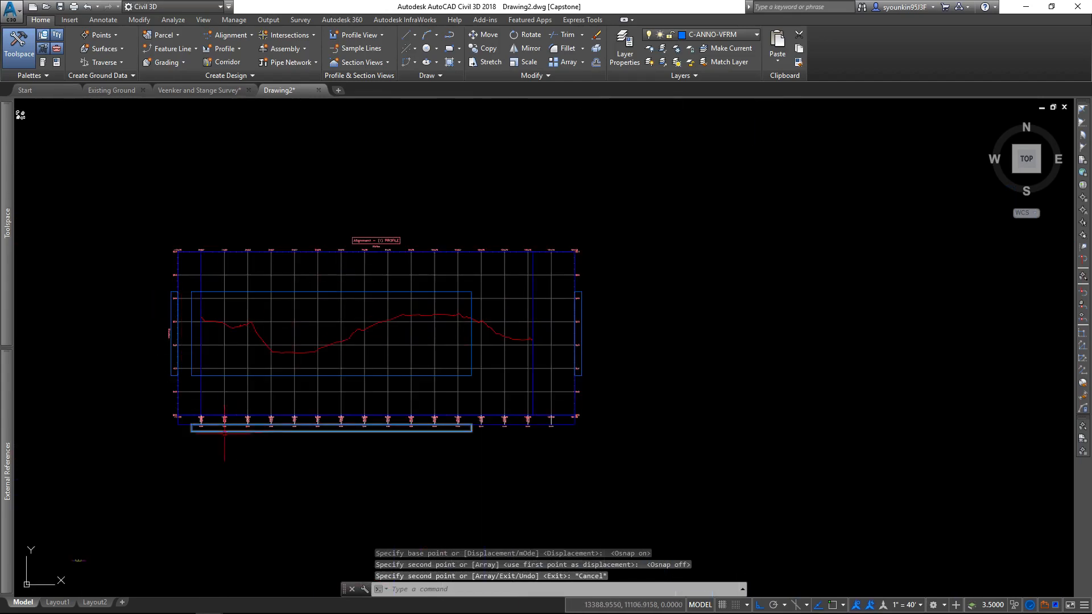
{"action": "left_click", "coordinate": [57, 602]}
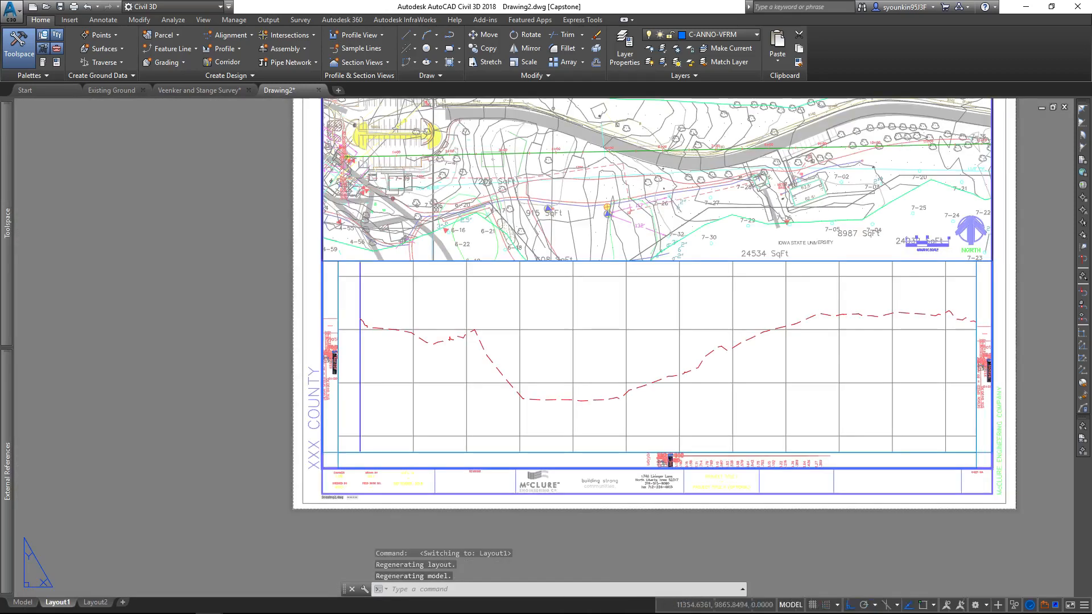
{"action": "scroll", "coordinate": [324, 387], "scroll_direction": "up", "scroll_amount": 5}
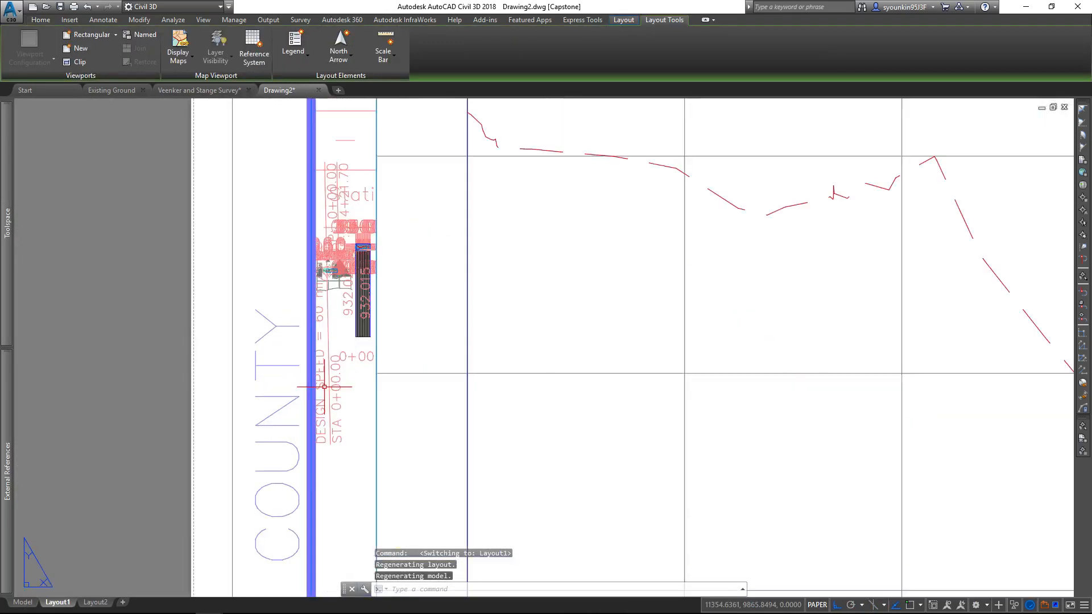
{"action": "double_click", "coordinate": [350, 434]}
{"action": "middle_click_drag", "start_coordinate": [339, 339], "coordinate": [332, 425]}
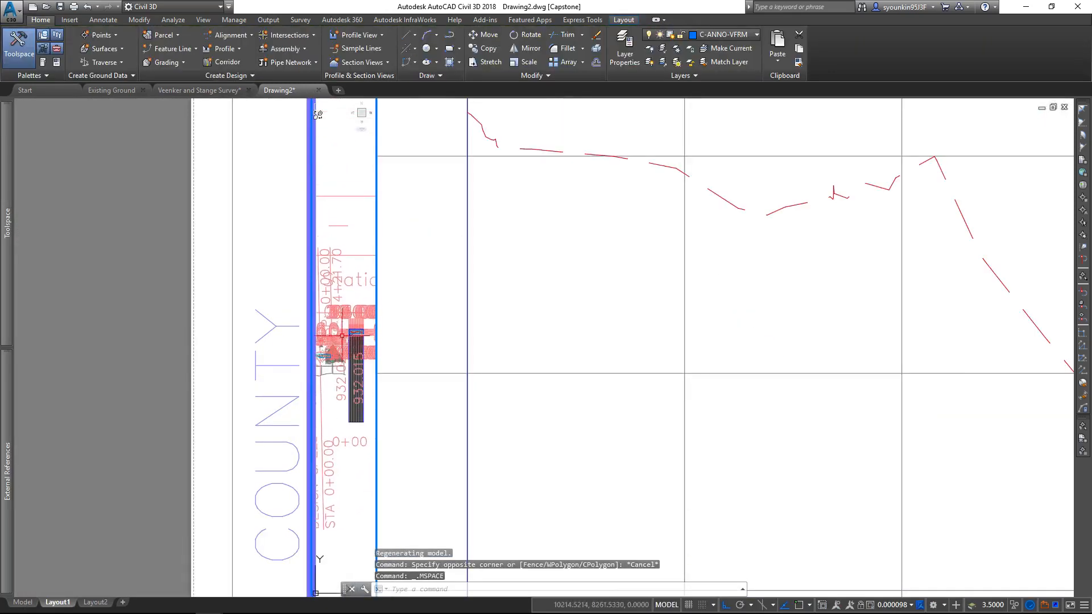
{"action": "scroll", "coordinate": [336, 341], "scroll_direction": "up", "scroll_amount": 10}
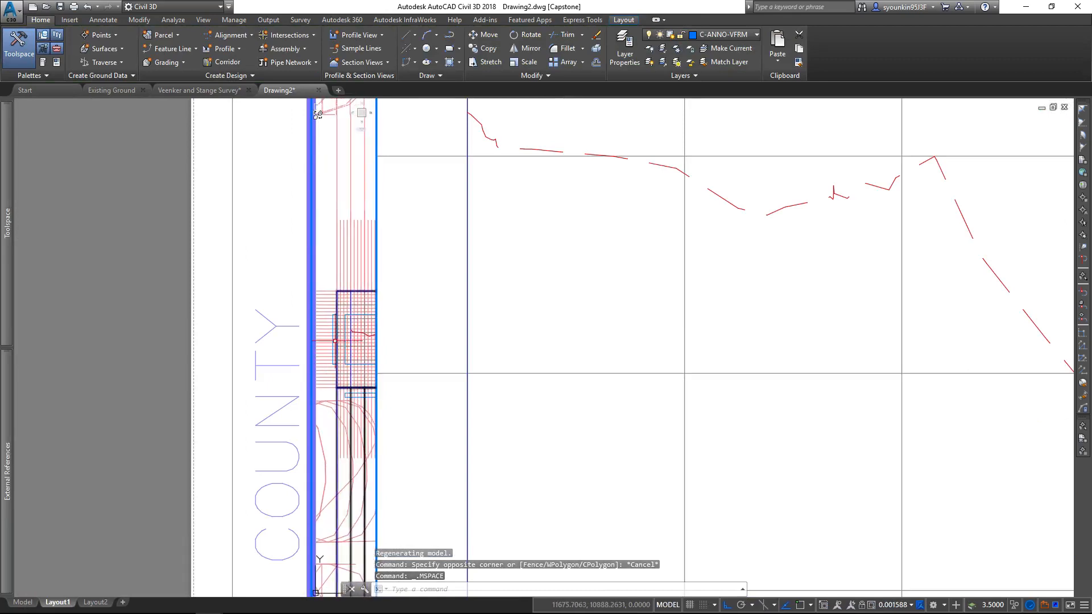
{"action": "scroll", "coordinate": [336, 341], "scroll_direction": "up", "scroll_amount": 5}
- Zoom the left viewport with the Window option from the elevation frame's upper-left to lower-right corner, and regenerate the display
{"action": "type", "text": "zo"}
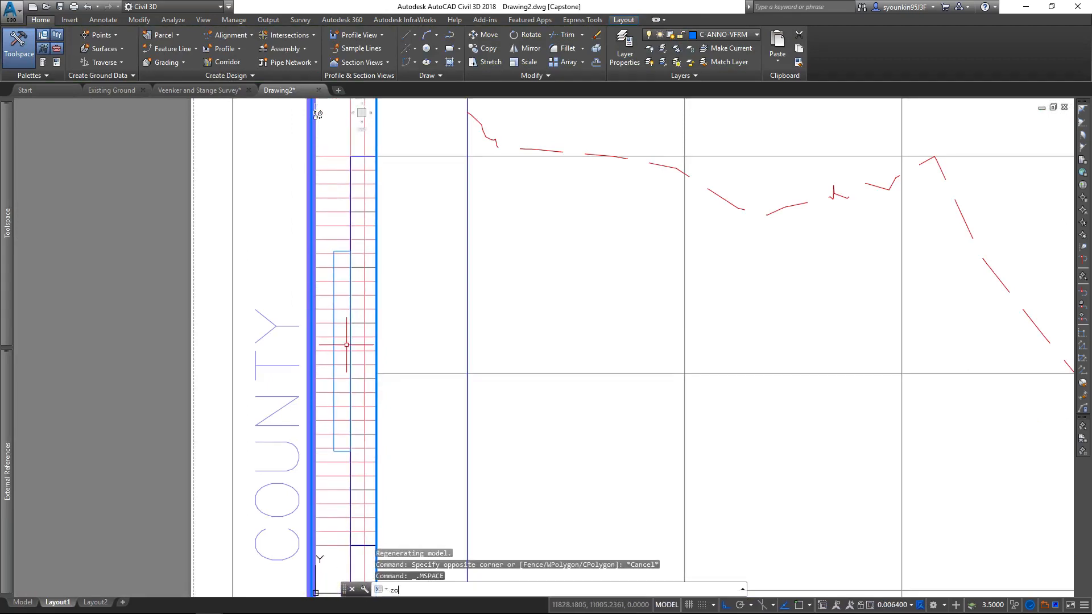
{"action": "type", "text": "om"}
{"action": "key", "text": "Return"}
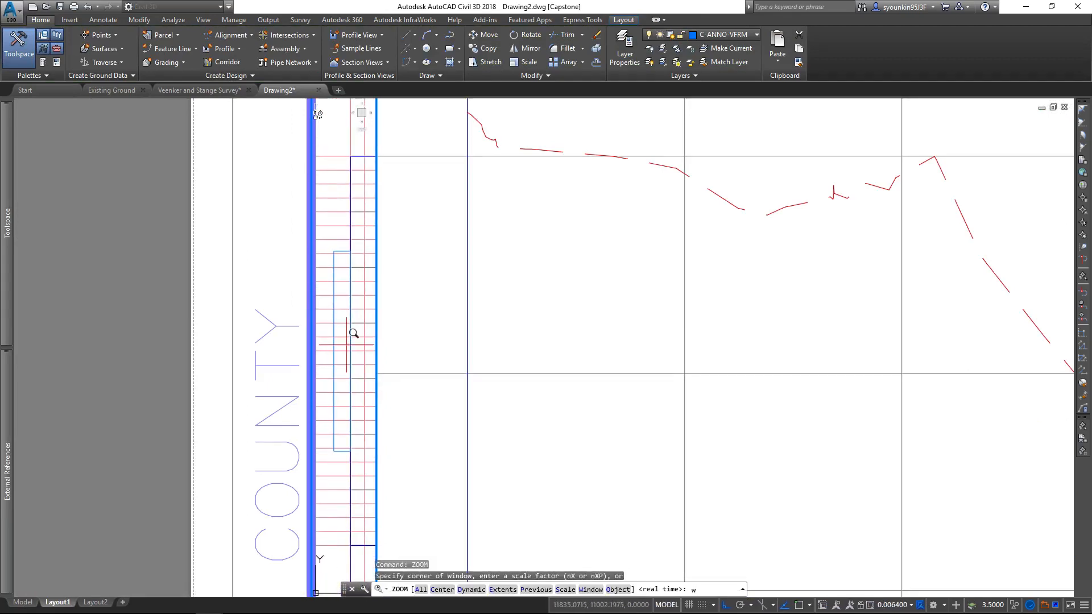
{"action": "key", "text": "Return"}
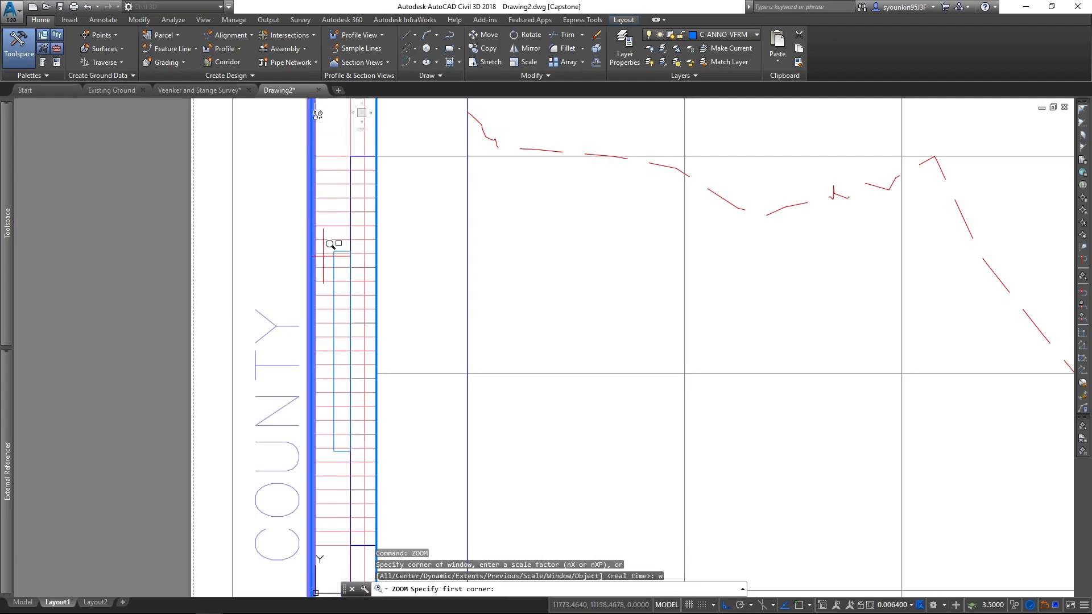
{"action": "scroll", "coordinate": [327, 253], "scroll_direction": "up", "scroll_amount": 12}
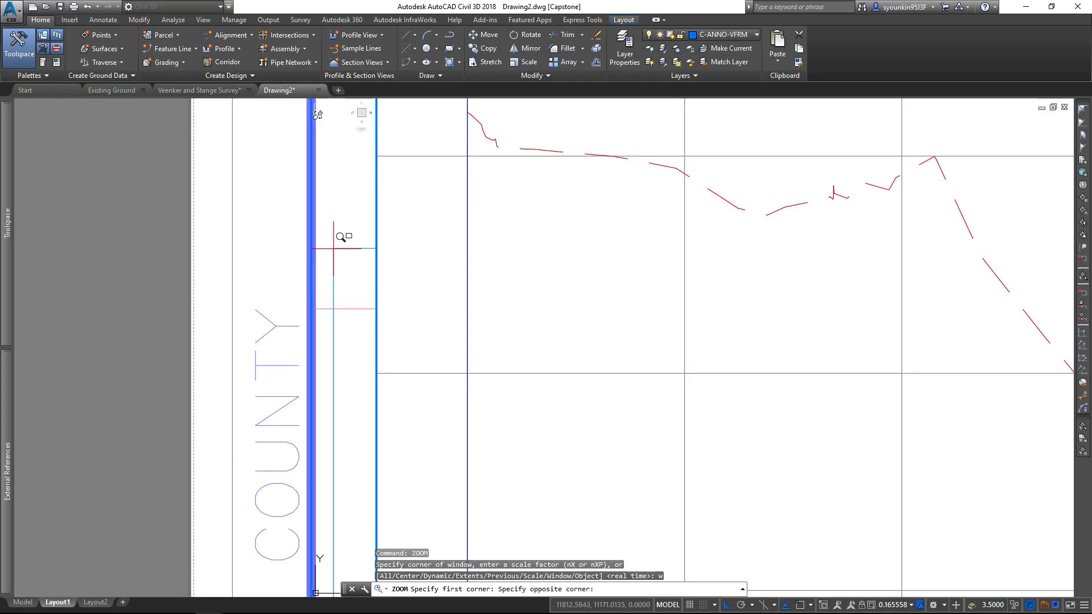
{"action": "scroll", "coordinate": [349, 302], "scroll_direction": "down", "scroll_amount": 10}
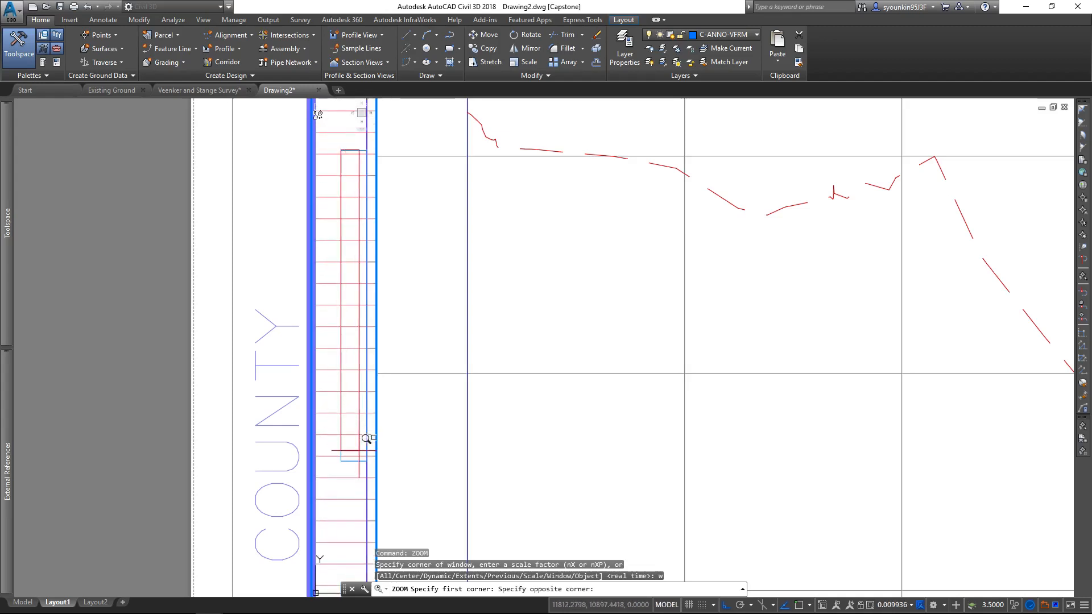
{"action": "scroll", "coordinate": [366, 438], "scroll_direction": "up", "scroll_amount": 8}
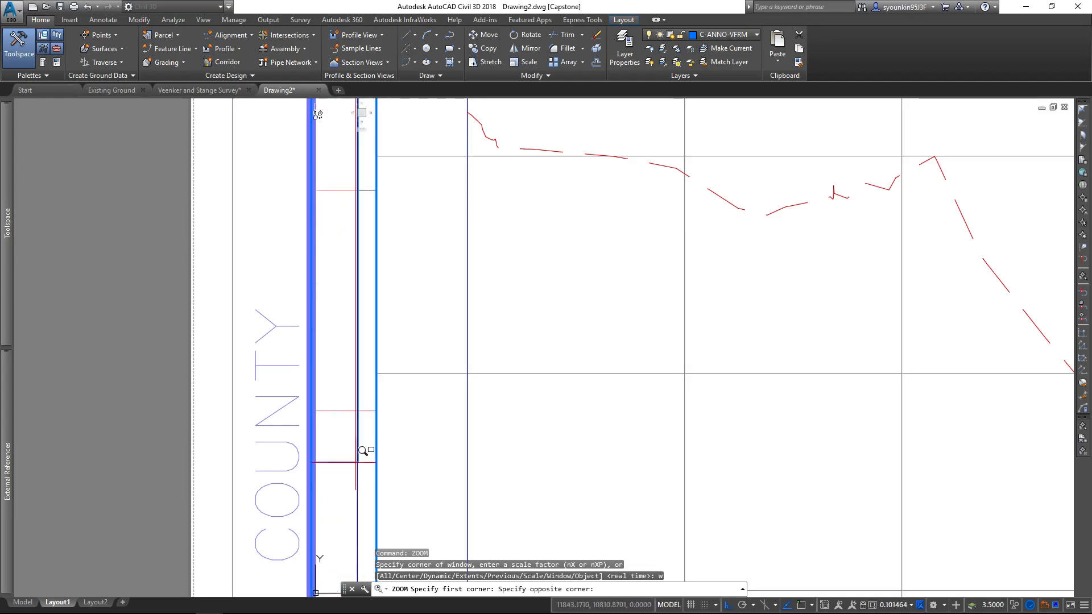
{"action": "scroll", "coordinate": [364, 452], "scroll_direction": "up", "scroll_amount": 5}
{"action": "left_click", "coordinate": [363, 456]}
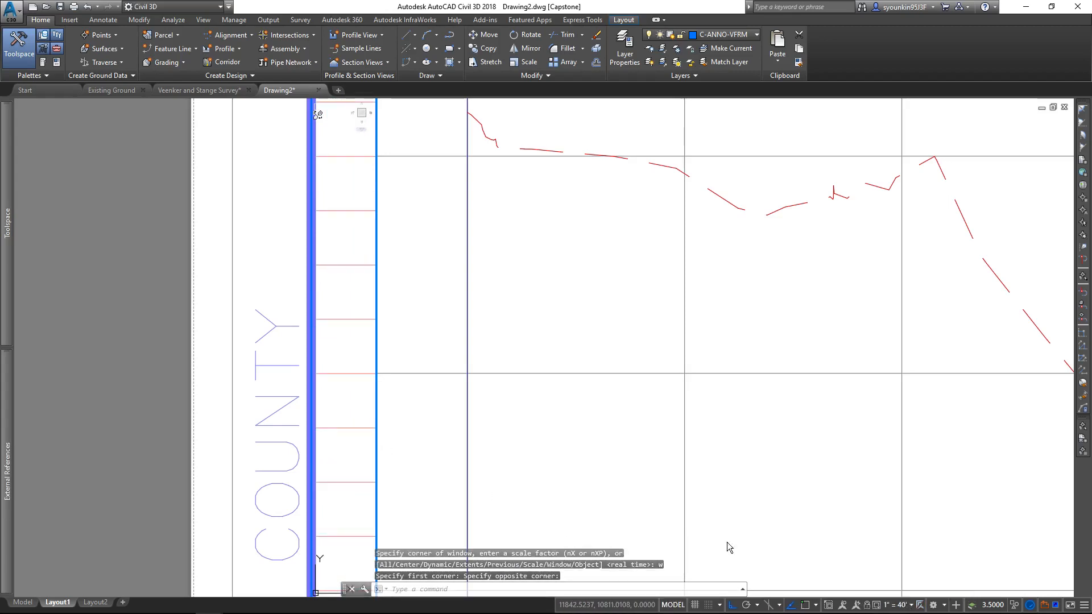
{"action": "type", "text": "regen"}
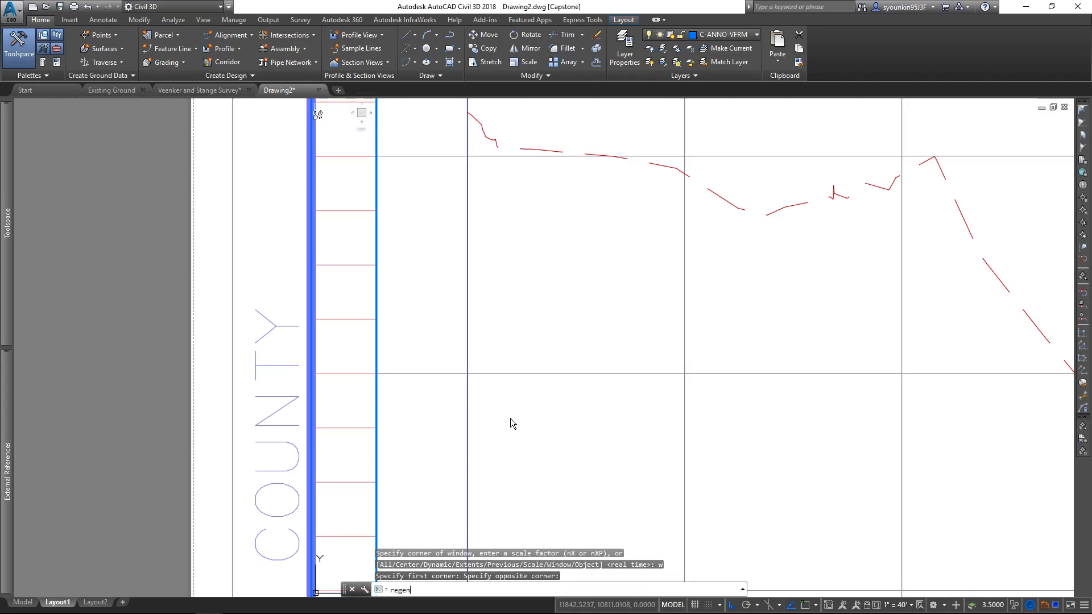
{"action": "key", "text": "Return"}
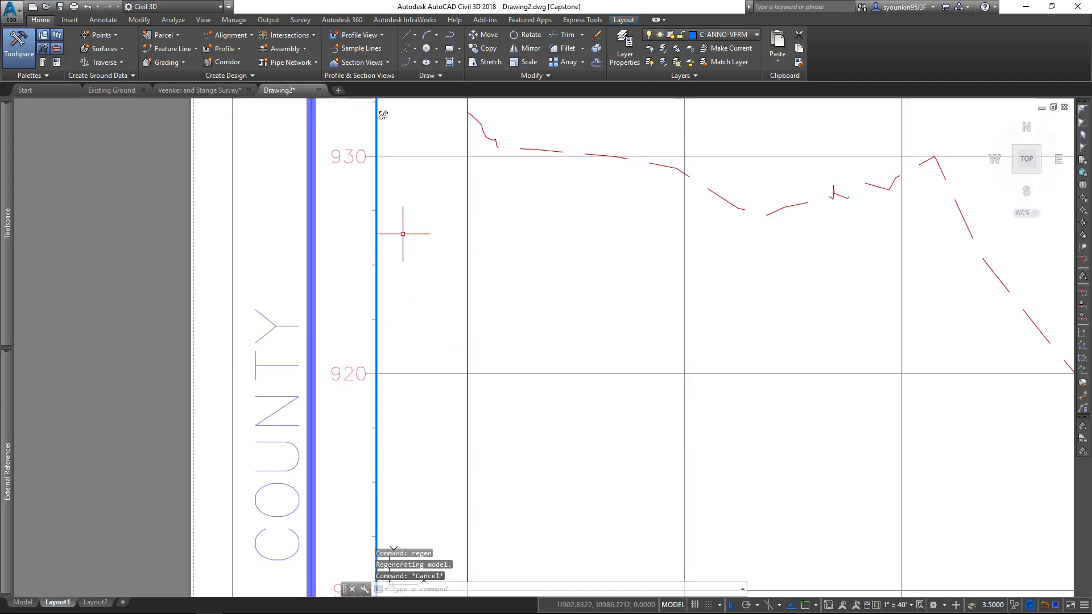
{"action": "middle_click_drag", "start_coordinate": [409, 236], "coordinate": [441, 393]}
{"action": "key", "text": "ctrl+z"}
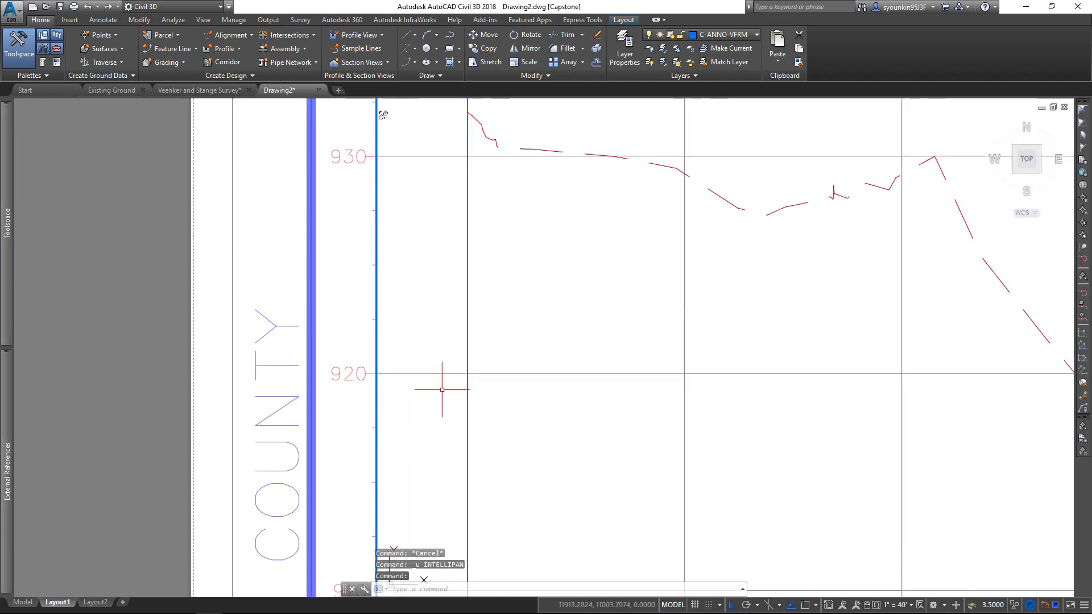
{"action": "left_click", "coordinate": [423, 391]}
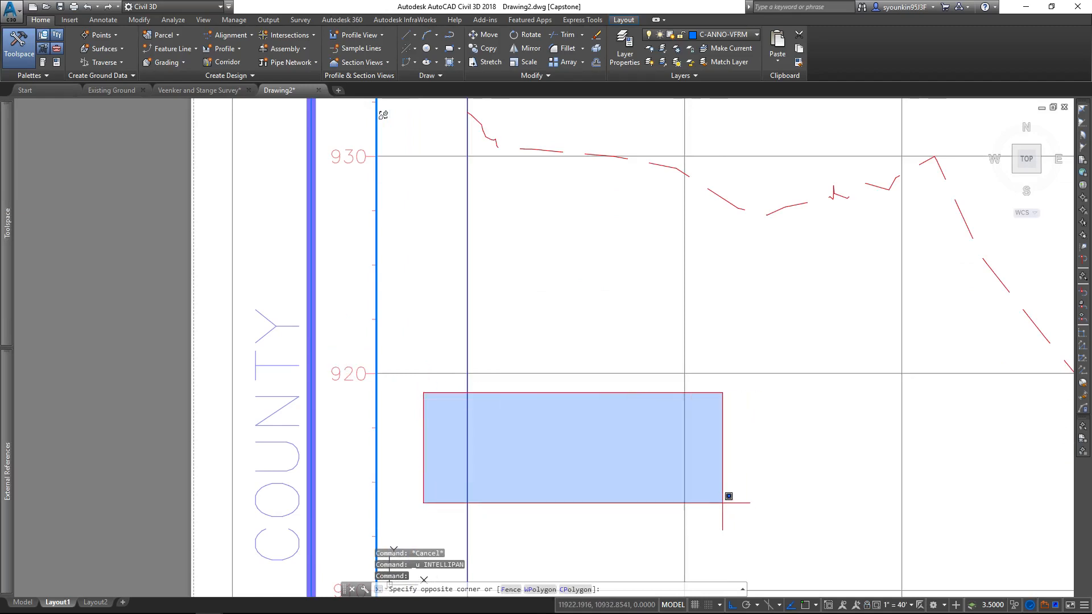
{"action": "key", "text": "Escape"}
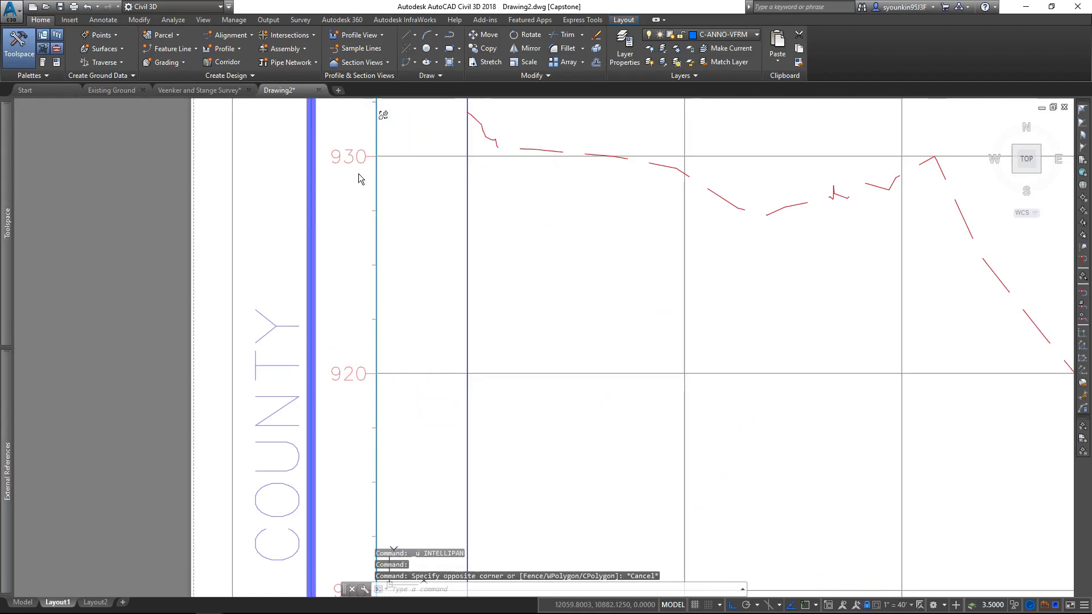
- Examine how the 930 elevation label lines up with the profile's grid line at the boundary between the two viewports
{"action": "scroll", "coordinate": [377, 157], "scroll_direction": "up", "scroll_amount": 5}
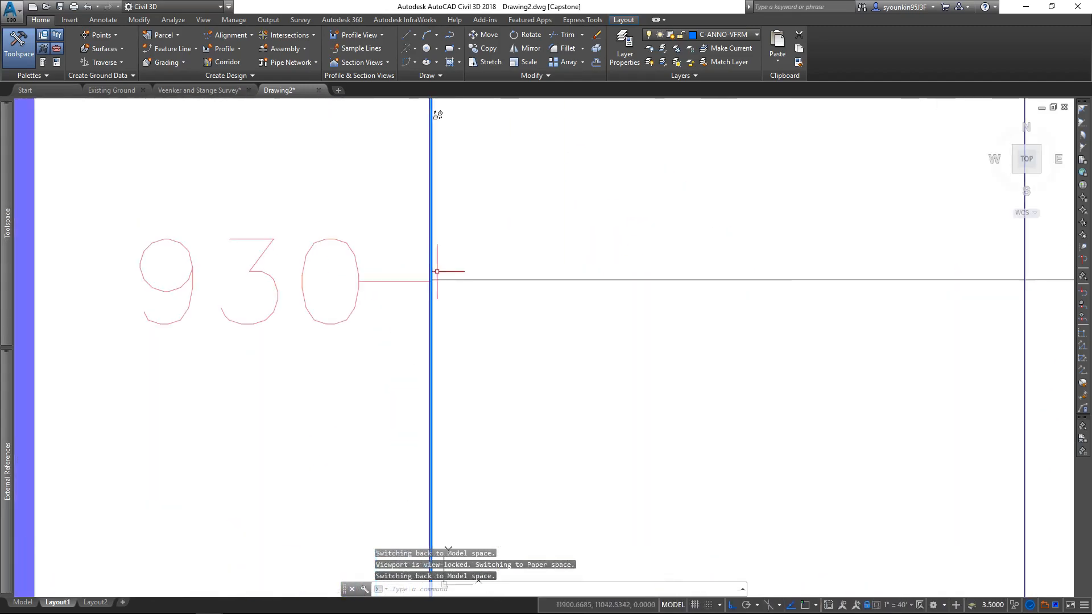
{"action": "scroll", "coordinate": [421, 293], "scroll_direction": "down", "scroll_amount": 4}
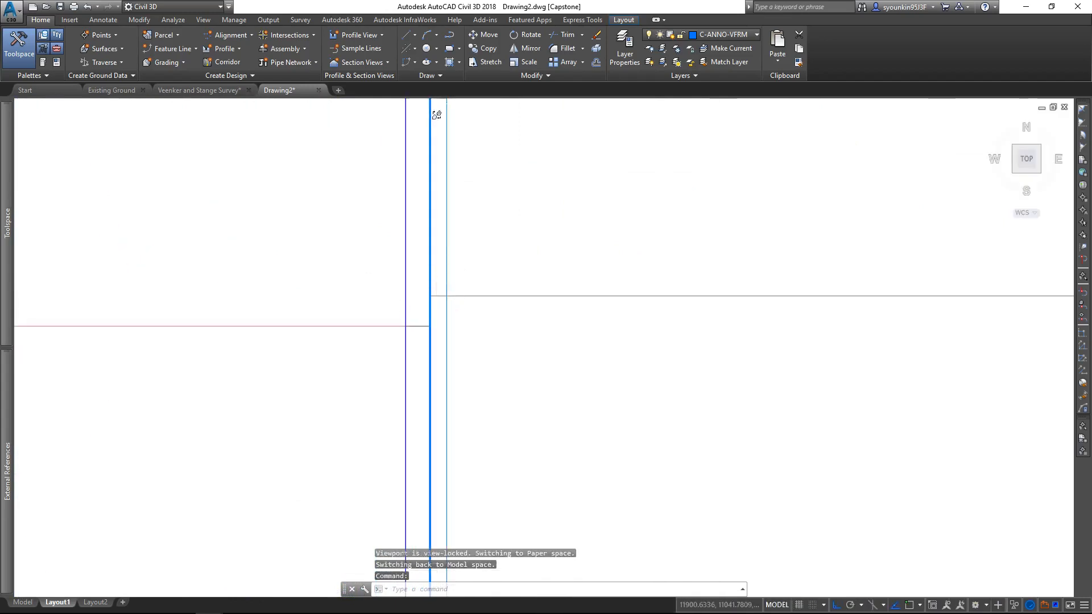
{"action": "scroll", "coordinate": [433, 301], "scroll_direction": "down", "scroll_amount": 6}
{"action": "scroll", "coordinate": [418, 291], "scroll_direction": "up", "scroll_amount": 4}
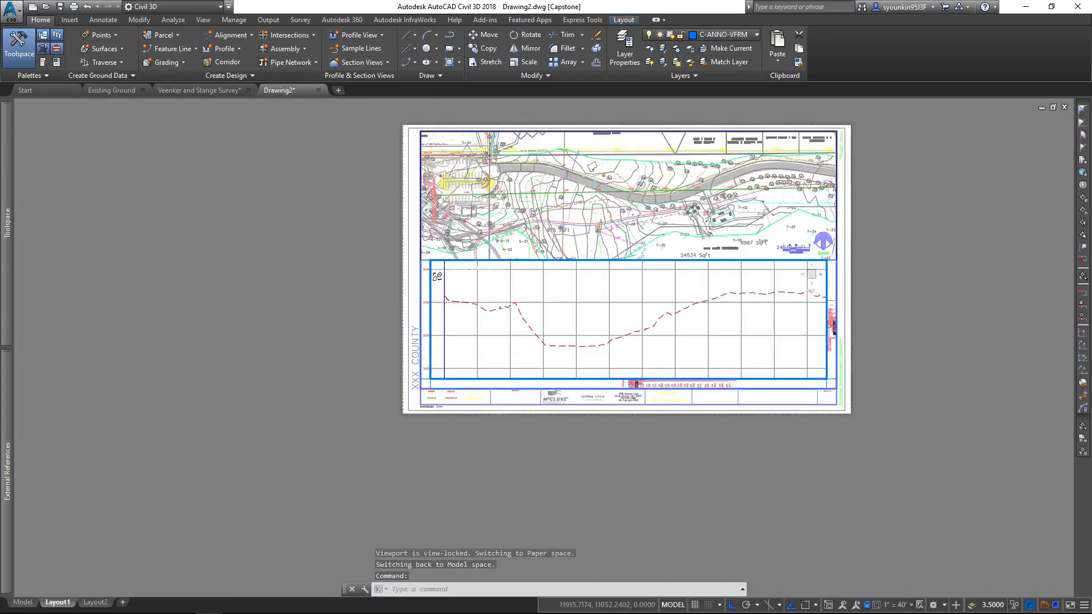
{"action": "scroll", "coordinate": [427, 305], "scroll_direction": "up", "scroll_amount": 2}
{"action": "scroll", "coordinate": [580, 359], "scroll_direction": "down", "scroll_amount": 6}
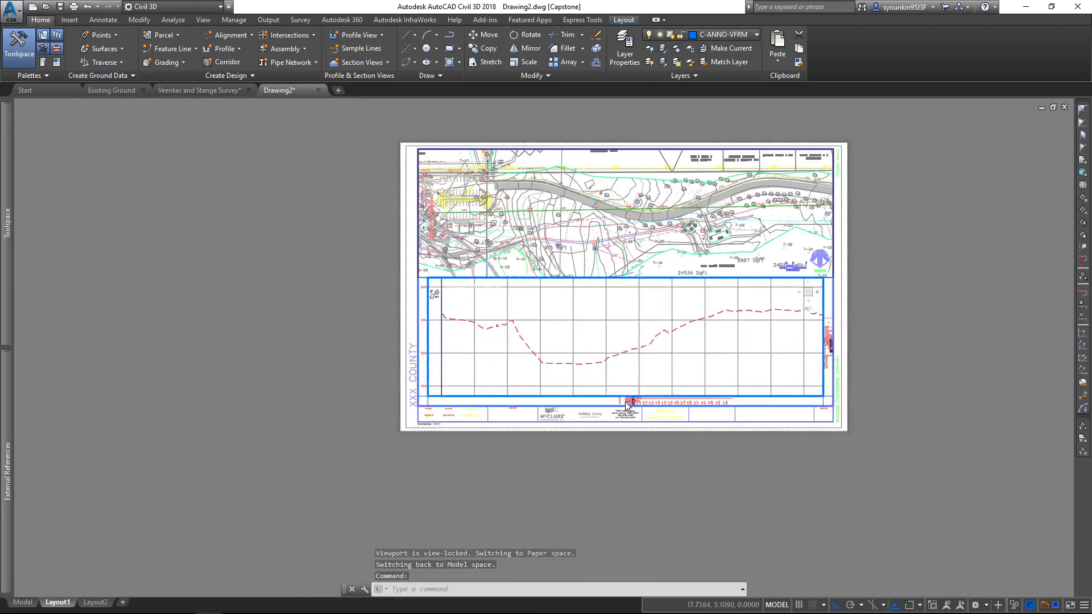
- Activate the long, narrow viewport beneath the profile and bring the horizontal station-label frame into its view
{"action": "scroll", "coordinate": [620, 401], "scroll_direction": "up", "scroll_amount": 6}
{"action": "scroll", "coordinate": [628, 401], "scroll_direction": "up", "scroll_amount": 6}
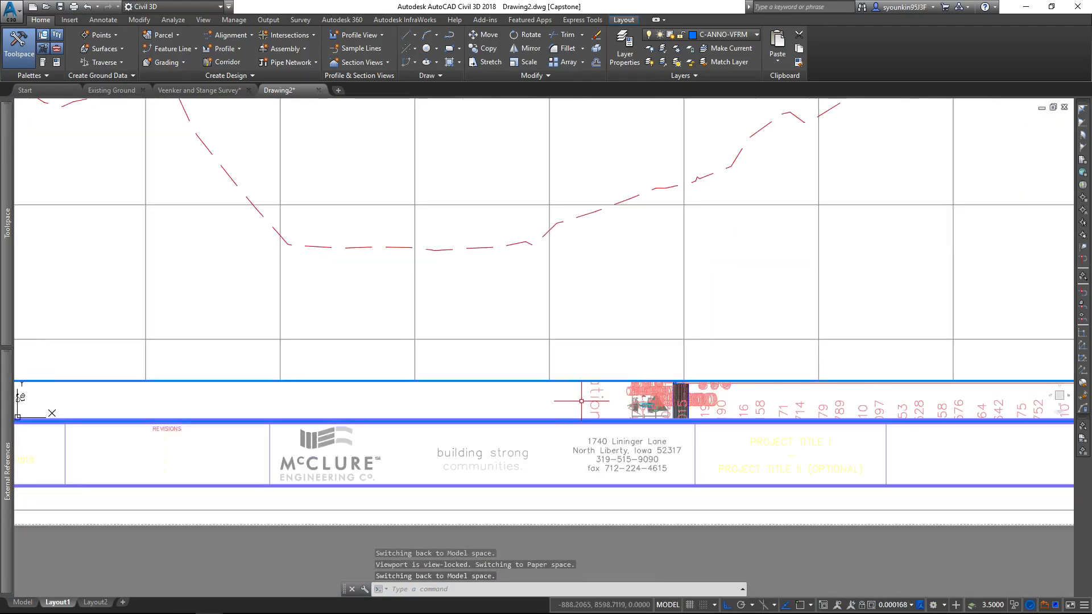
{"action": "middle_click_drag", "start_coordinate": [700, 400], "coordinate": [565, 396]}
{"action": "scroll", "coordinate": [564, 396], "scroll_direction": "up", "scroll_amount": 4}
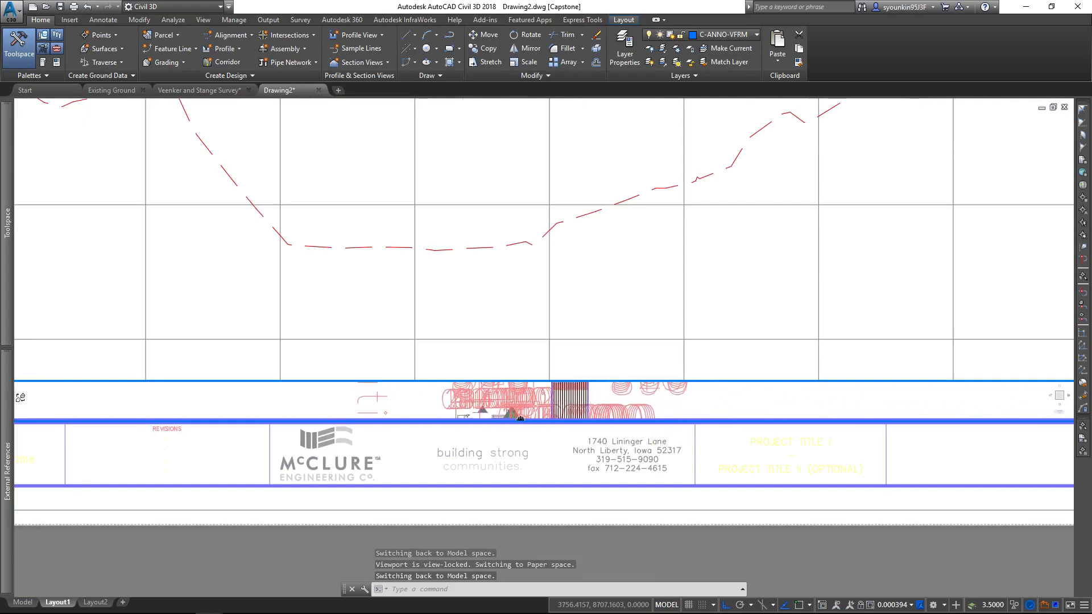
{"action": "scroll", "coordinate": [535, 399], "scroll_direction": "up", "scroll_amount": 6}
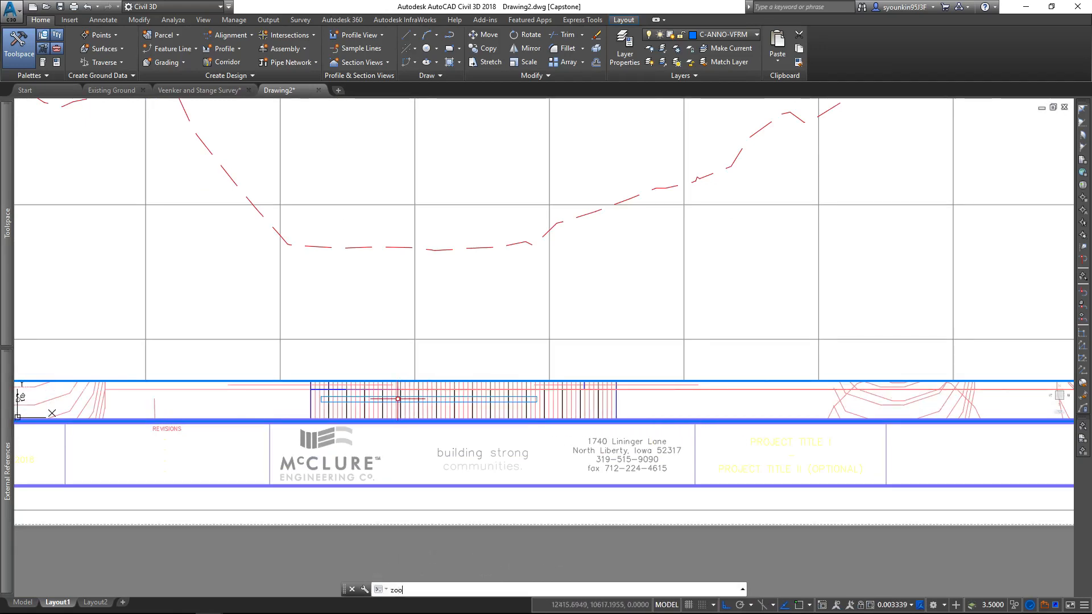
- Zoom the station viewport with the Window option from the station frame's upper-left to its lower-right corner
{"action": "type", "text": "m"}
{"action": "key", "text": "Return"}
{"action": "type", "text": "w"}
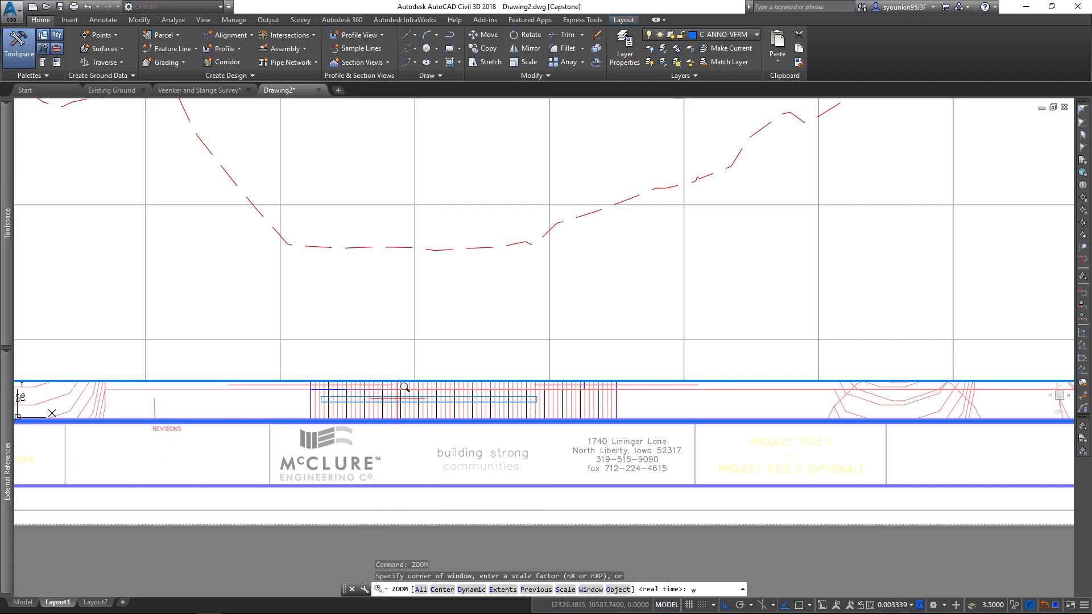
{"action": "key", "text": "Return"}
{"action": "scroll", "coordinate": [320, 402], "scroll_direction": "up", "scroll_amount": 8}
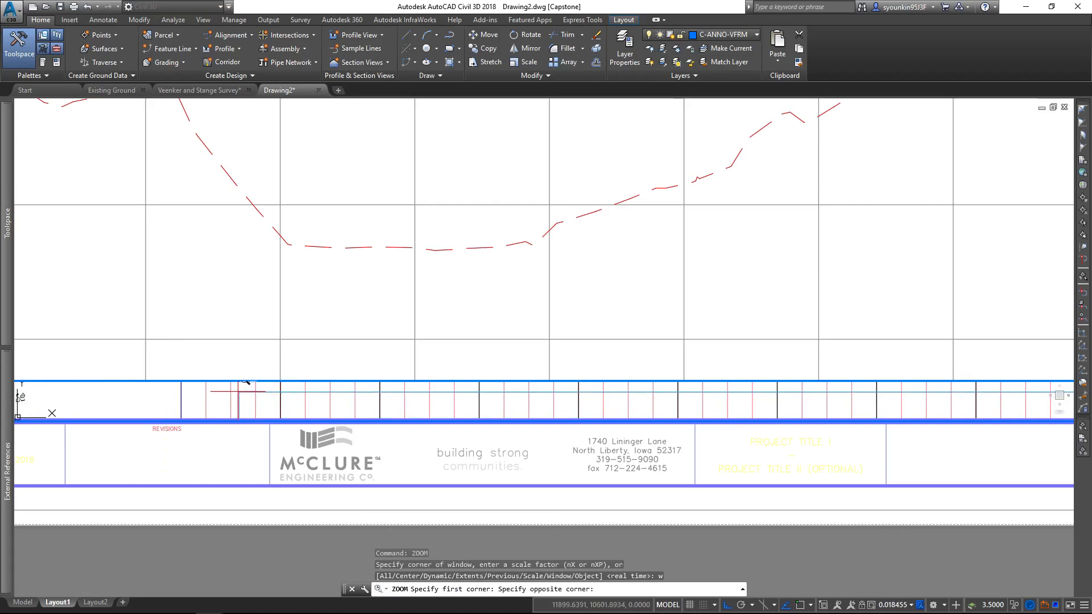
{"action": "scroll", "coordinate": [762, 407], "scroll_direction": "down", "scroll_amount": 6}
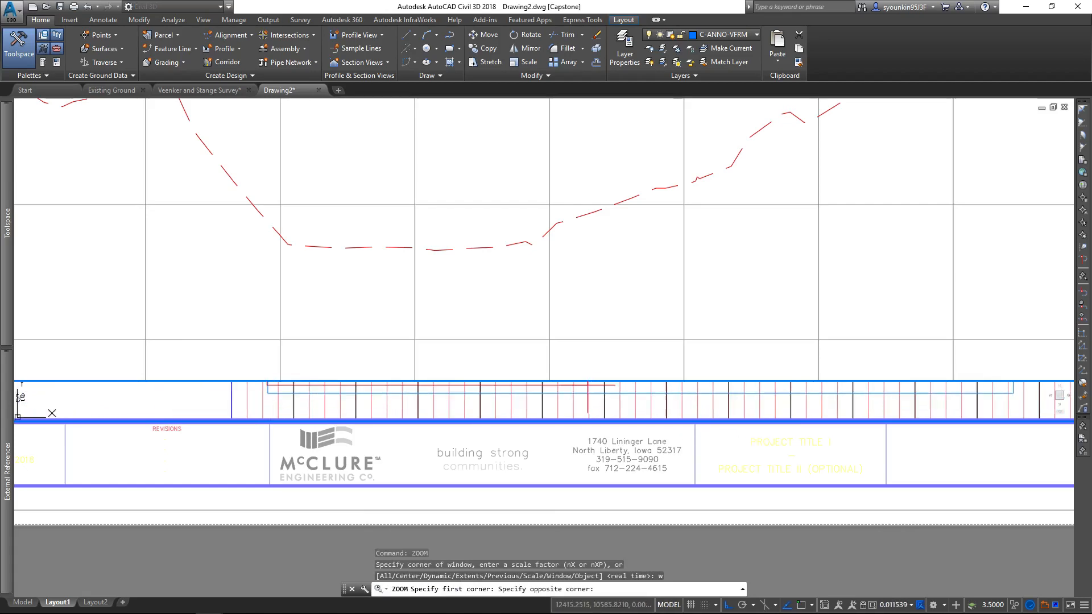
{"action": "scroll", "coordinate": [772, 393], "scroll_direction": "up", "scroll_amount": 15}
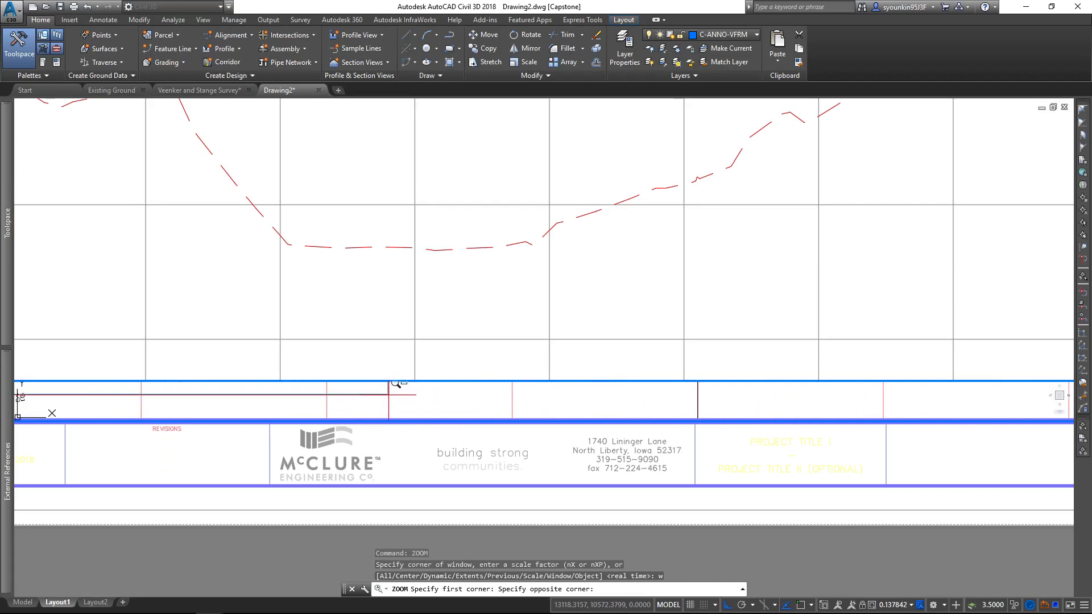
{"action": "left_click", "coordinate": [389, 394]}
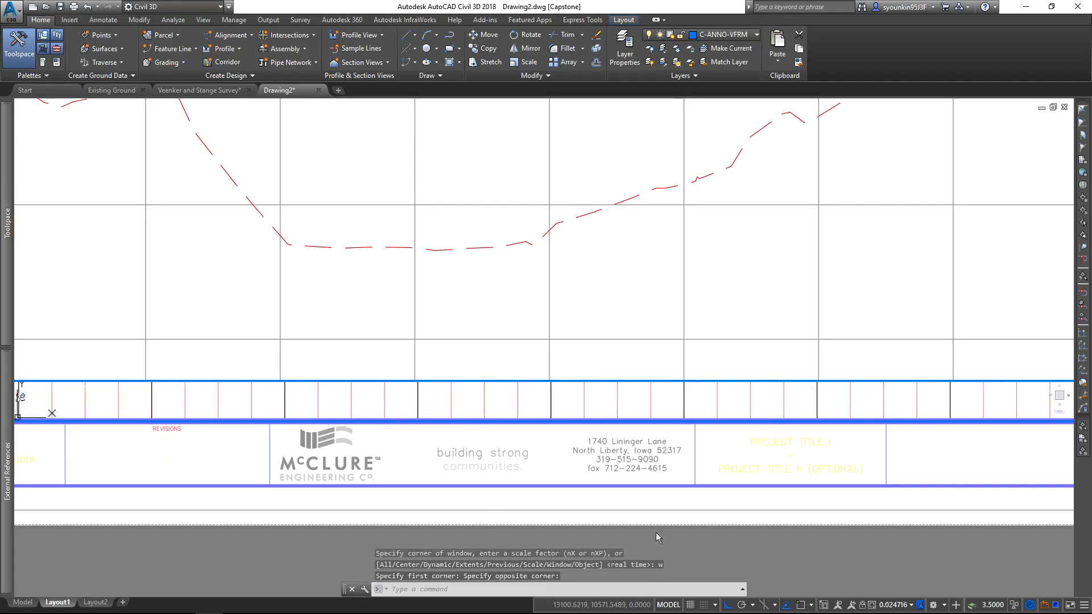
- Set the station viewport's scale to 1" = 40' and regenerate the display
{"action": "left_click", "coordinate": [909, 606]}
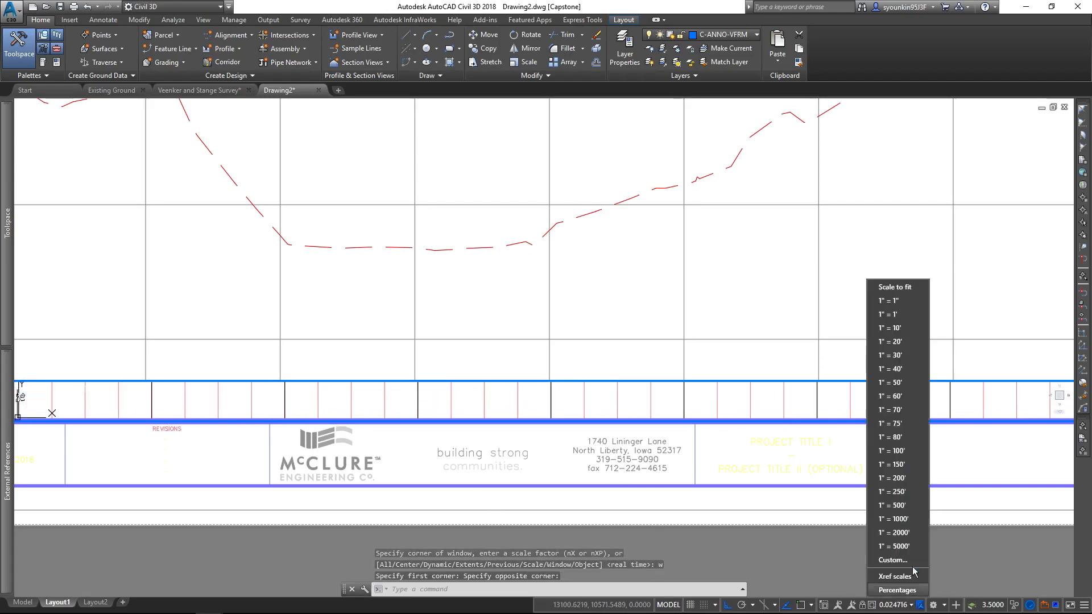
{"action": "left_click", "coordinate": [899, 367]}
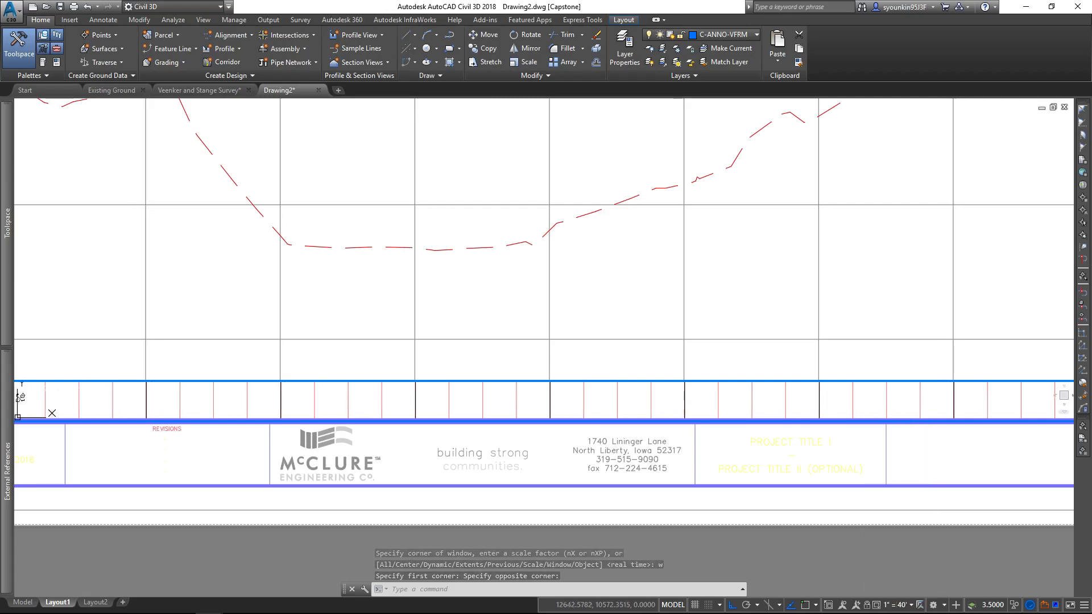
{"action": "type", "text": "regen"}
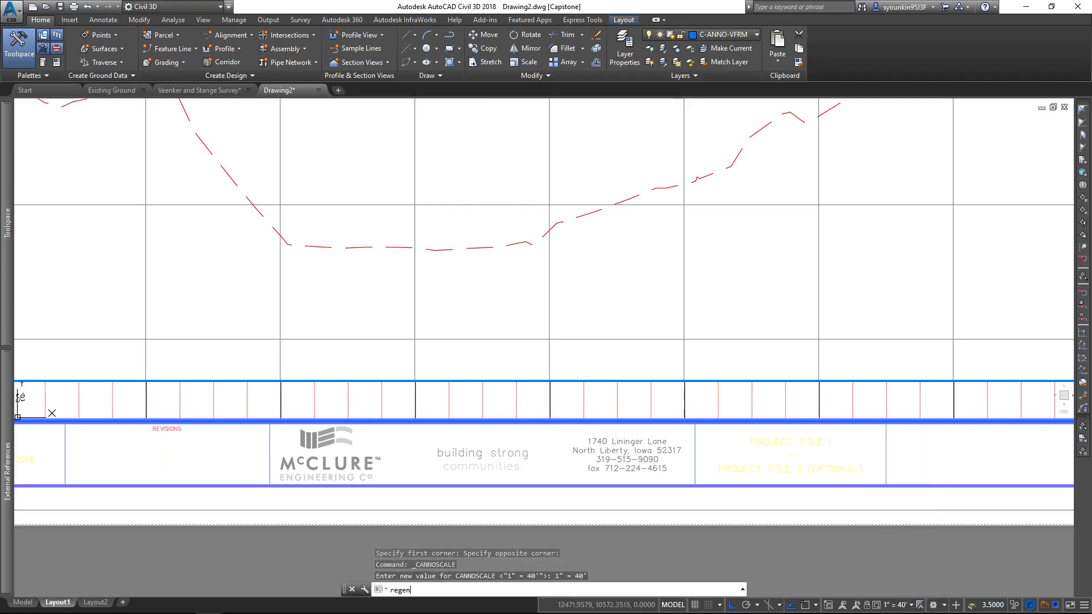
{"action": "key", "text": "Return"}
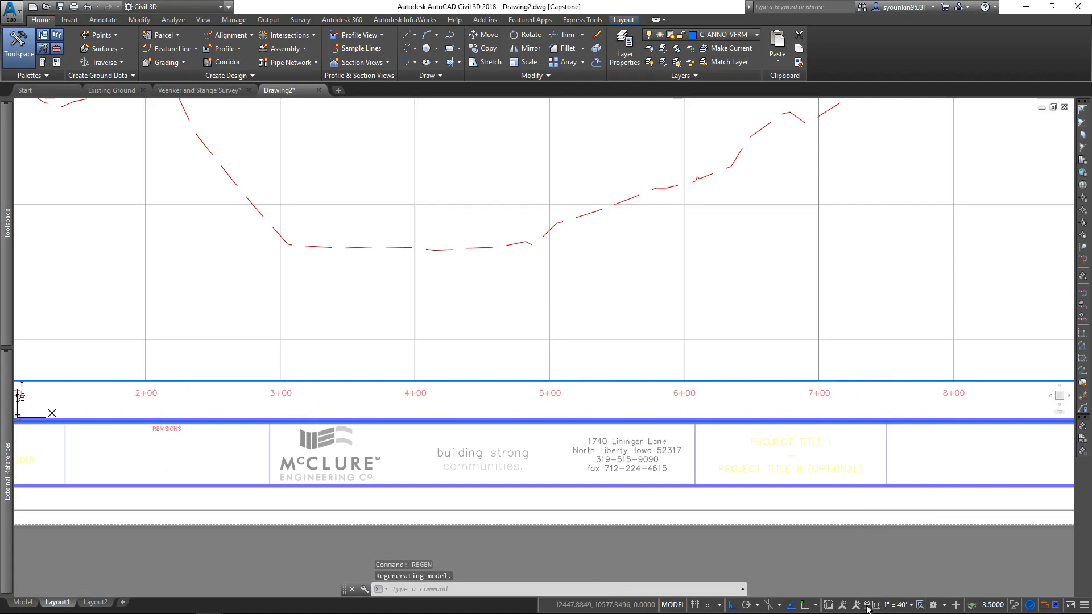
- Activate the narrow viewport beside the profile's right edge and bring the right elevation frame into its view
{"action": "middle_click_drag", "start_coordinate": [726, 293], "coordinate": [561, 317]}
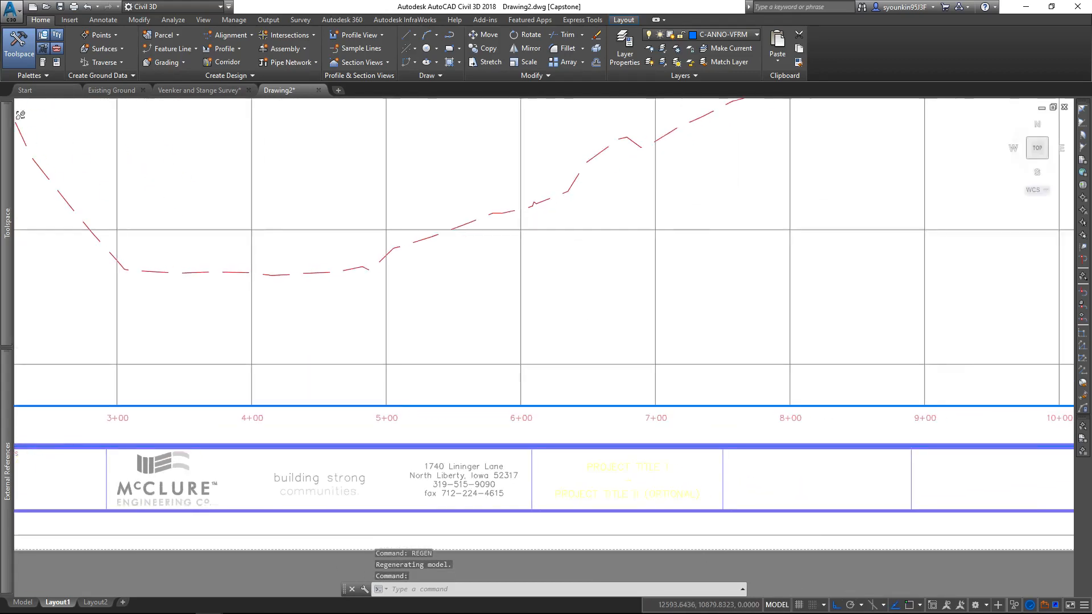
{"action": "scroll", "coordinate": [586, 304], "scroll_direction": "down", "scroll_amount": 8}
{"action": "scroll", "coordinate": [697, 285], "scroll_direction": "up", "scroll_amount": 8}
{"action": "scroll", "coordinate": [697, 300], "scroll_direction": "up", "scroll_amount": 2}
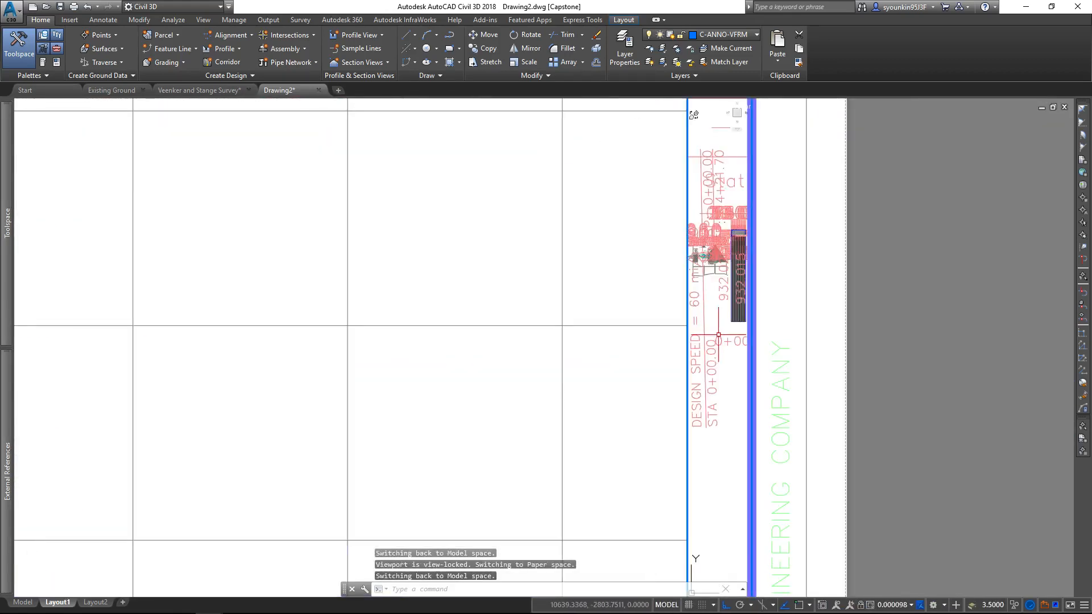
{"action": "scroll", "coordinate": [697, 308], "scroll_direction": "up", "scroll_amount": 6}
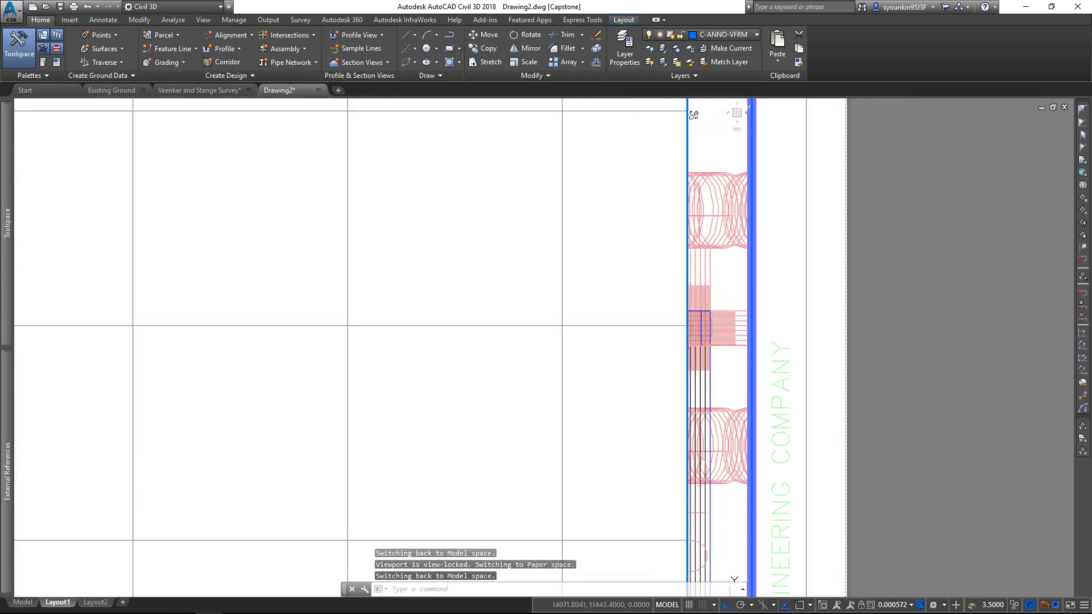
{"action": "scroll", "coordinate": [705, 329], "scroll_direction": "up", "scroll_amount": 5}
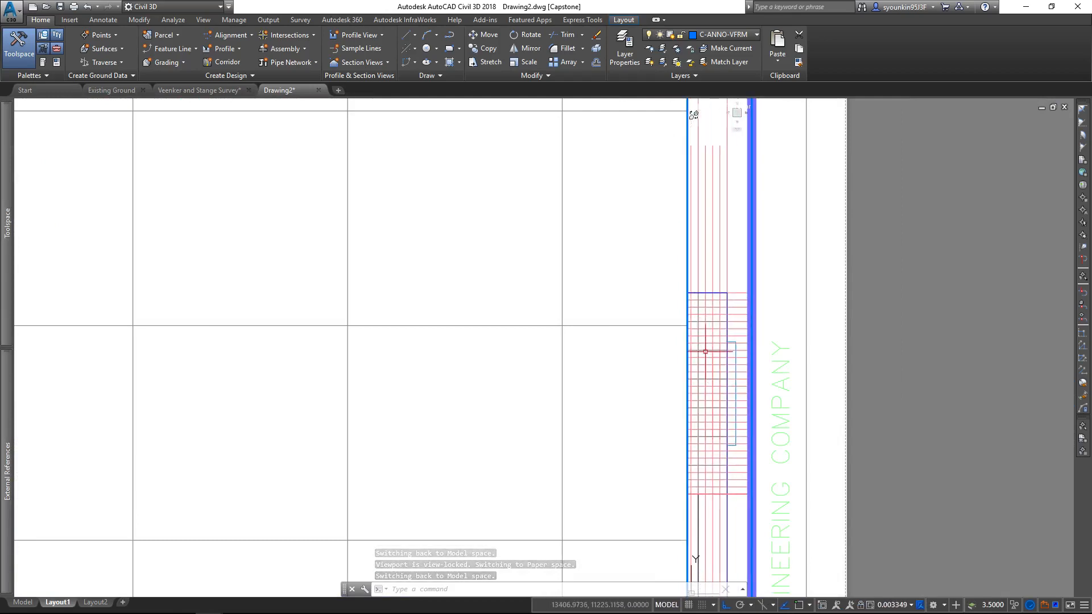
{"action": "middle_click_drag", "start_coordinate": [715, 332], "coordinate": [714, 324]}
{"action": "type", "text": "w"}
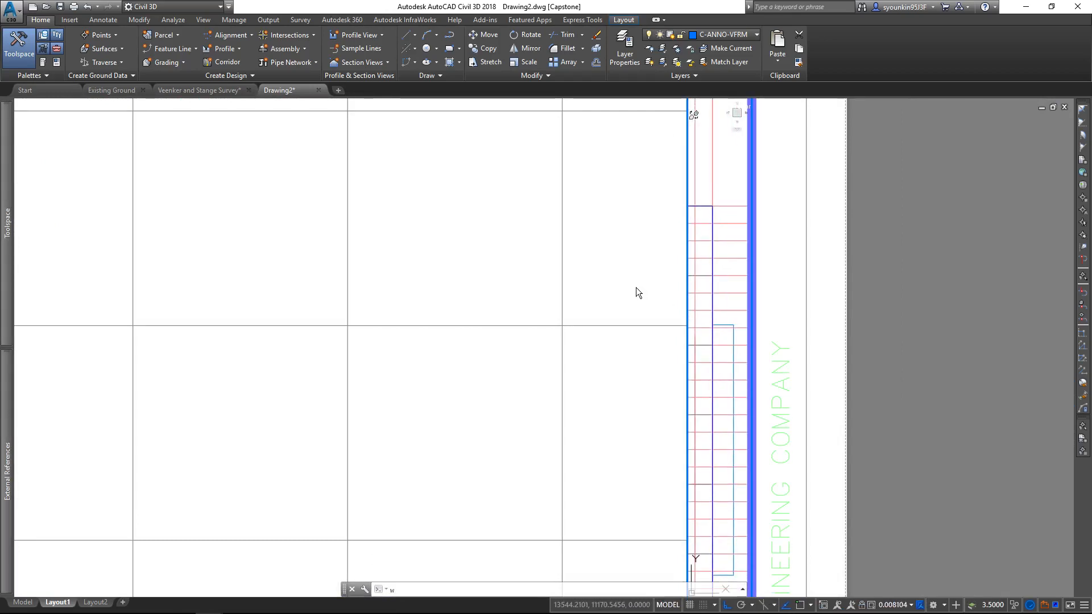
{"action": "type", "text": "oom"}
{"action": "key", "text": "Return"}
- Zoom the right viewport with the Window option from the elevation frame's upper-left to lower-right corner, and regenerate the display
{"action": "type", "text": "z"}
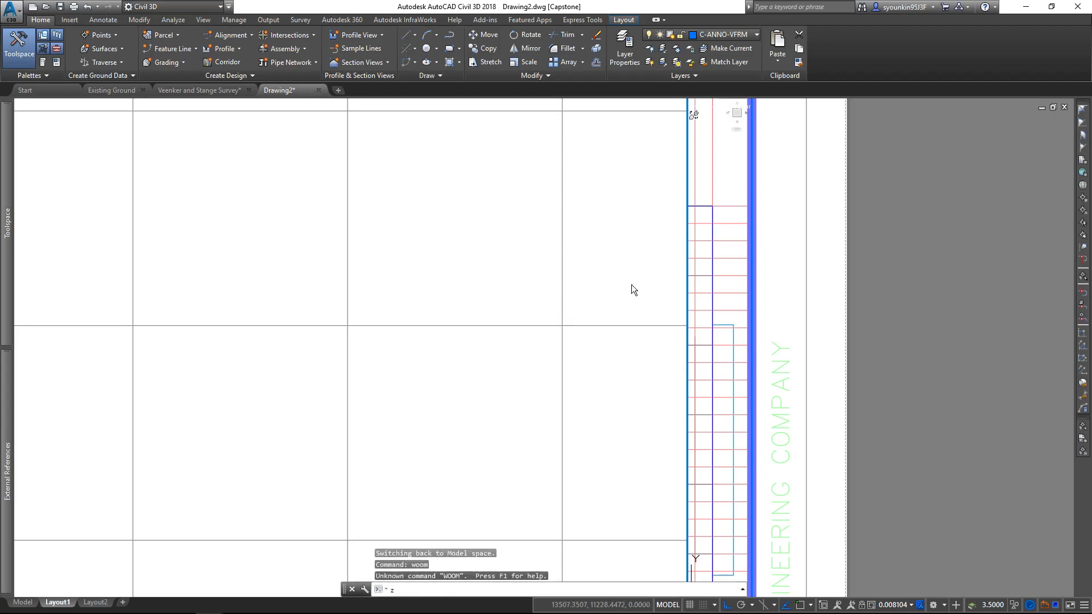
{"action": "type", "text": "oom"}
{"action": "key", "text": "Return"}
{"action": "type", "text": "w"}
{"action": "key", "text": "Return"}
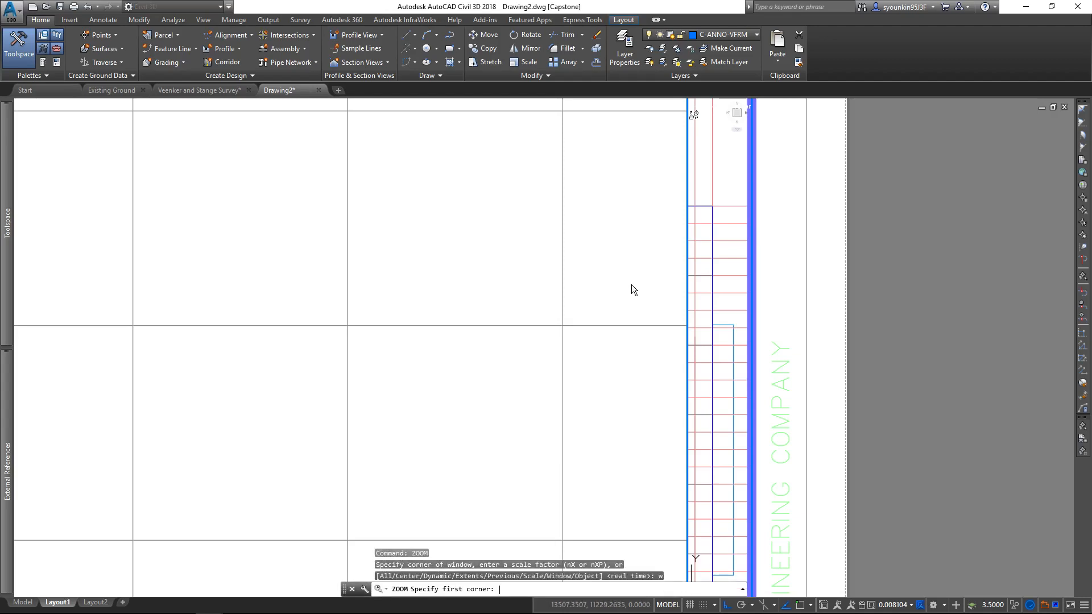
{"action": "left_click", "coordinate": [711, 293]}
{"action": "left_click", "coordinate": [719, 310]}
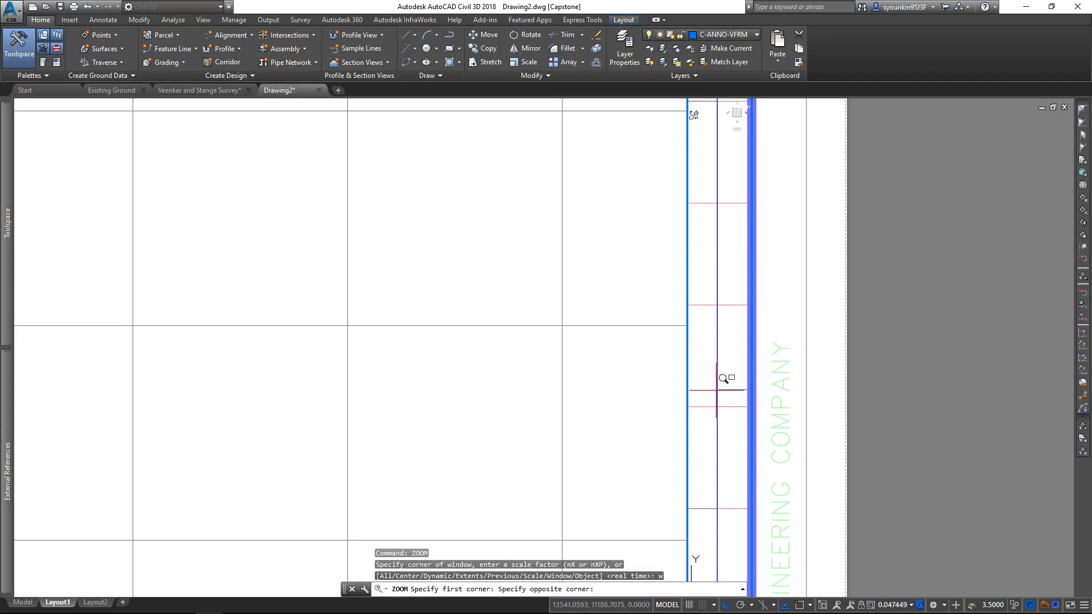
{"action": "middle_click_drag", "start_coordinate": [720, 409], "coordinate": [699, 302]}
{"action": "scroll", "coordinate": [701, 302], "scroll_direction": "down", "scroll_amount": 12}
{"action": "scroll", "coordinate": [712, 441], "scroll_direction": "up", "scroll_amount": 11}
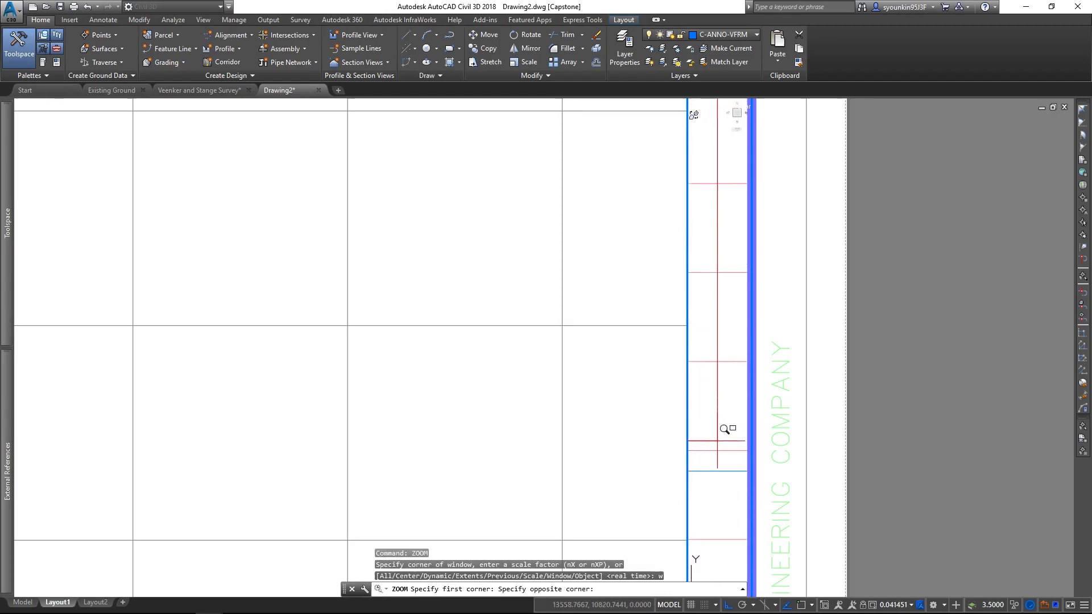
{"action": "middle_click_drag", "start_coordinate": [718, 441], "coordinate": [699, 405]}
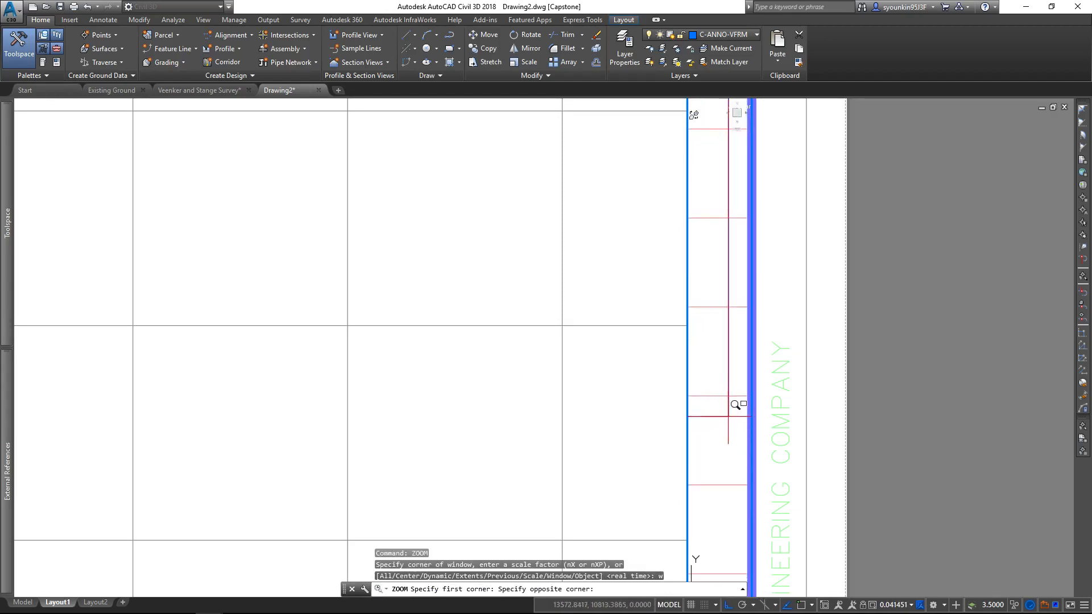
{"action": "left_click", "coordinate": [728, 416]}
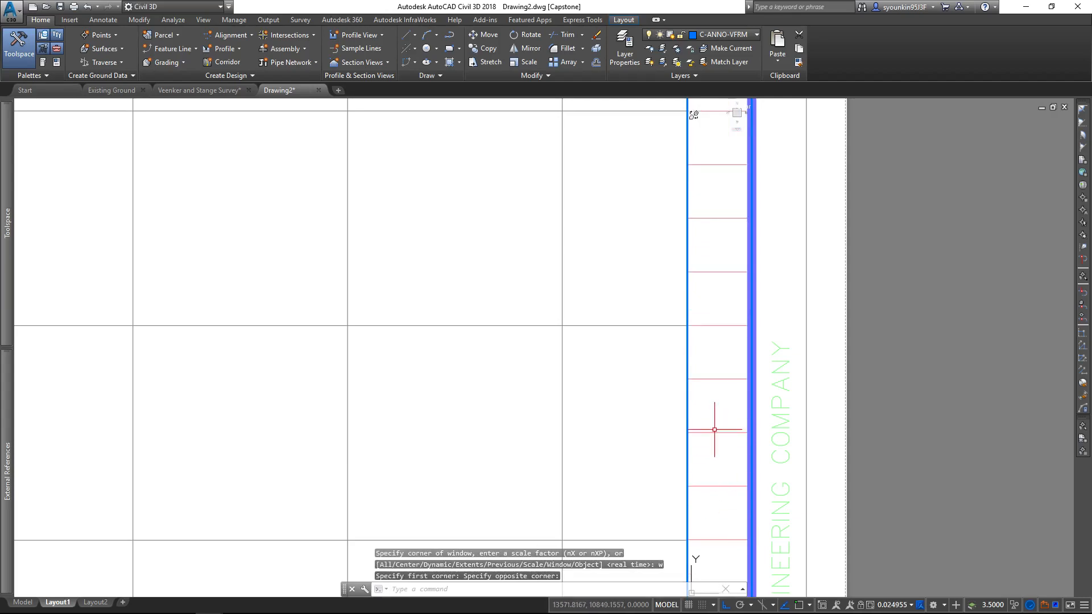
{"action": "type", "text": "regen"}
{"action": "key", "text": "Return"}
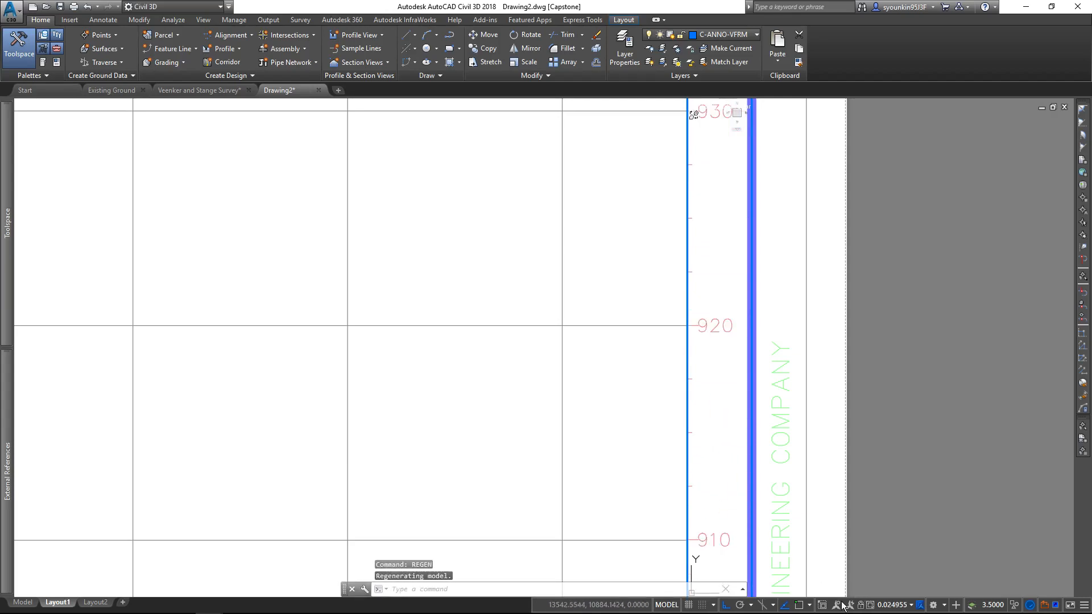
- Leave the viewports for paper space with the whole plan-and-profile sheet in view
{"action": "left_click", "coordinate": [655, 394]}
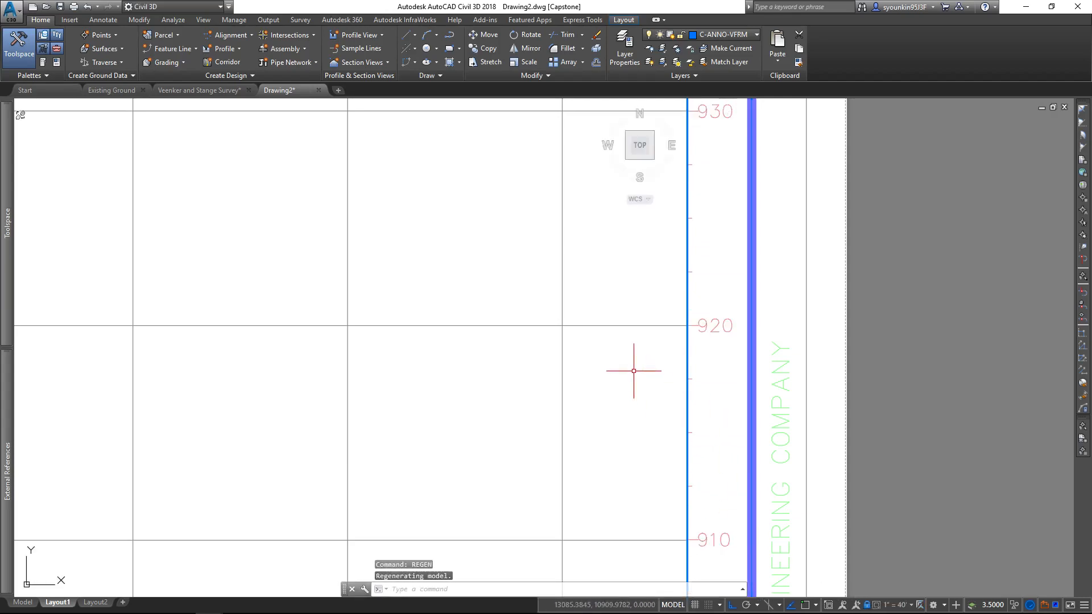
{"action": "scroll", "coordinate": [634, 370], "scroll_direction": "down", "scroll_amount": 6}
{"action": "double_click", "coordinate": [716, 360]}
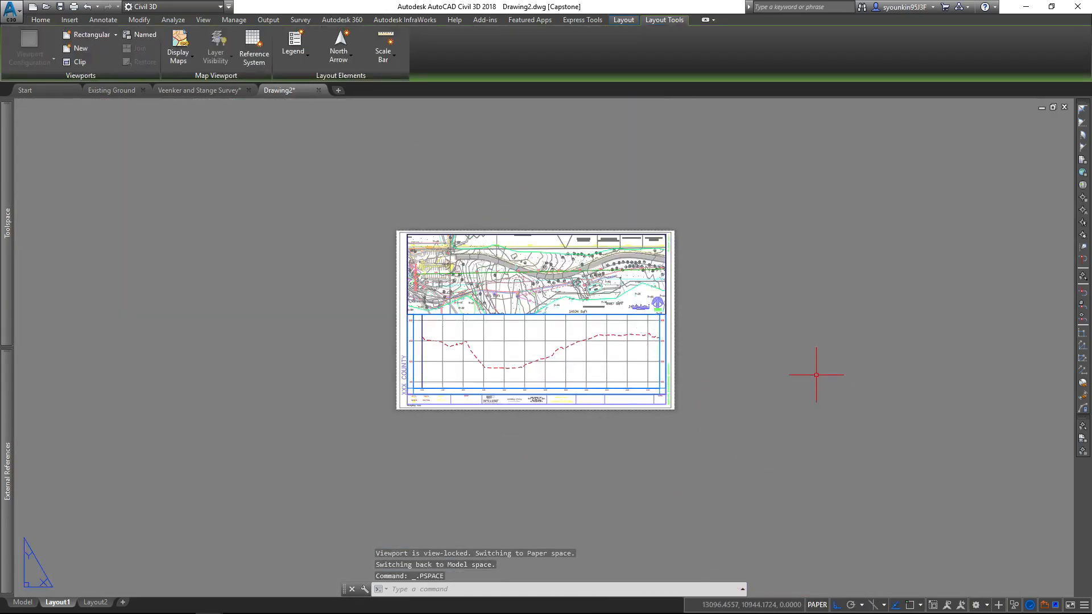
- Add single-line text "01" in the title block's SHEET NO. box, with height 0.2 and rotation 0
{"action": "scroll", "coordinate": [584, 326], "scroll_direction": "up", "scroll_amount": 2}
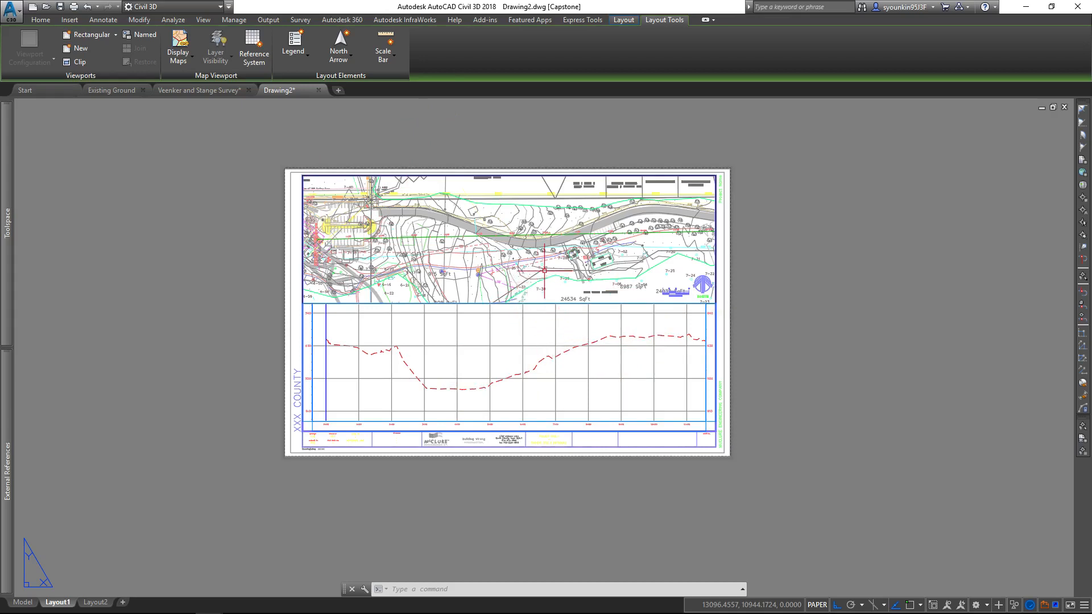
{"action": "scroll", "coordinate": [718, 450], "scroll_direction": "up", "scroll_amount": 8}
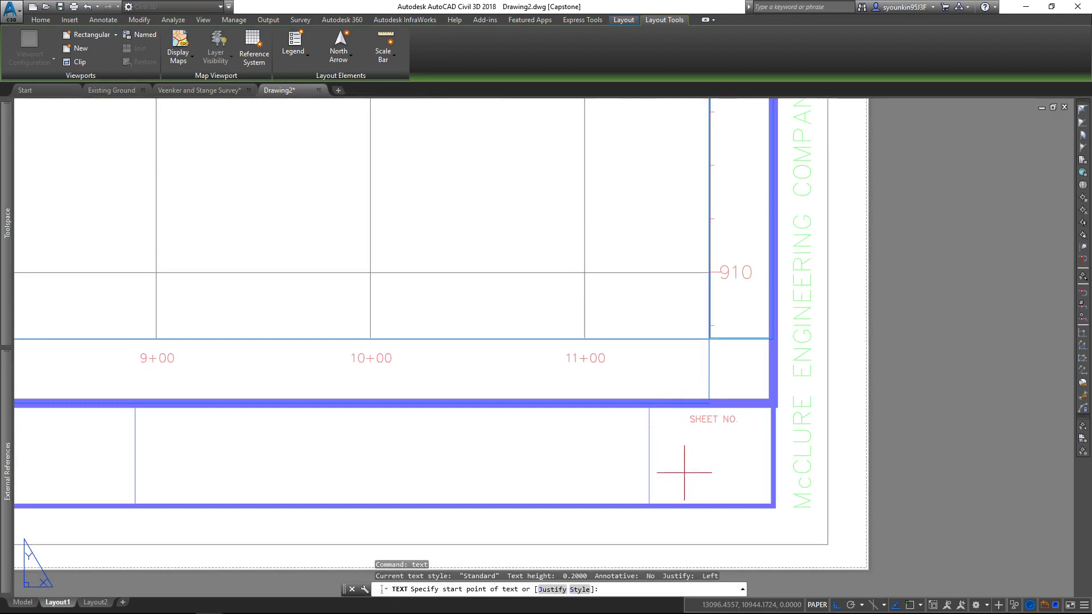
{"action": "left_click", "coordinate": [686, 496]}
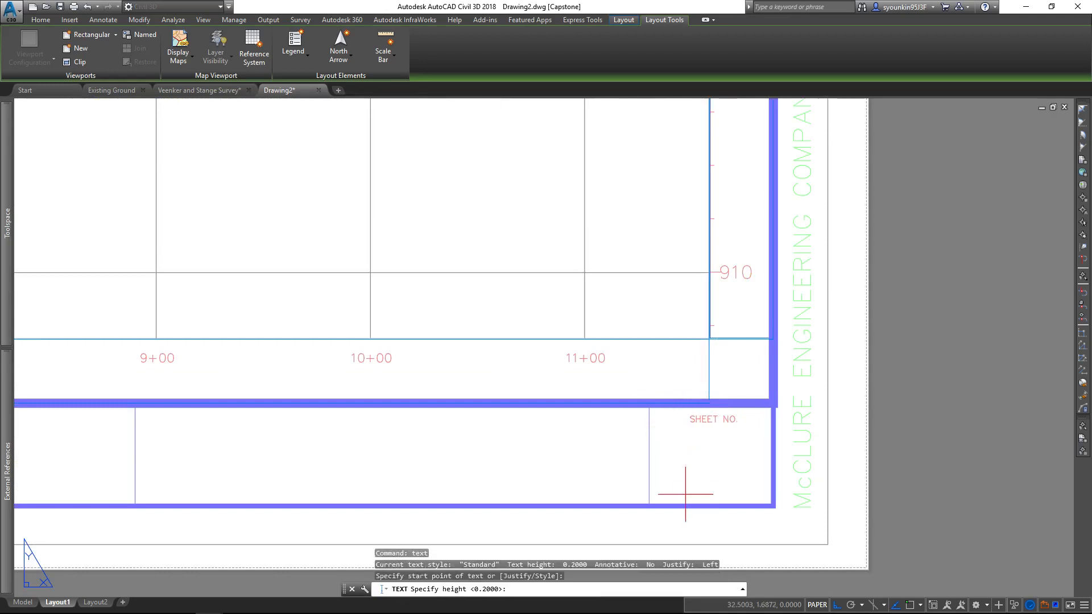
{"action": "left_click", "coordinate": [693, 439]}
{"action": "key", "text": "Return"}
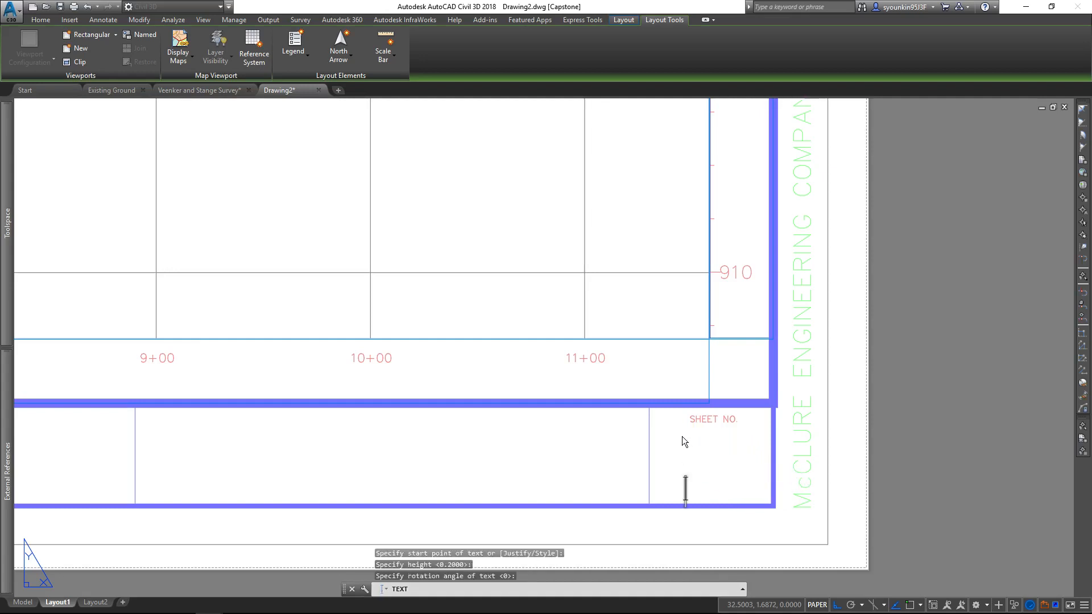
{"action": "type", "text": "01"}
{"action": "key", "text": "Return"}
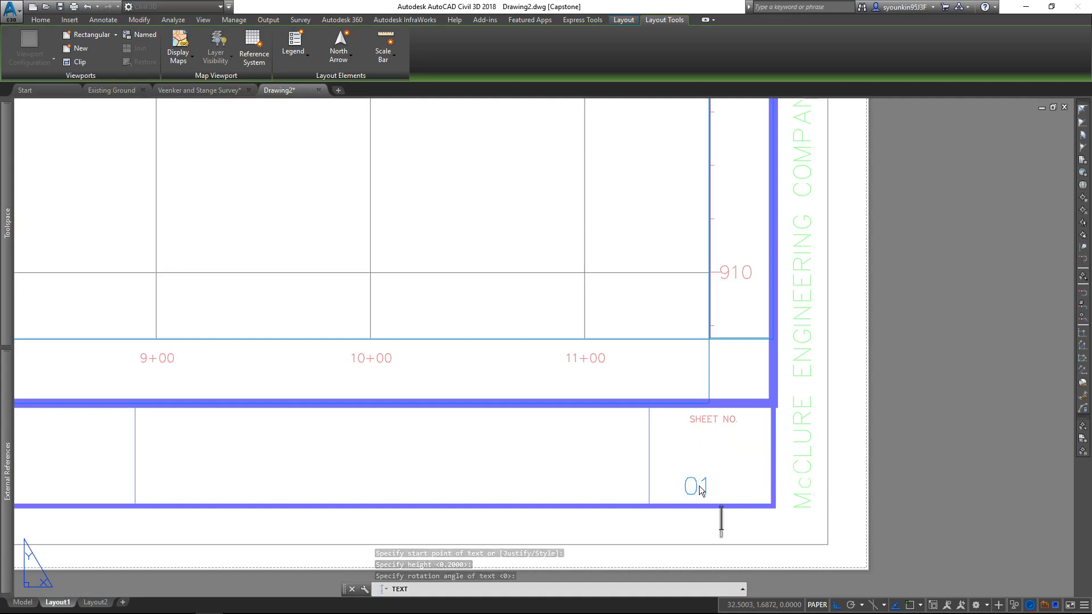
{"action": "key", "text": "Return"}
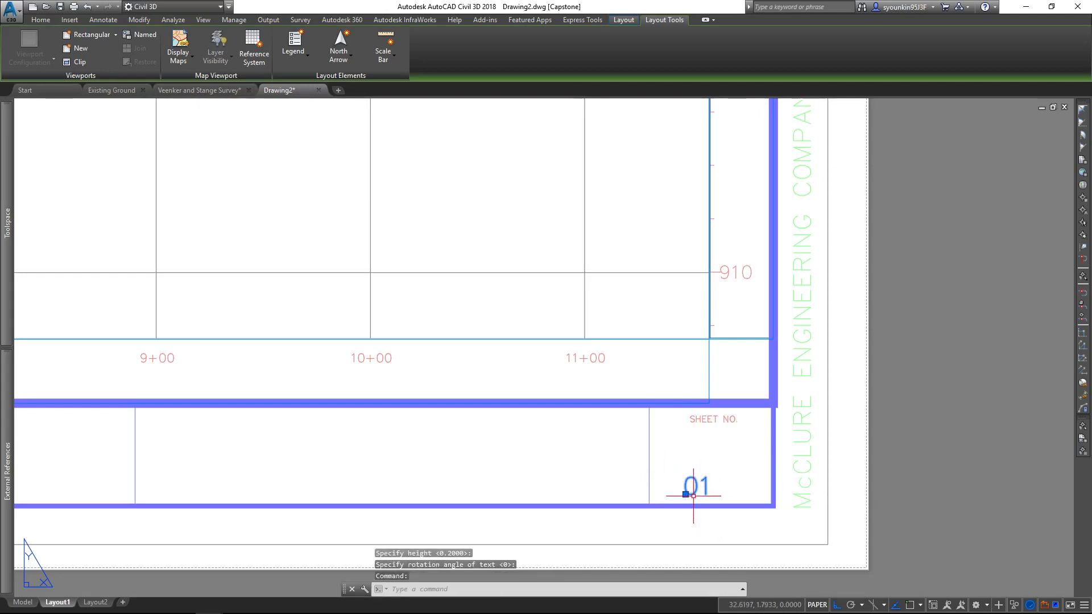
- Move the "01" text by its insertion grip to centre it beneath the SHEET NO. heading, with Ortho off
{"action": "left_click", "coordinate": [685, 495]}
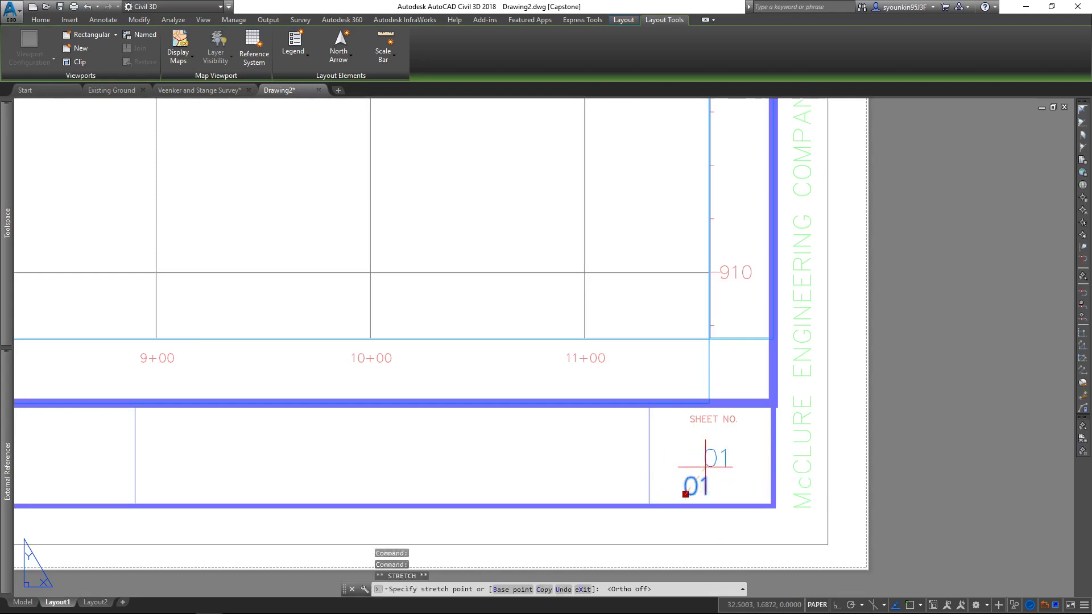
{"action": "key", "text": "Escape"}
{"action": "scroll", "coordinate": [740, 467], "scroll_direction": "down", "scroll_amount": 2}
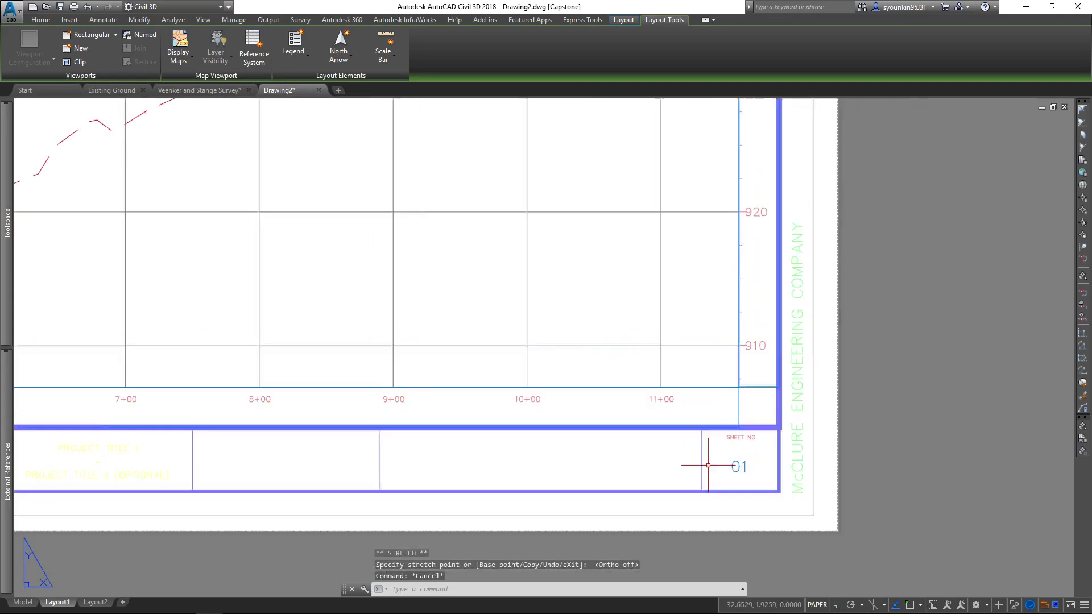
{"action": "scroll", "coordinate": [648, 429], "scroll_direction": "down", "scroll_amount": 5}
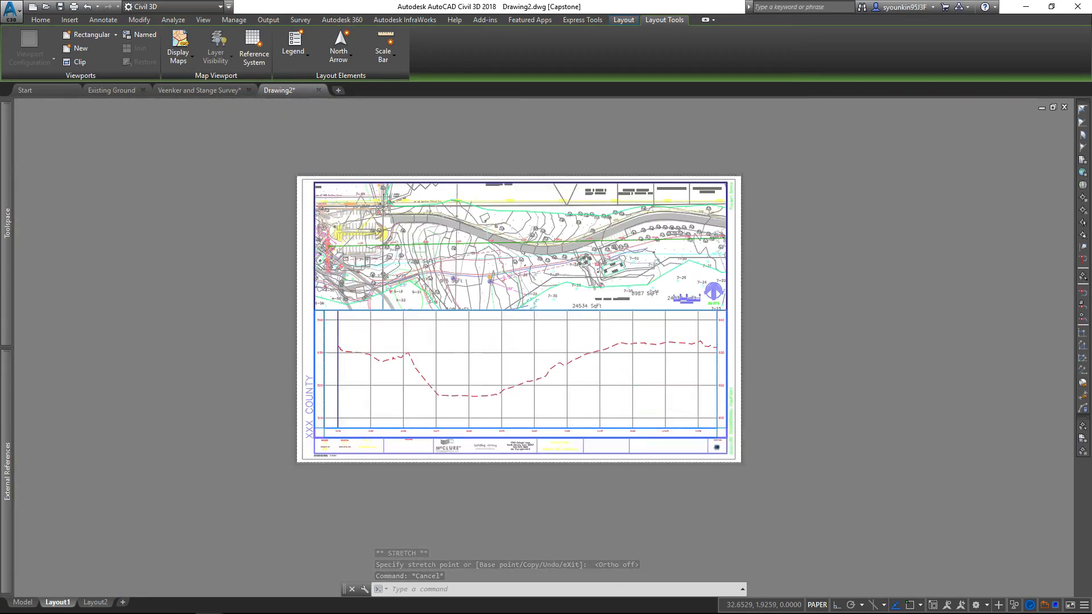
- Activate the upper plan viewport's model space on the plan-and-profile sheet
{"action": "scroll", "coordinate": [711, 444], "scroll_direction": "up", "scroll_amount": 5}
{"action": "scroll", "coordinate": [702, 441], "scroll_direction": "down", "scroll_amount": 4}
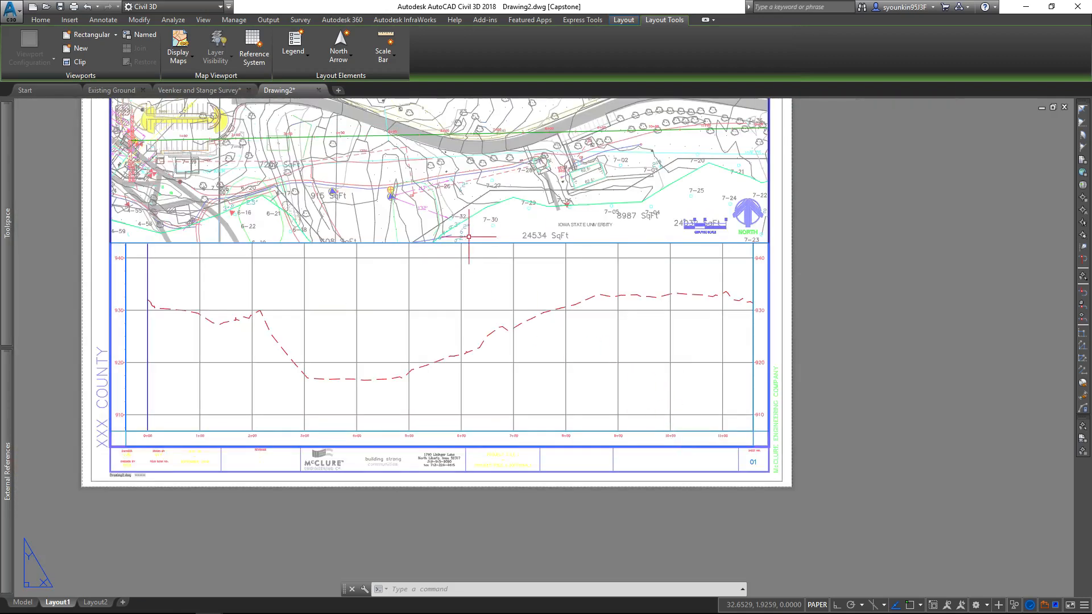
{"action": "scroll", "coordinate": [529, 385], "scroll_direction": "down", "scroll_amount": 1}
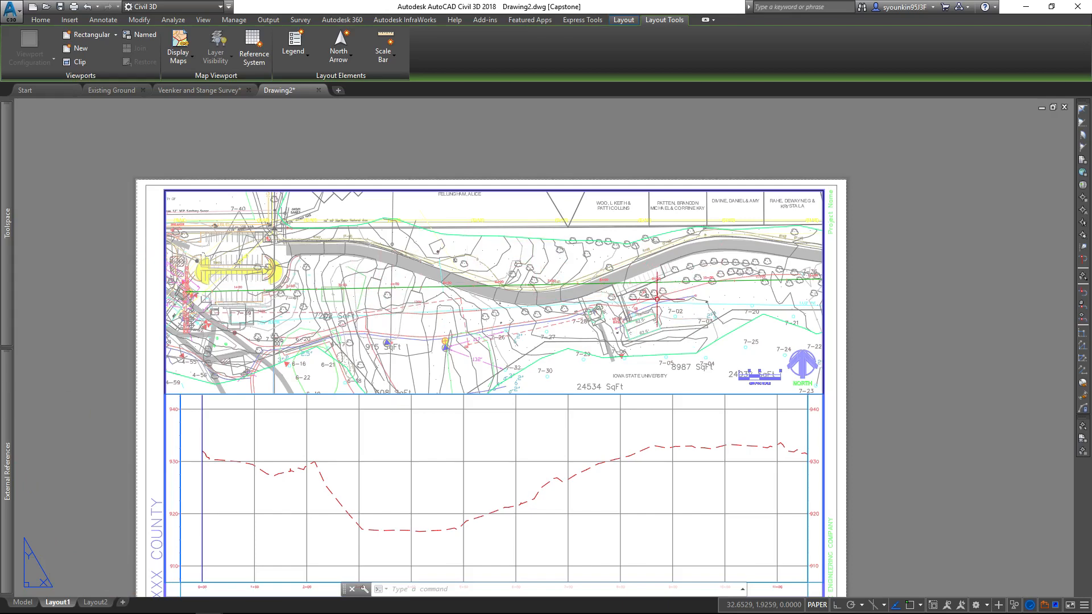
{"action": "left_click", "coordinate": [682, 294]}
{"action": "double_click", "coordinate": [682, 294]}
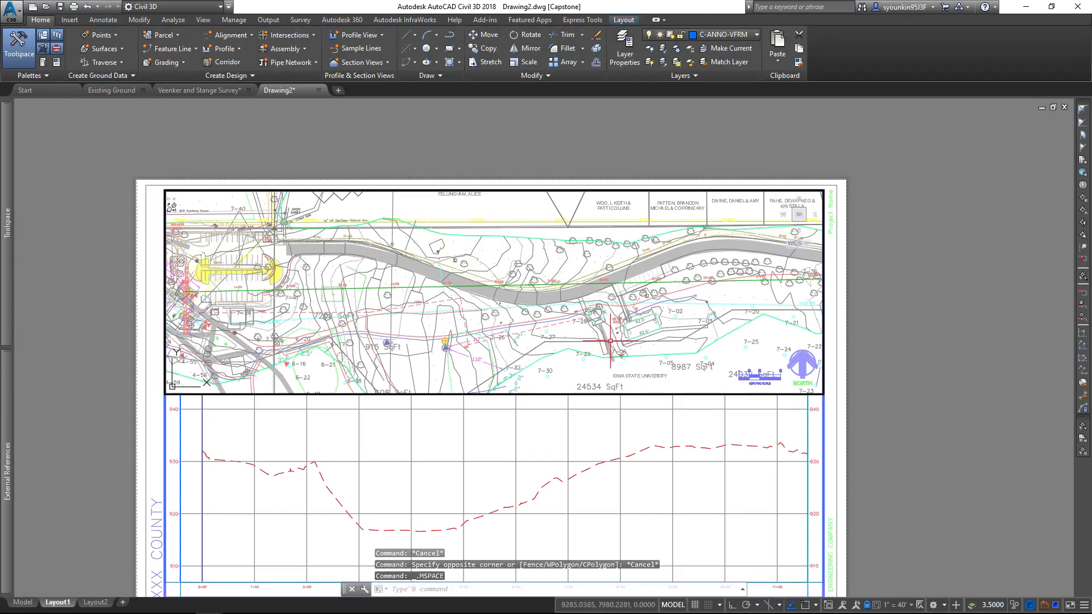
{"action": "type", "text": "VPLAYER"}
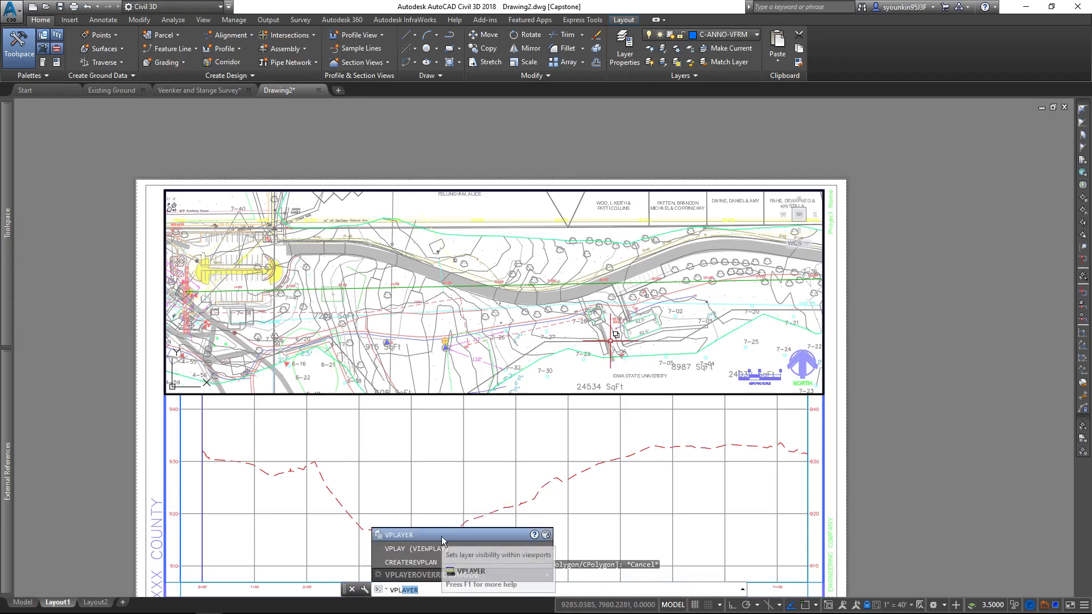
{"action": "left_click", "coordinate": [441, 536]}
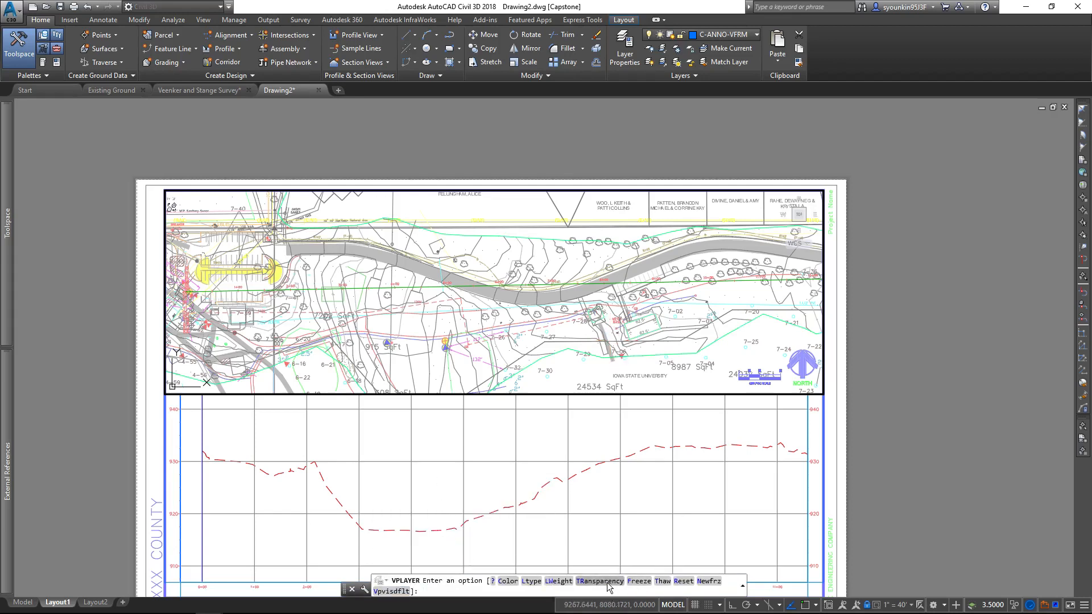
{"action": "left_click", "coordinate": [639, 582]}
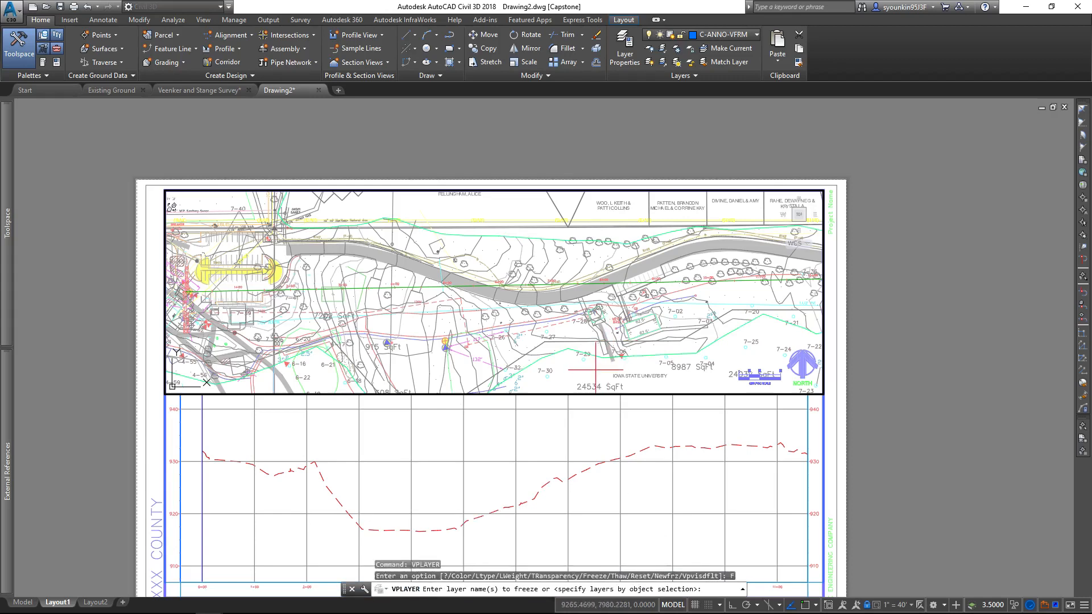
{"action": "key", "text": "Return"}
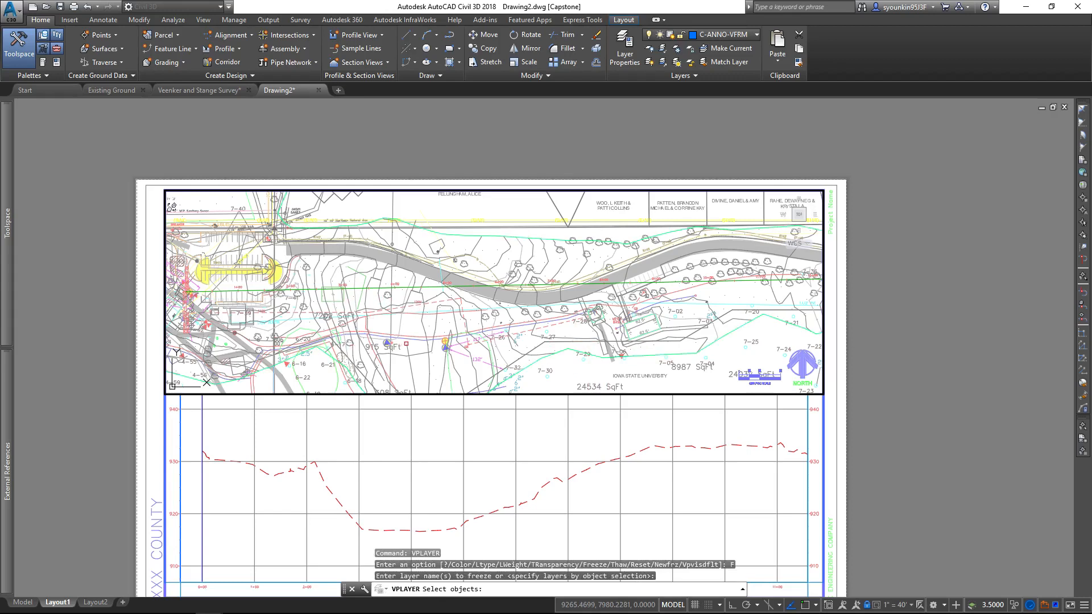
{"action": "scroll", "coordinate": [466, 355], "scroll_direction": "up", "scroll_amount": 5}
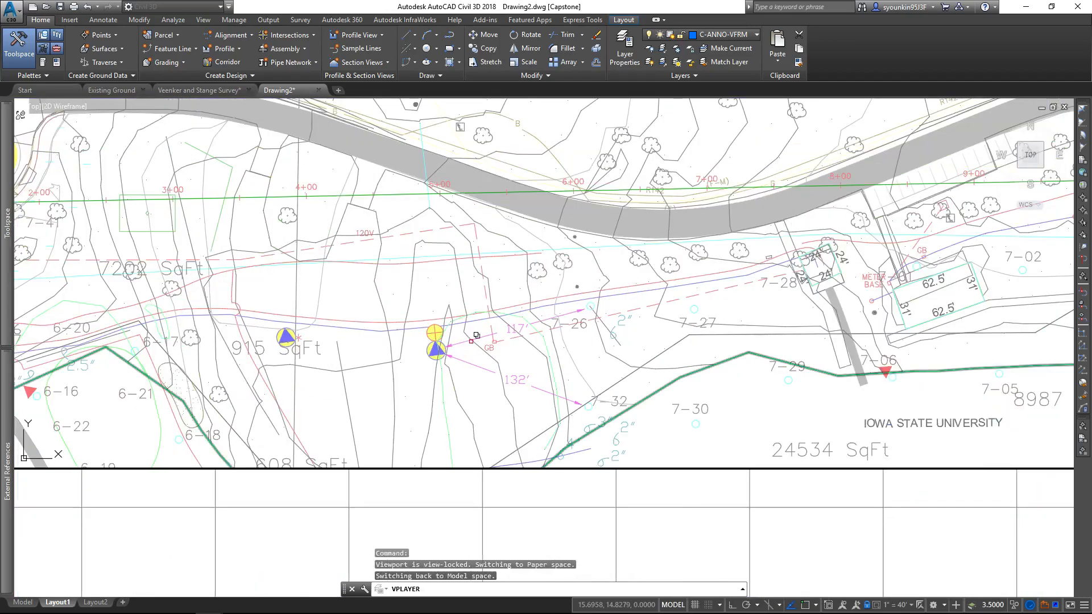
{"action": "left_click", "coordinate": [467, 340]}
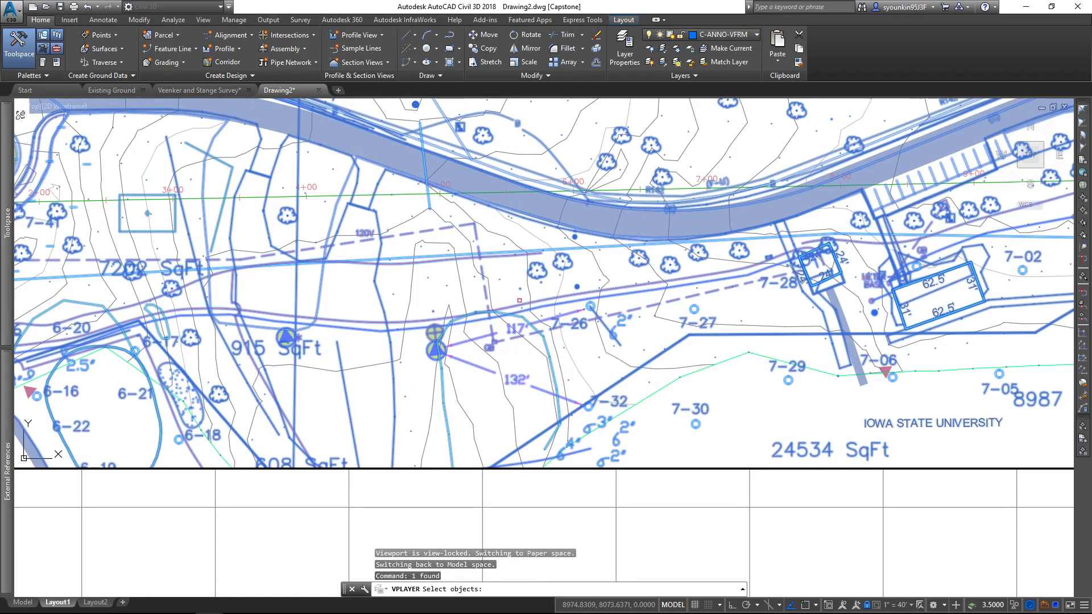
{"action": "key", "text": "Return"}
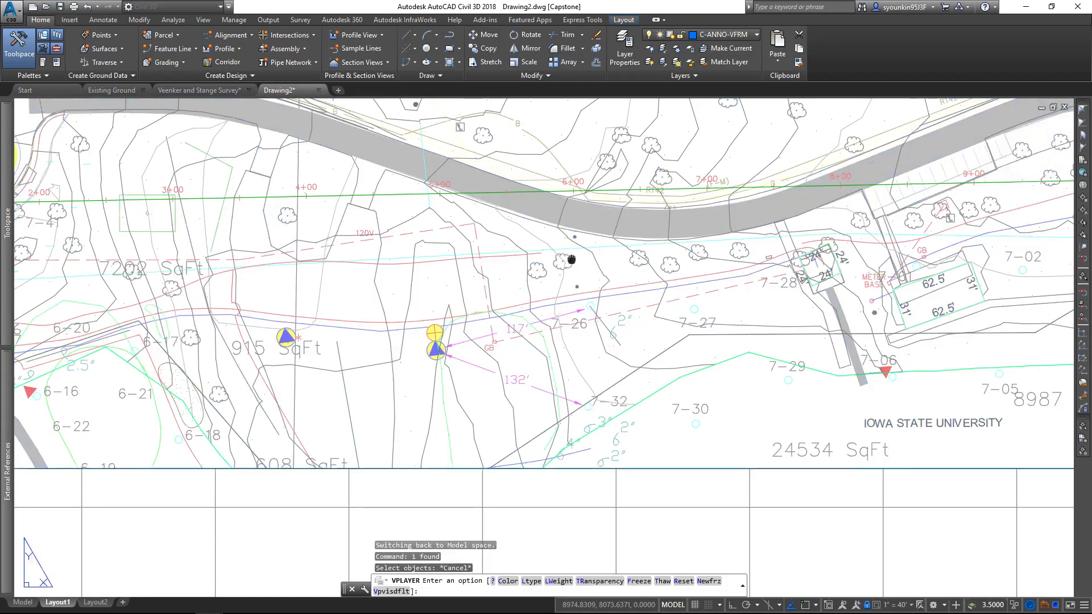
- Open the Layer Properties Manager and filter its list to the Veenker and Stange Survey xref layers
{"action": "middle_click_drag", "start_coordinate": [571, 258], "coordinate": [582, 382]}
{"action": "middle_click_drag", "start_coordinate": [309, 345], "coordinate": [455, 314]}
{"action": "scroll", "coordinate": [455, 314], "scroll_direction": "down", "scroll_amount": 2}
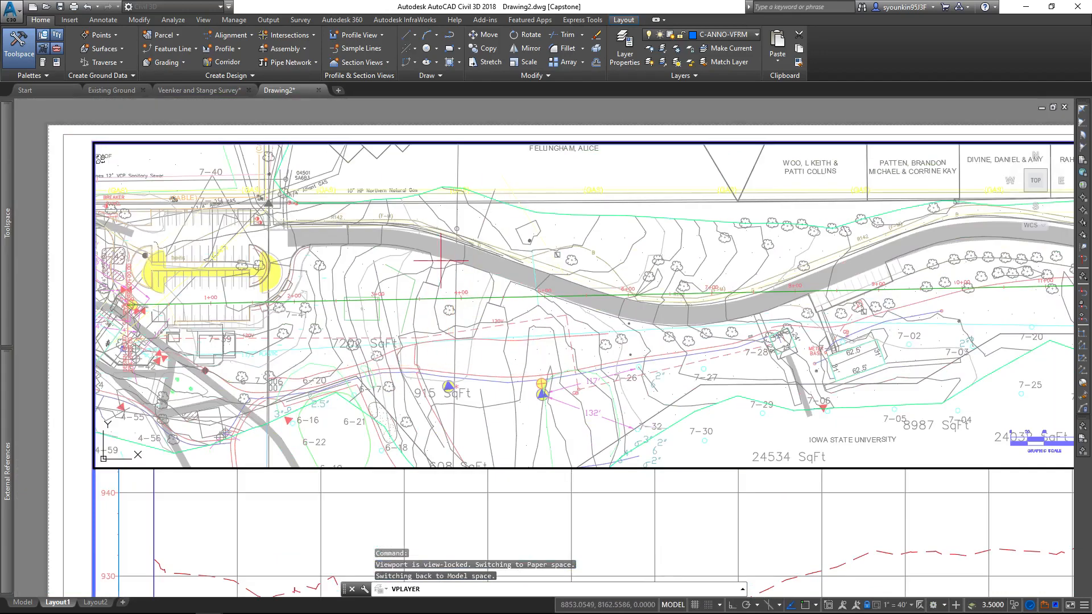
{"action": "left_click", "coordinate": [625, 46]}
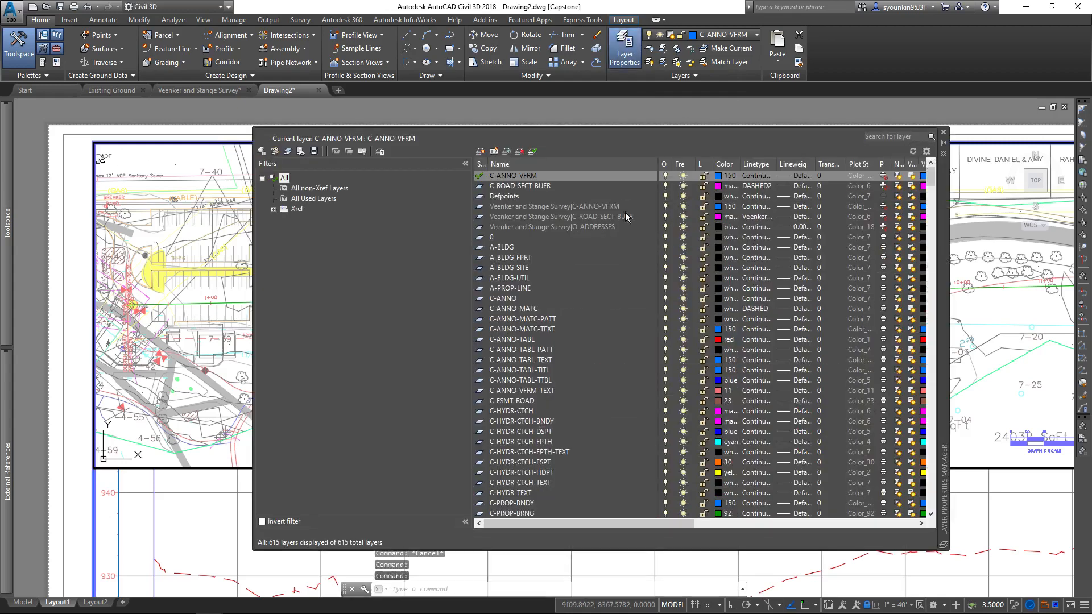
{"action": "left_click", "coordinate": [274, 209]}
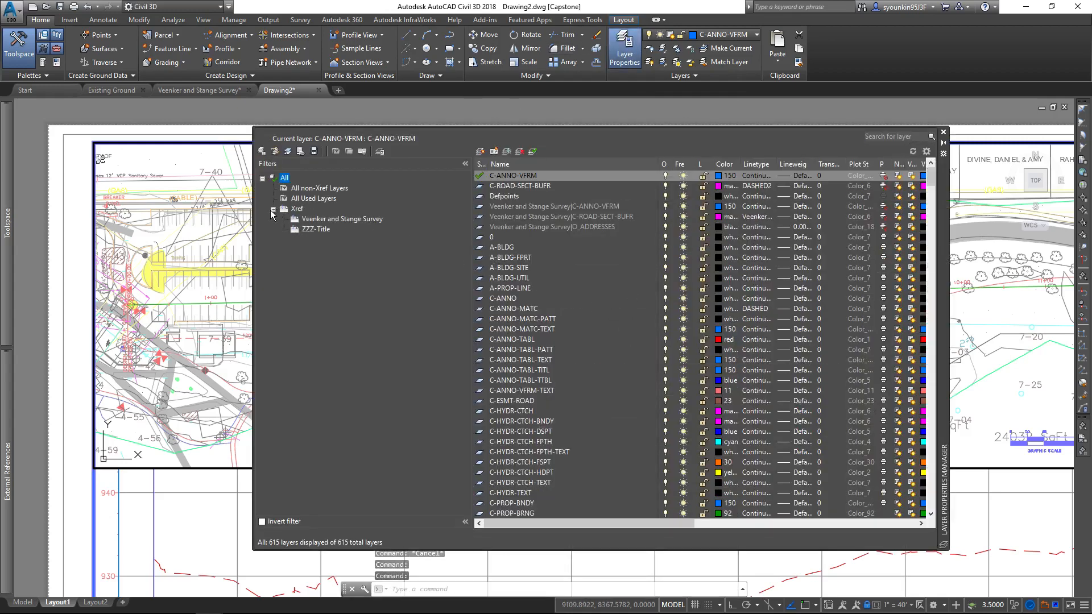
{"action": "left_click", "coordinate": [307, 229]}
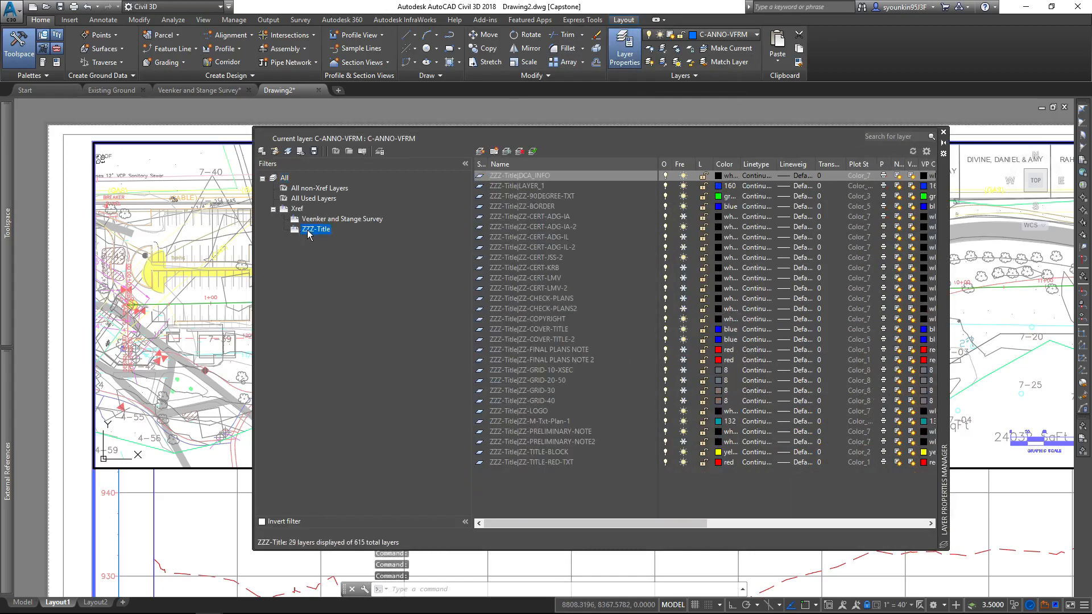
{"action": "left_click", "coordinate": [316, 221]}
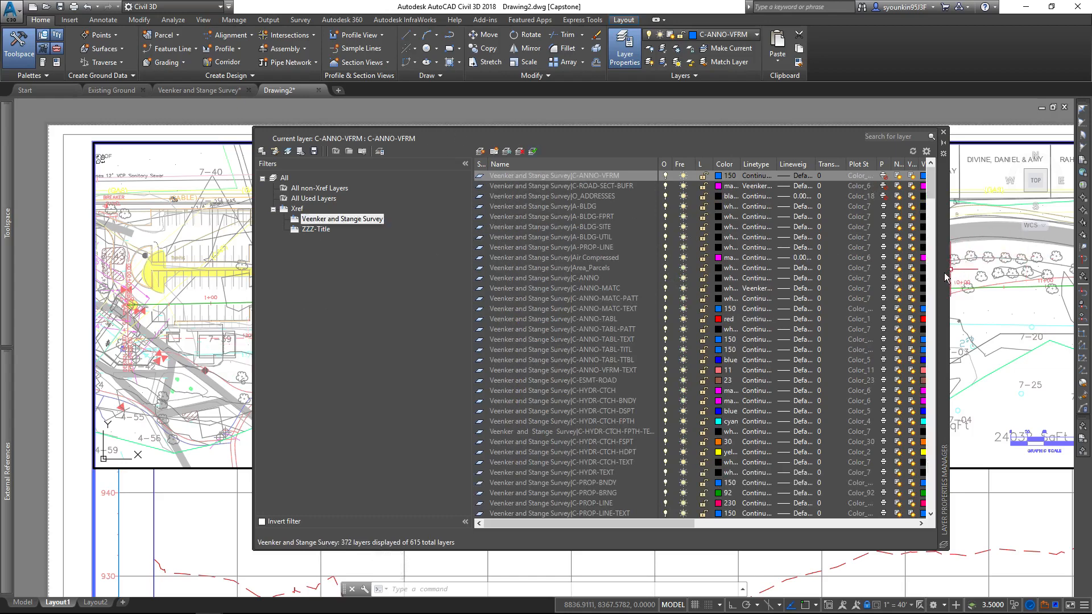
{"action": "left_click_drag", "start_coordinate": [946, 277], "coordinate": [1008, 300]}
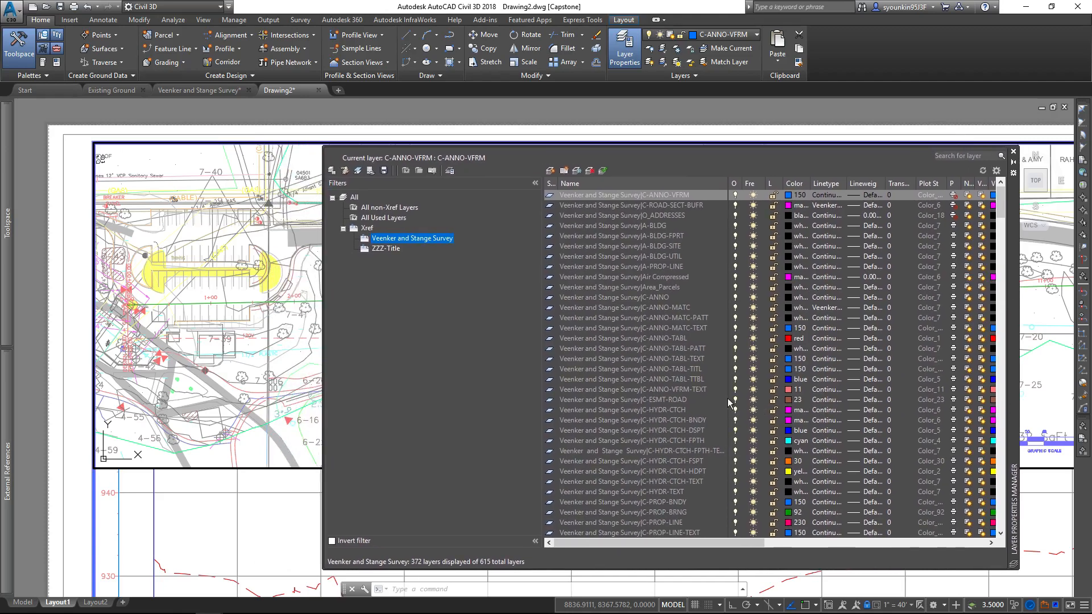
- Freeze the survey xref's layers C-ANNO through C-ANNO-VFRM-TEXT in the plan viewport only
{"action": "left_click", "coordinate": [660, 300]}
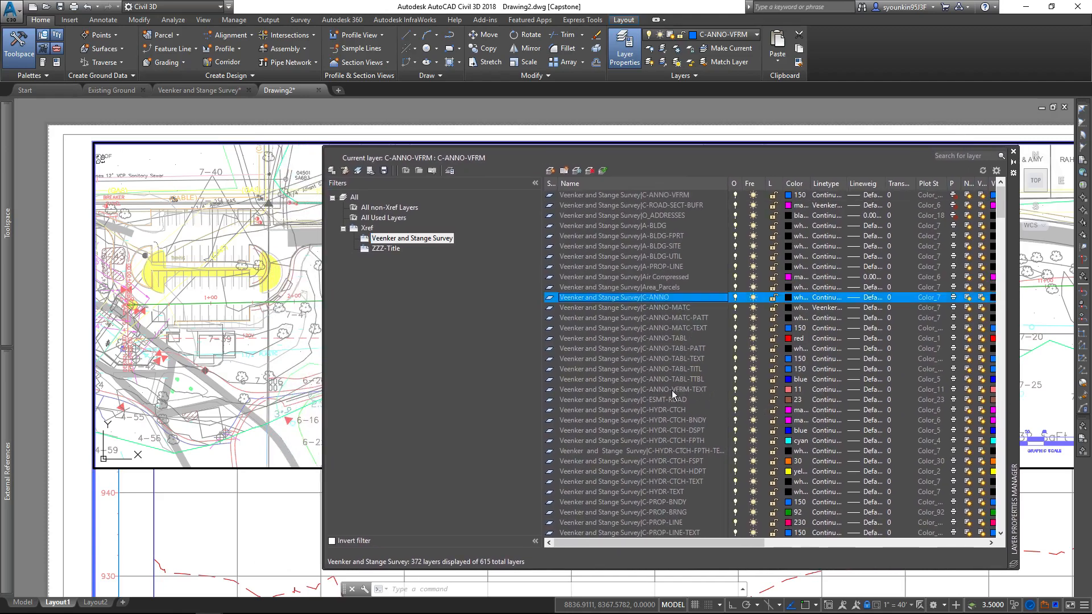
{"action": "left_click", "coordinate": [669, 390], "text": "shift"}
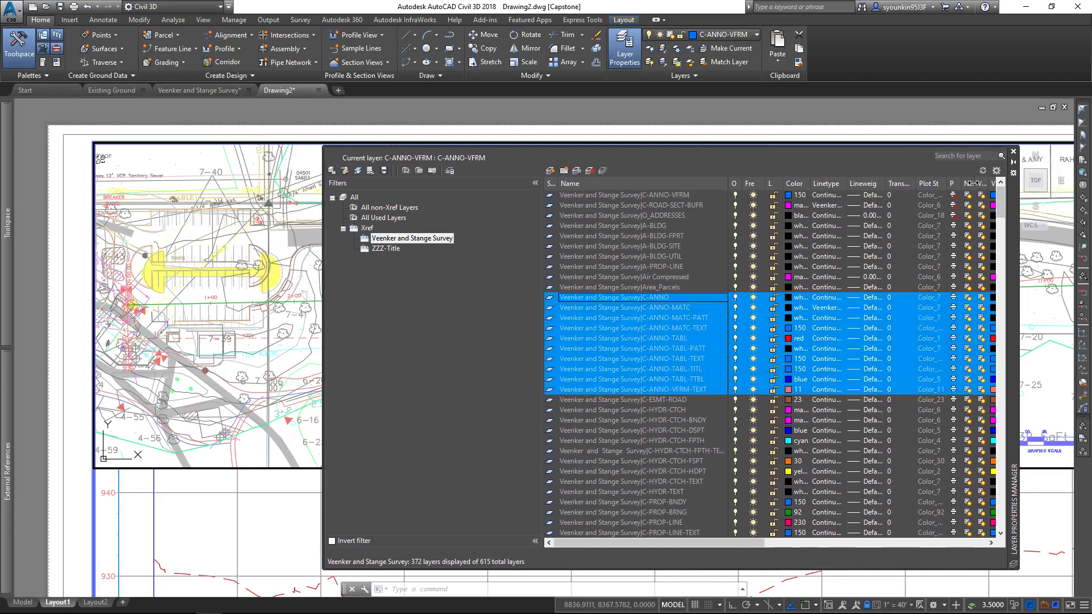
{"action": "left_click_drag", "start_coordinate": [974, 183], "coordinate": [982, 184]}
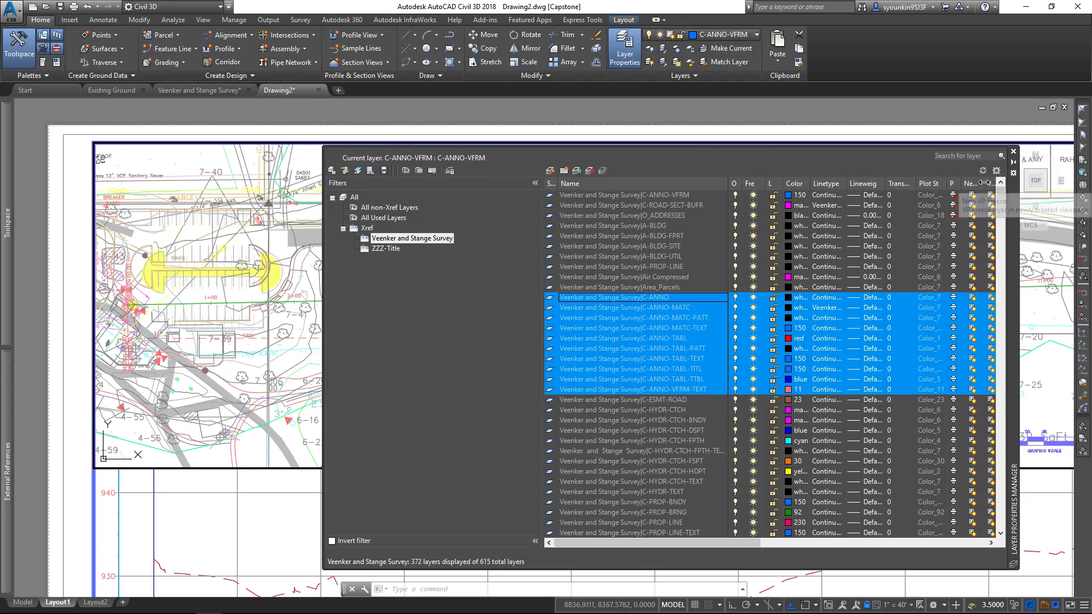
{"action": "mouse_move", "coordinate": [985, 183]}
{"action": "left_mouse_down"}
{"action": "mouse_move", "coordinate": [972, 185]}
{"action": "mouse_move", "coordinate": [992, 181]}
{"action": "left_mouse_up"}
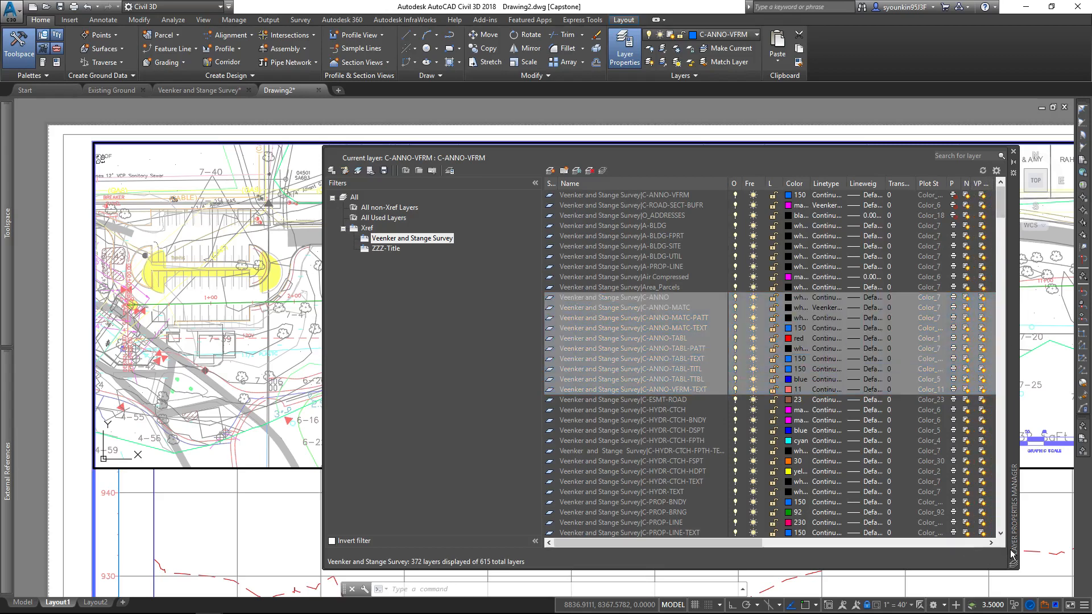
{"action": "left_click_drag", "start_coordinate": [1015, 489], "coordinate": [723, 442]}
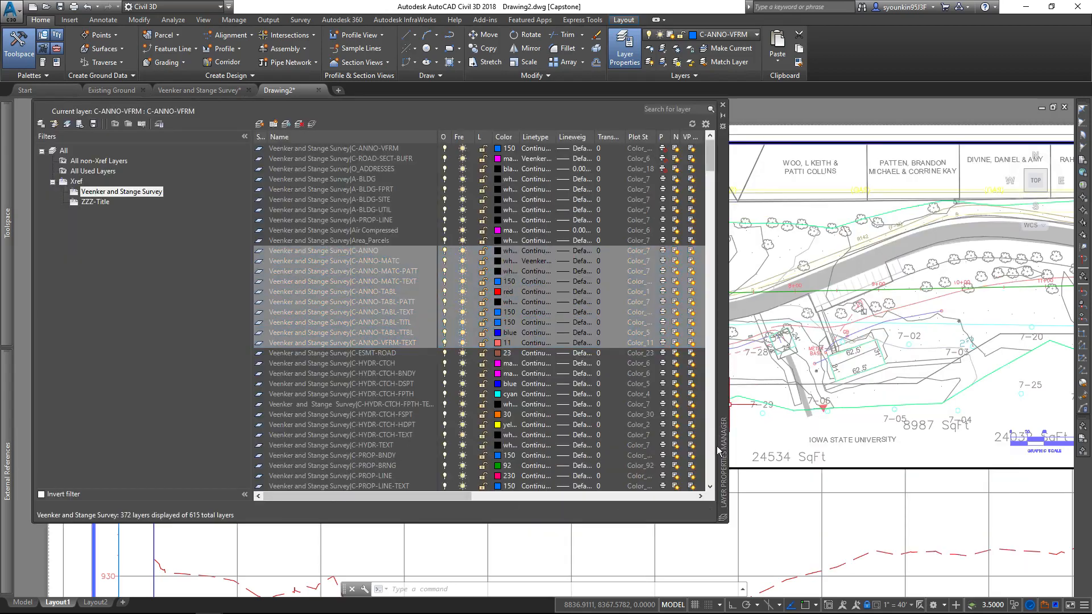
{"action": "left_click", "coordinate": [692, 254]}
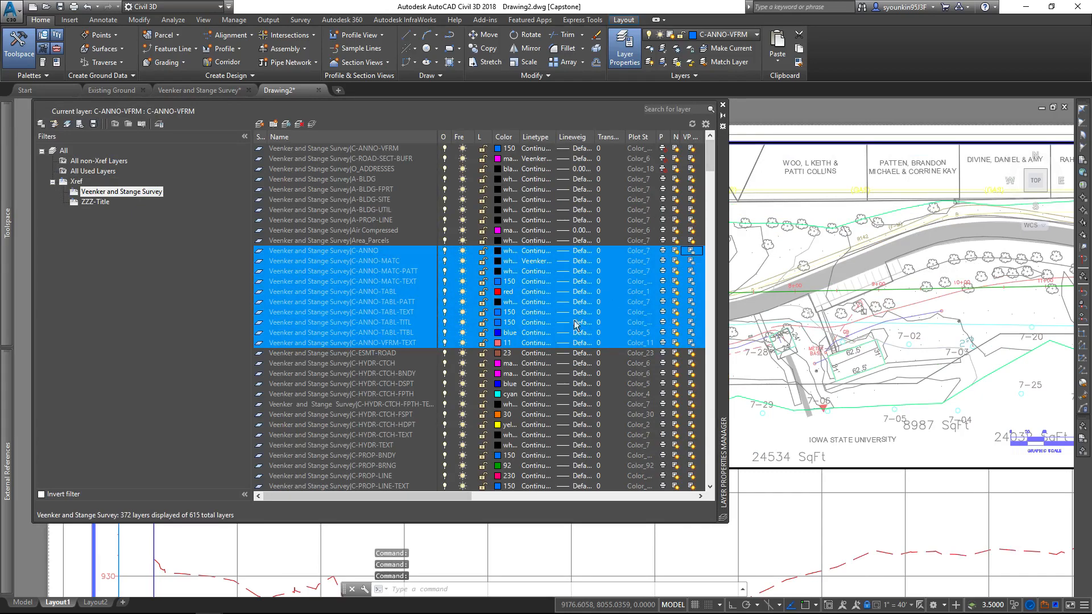
- Freeze the survey xref's layers C-WATR-APPT through C-WATR-TEXT in the plan viewport only
{"action": "scroll", "coordinate": [576, 325], "scroll_direction": "down", "scroll_amount": 5}
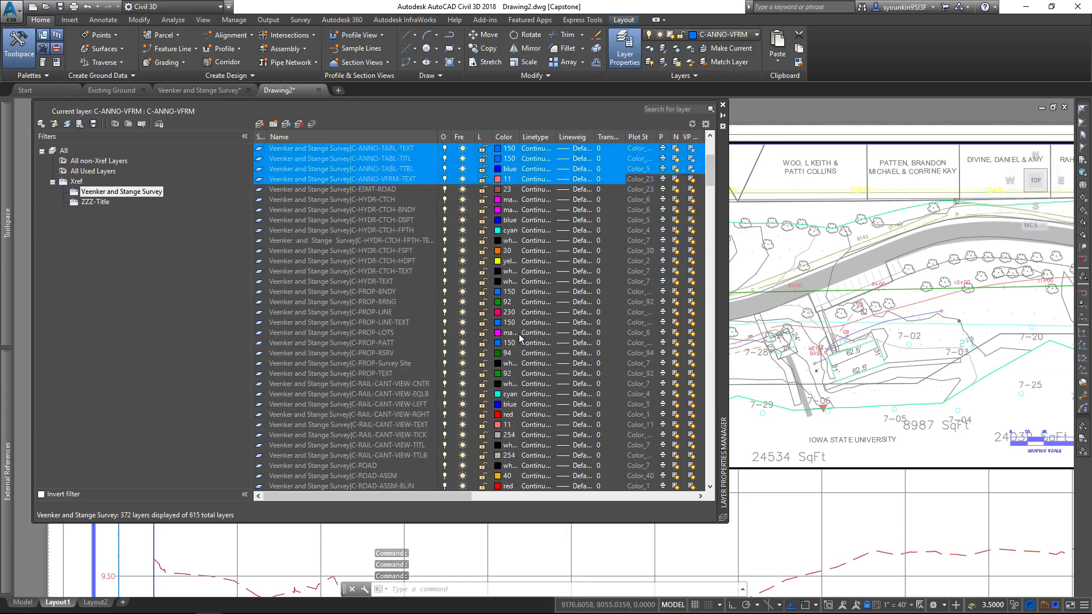
{"action": "scroll", "coordinate": [398, 245], "scroll_direction": "up", "scroll_amount": 5}
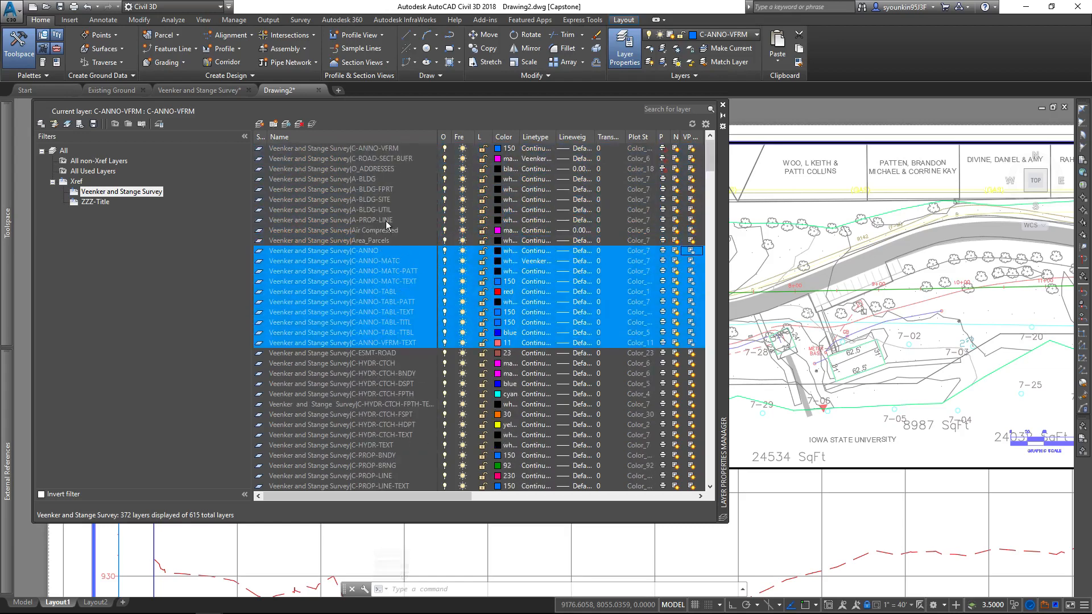
{"action": "scroll", "coordinate": [378, 233], "scroll_direction": "down", "scroll_amount": 15}
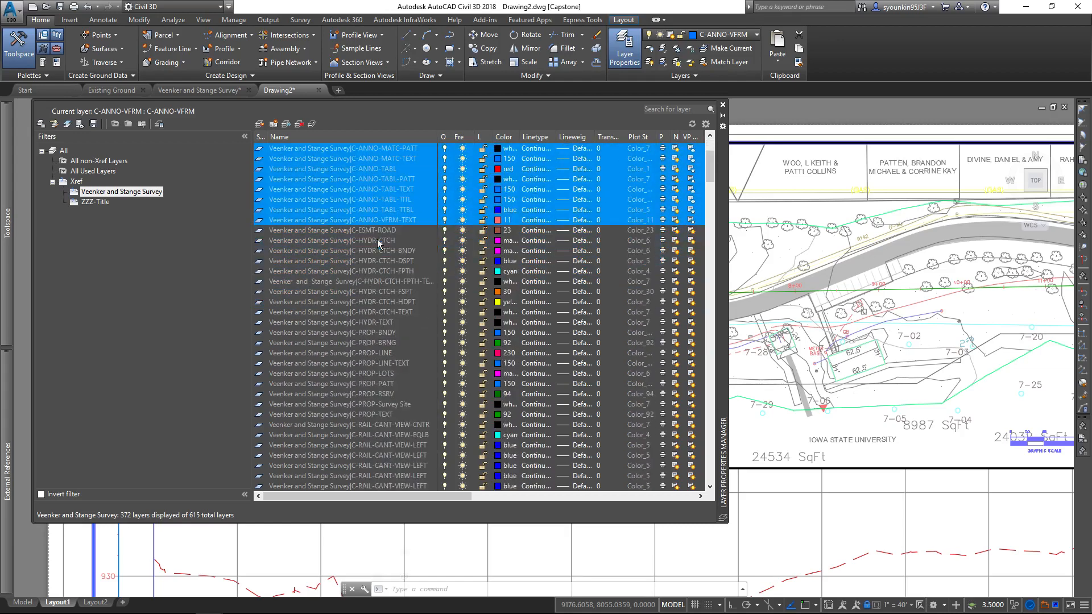
{"action": "scroll", "coordinate": [385, 268], "scroll_direction": "down", "scroll_amount": 20}
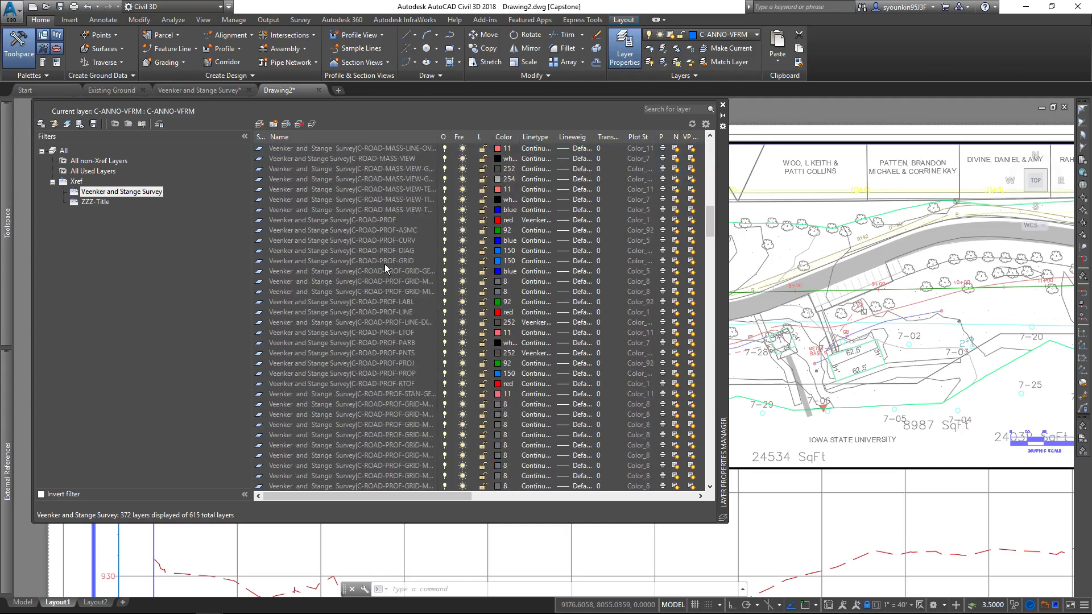
{"action": "scroll", "coordinate": [386, 273], "scroll_direction": "down", "scroll_amount": 2}
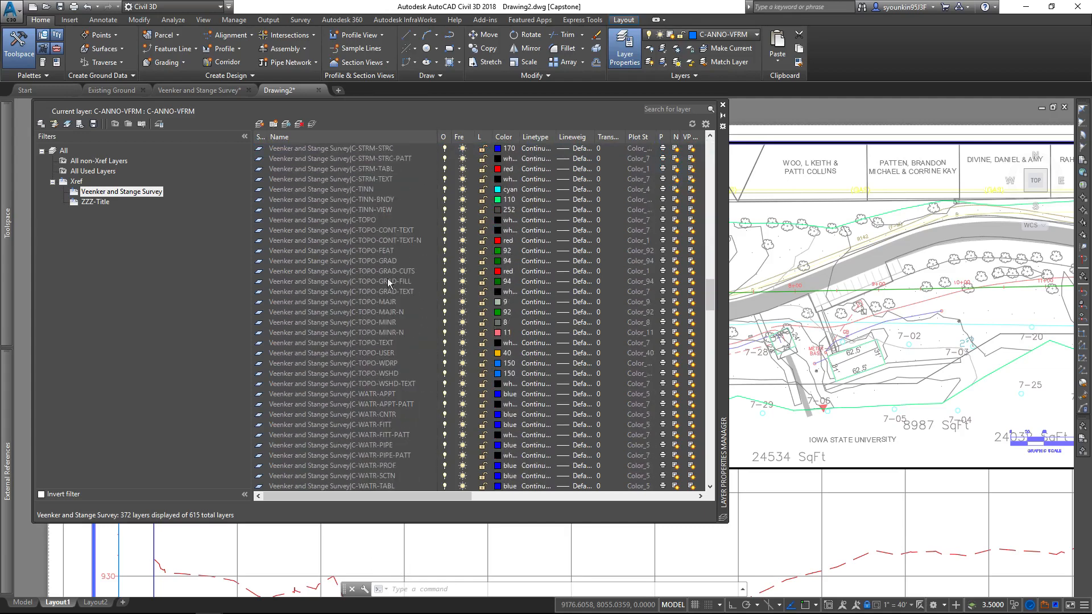
{"action": "left_click", "coordinate": [376, 395]}
{"action": "scroll", "coordinate": [378, 394], "scroll_direction": "down", "scroll_amount": 10}
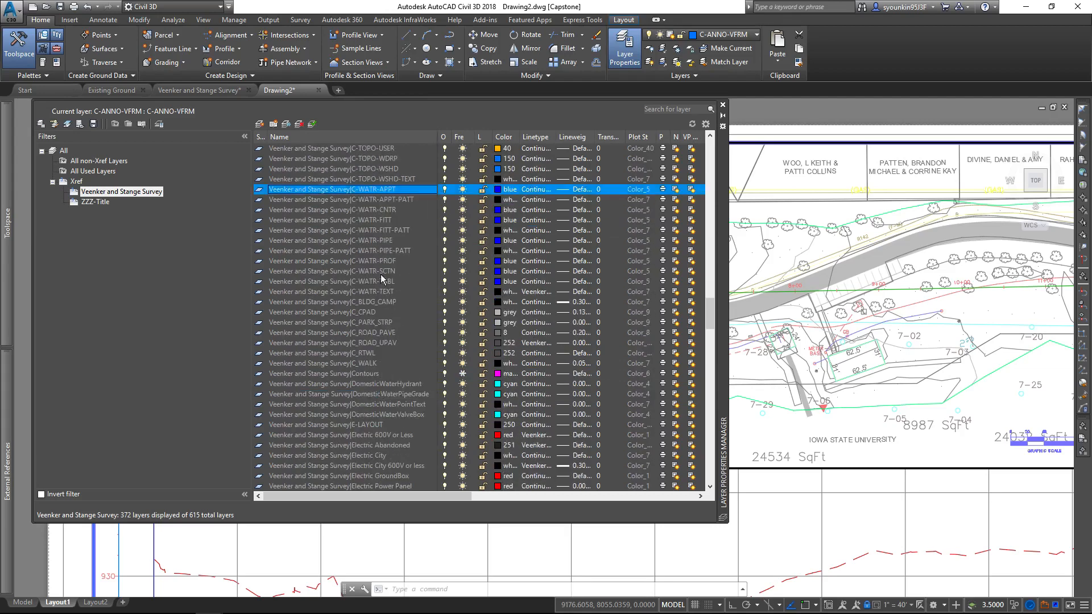
{"action": "left_click", "coordinate": [381, 292], "text": "shift"}
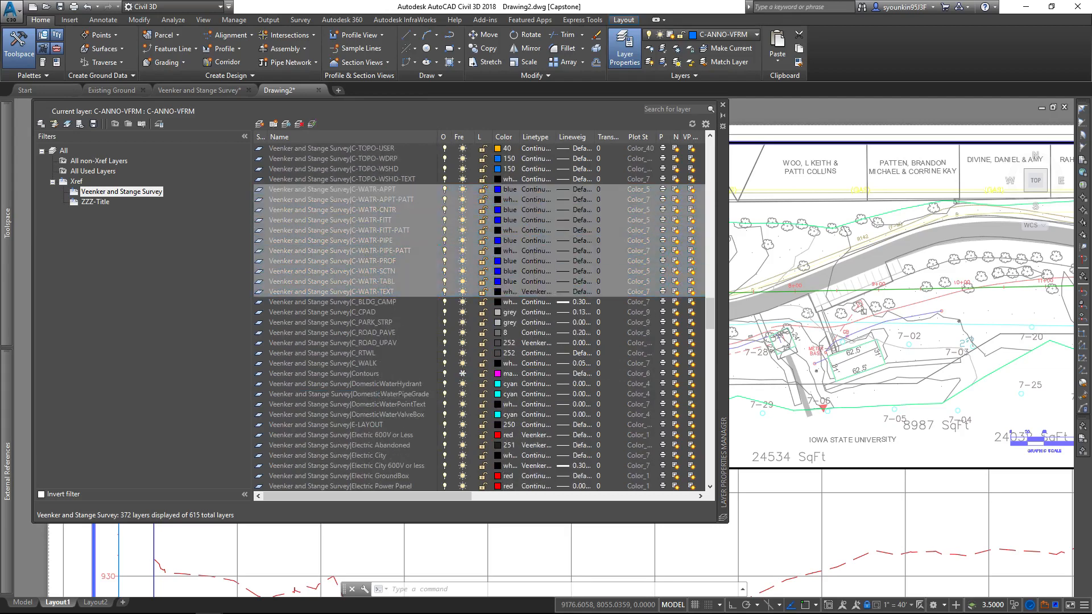
{"action": "left_click", "coordinate": [693, 281]}
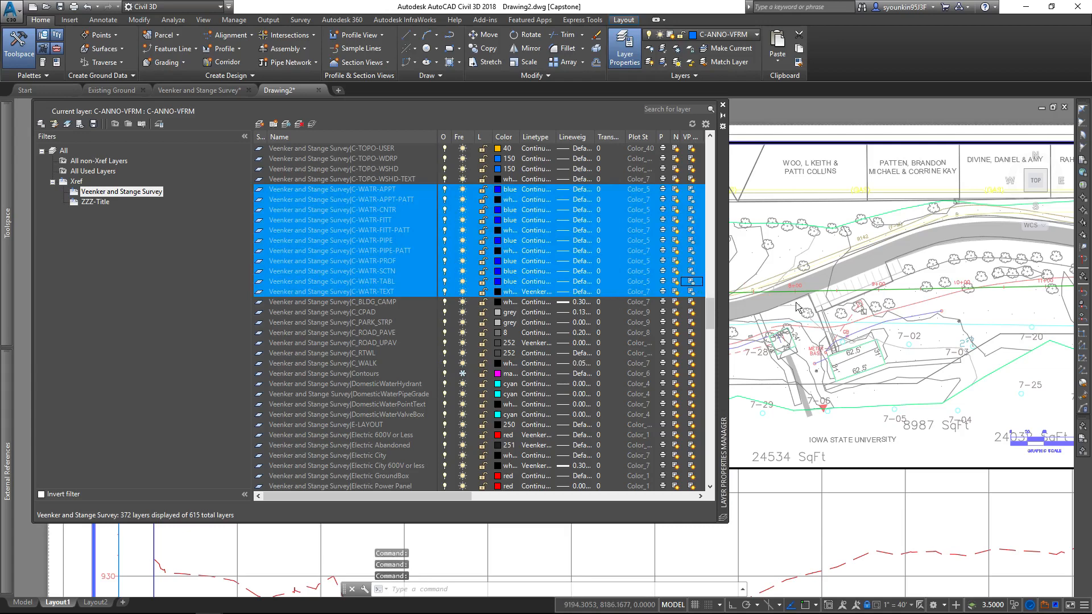
- Look through the remaining survey xref layers and check the extent of the survey reference in the plan viewport
{"action": "scroll", "coordinate": [531, 316], "scroll_direction": "down", "scroll_amount": 15}
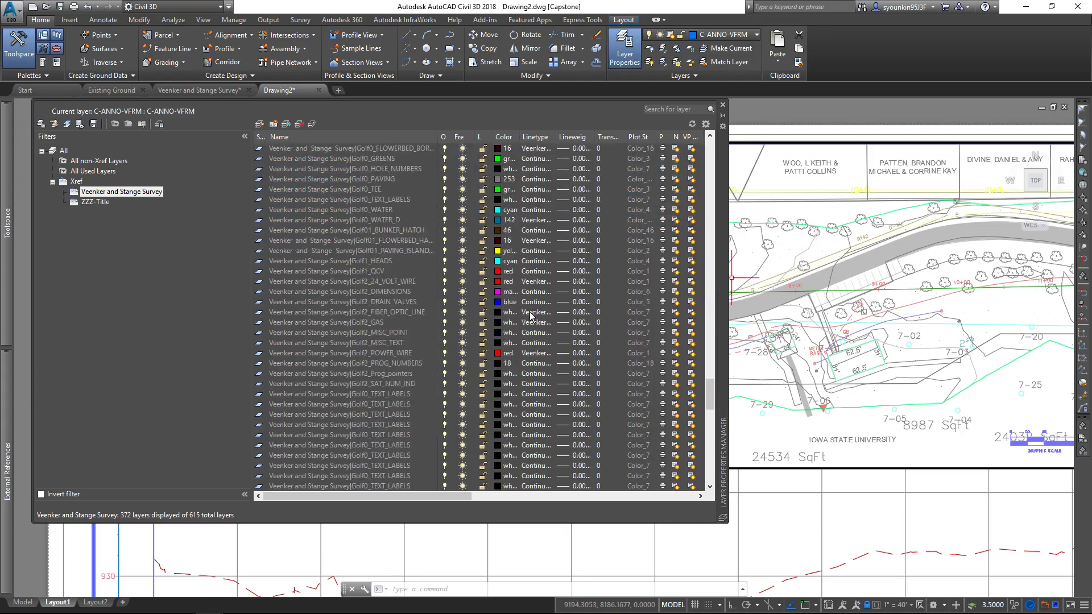
{"action": "scroll", "coordinate": [530, 316], "scroll_direction": "down", "scroll_amount": 20}
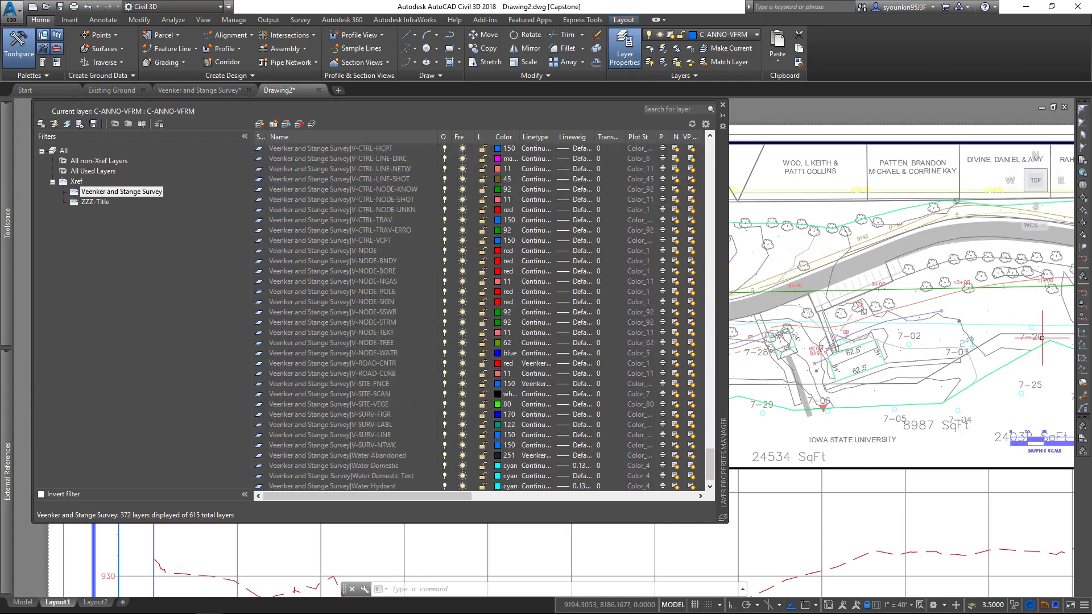
{"action": "scroll", "coordinate": [477, 322], "scroll_direction": "down", "scroll_amount": 1}
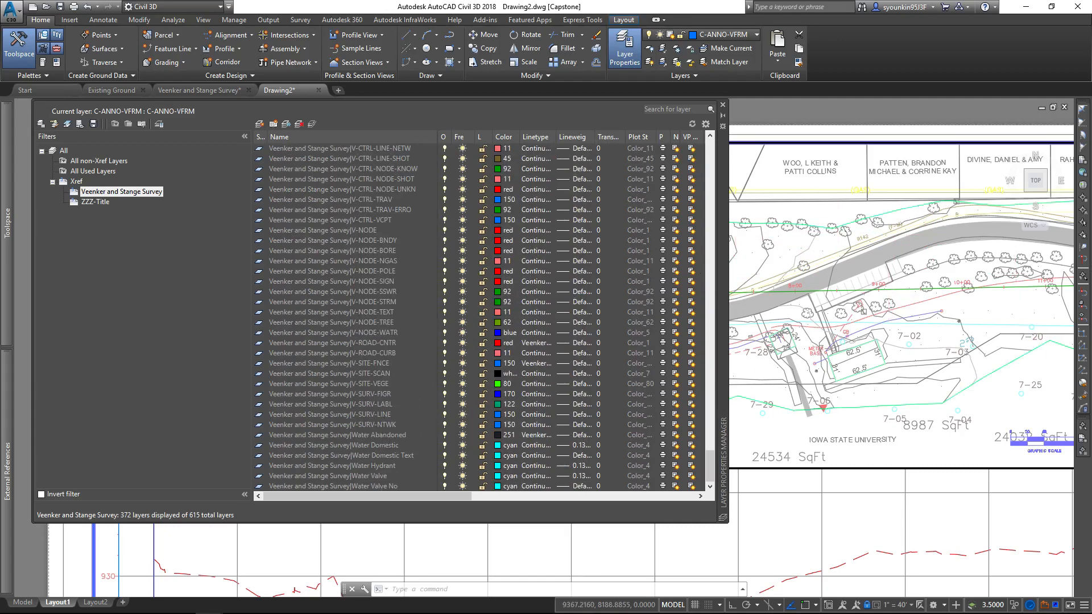
{"action": "left_click", "coordinate": [814, 231]}
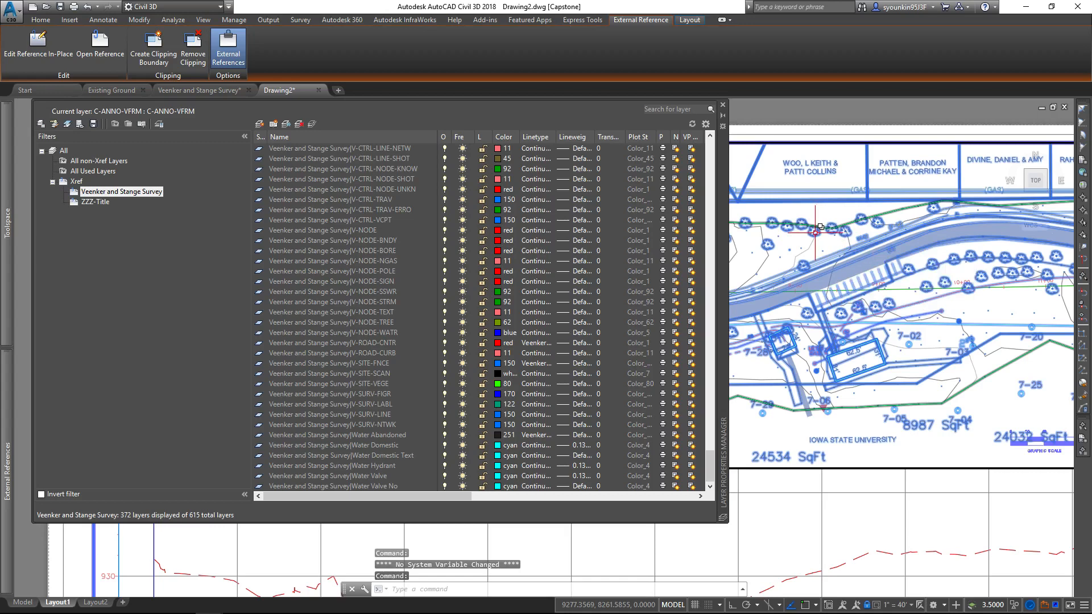
{"action": "key", "text": "Escape"}
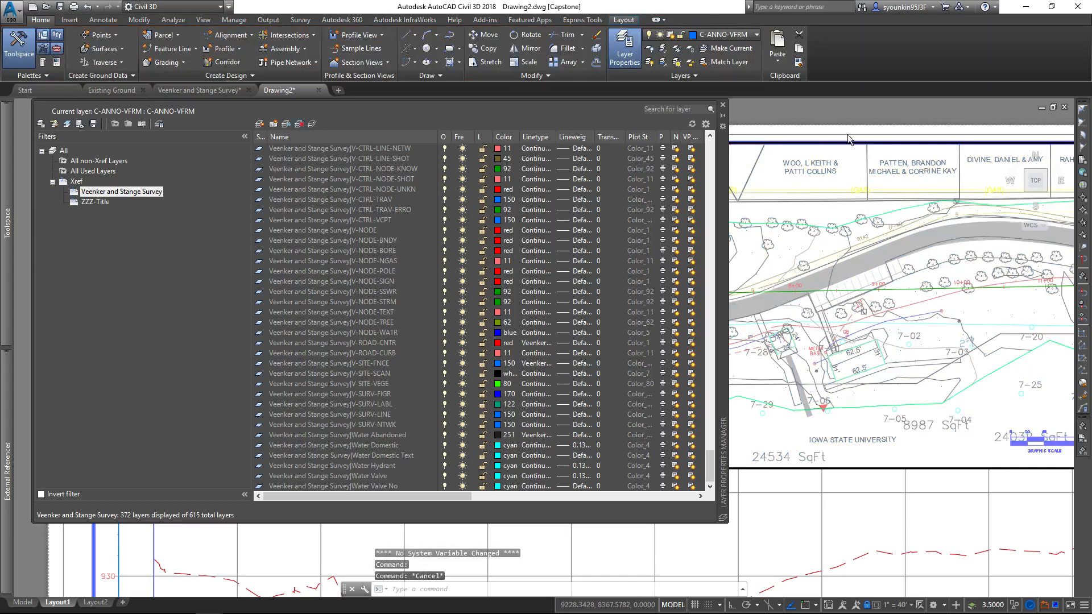
- Close the Layer Properties Manager and look over the whole plan-and-profile sheet on Layout1
{"action": "left_click", "coordinate": [723, 106]}
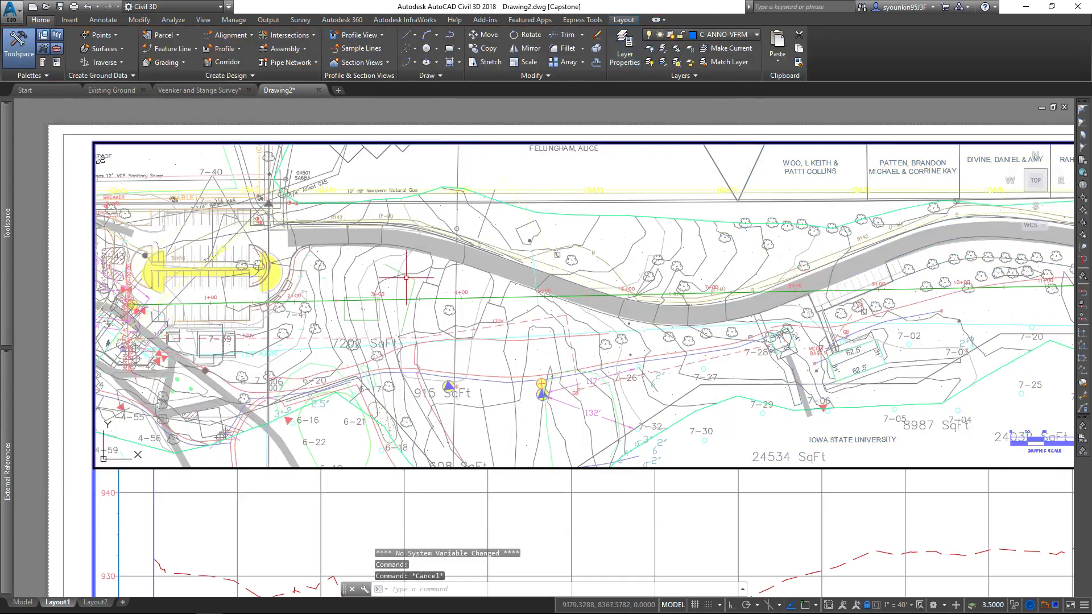
{"action": "middle_click_drag", "start_coordinate": [489, 269], "coordinate": [348, 274]}
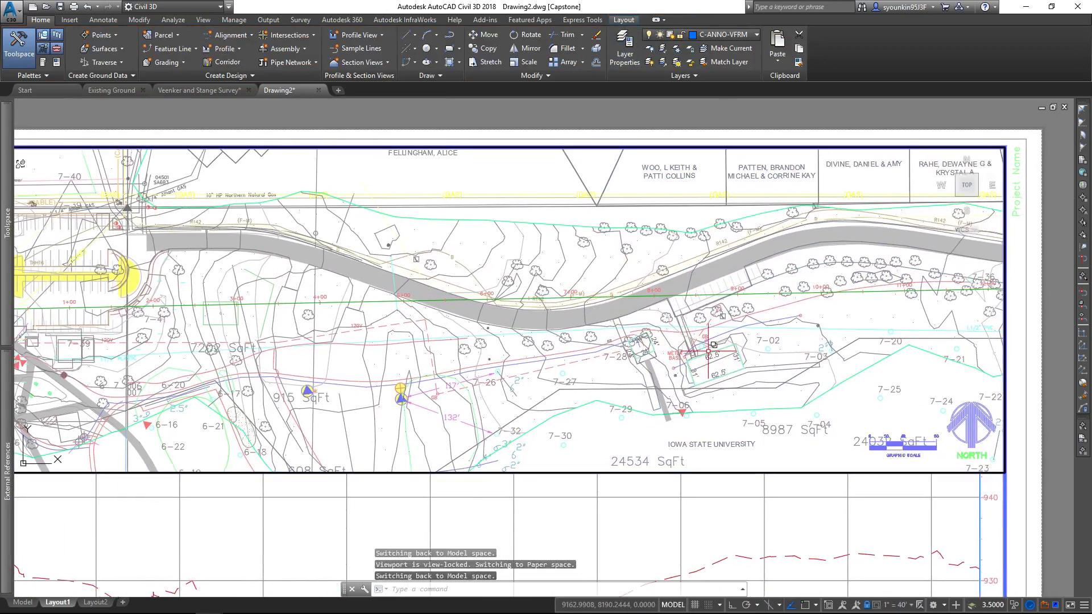
{"action": "scroll", "coordinate": [662, 378], "scroll_direction": "down", "scroll_amount": 4}
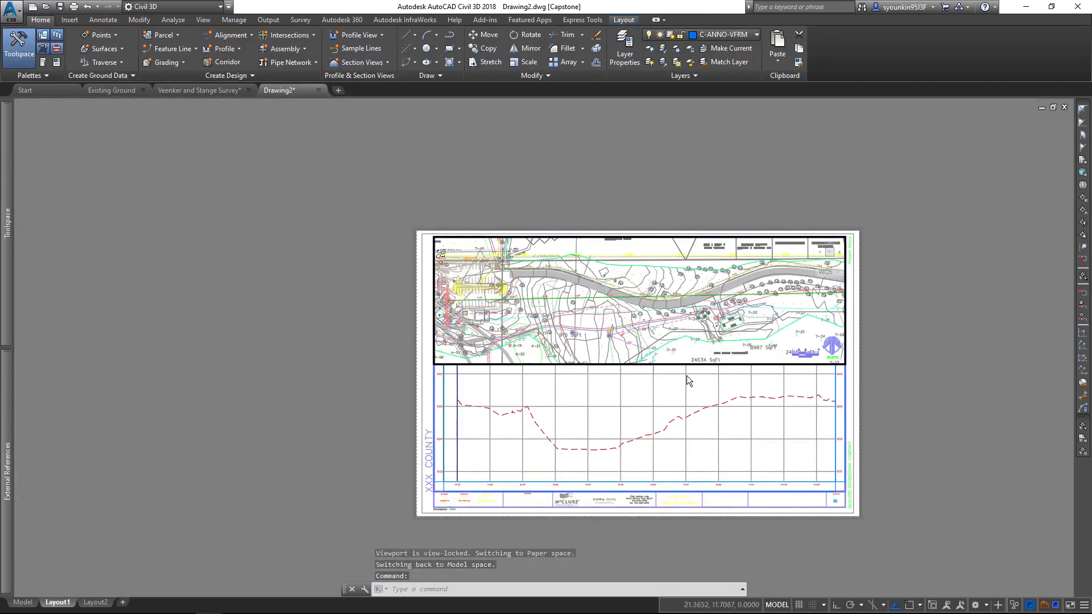
{"action": "scroll", "coordinate": [687, 375], "scroll_direction": "up", "scroll_amount": 2}
{"action": "scroll", "coordinate": [563, 324], "scroll_direction": "down", "scroll_amount": 3}
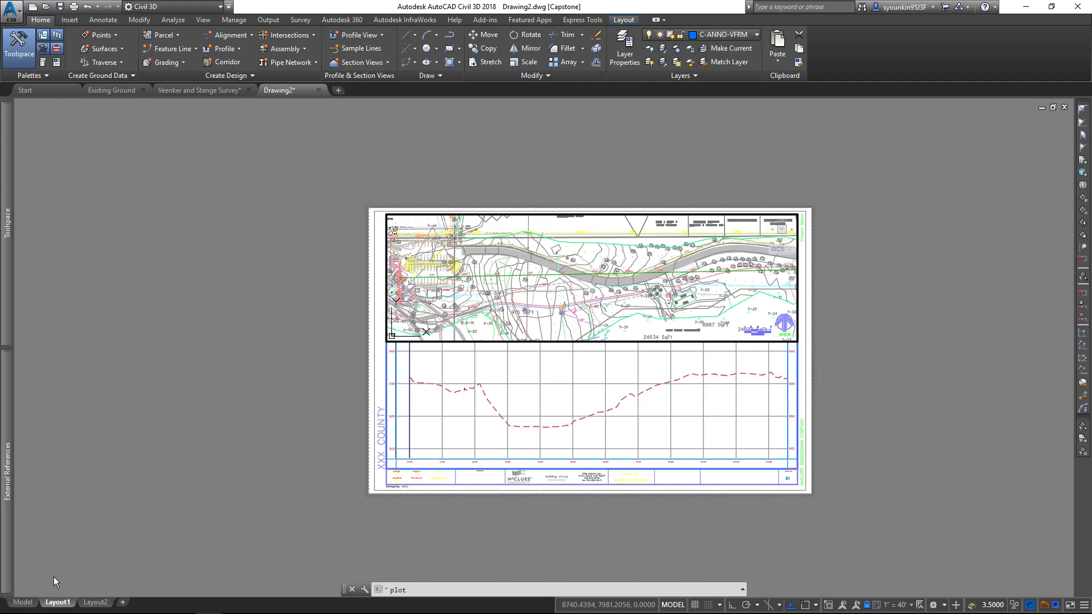
- Open the plot settings for Layout1 as a single sheet and check the available plot style tables, keeping None
{"action": "key", "text": "Return"}
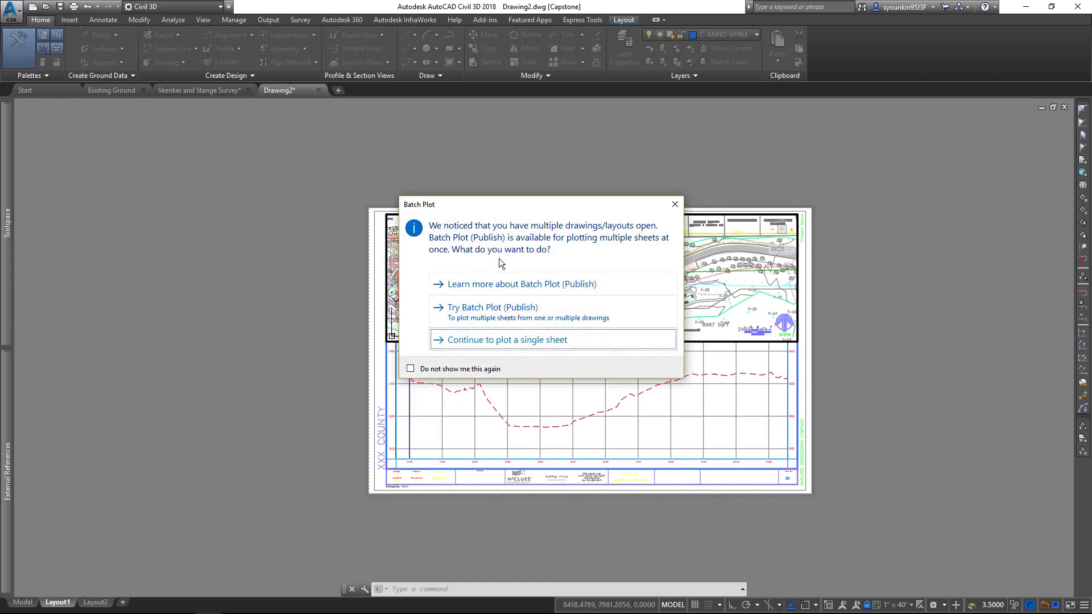
{"action": "left_click", "coordinate": [503, 342]}
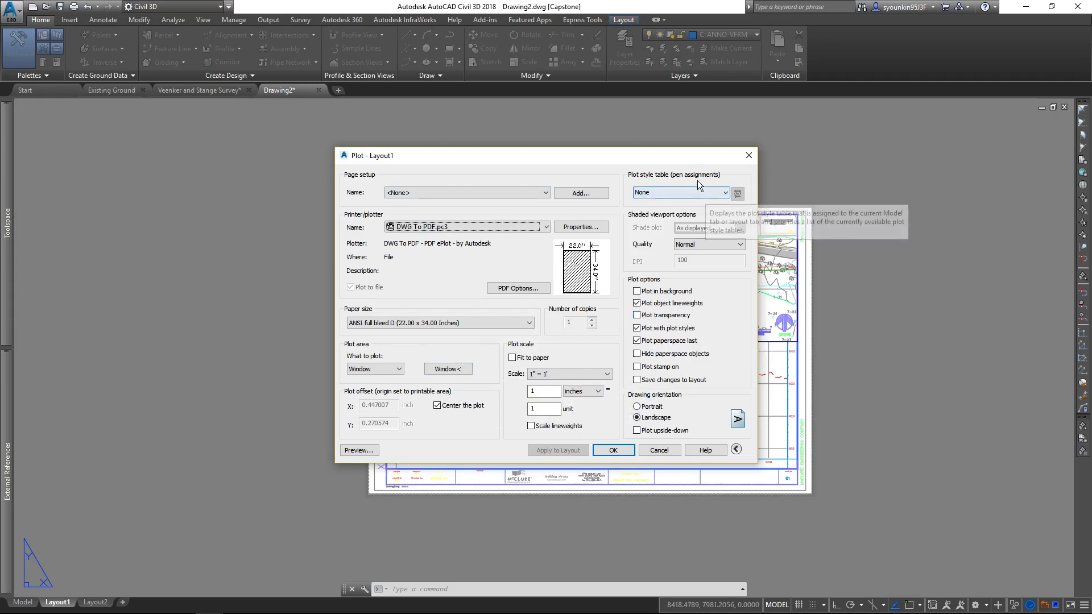
{"action": "left_click", "coordinate": [671, 193]}
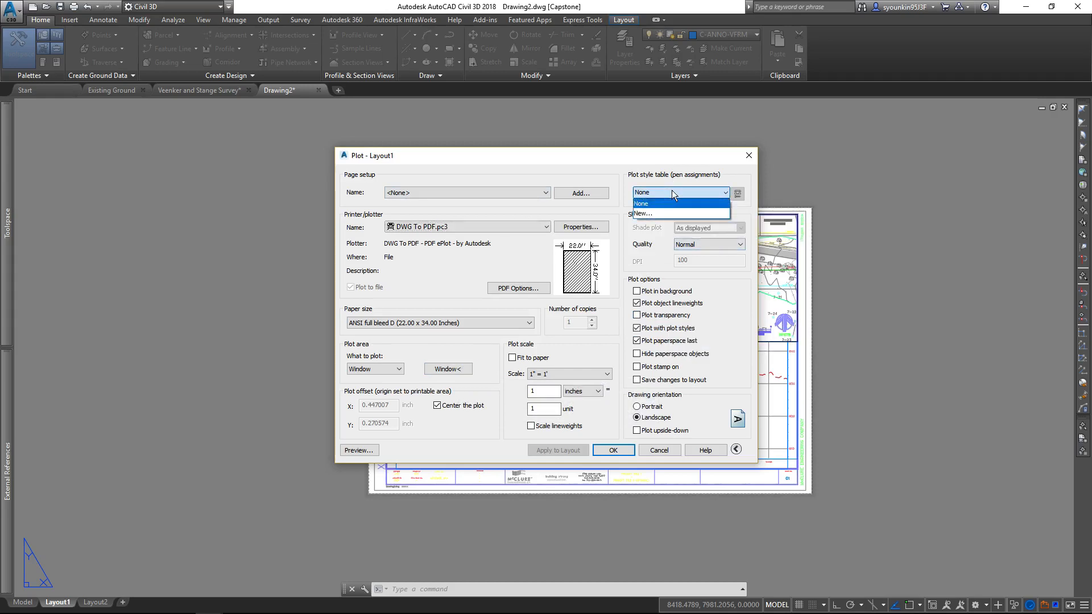
{"action": "left_click", "coordinate": [671, 191]}
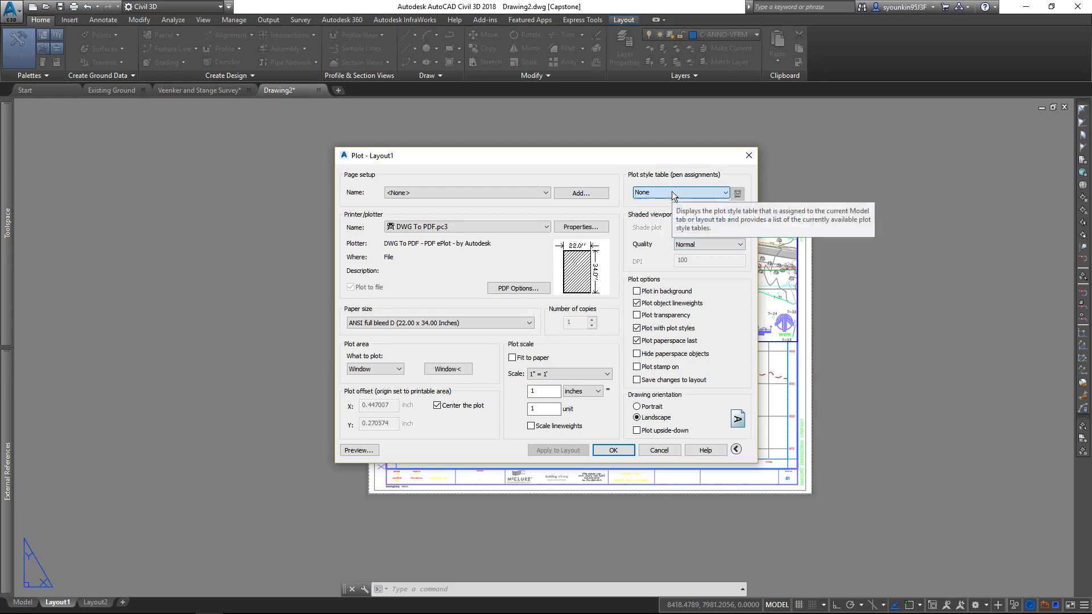
{"action": "left_click", "coordinate": [724, 195]}
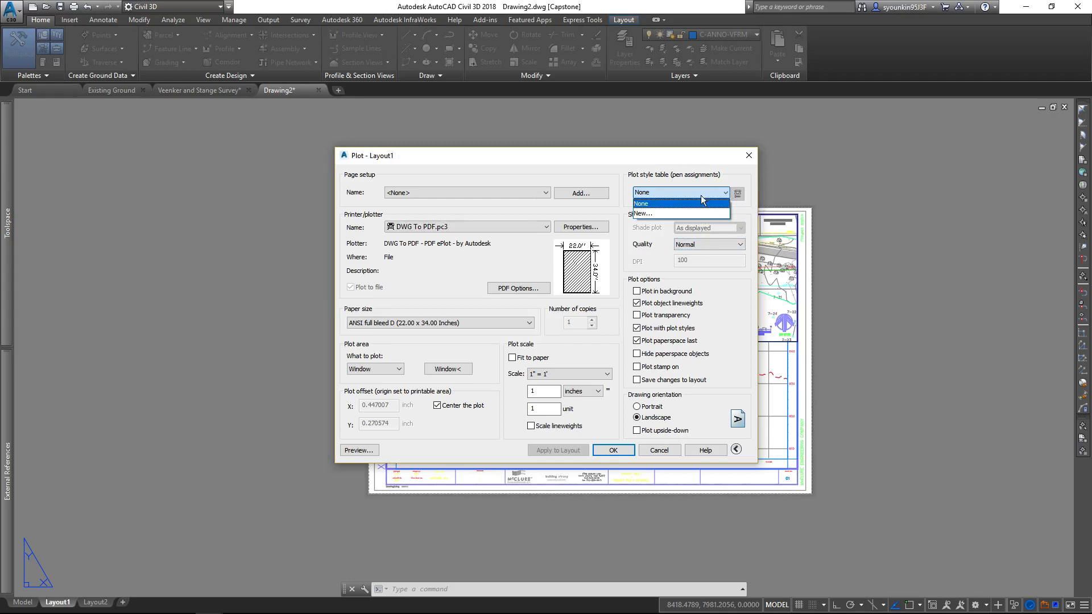
{"action": "left_click", "coordinate": [701, 199]}
{"action": "left_click", "coordinate": [730, 192]}
{"action": "left_click", "coordinate": [732, 190]}
{"action": "left_click", "coordinate": [719, 193]}
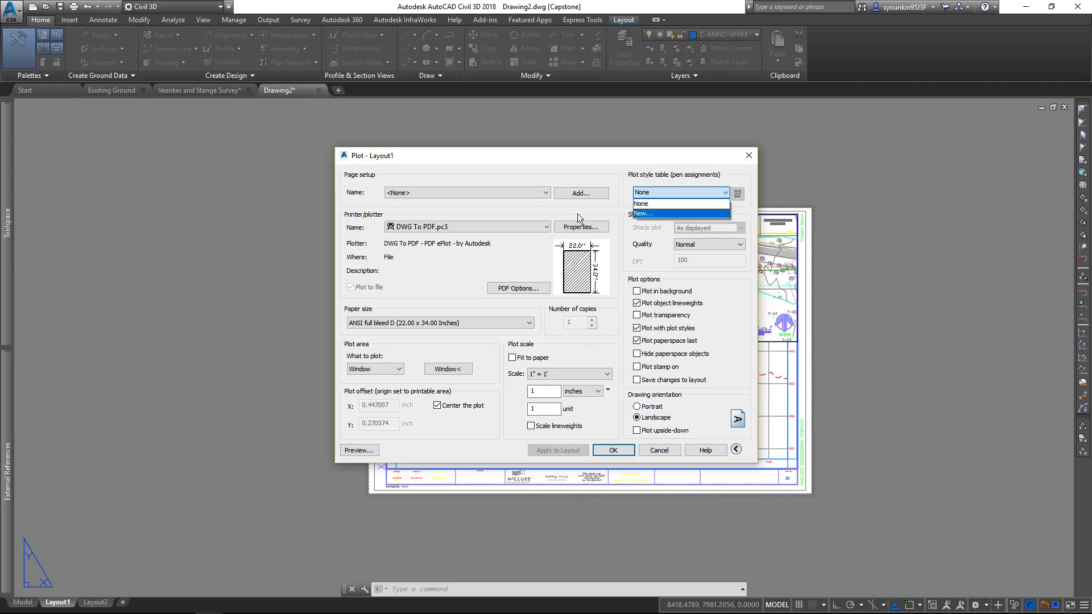
{"action": "left_click", "coordinate": [723, 183]}
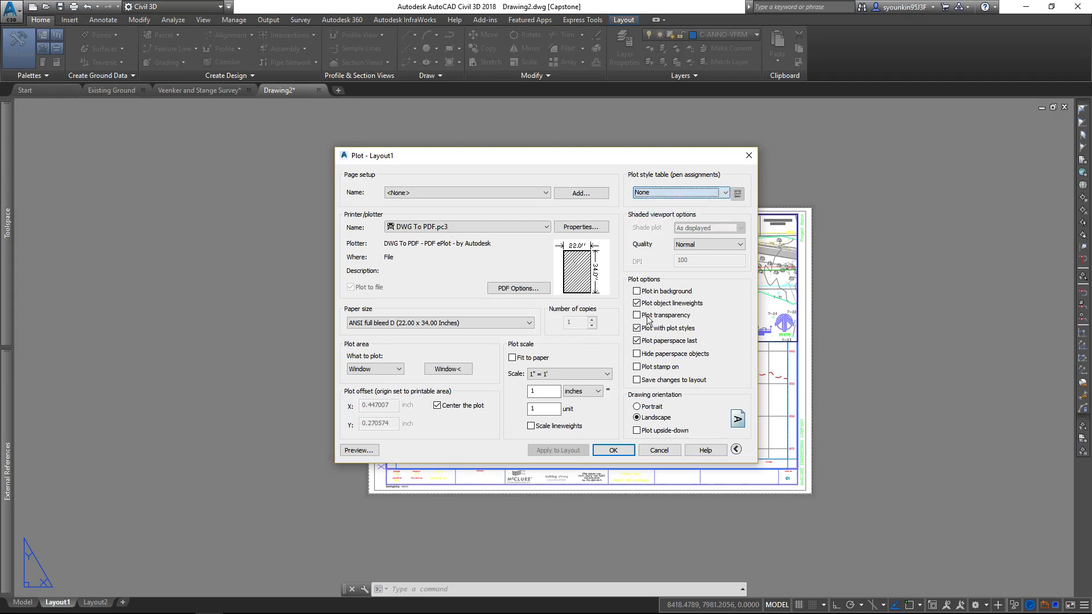
- Plot Layout1 to the Desktop as Drawing2-Layout1.pdf
{"action": "left_click", "coordinate": [613, 450]}
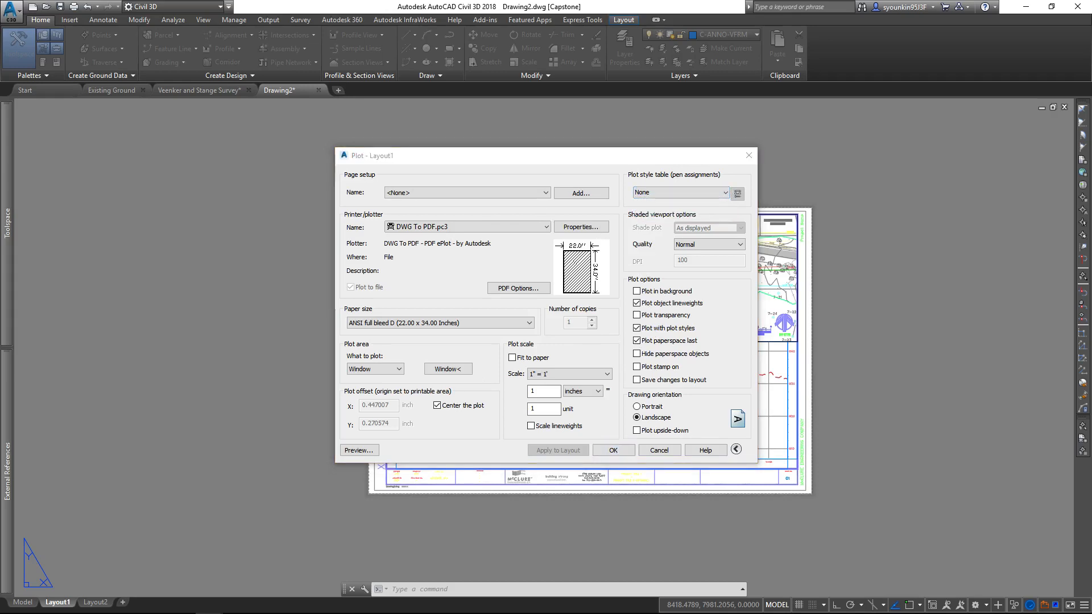
{"action": "left_click", "coordinate": [380, 317]}
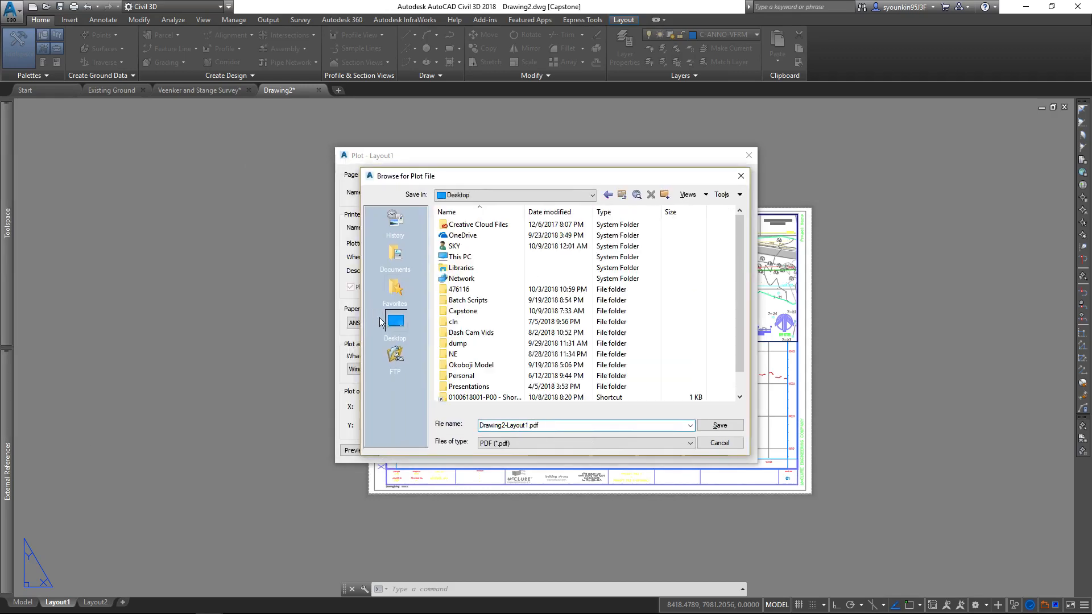
{"action": "left_click", "coordinate": [707, 425]}
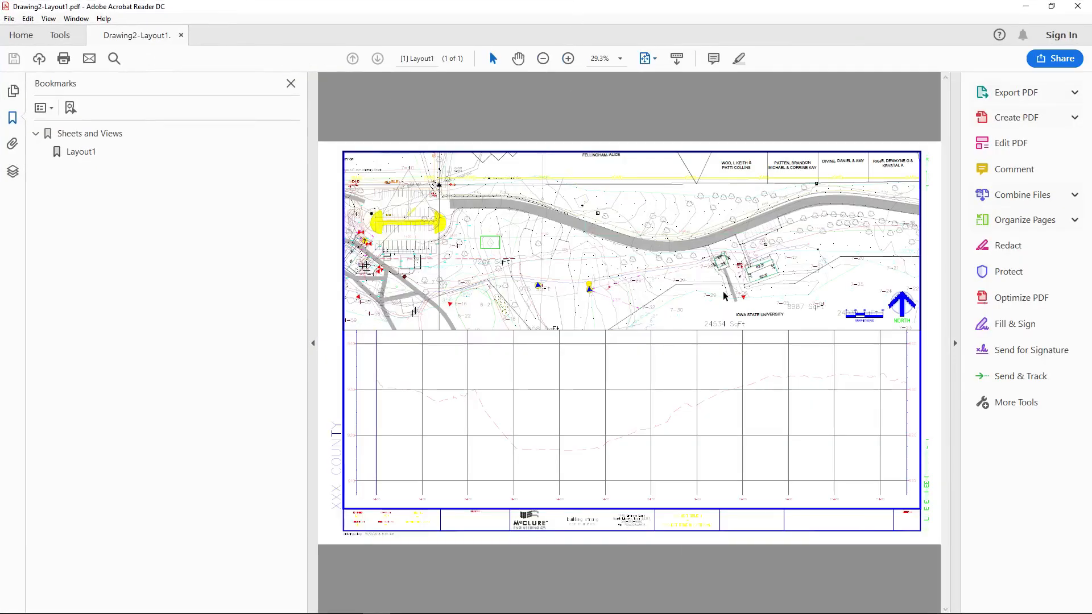
- Collapse the tools and bookmarks panes in Adobe Acrobat Reader to view the plotted sheet larger
{"action": "left_click", "coordinate": [955, 343]}
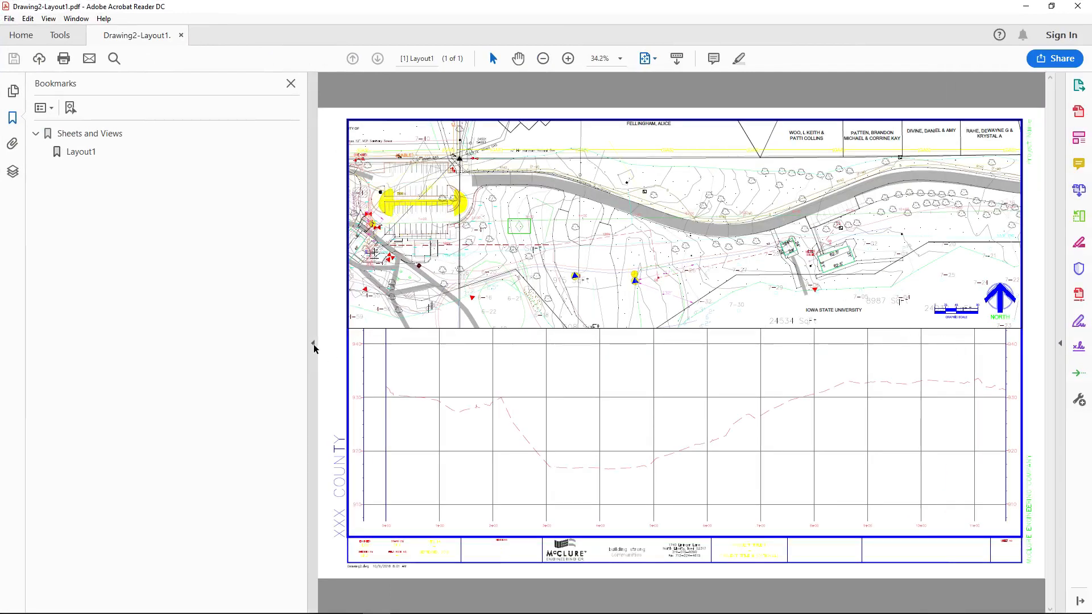
{"action": "left_click", "coordinate": [314, 344]}
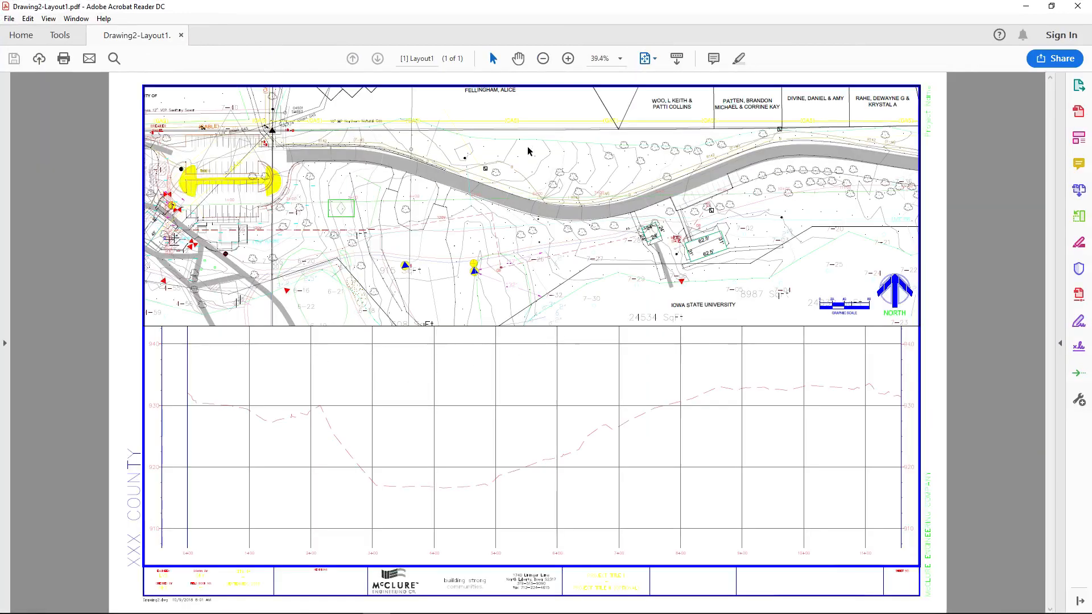